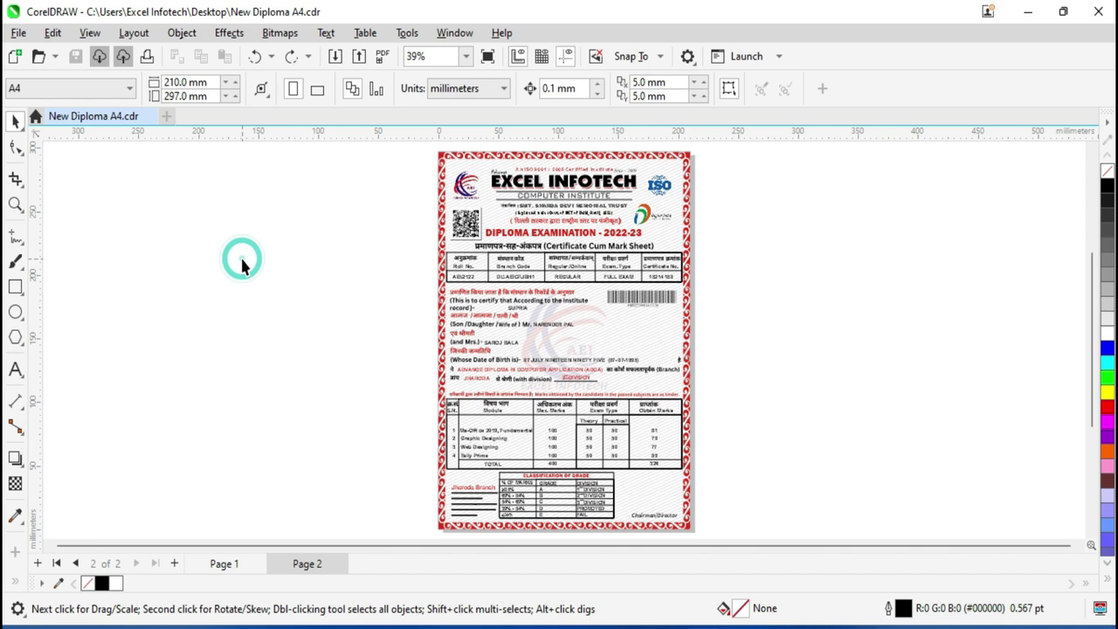
Switch the certificate page to Wireframe view to inspect the outlines in its header
left_click(90, 33)
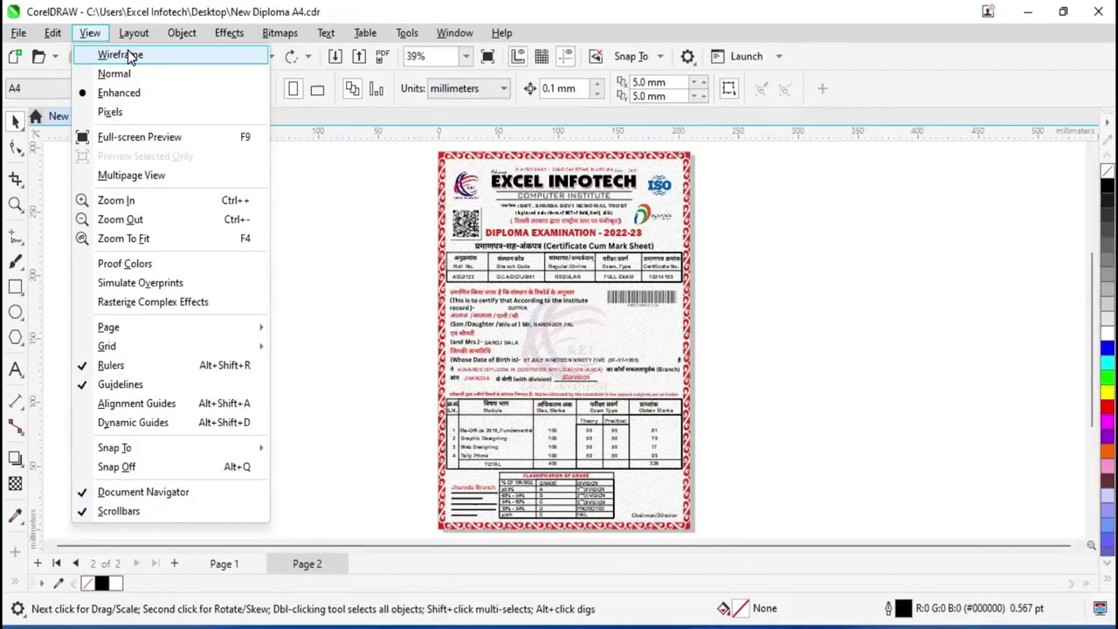
left_click(123, 55)
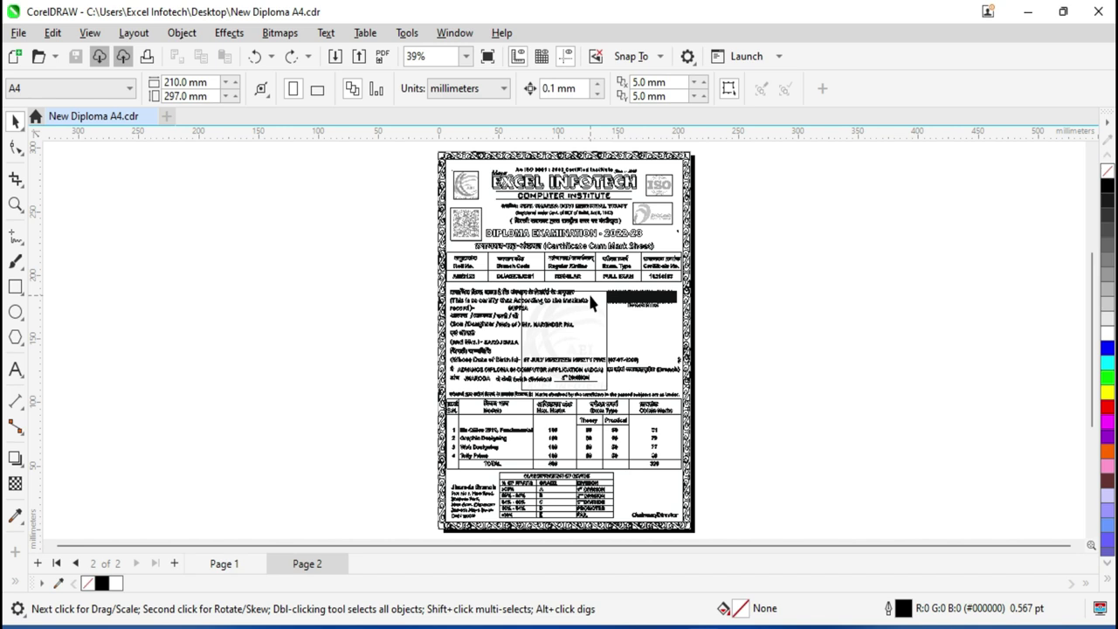
key("z")
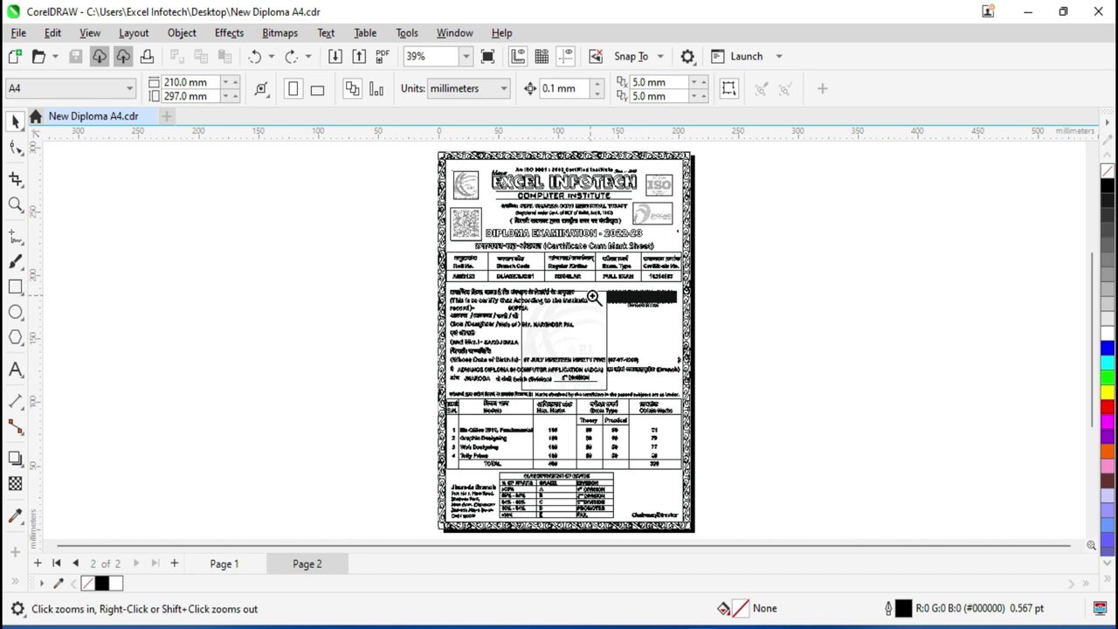
left_click_drag(377, 141, 764, 239)
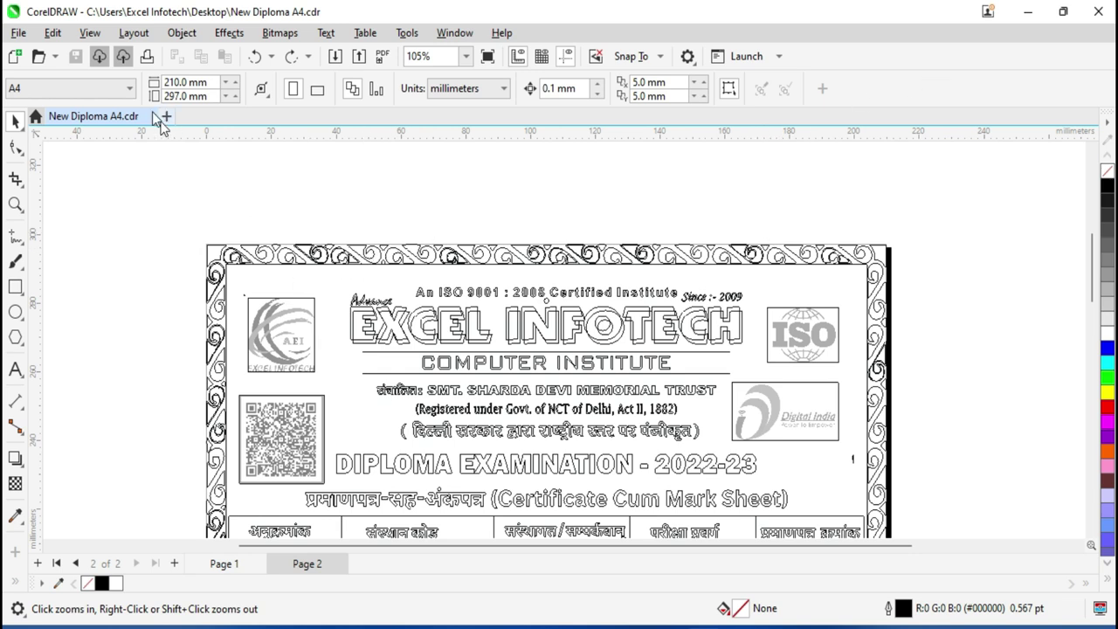
Compare the certificate header in Enhanced view and return to Wireframe view
left_click(90, 34)
left_click(119, 93)
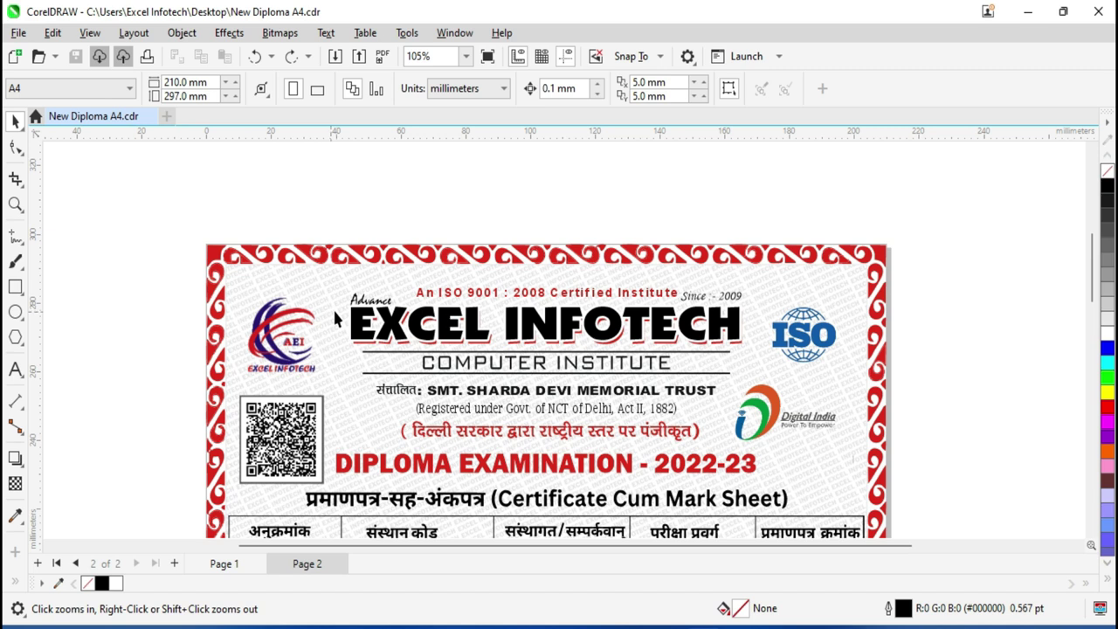
left_click(90, 32)
left_click(144, 51)
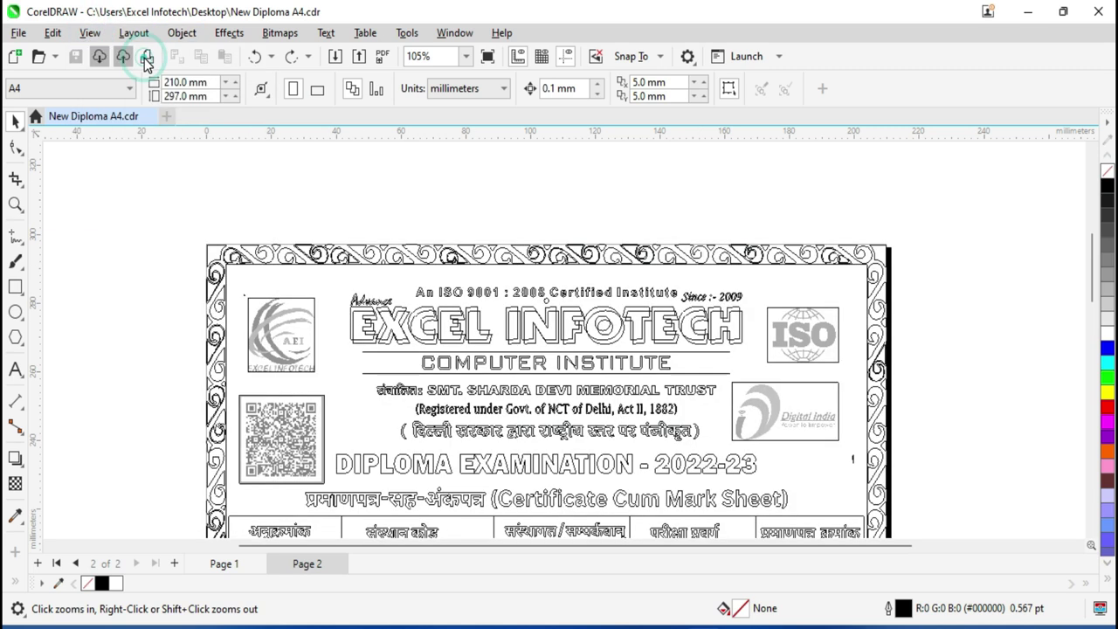
Delete the tiny stray curve just above the upper-left corner of the AEI logo
left_click_drag(160, 234, 345, 358)
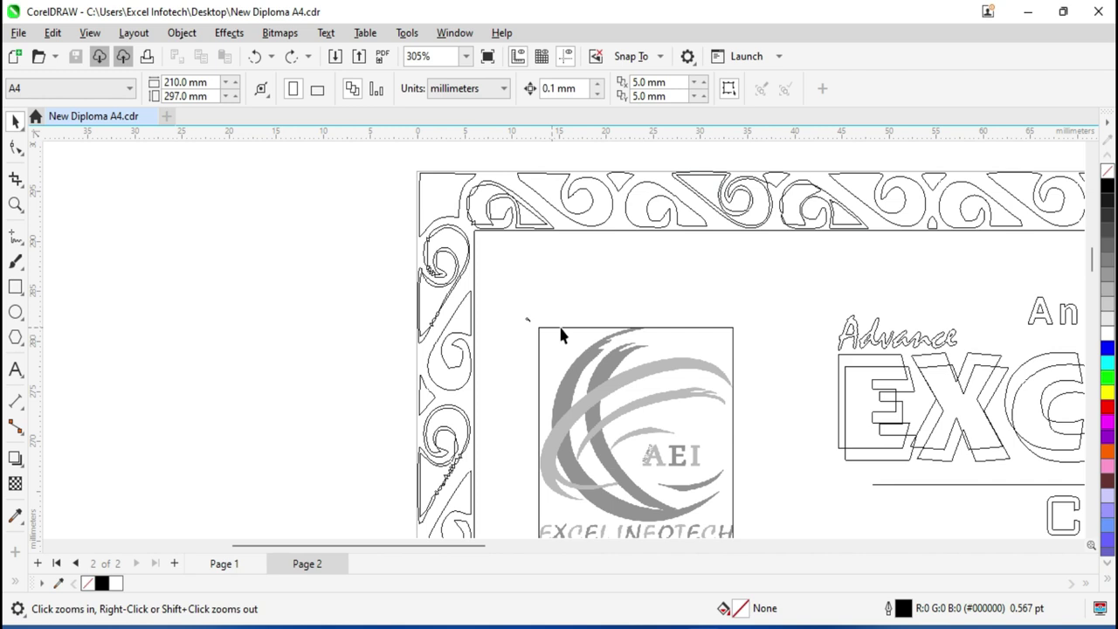
left_click(89, 33)
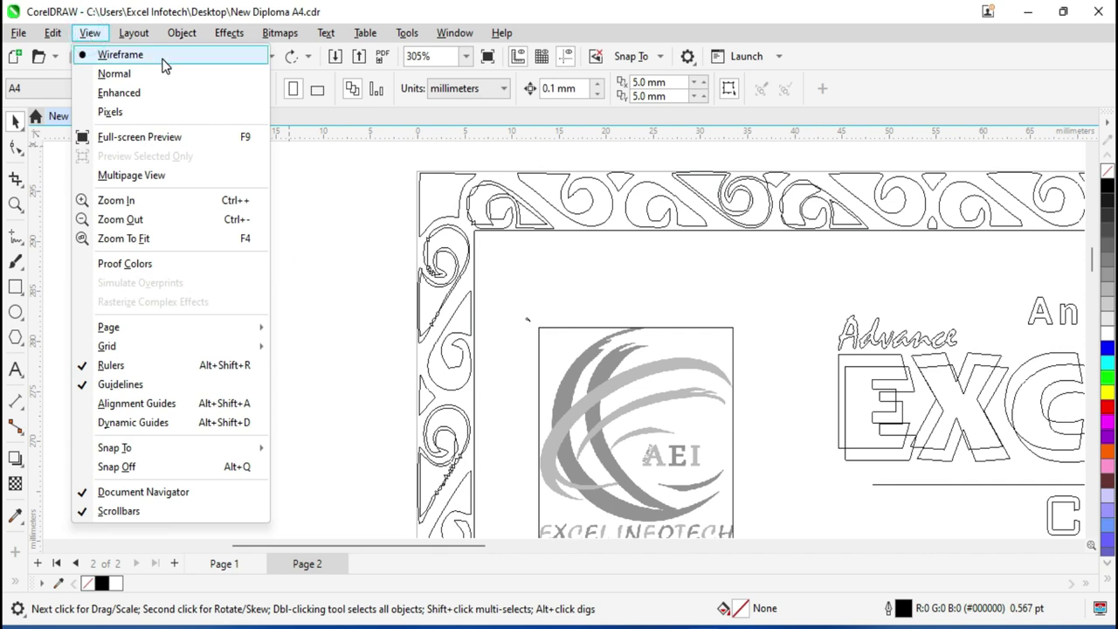
left_click(337, 265)
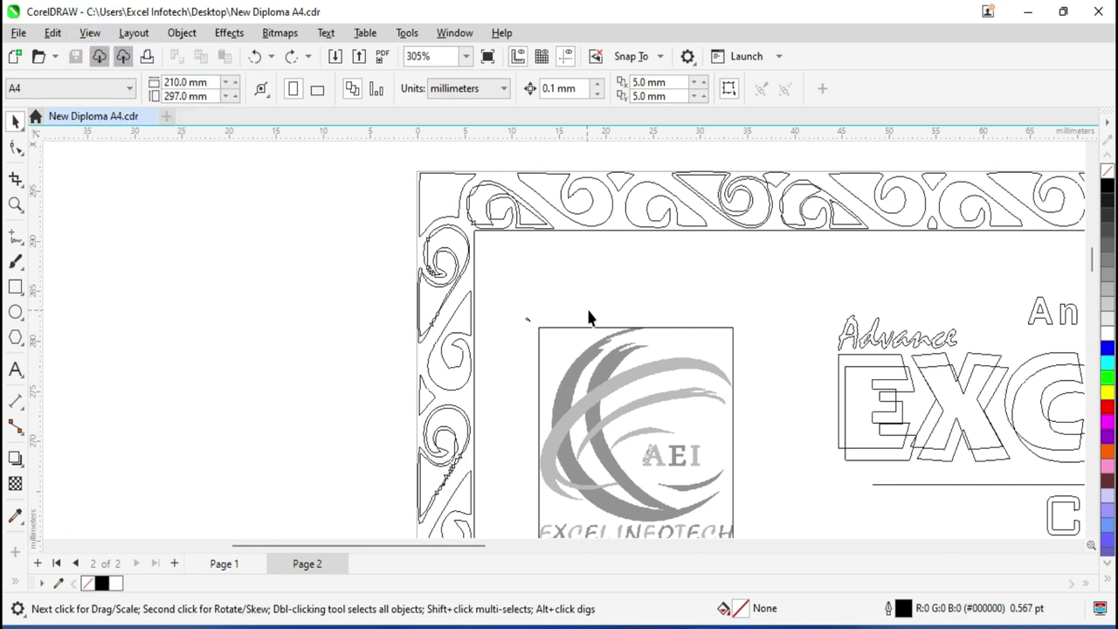
scroll(586, 314, "down", 4)
scroll(583, 334, "up", 8)
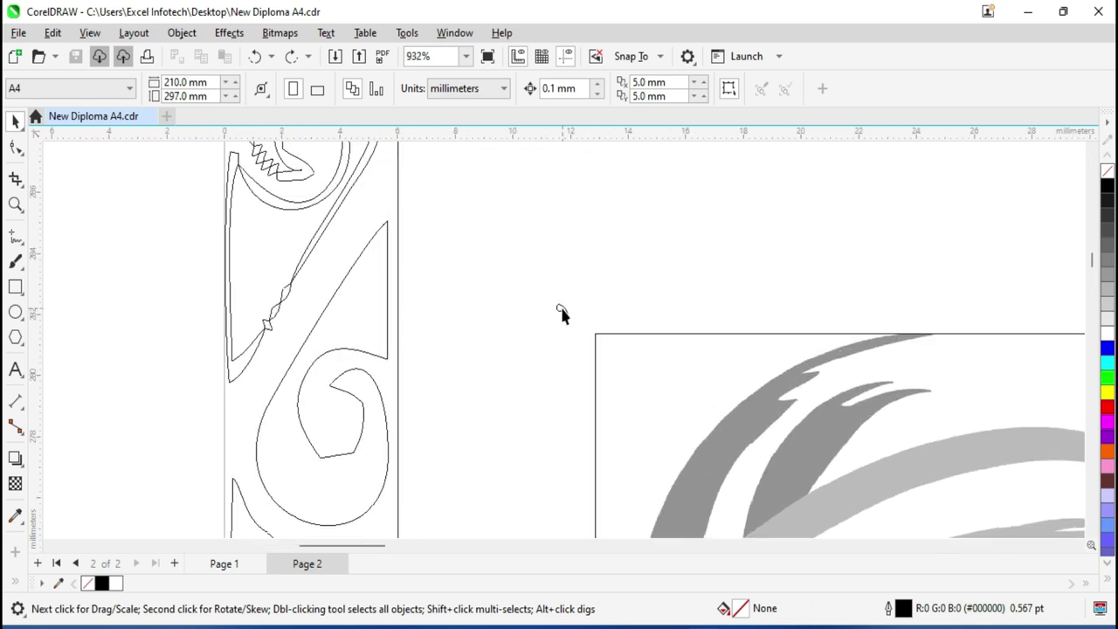
left_click(563, 312)
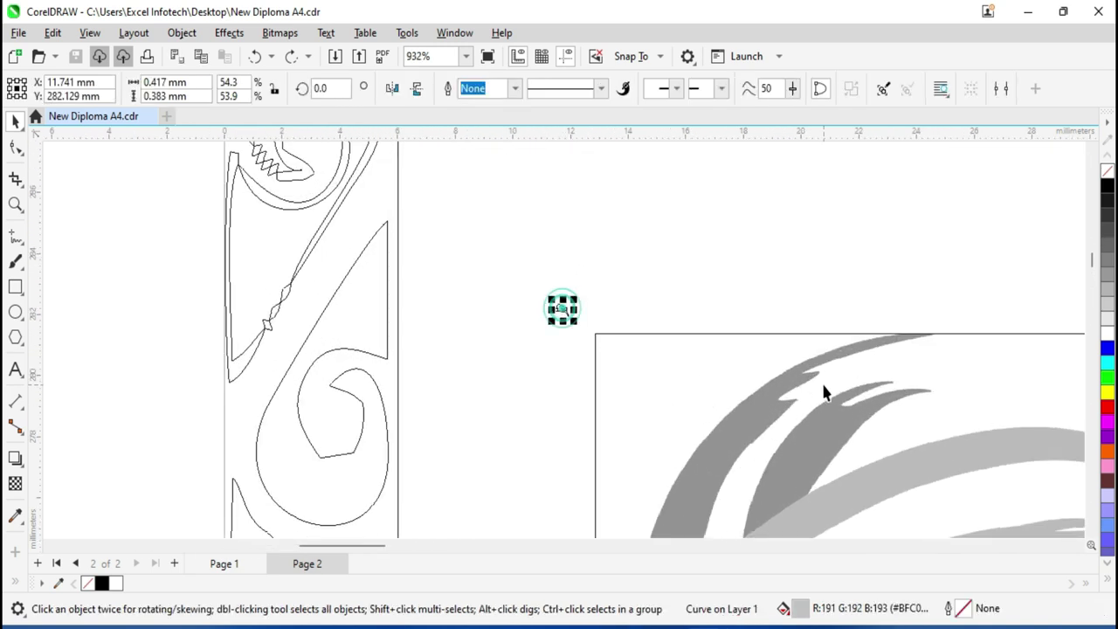
key("Delete")
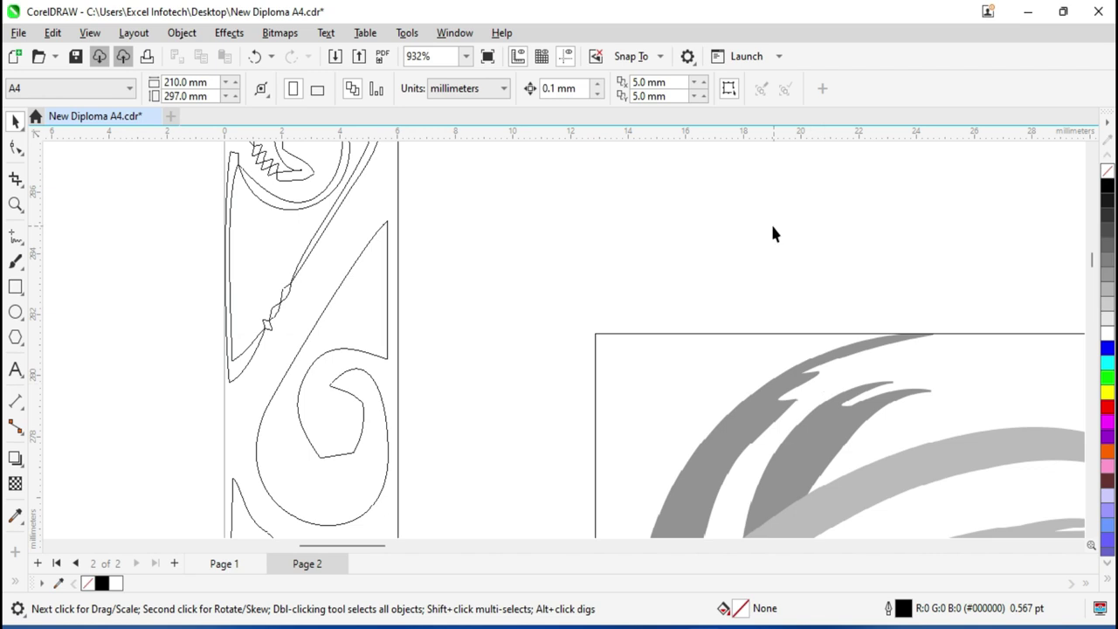
Compare the small circle under the "ISO 9001 : 2008" line in Enhanced and Wireframe views, and delete it
scroll(774, 232, "down", 6)
scroll(558, 542, "right", 3)
scroll(558, 572, "right", 7)
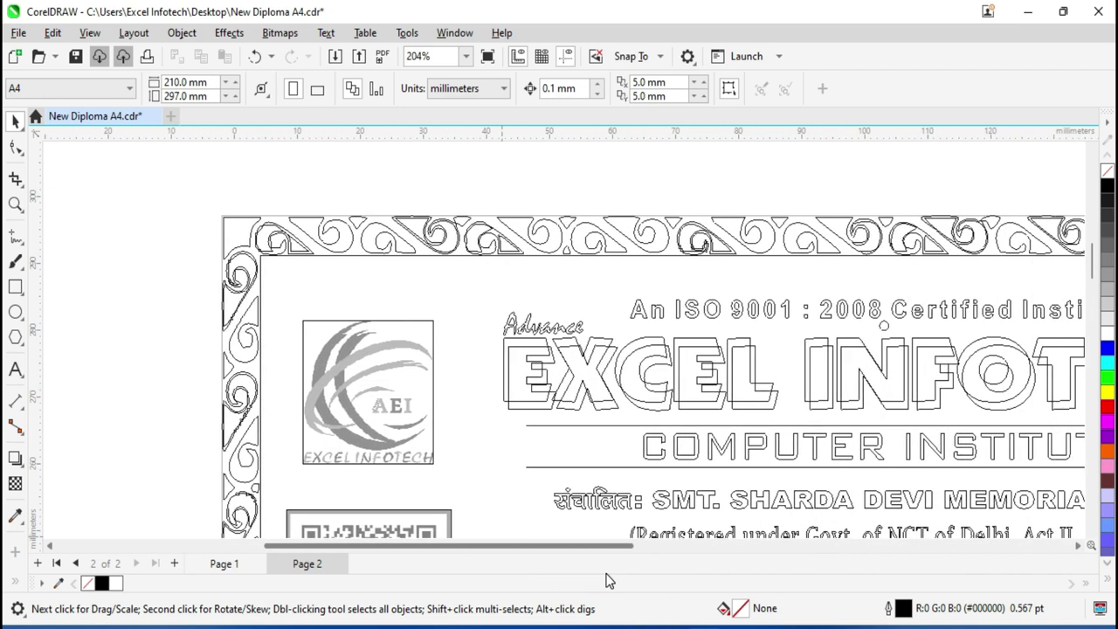
scroll(566, 311, "up", 4)
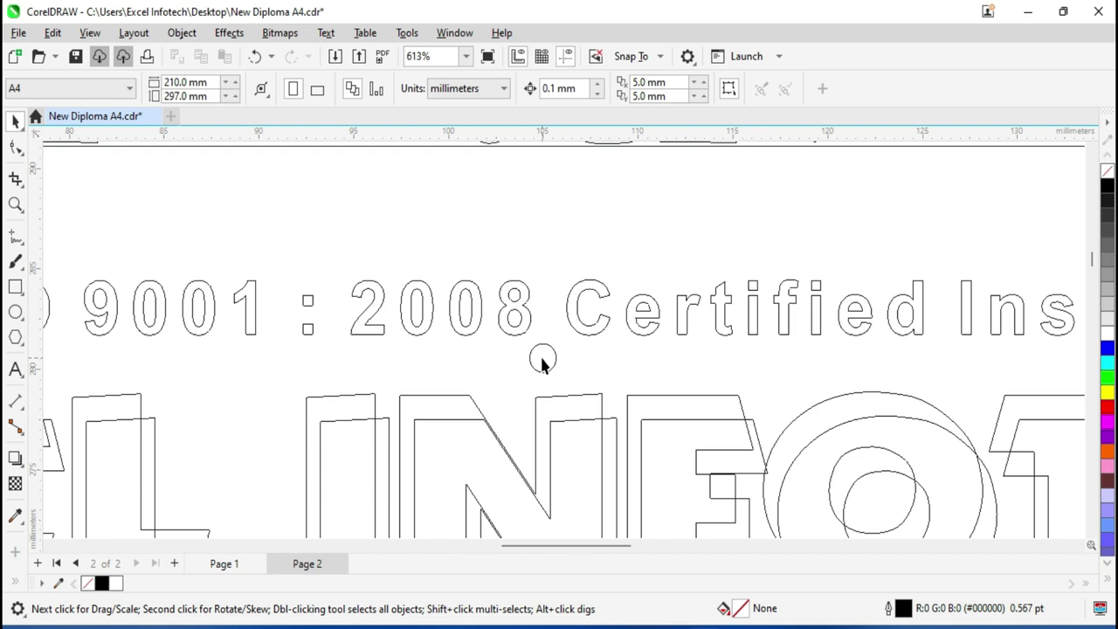
left_click(90, 34)
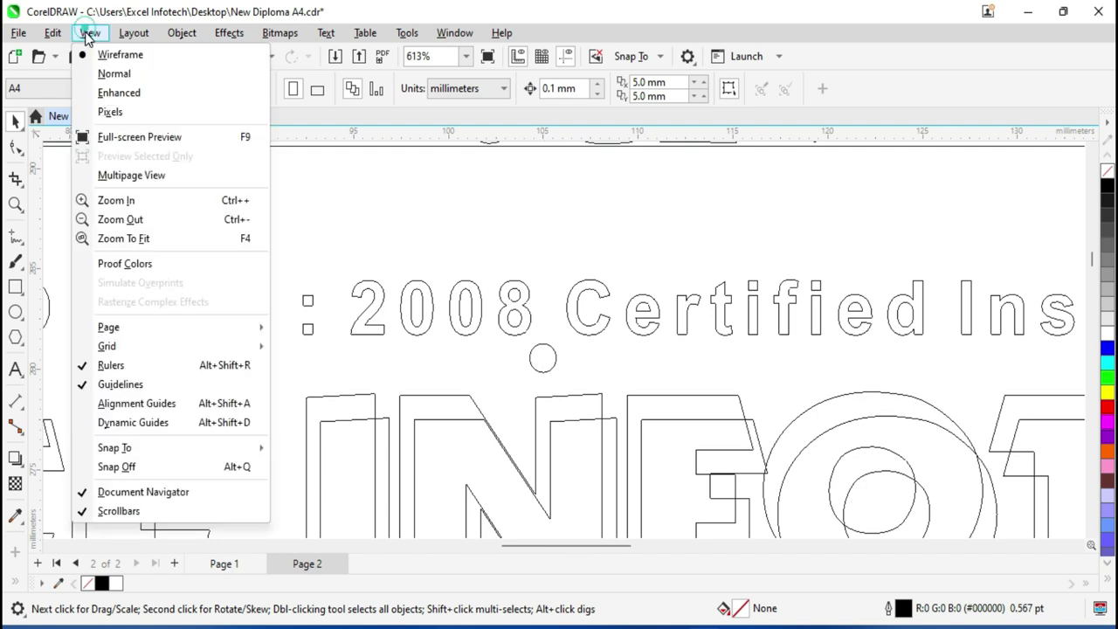
left_click(123, 93)
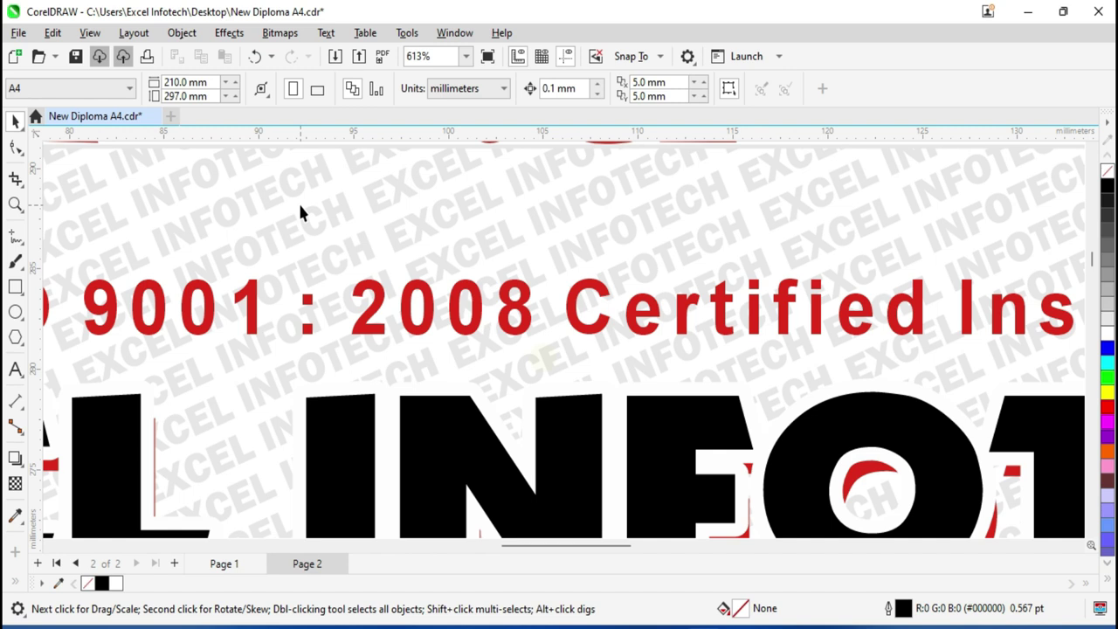
left_click(89, 33)
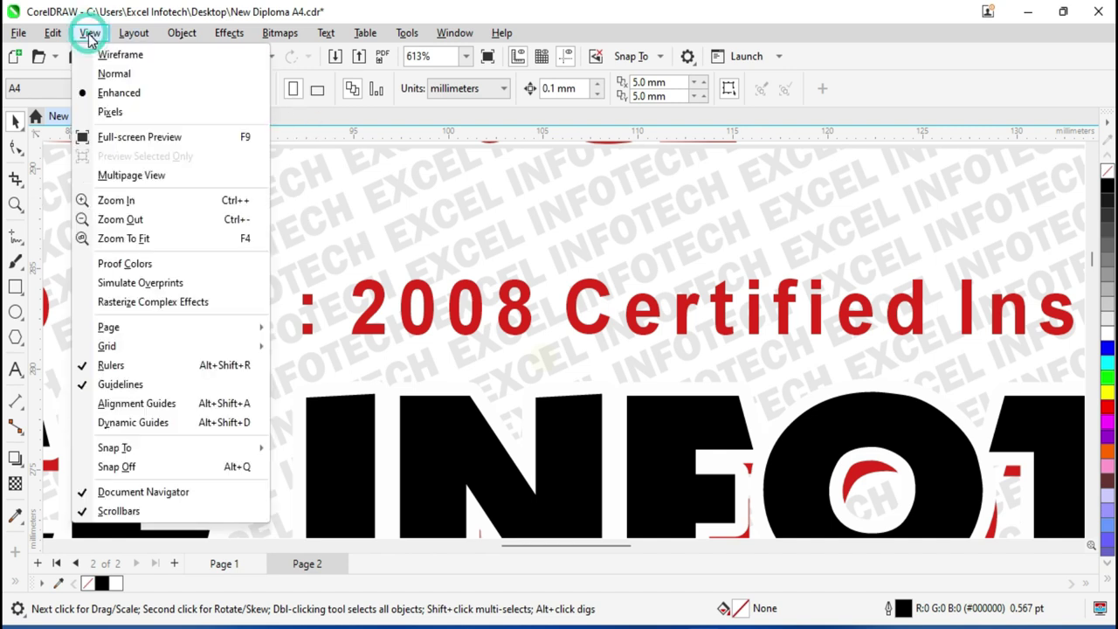
left_click(130, 56)
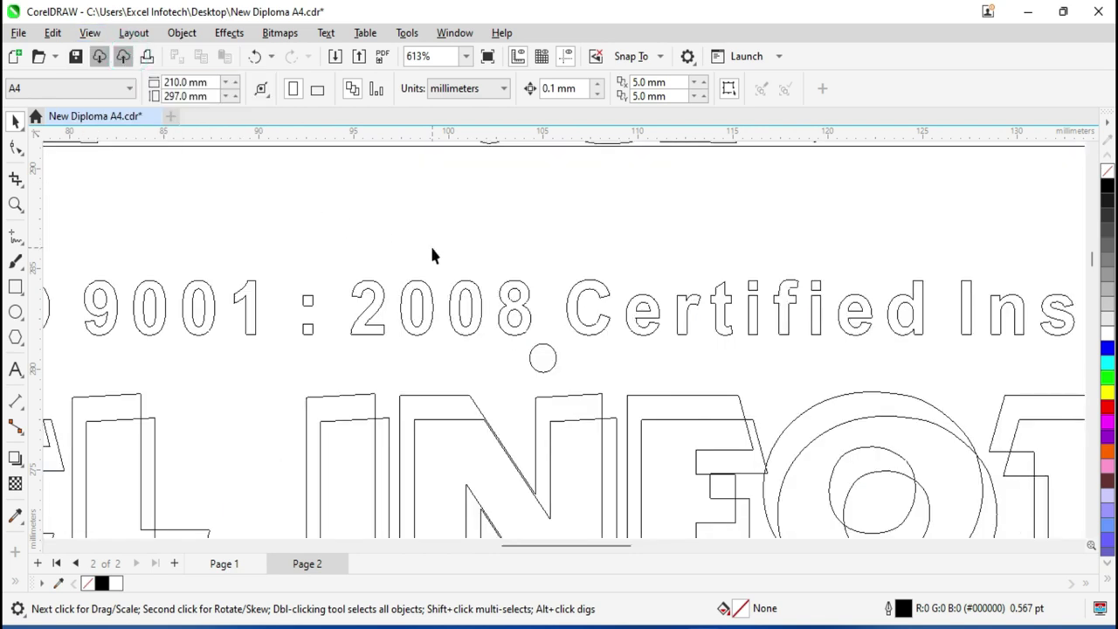
left_click(545, 358)
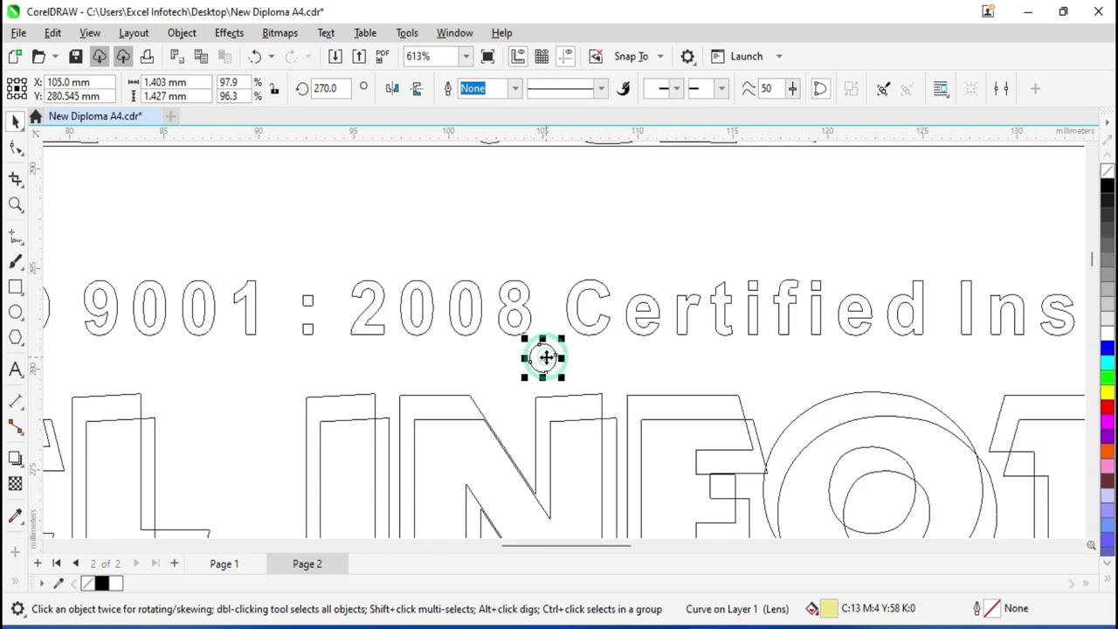
key("Delete")
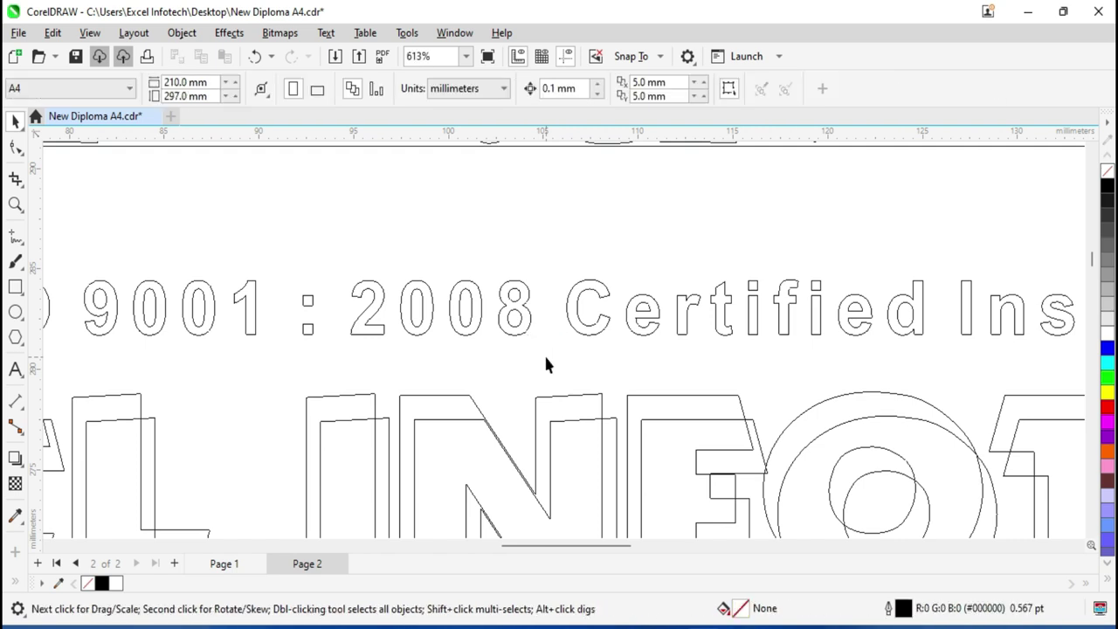
Delete the small stray shape between the "DIPLOMA EXAMINATION - 2022-23" heading and the right border
scroll(493, 425, "down", 5)
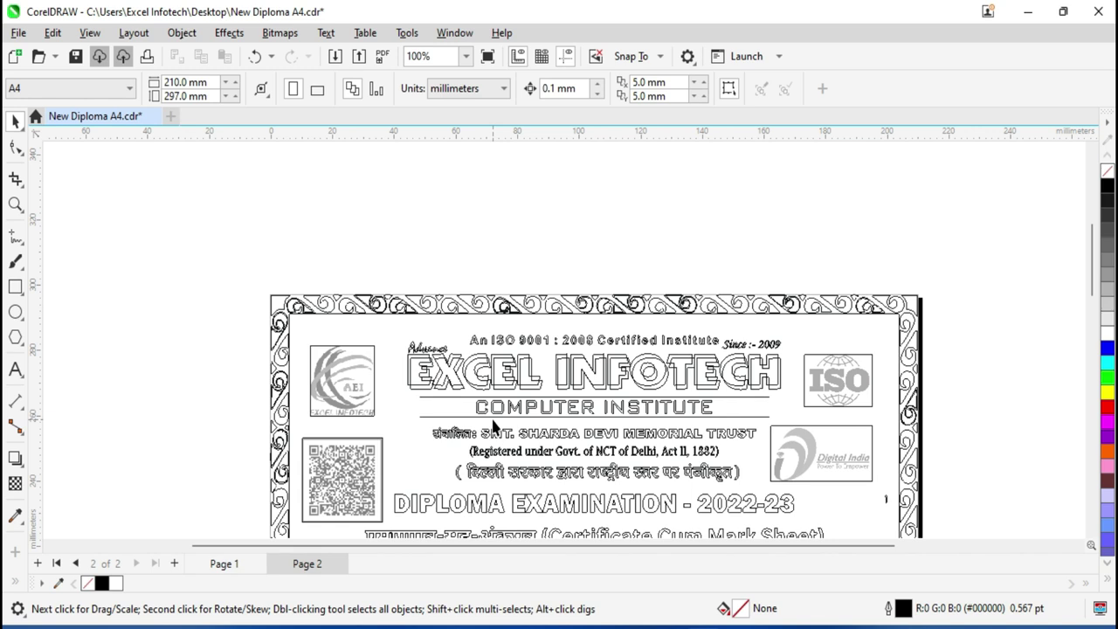
scroll(878, 511, "up", 2)
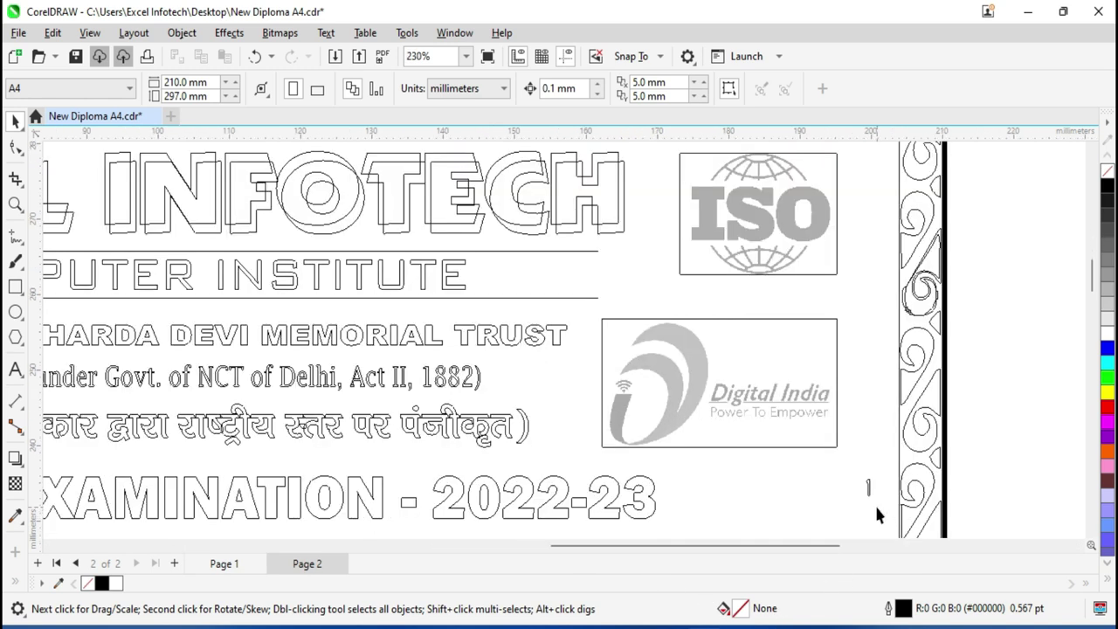
scroll(874, 503, "up", 1)
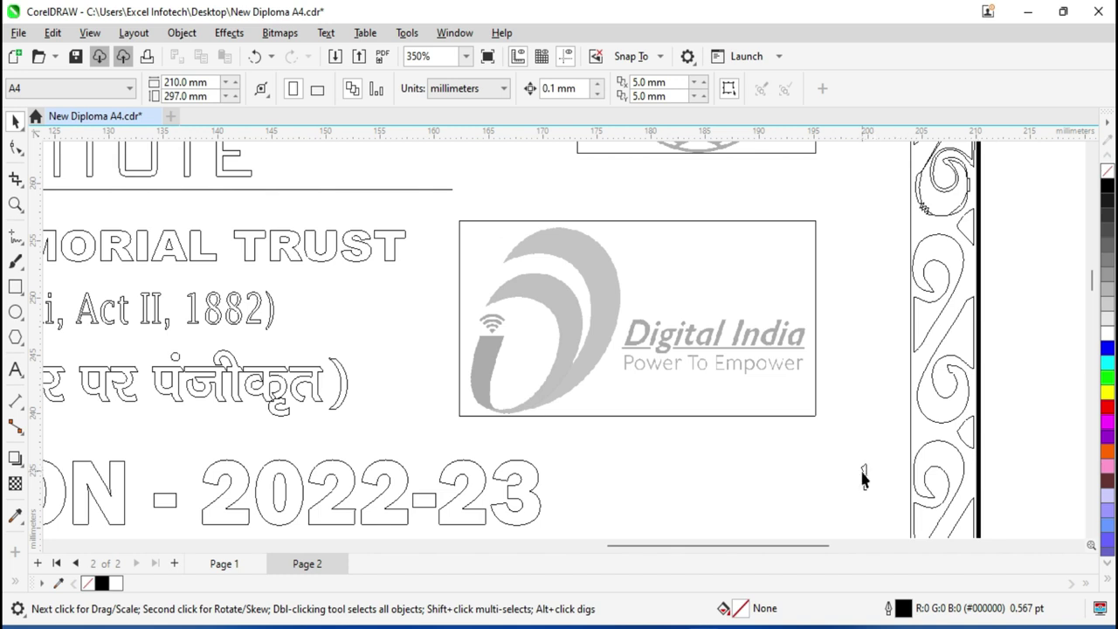
left_click(863, 476)
left_click(887, 471)
scroll(557, 425, "down", 4)
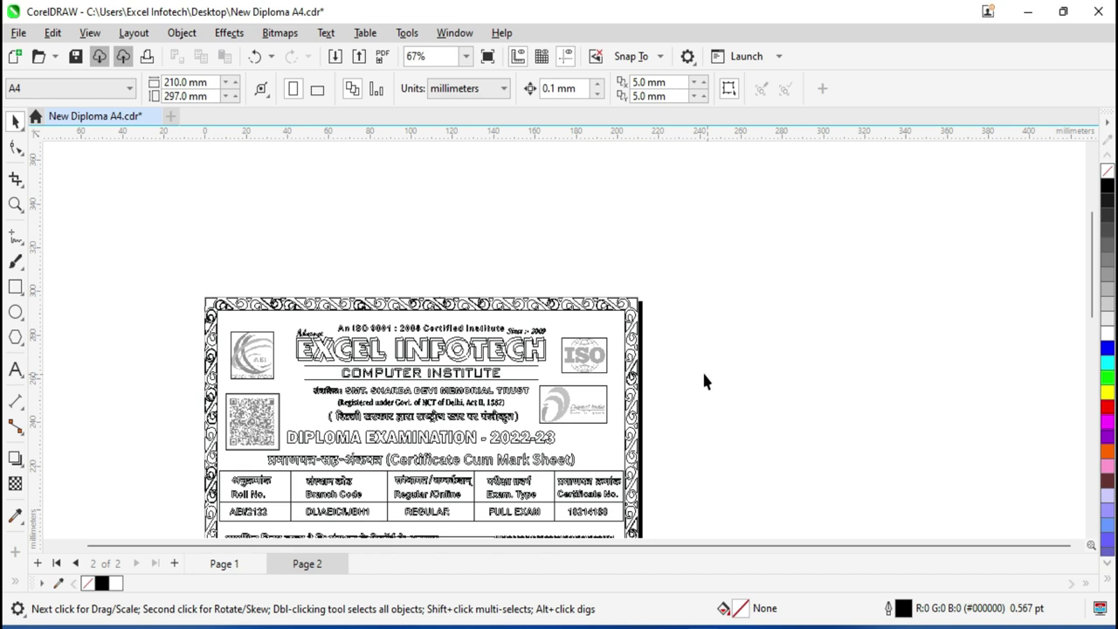
Return the whole certificate page to Enhanced view
left_click(90, 33)
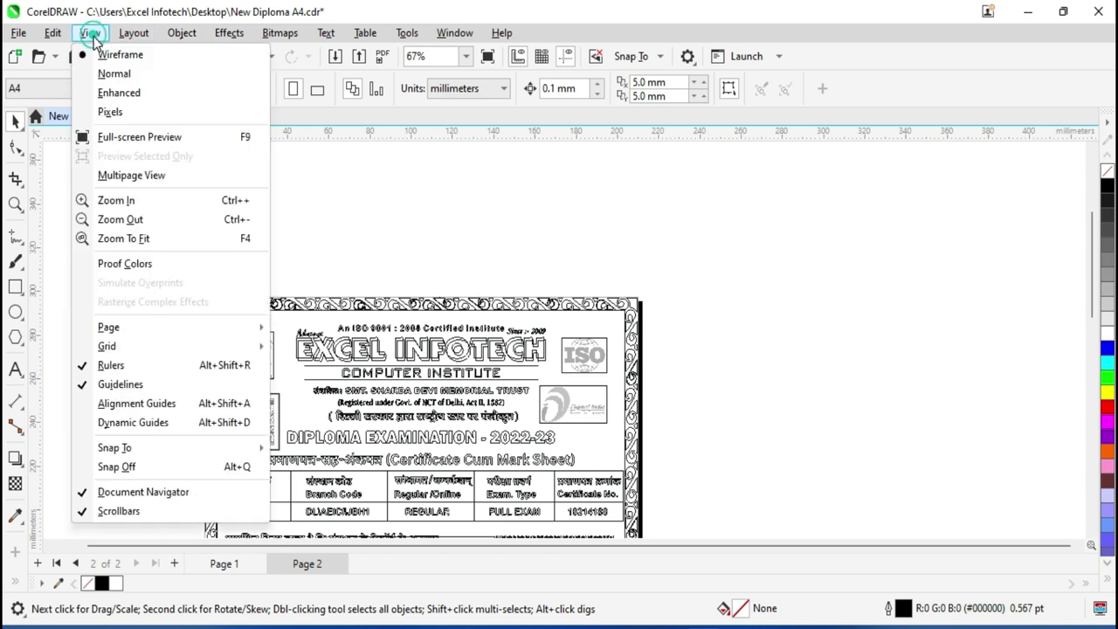
left_click(118, 93)
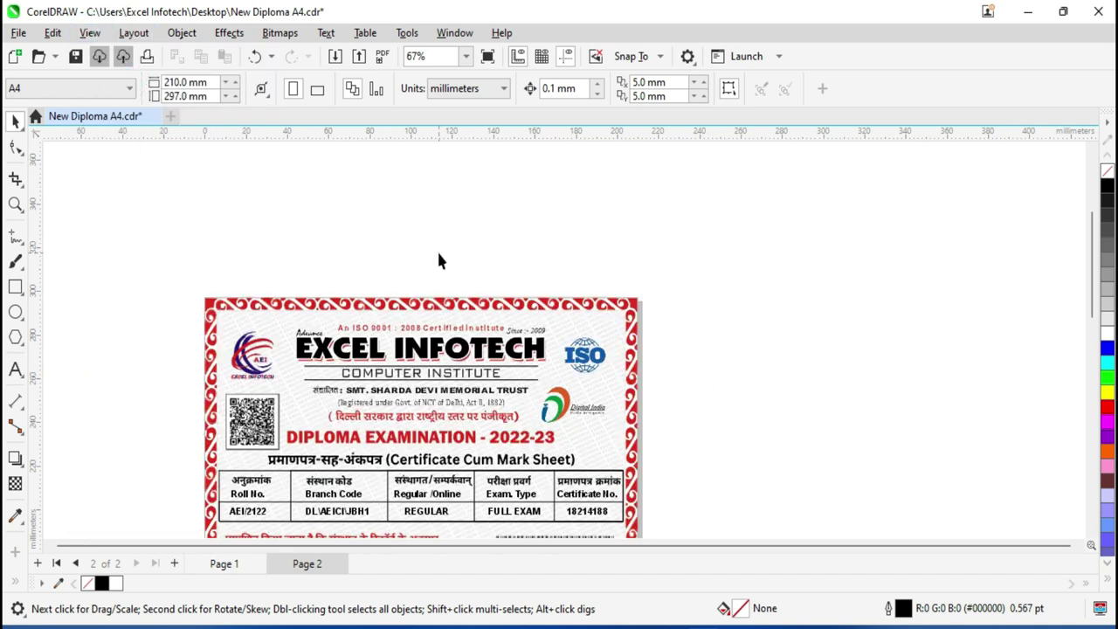
scroll(437, 249, "down", 2)
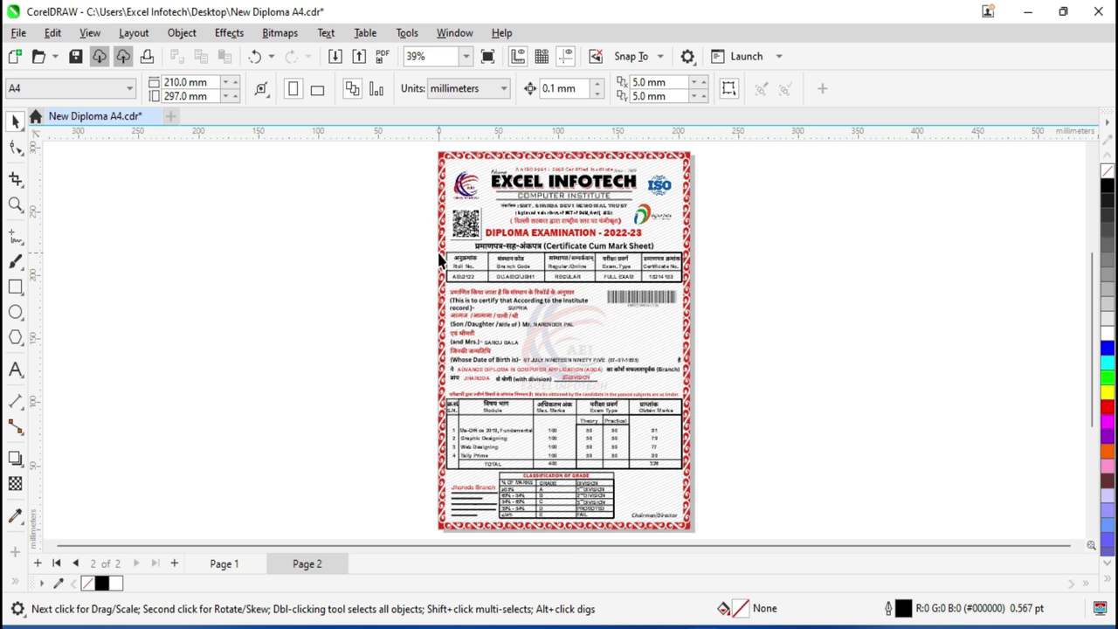
Examine the certificate's watermark, candidate details and barcode area at close range for leftover objects
scroll(603, 384, "up", 3)
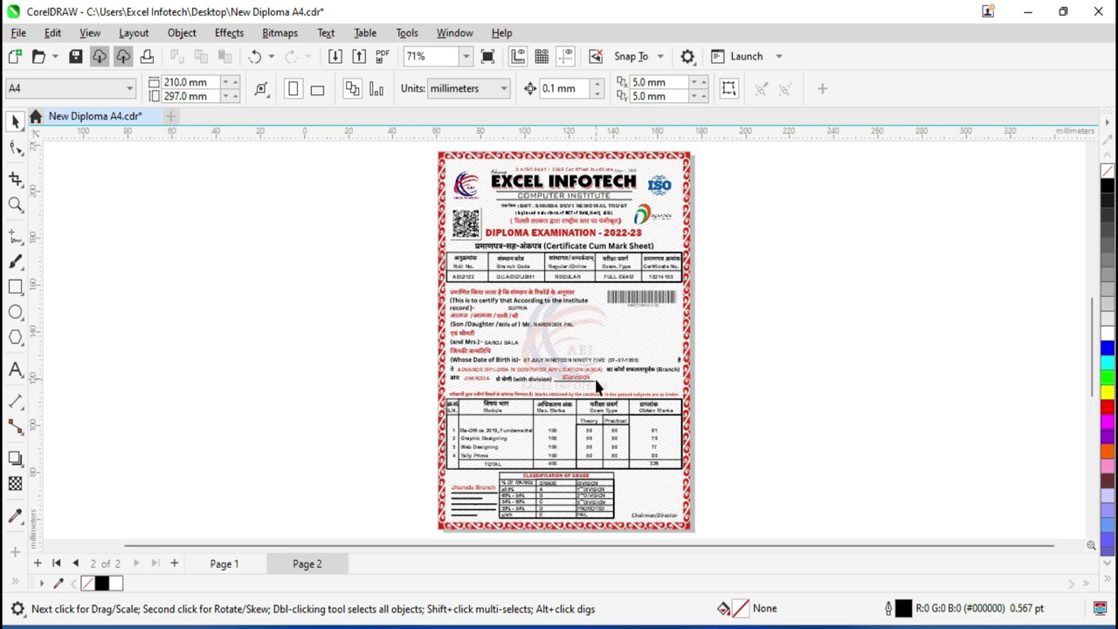
scroll(630, 338, "up", 5)
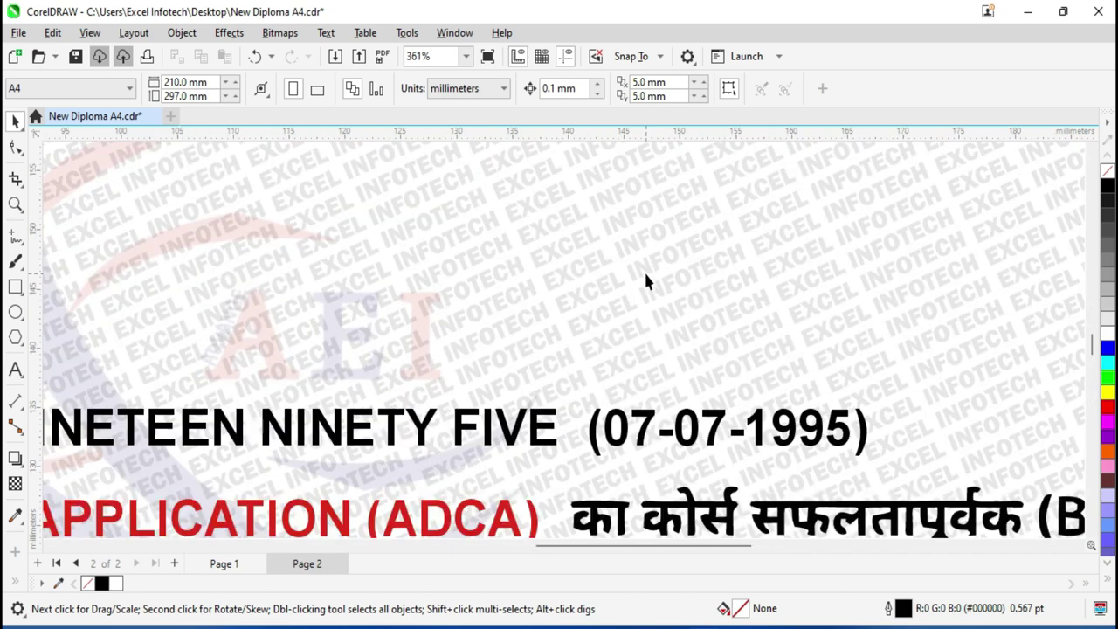
scroll(647, 288, "down", 2)
scroll(260, 301, "up", 2)
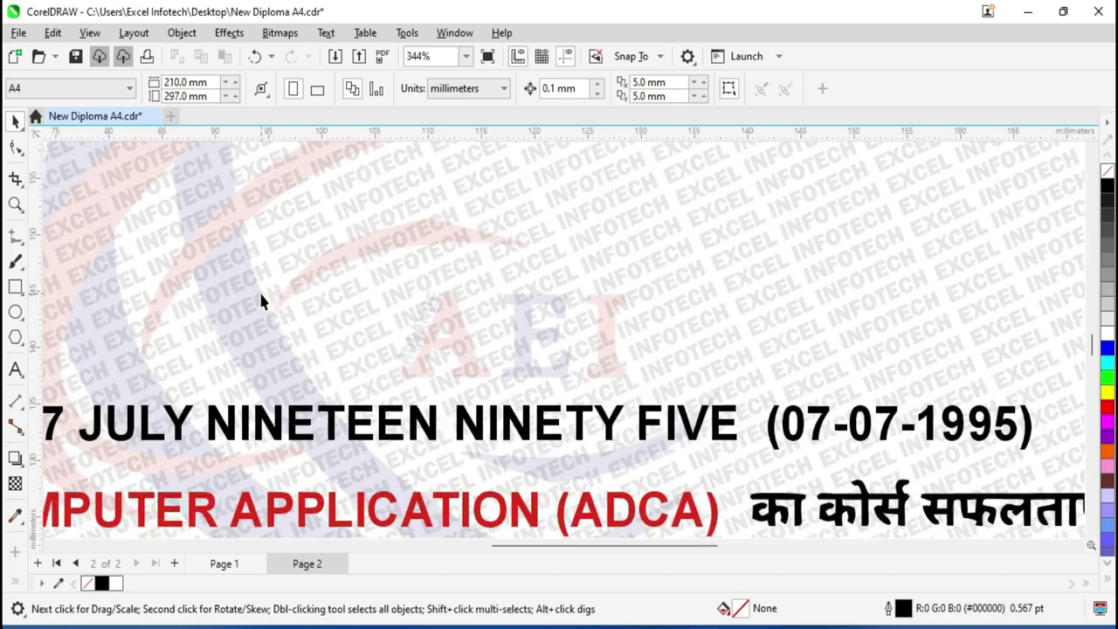
scroll(259, 301, "down", 7)
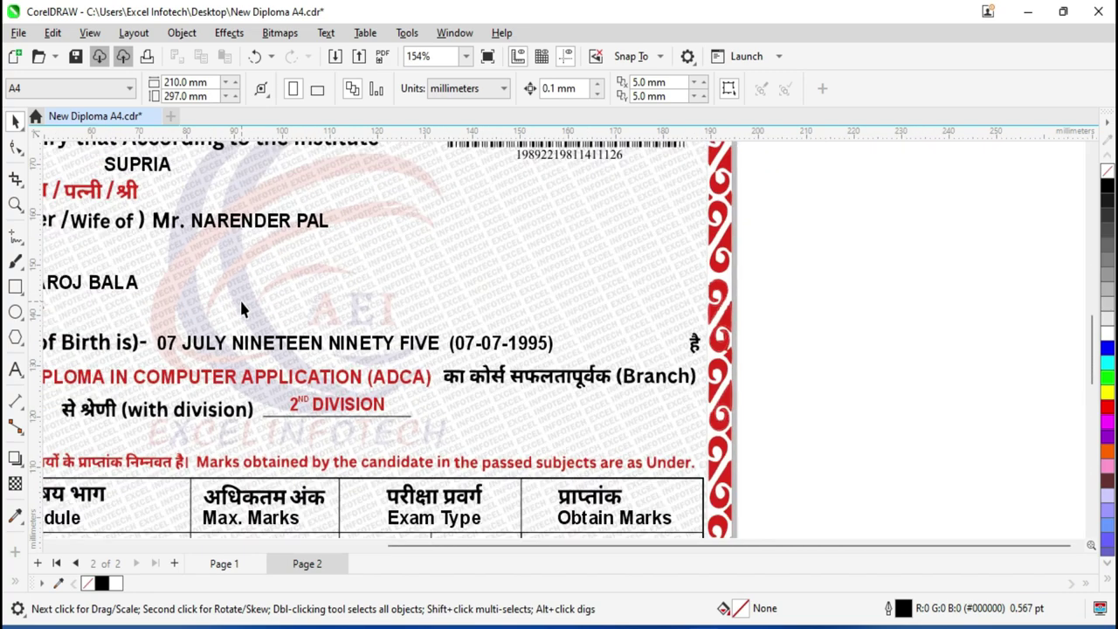
scroll(243, 307, "down", 1)
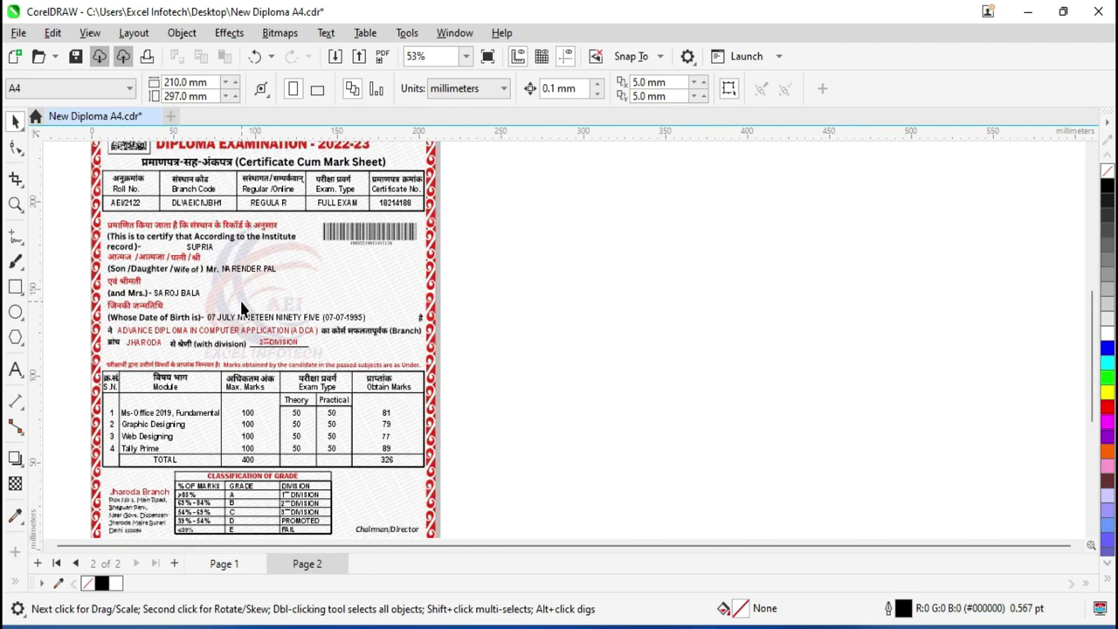
scroll(362, 229, "up", 3)
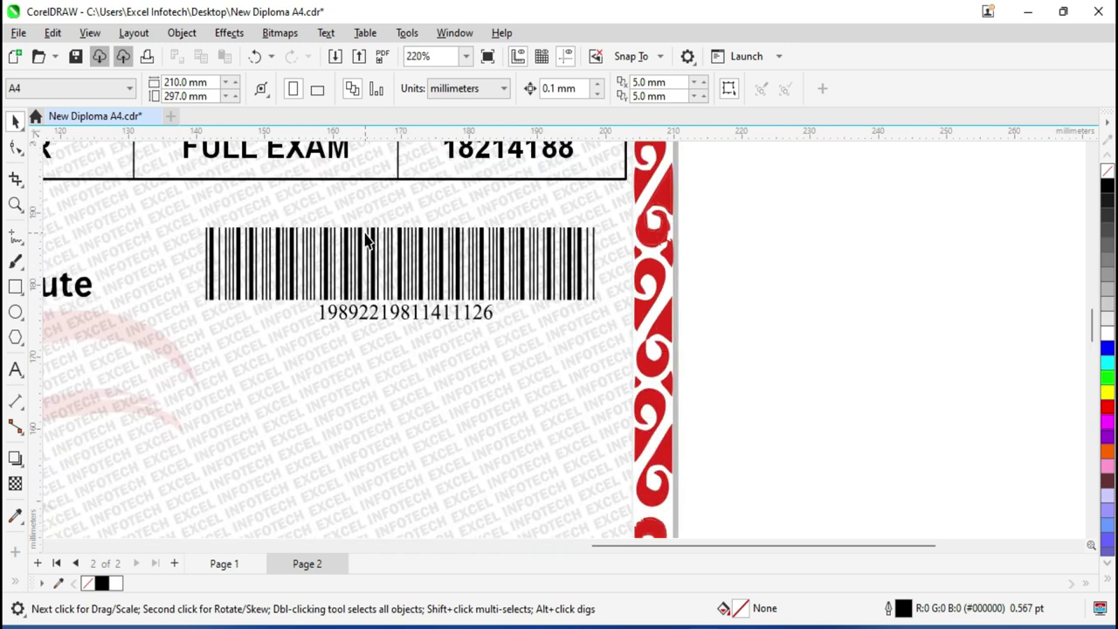
scroll(367, 240, "down", 1)
Select the small red curve in the right border beside the barcode, and inspect the marks and grade tables
left_click(420, 262)
scroll(450, 320, "up", 2)
left_click_drag(883, 286, 721, 323)
scroll(699, 371, "down", 2)
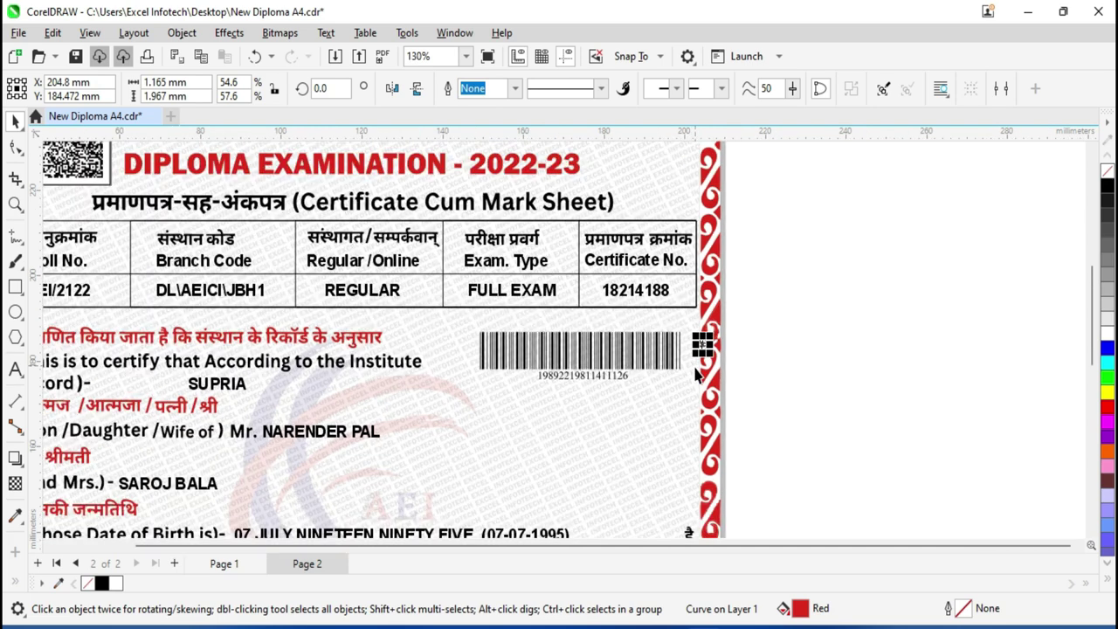
scroll(698, 373, "down", 3)
left_click_drag(1085, 298, 1090, 356)
scroll(556, 492, "up", 2)
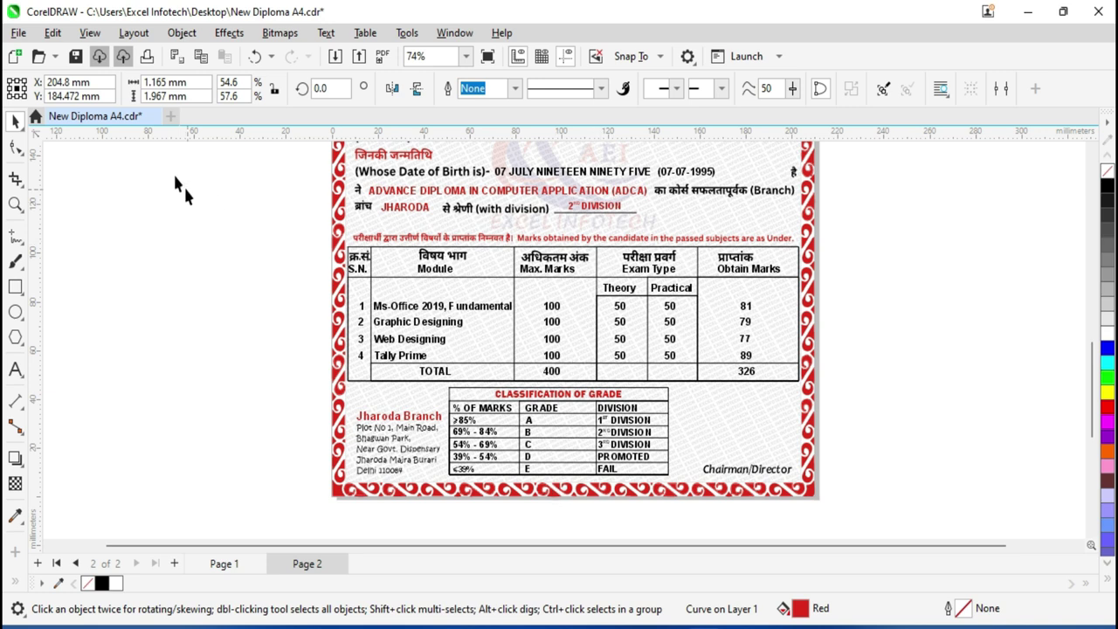
Clear the selection and examine the red swirl in the right border beside the tables at close range in Enhanced view
left_click(91, 33)
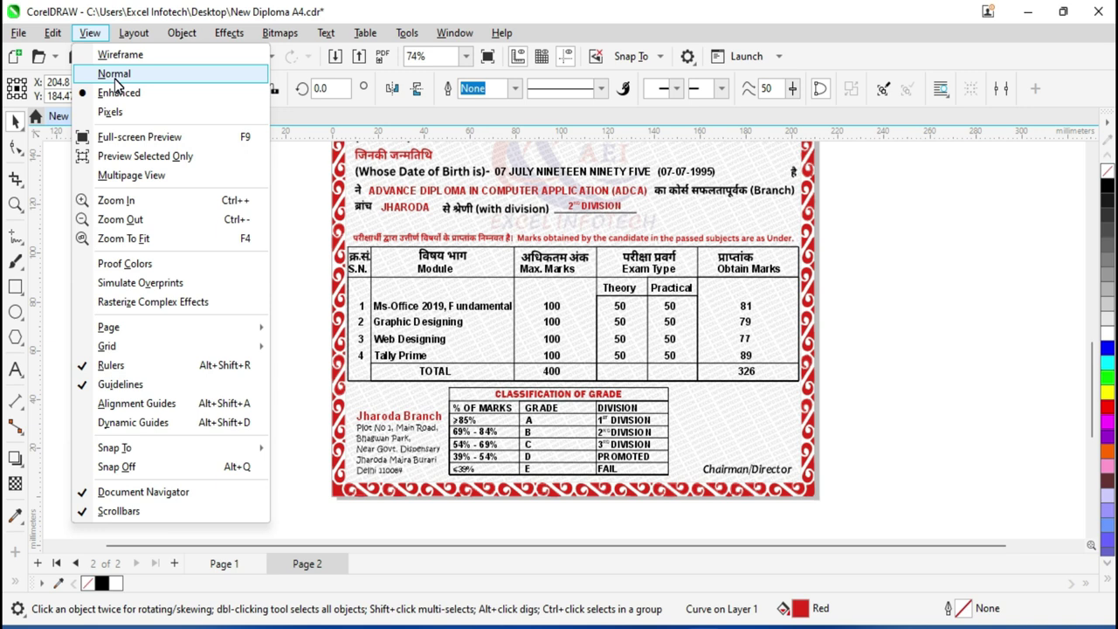
left_click(89, 32)
left_click(90, 33)
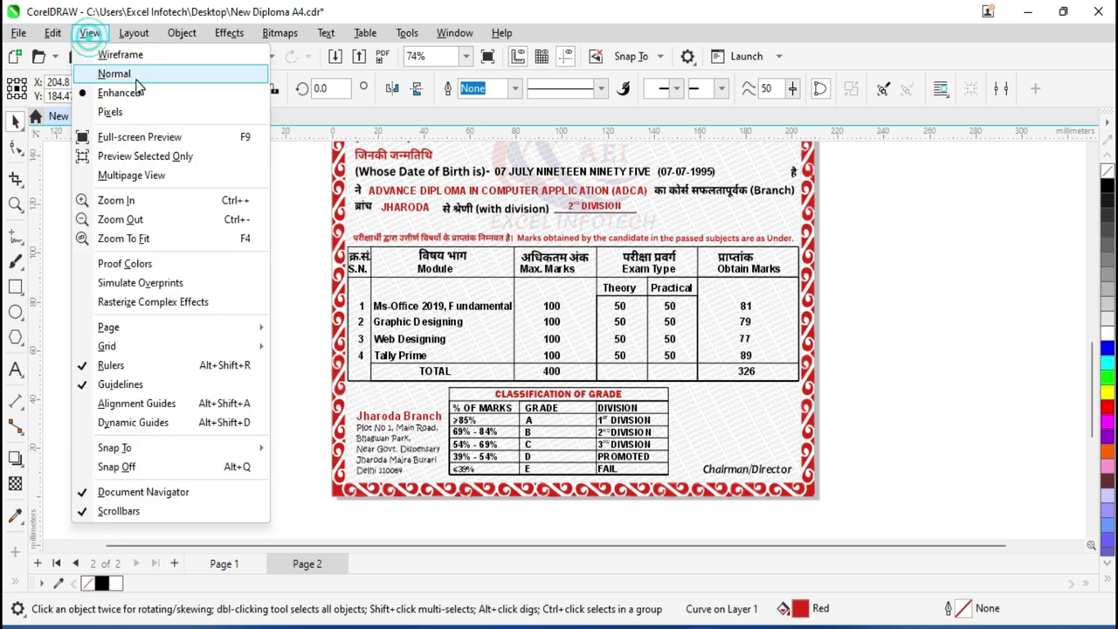
left_click(908, 353)
scroll(805, 352, "up", 4)
scroll(805, 352, "up", 2)
scroll(756, 330, "up", 2)
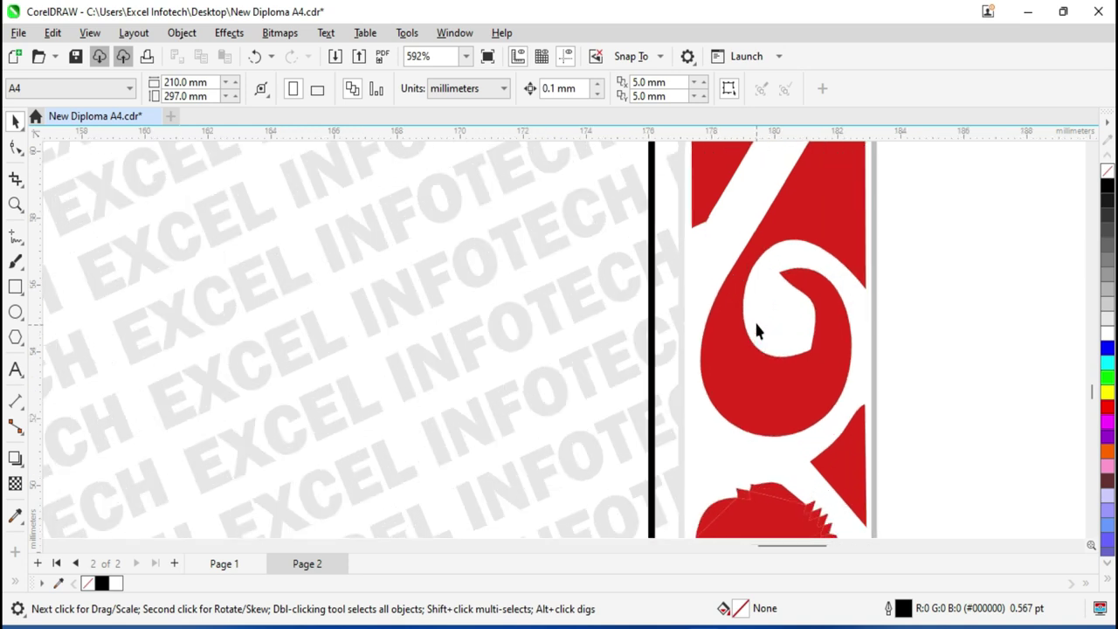
scroll(751, 318, "up", 2)
scroll(749, 318, "down", 1)
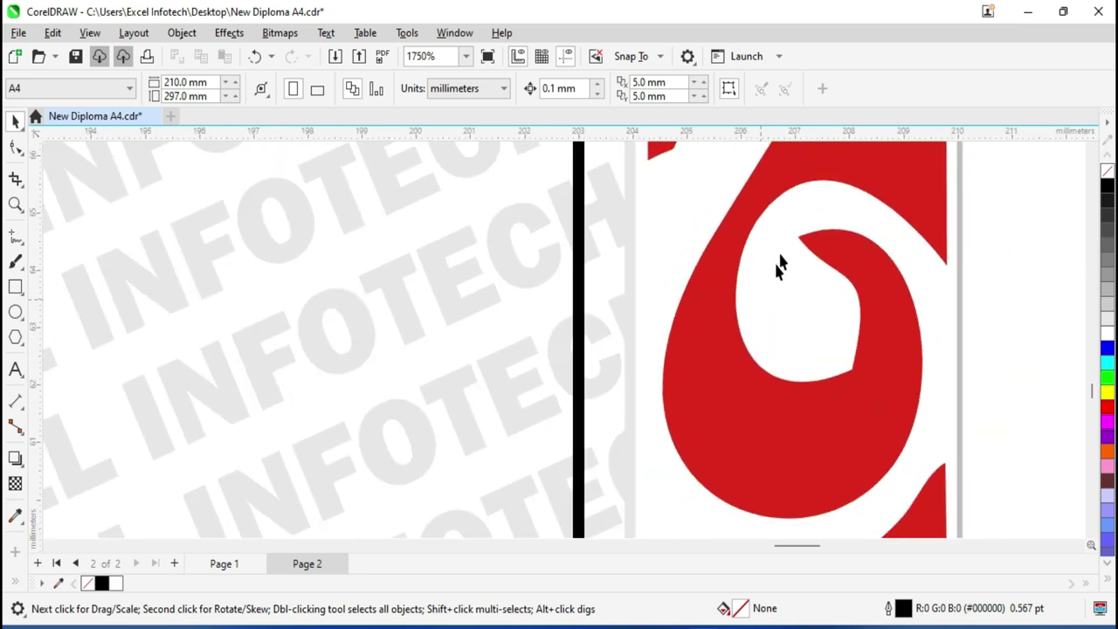
scroll(760, 267, "up", 3)
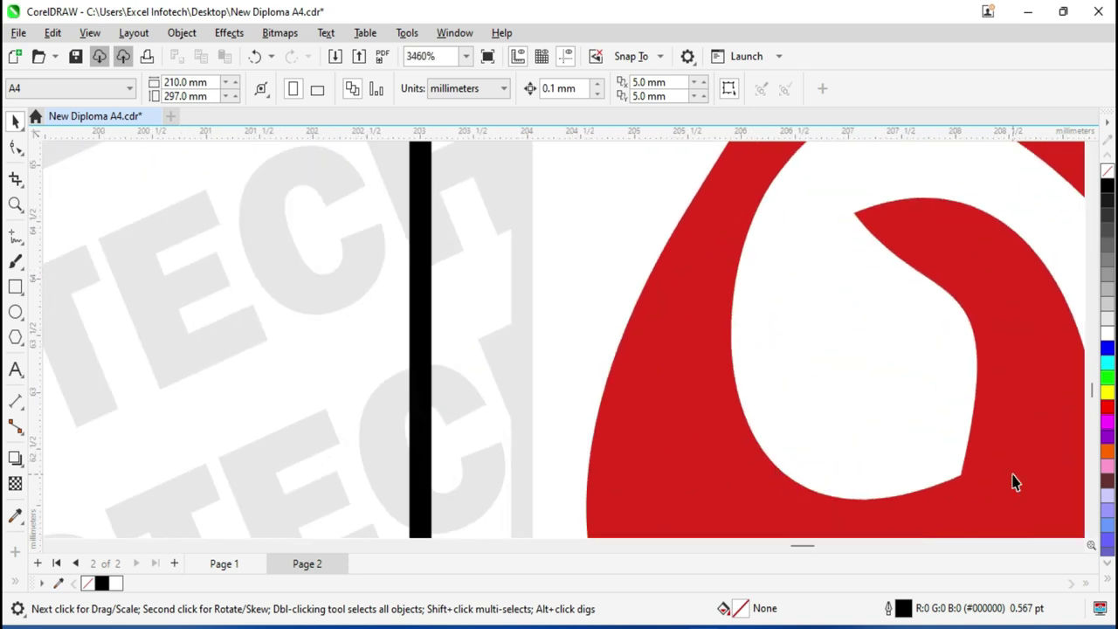
Switch the page to Normal view and examine the curved edge of the red border swirl at high magnification
left_click(90, 32)
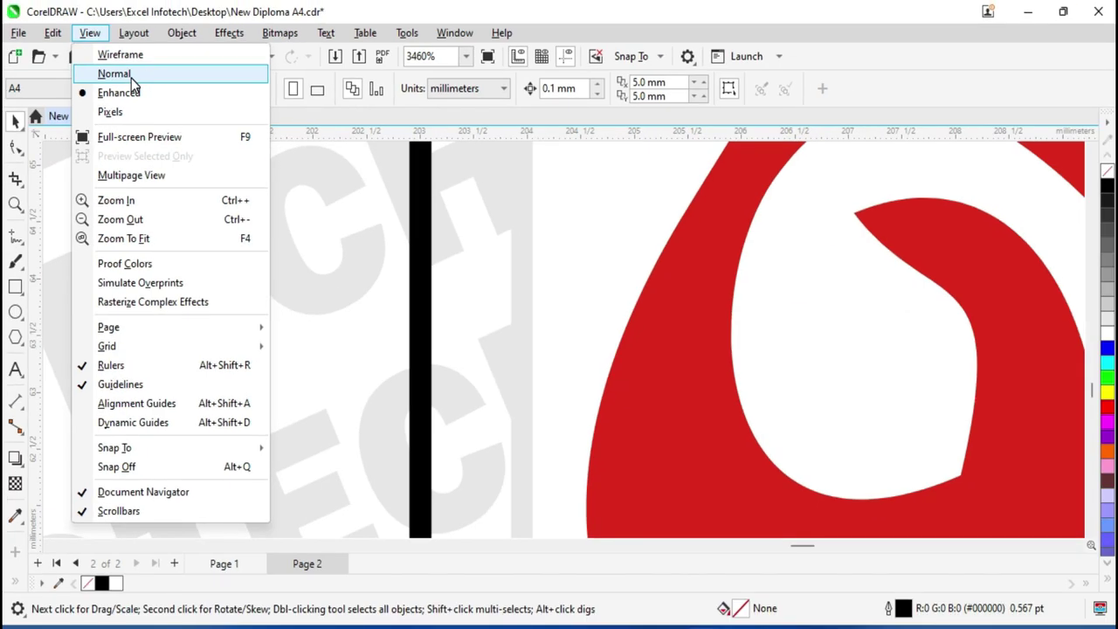
left_click(132, 78)
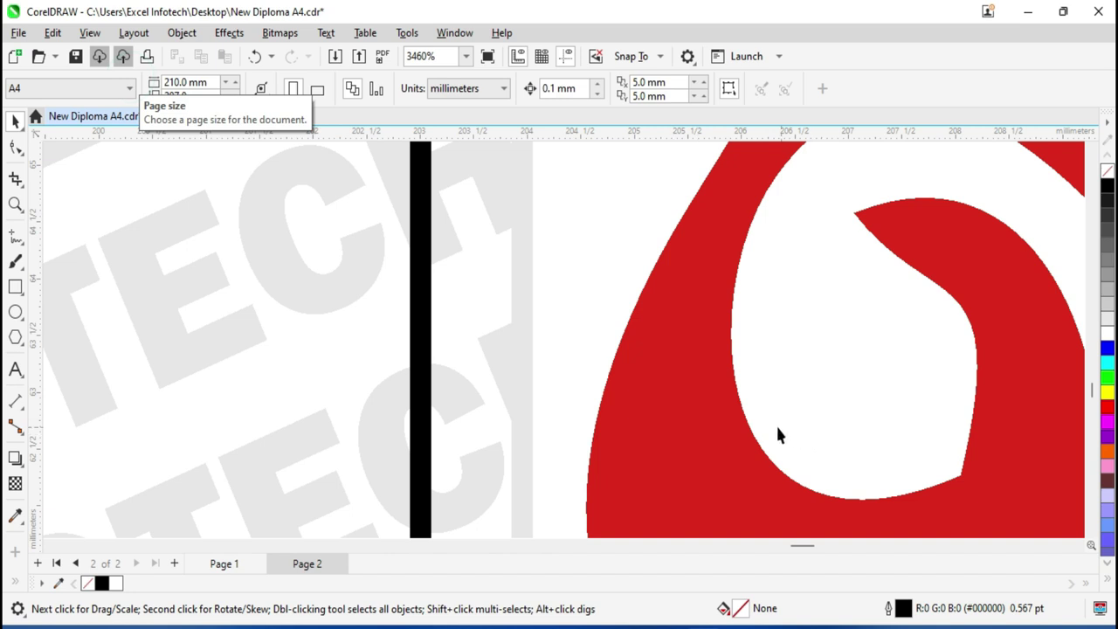
scroll(775, 430, "up", 3)
scroll(699, 362, "up", 2)
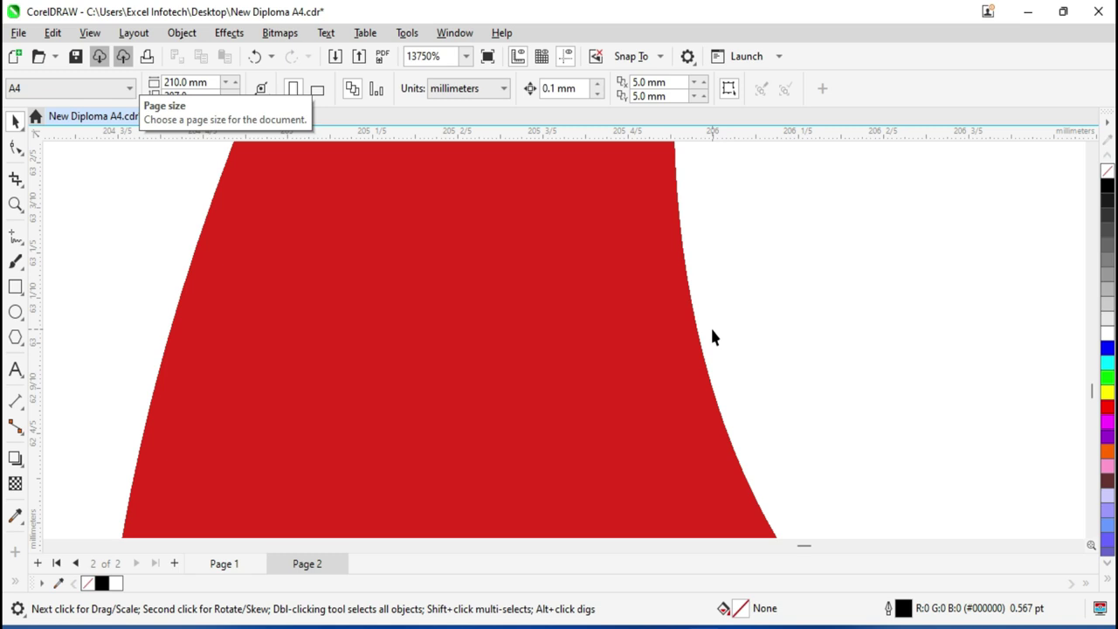
Switch back to Enhanced view and compare the smoothness of the swirl's edge at even higher magnification
left_click(89, 35)
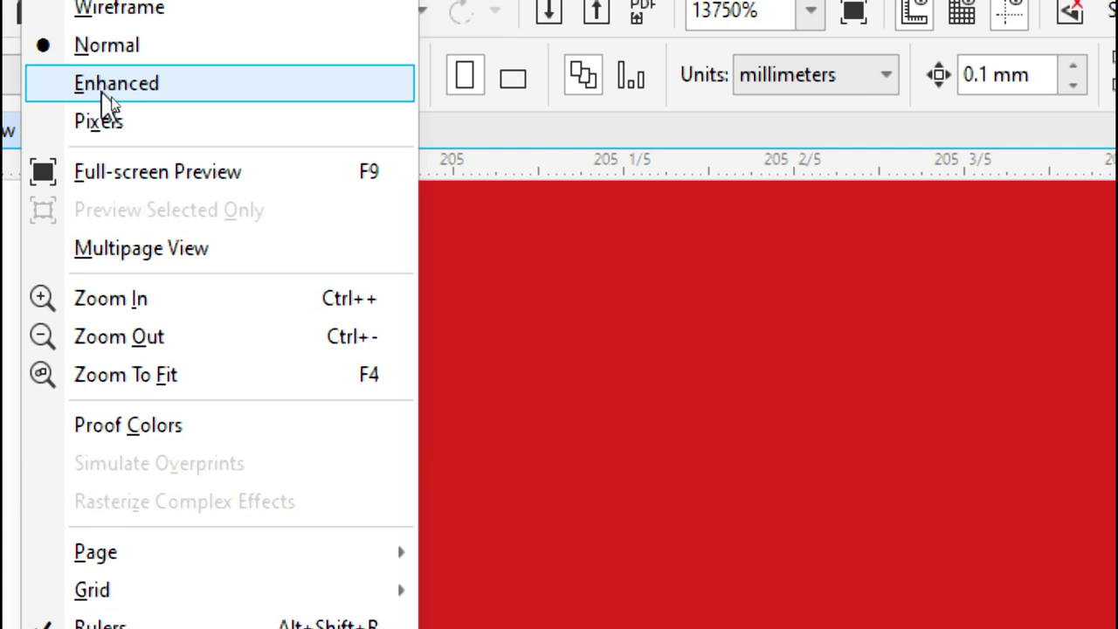
mouse_move(41, 32)
mouse_move(107, 17)
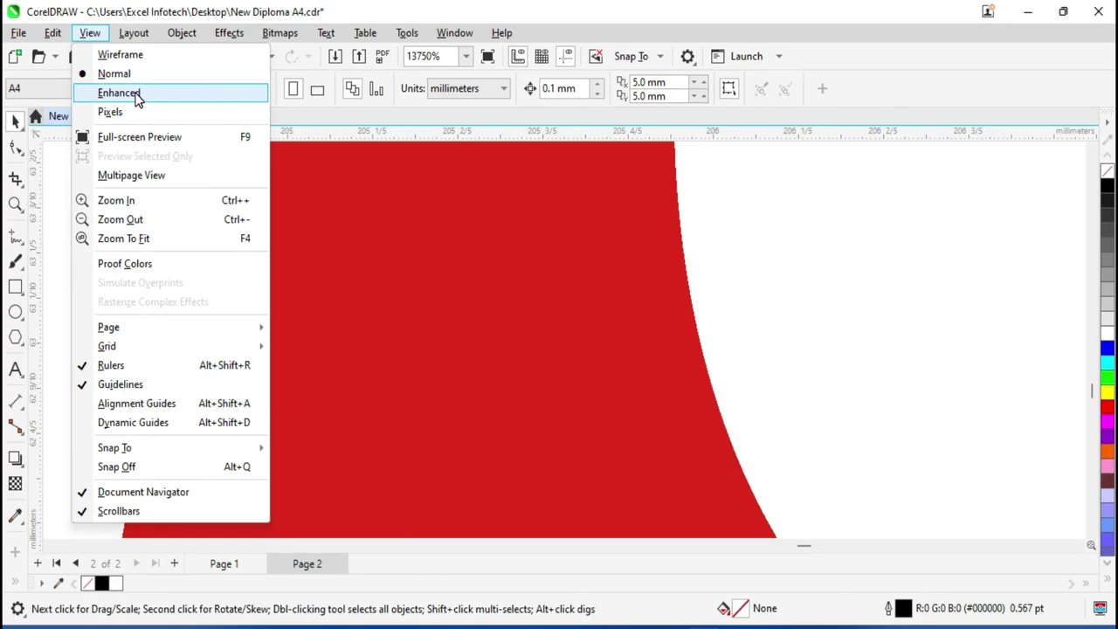
left_click(136, 96)
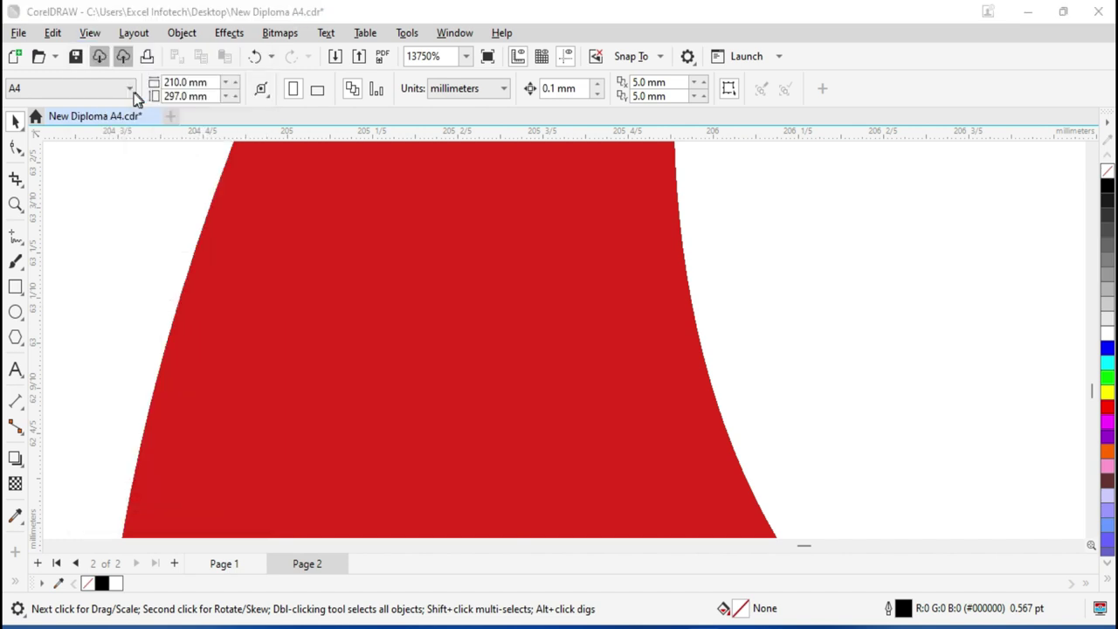
left_click(89, 35)
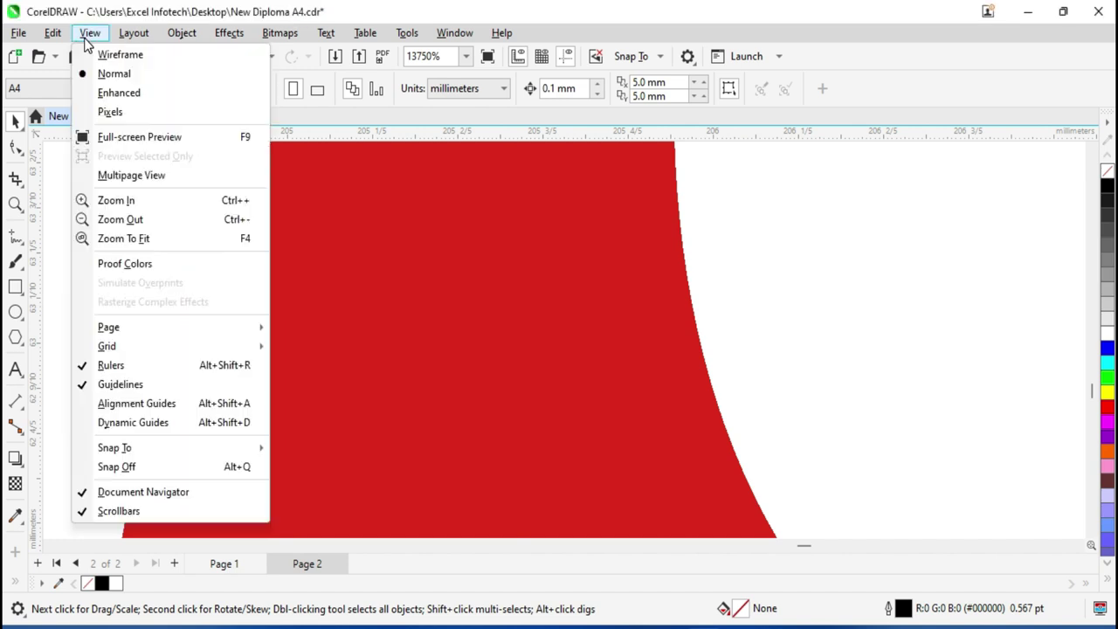
left_click(118, 96)
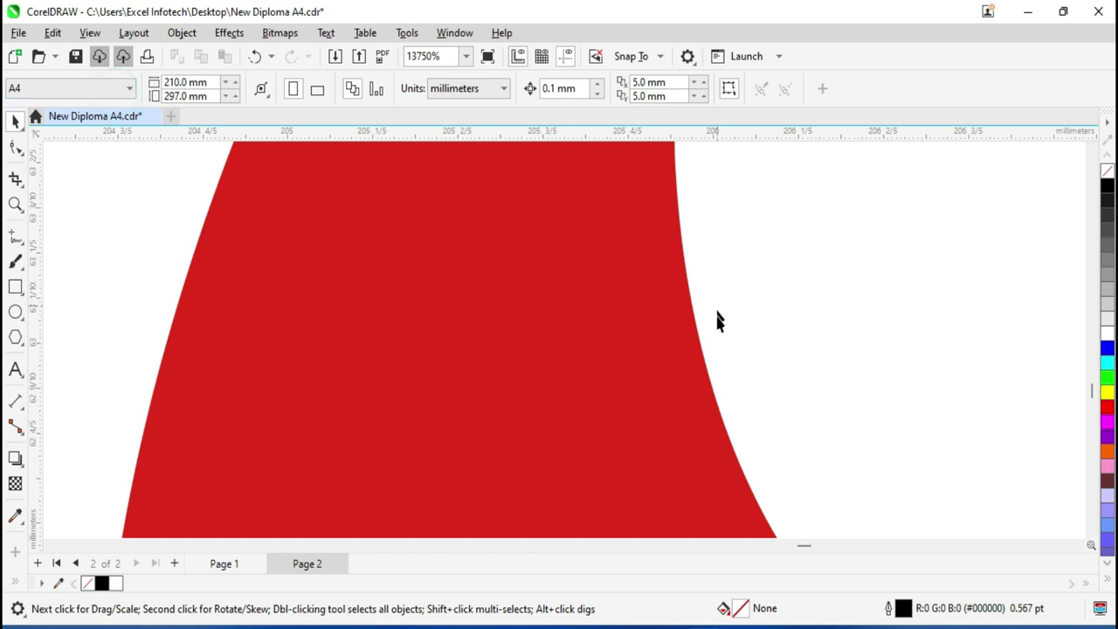
scroll(679, 349, "up", 4)
scroll(607, 358, "up", 1)
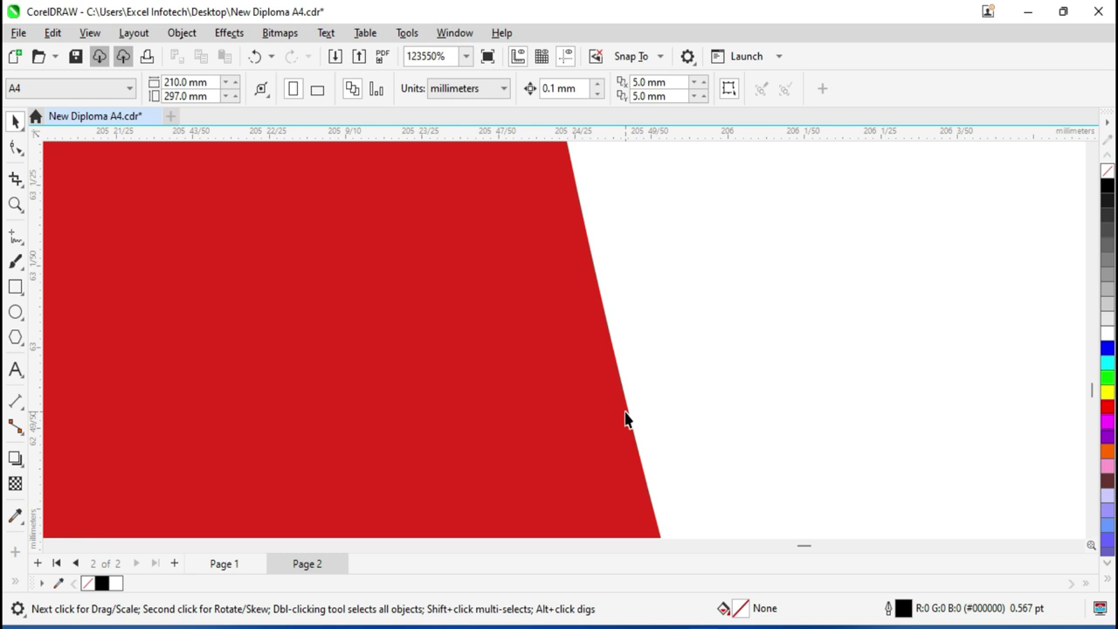
Select the red border swirl, switch the page to Pixels view, and examine the swirl's pixel grid
scroll(413, 357, "down", 2)
left_click(415, 341)
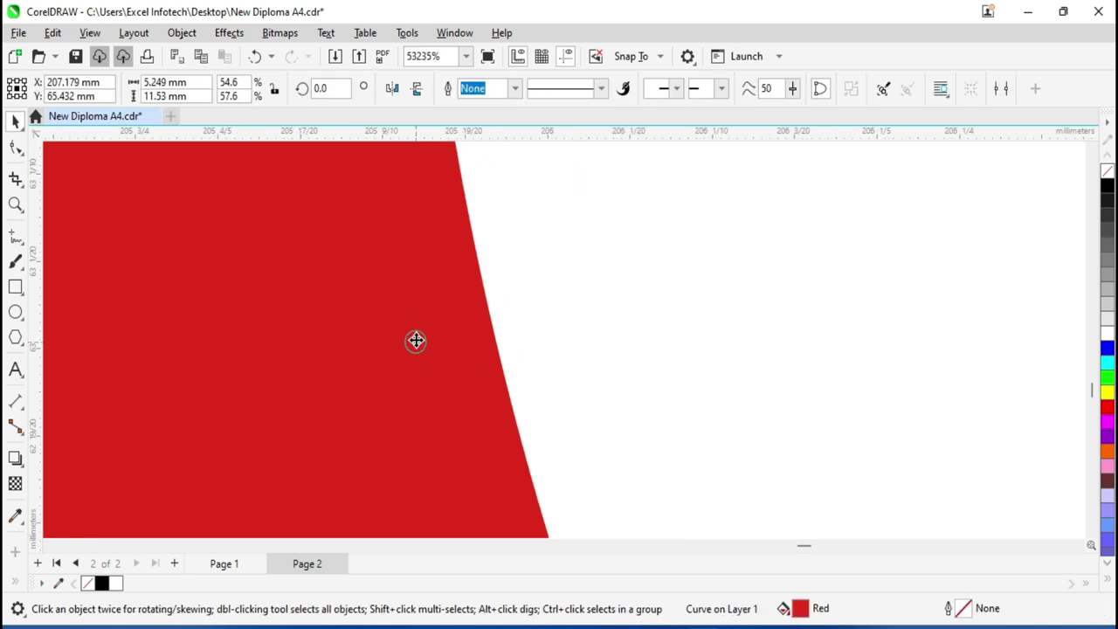
left_click(90, 33)
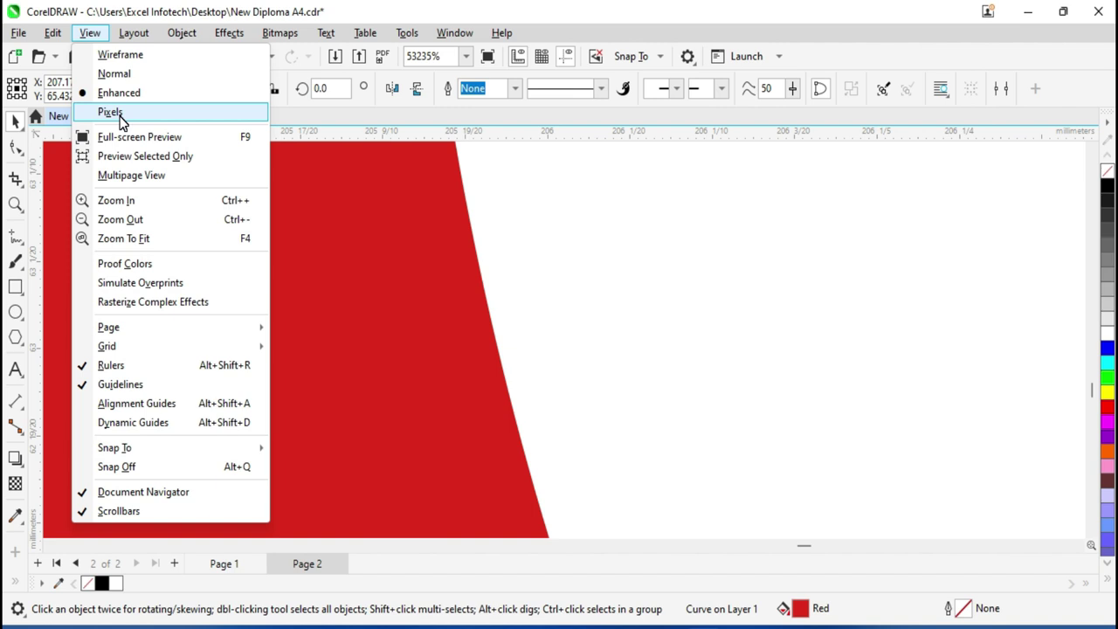
left_click(90, 32)
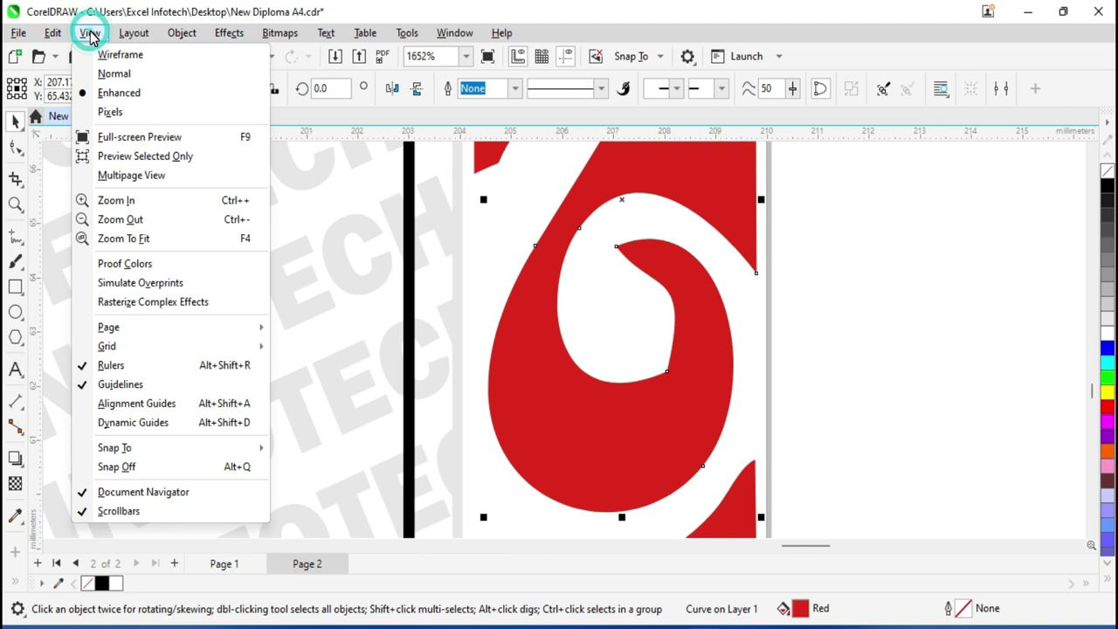
left_click(110, 112)
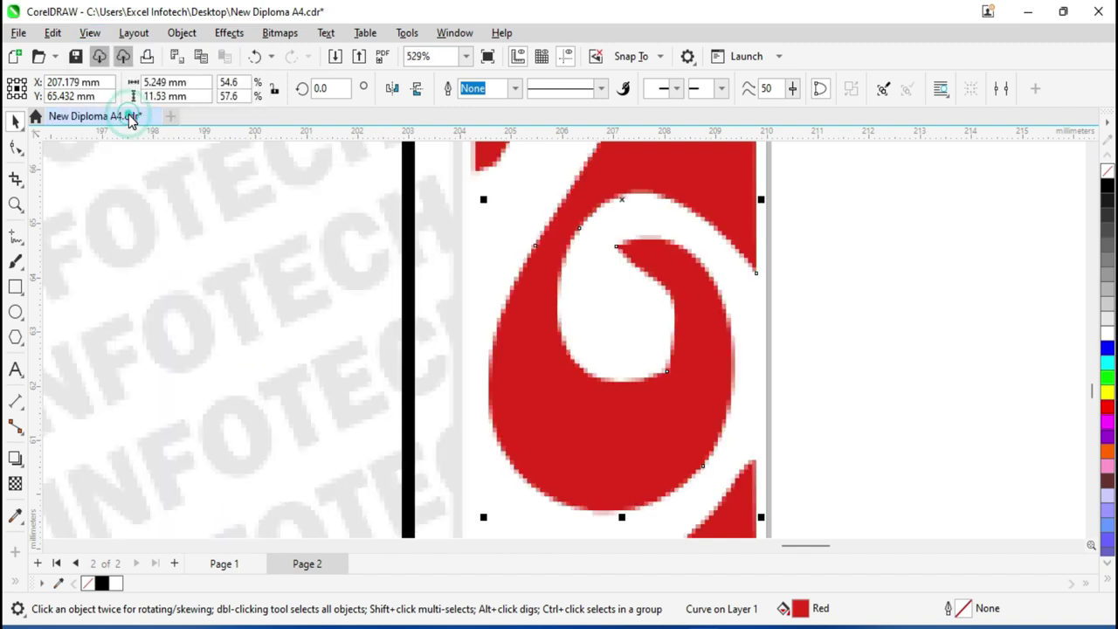
scroll(597, 321, "up", 1)
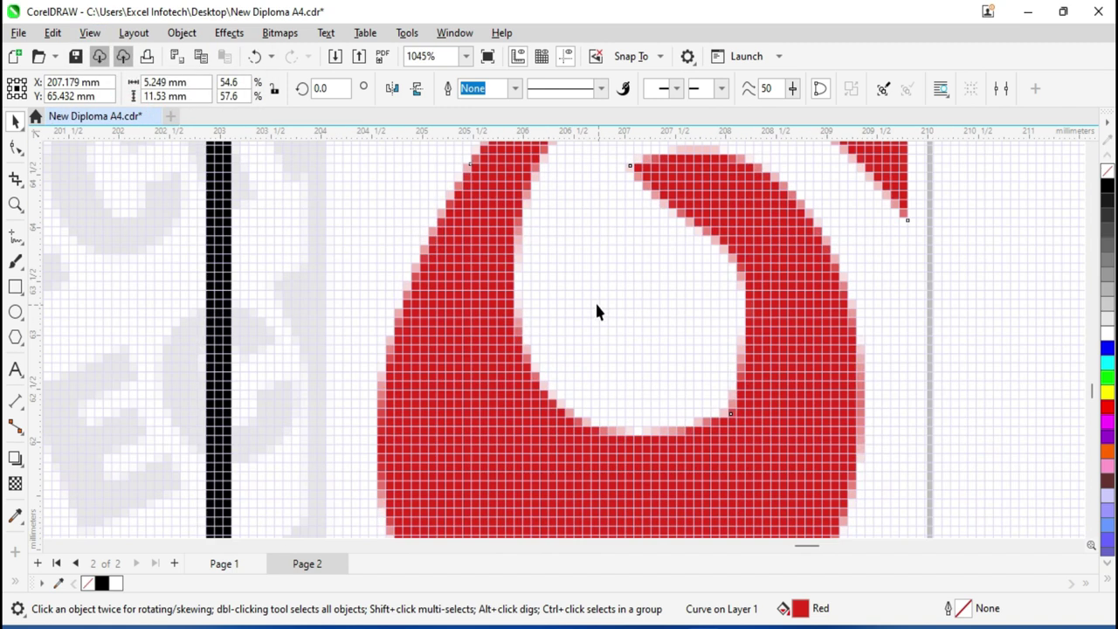
Examine the marks and grade tables in Pixels view and clear the swirl's selection
scroll(594, 299, "down", 4)
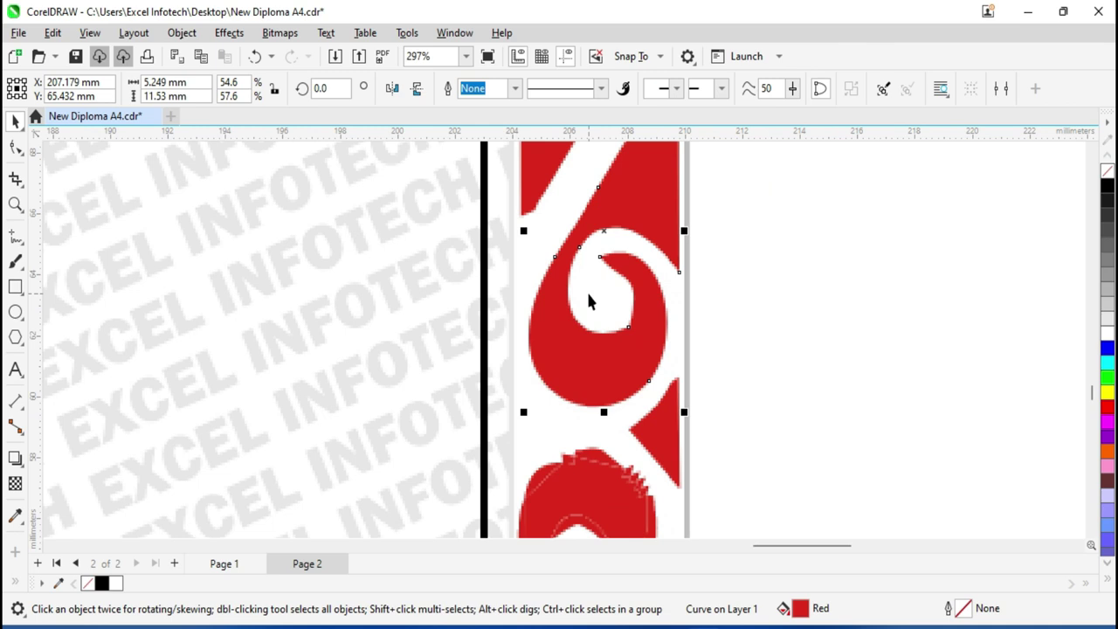
scroll(587, 300, "down", 5)
scroll(588, 301, "down", 3)
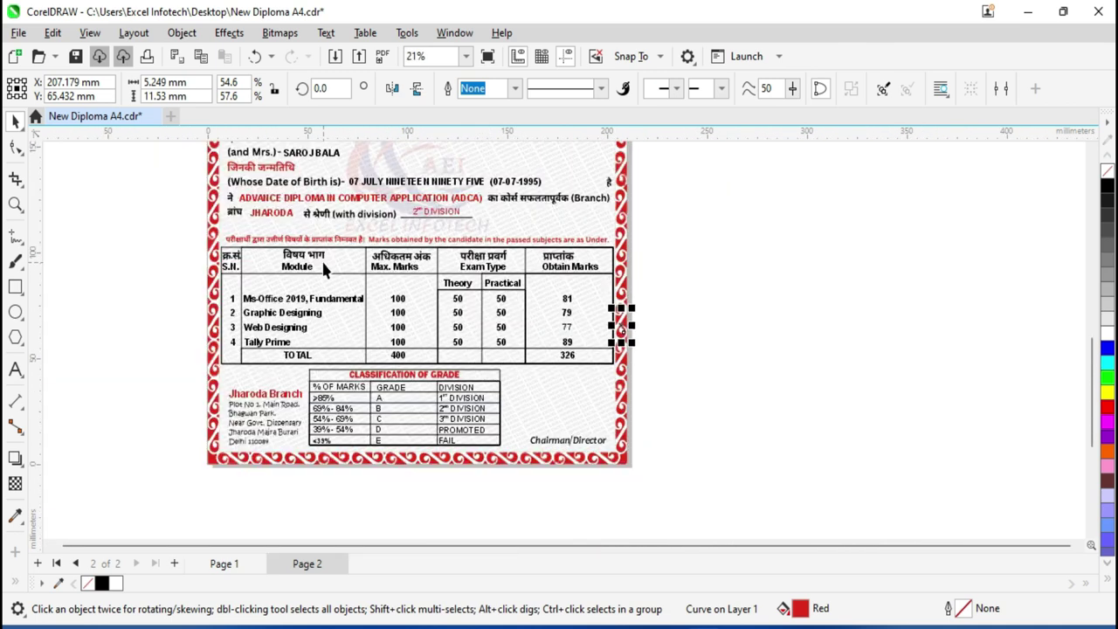
key("Escape")
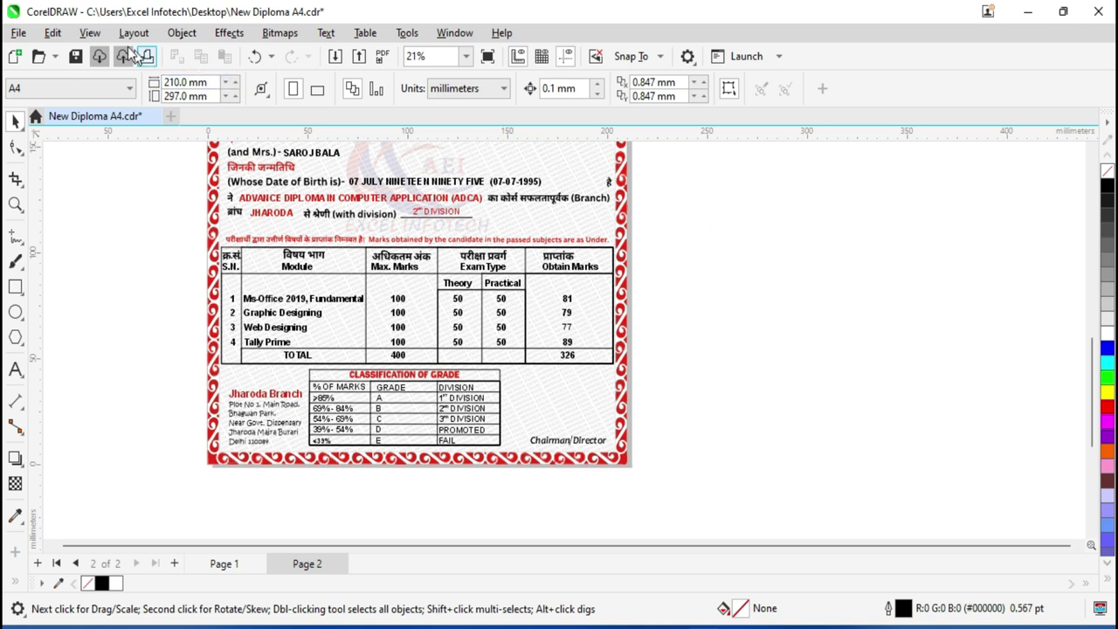
left_click(90, 32)
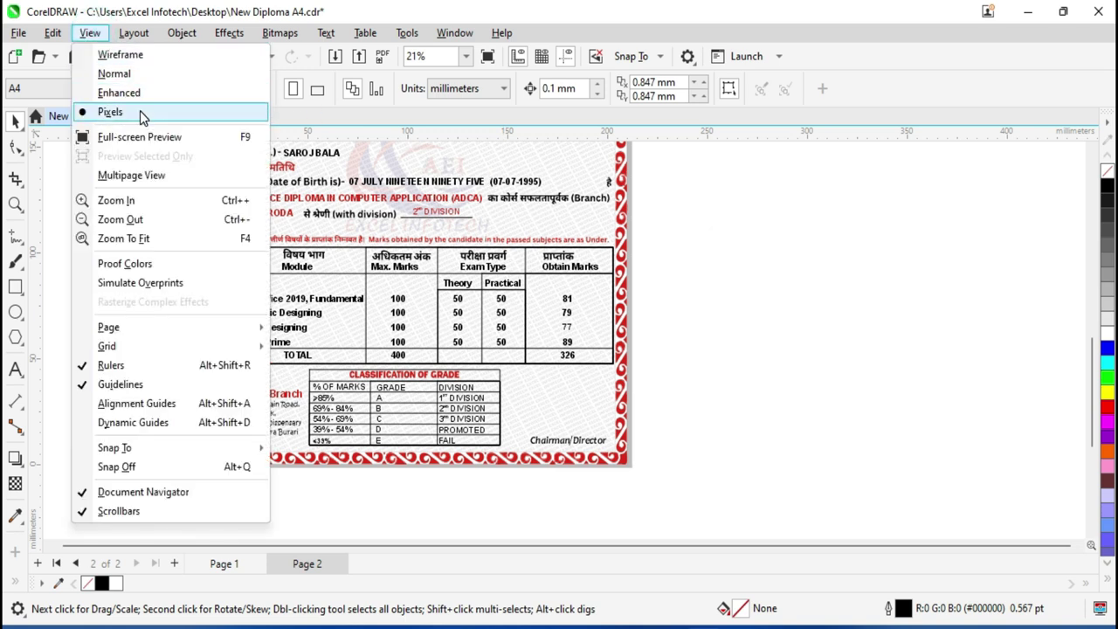
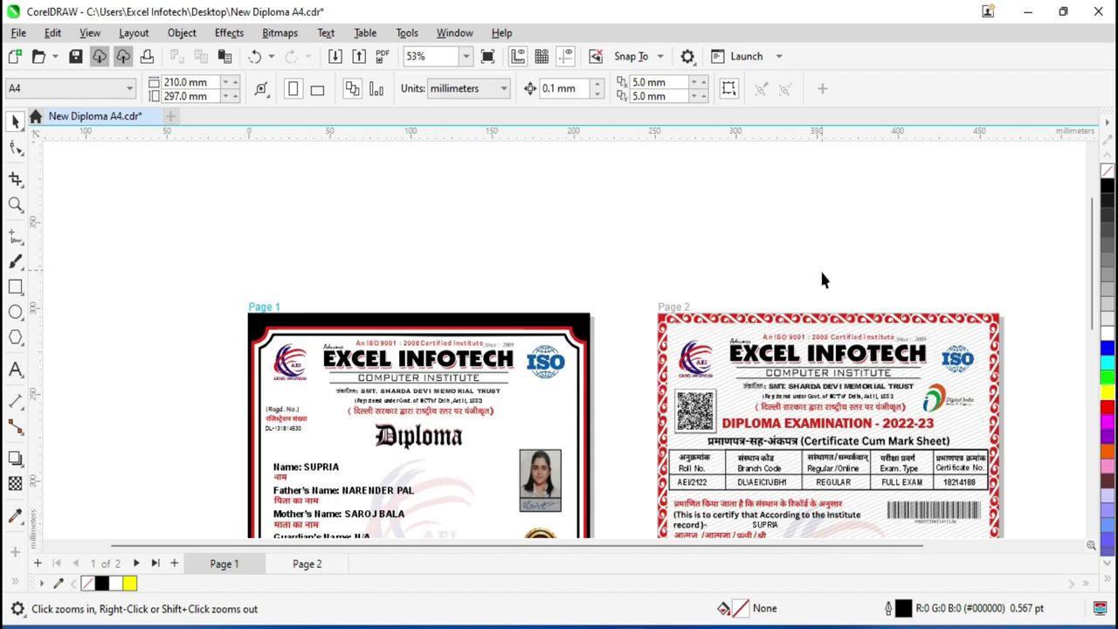
Select header objects on Page 1 and Page 2 in turn while both pages are shown in Multipage View
left_click(721, 345)
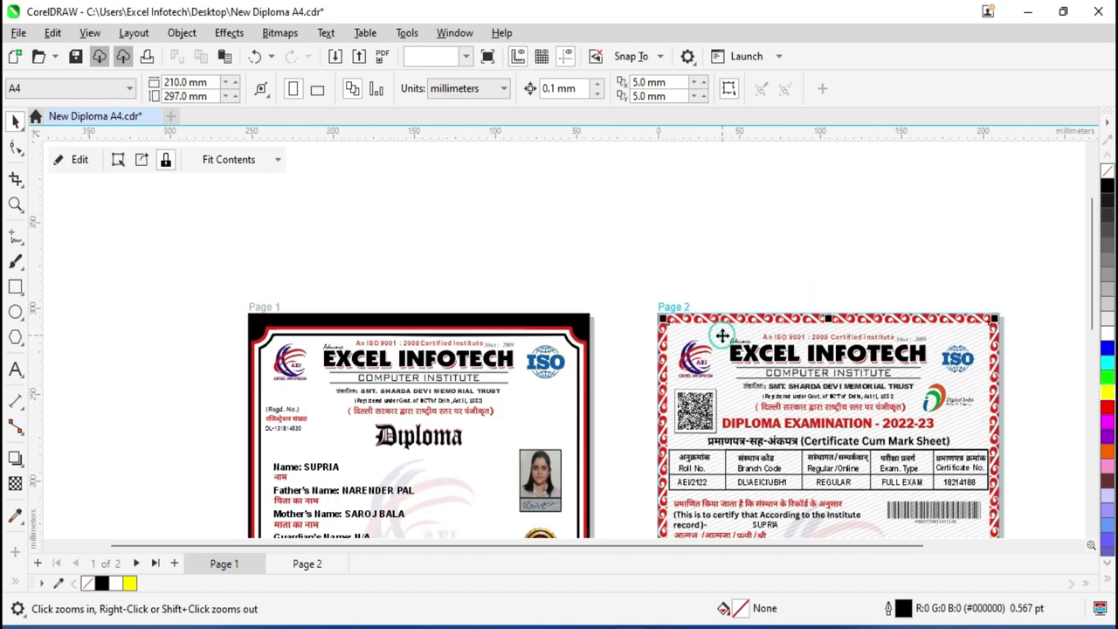
left_click(423, 343)
key("F3")
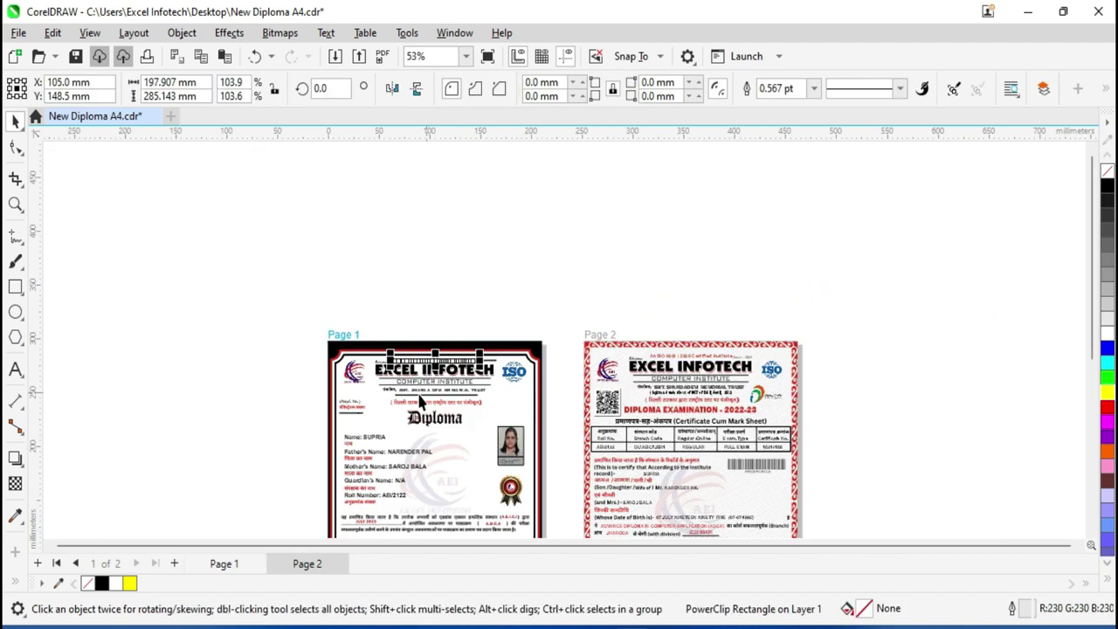
left_click(687, 385)
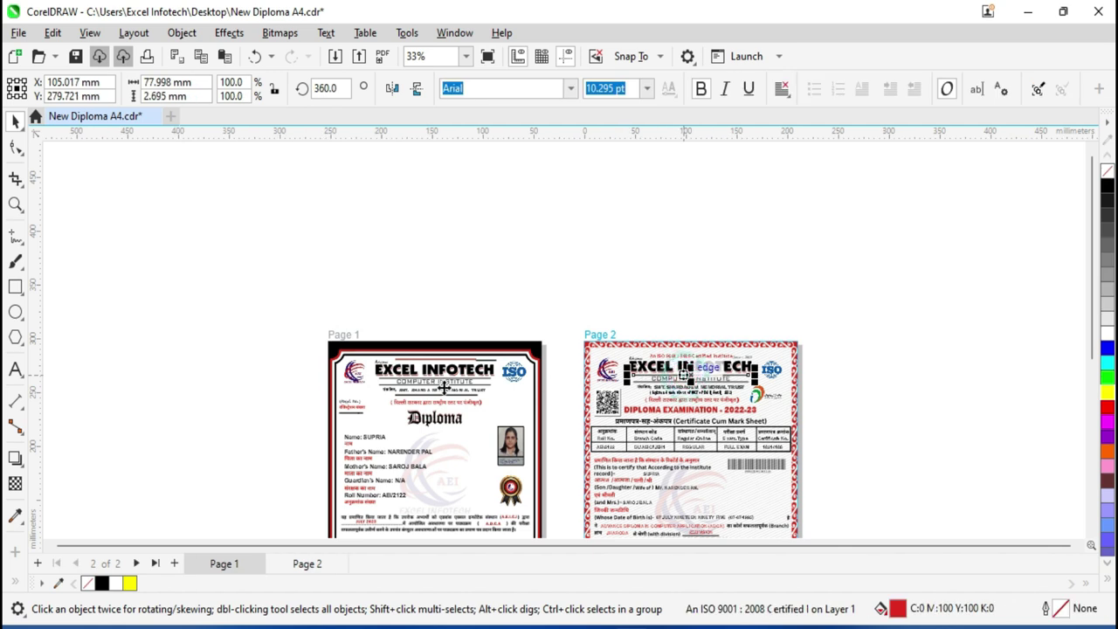
key("Tab")
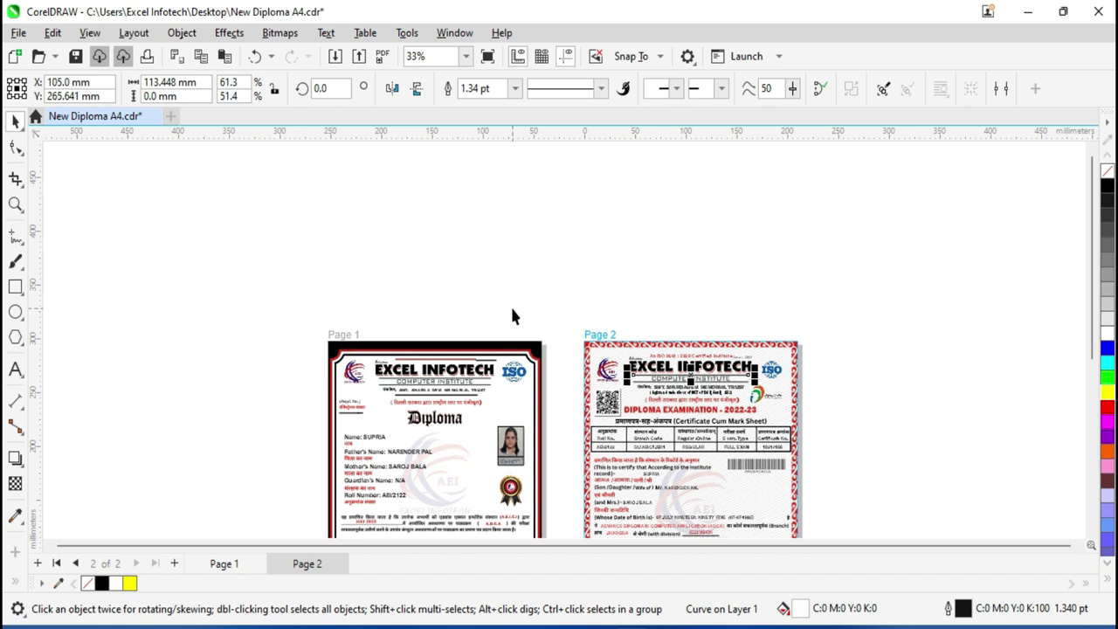
Turn off Multipage View with Page 2 active and clear the selection
left_click(90, 32)
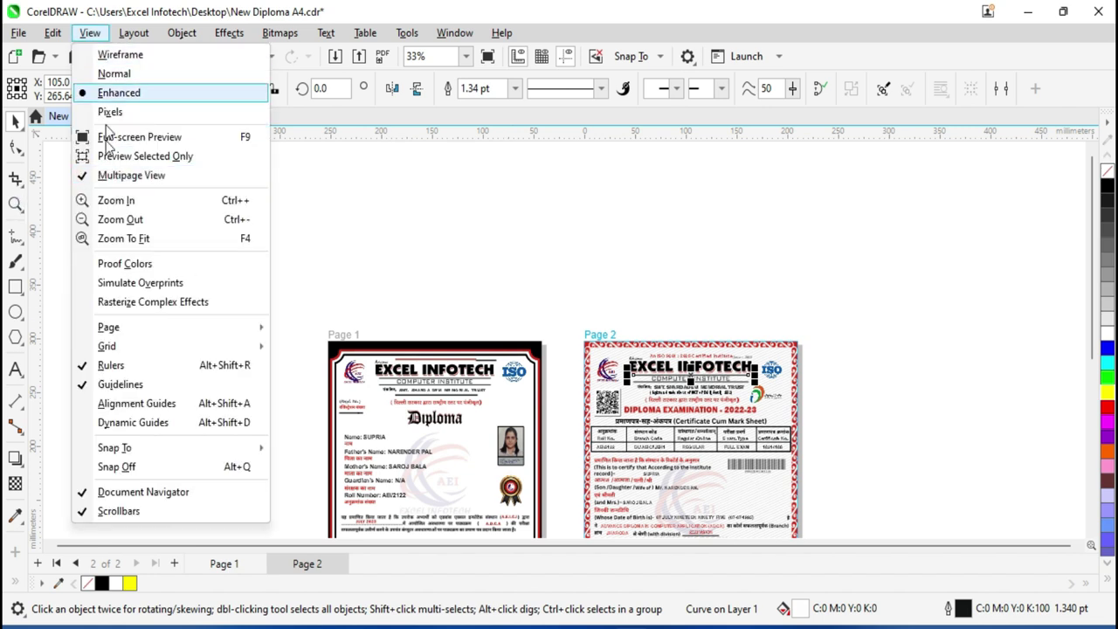
left_click(114, 171)
key("alt+v")
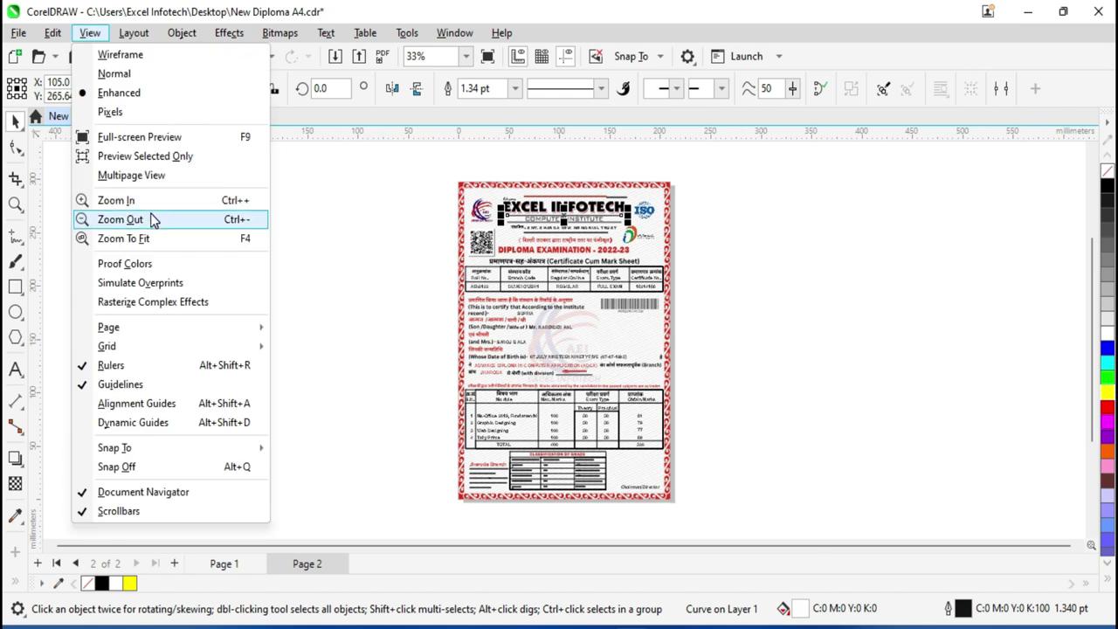
left_click(421, 204)
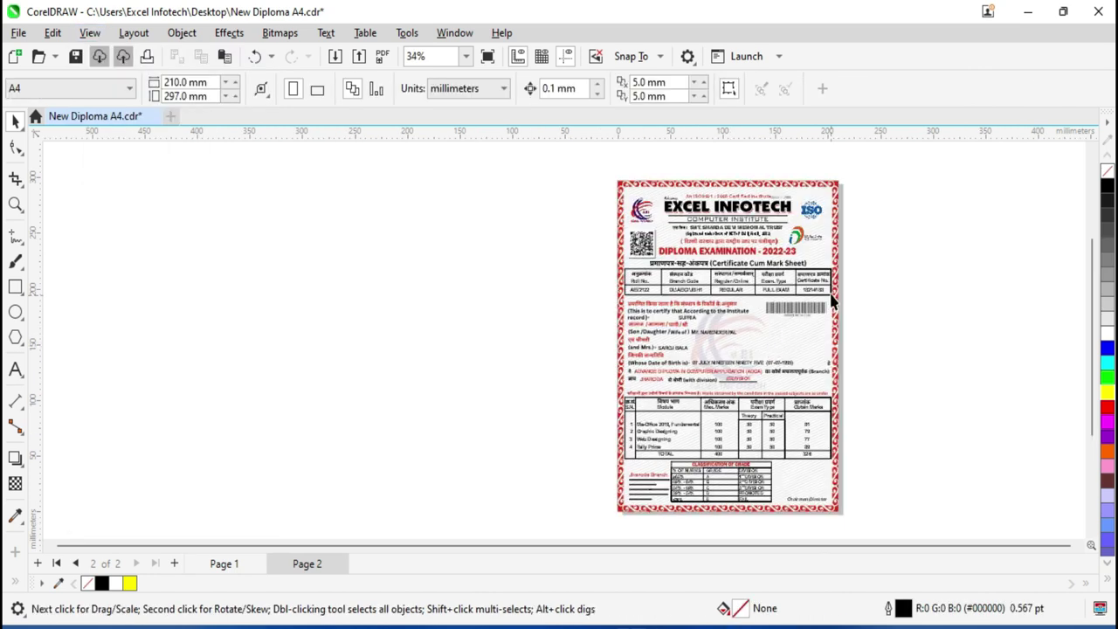
Zoom in to 68% and centre the upper half of the certificate page in the view
left_click(89, 33)
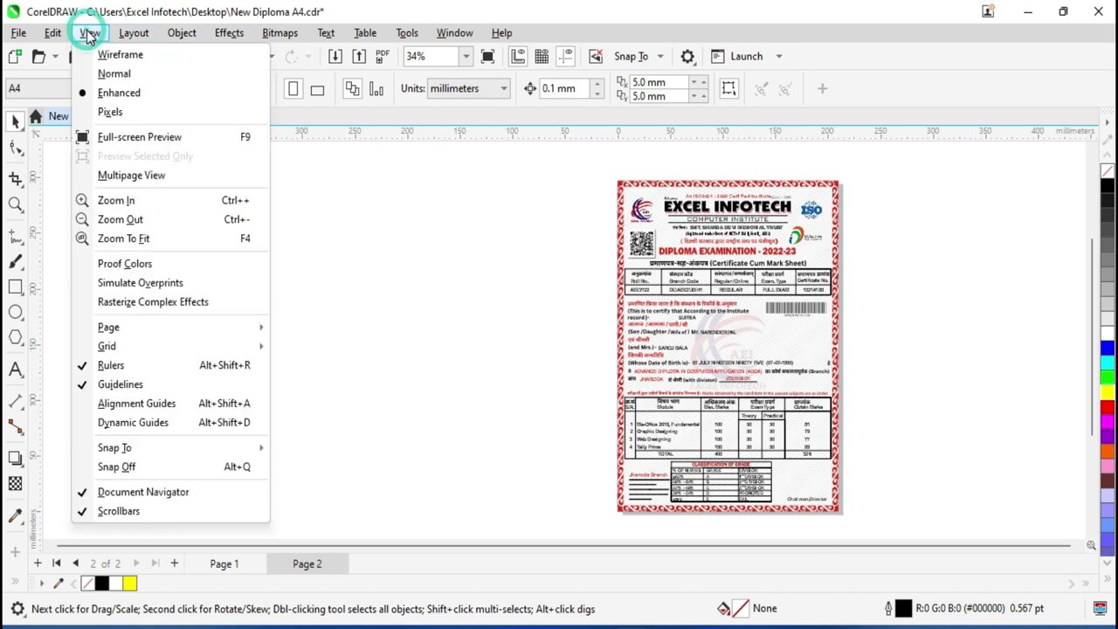
left_click(184, 206)
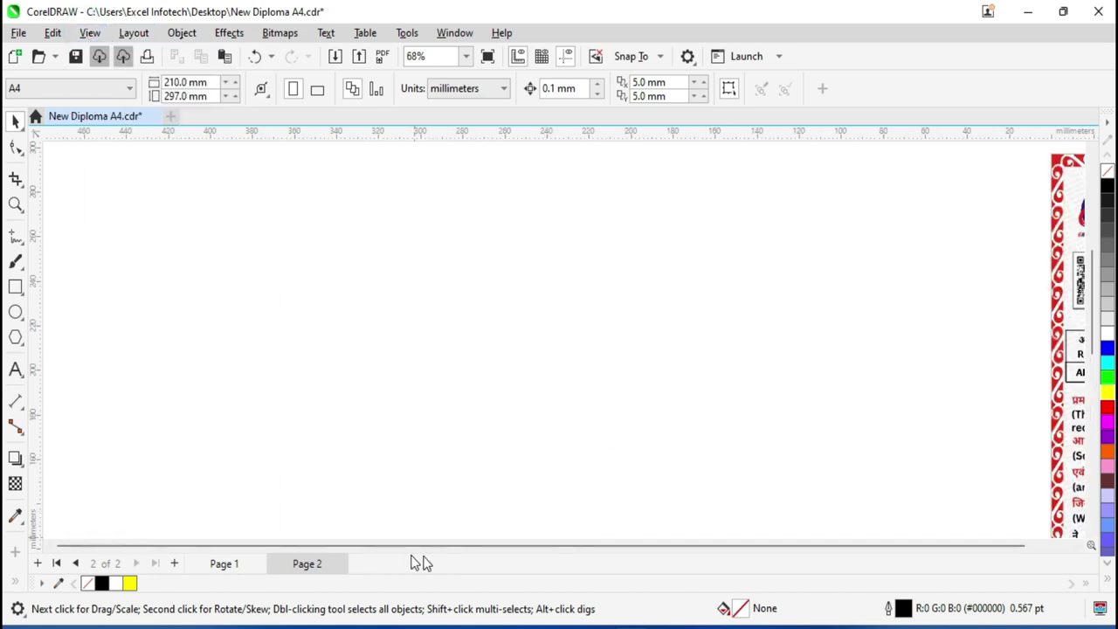
left_click_drag(983, 547, 1030, 547)
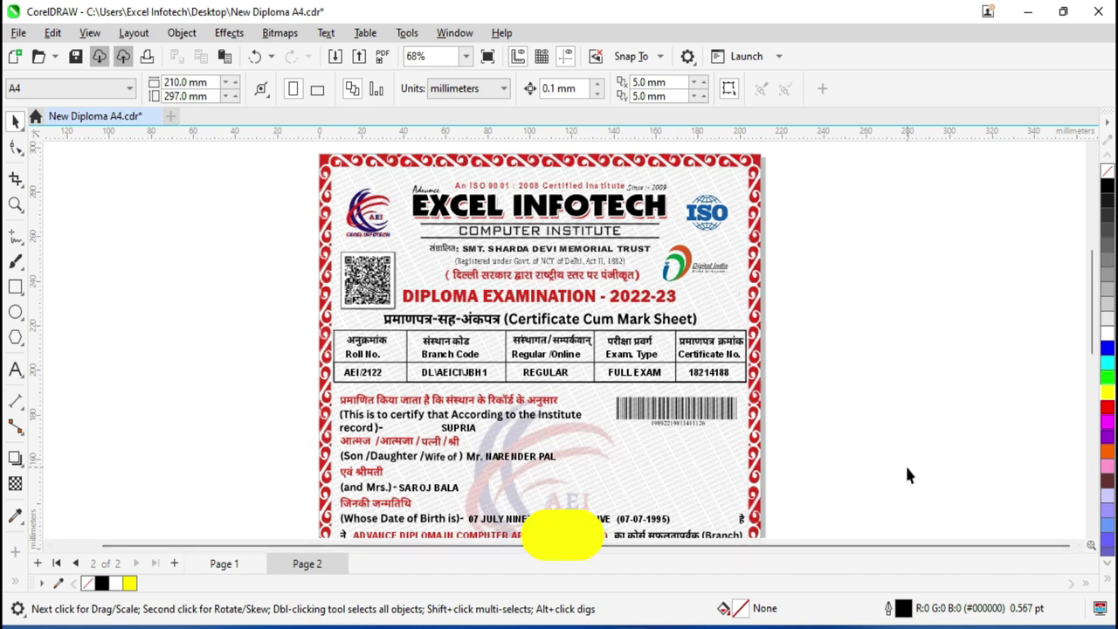
key("ctrl+plus")
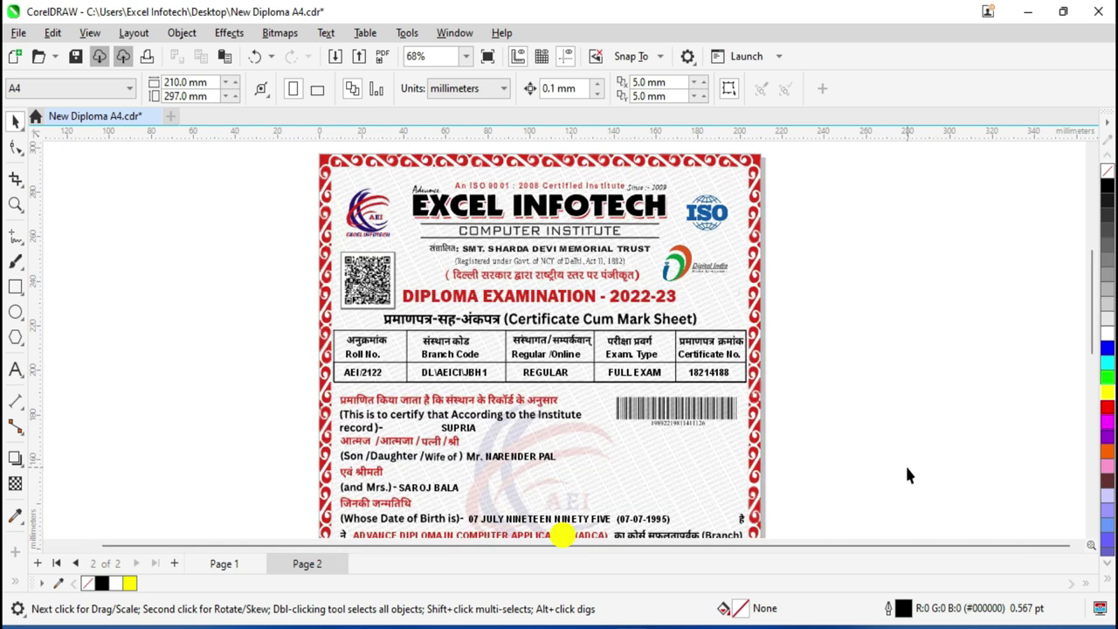
Zoom out from the certificate and bring it back into view with Zoom To Fit
scroll(906, 469, "down", 2)
key("ctrl+minus")
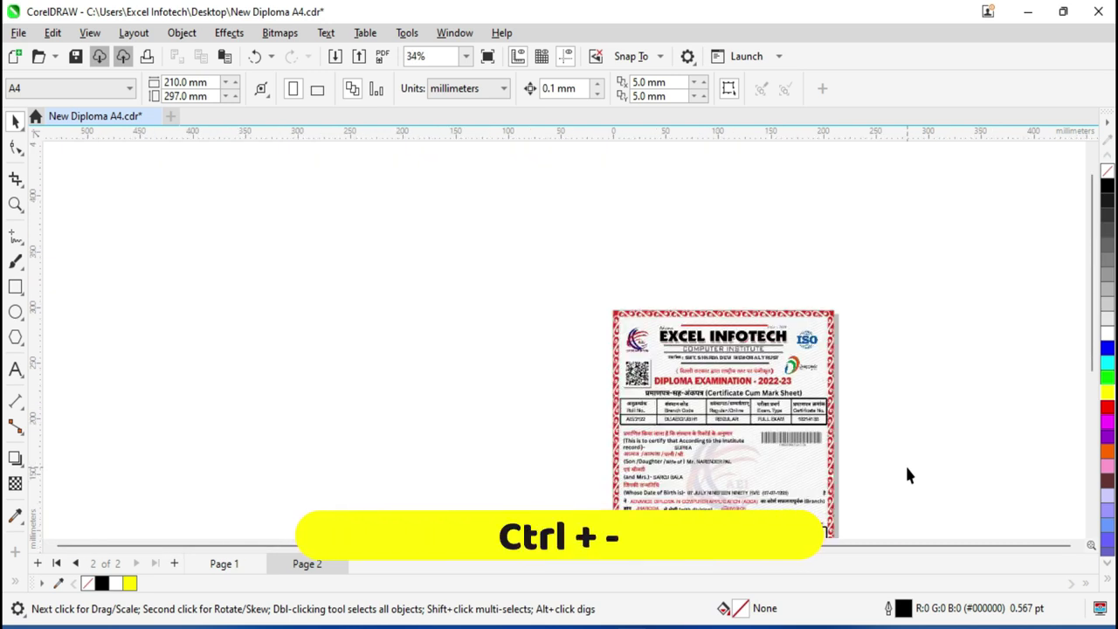
left_click_drag(1096, 336, 1091, 392)
left_click(90, 33)
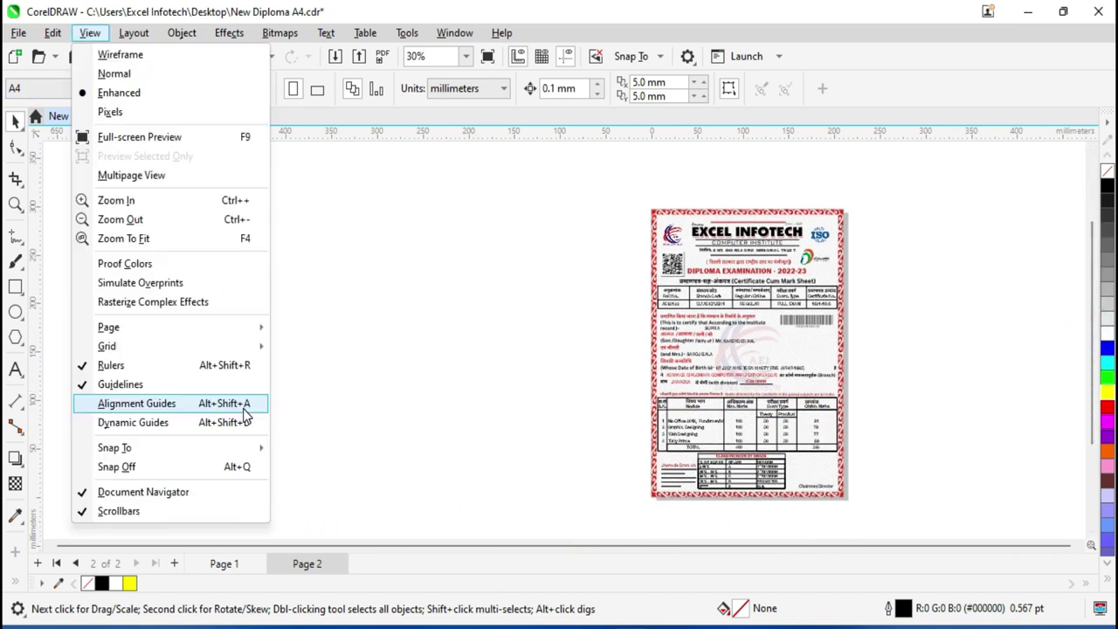
left_click(171, 243)
Zoom out to 11% and refit the whole certificate in the window
left_click_drag(470, 251, 743, 441)
left_click(417, 422)
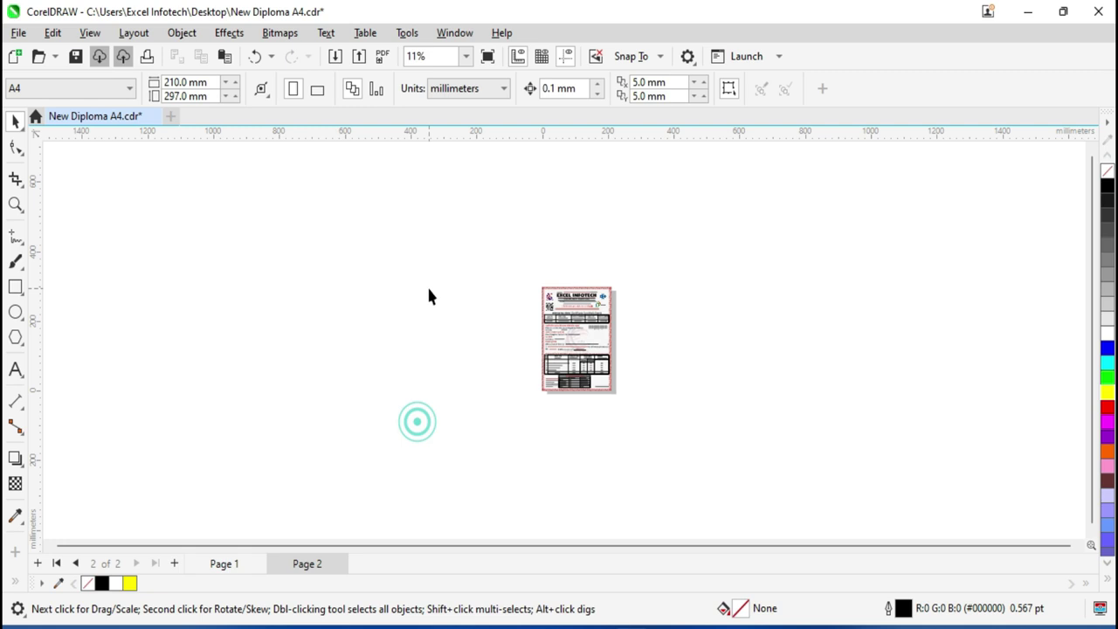
left_click(87, 33)
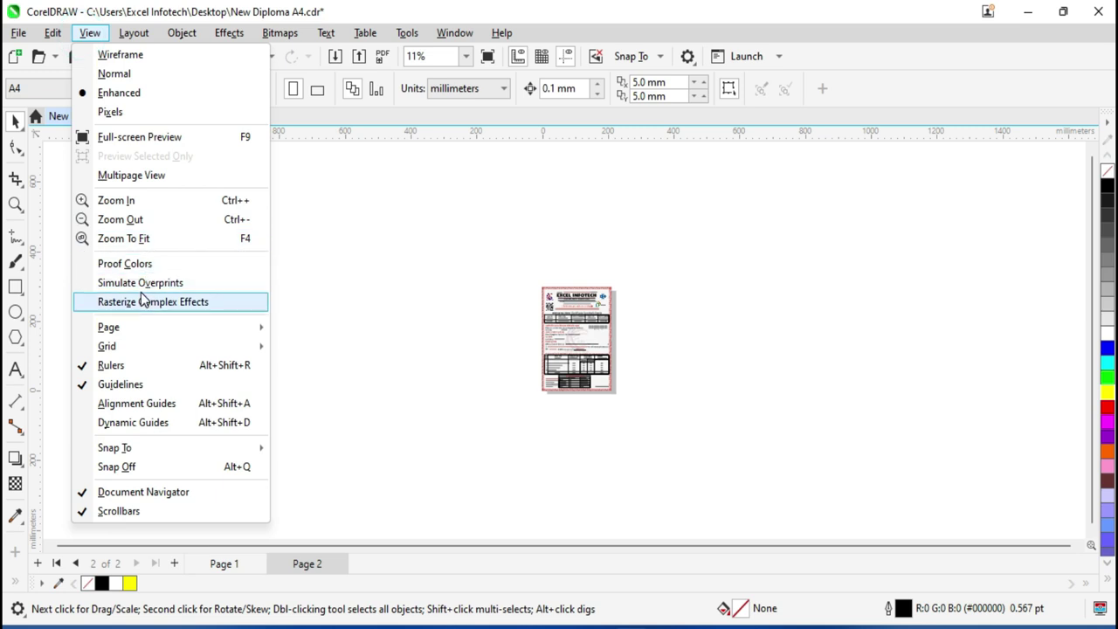
left_click(166, 238)
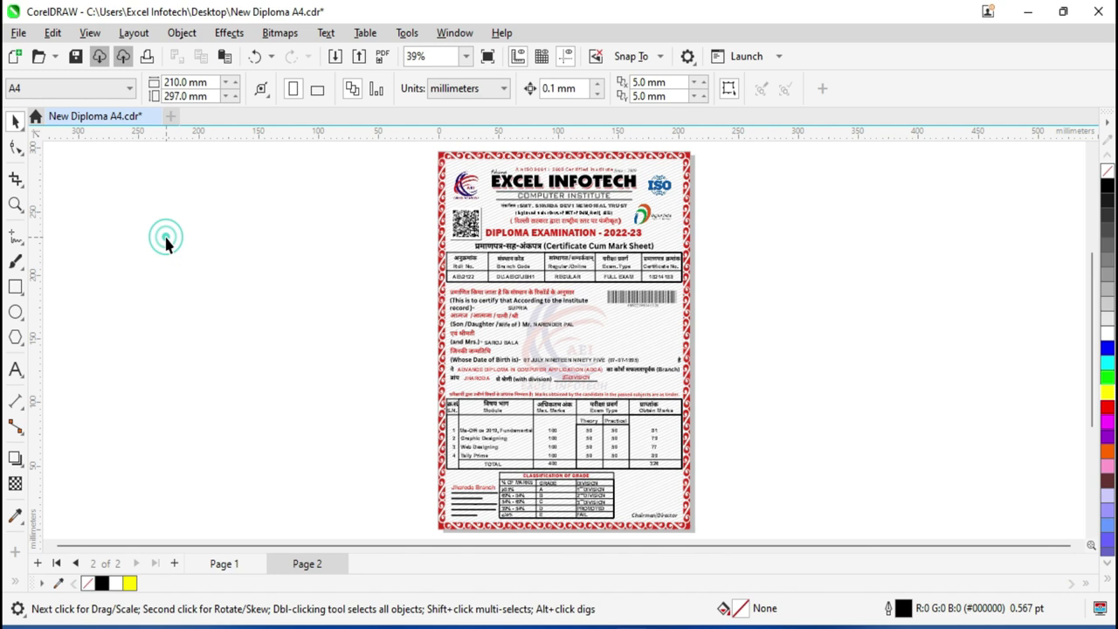
Turn on Proof Colors and inspect the candidate details and watermark at 147% zoom
left_click(90, 32)
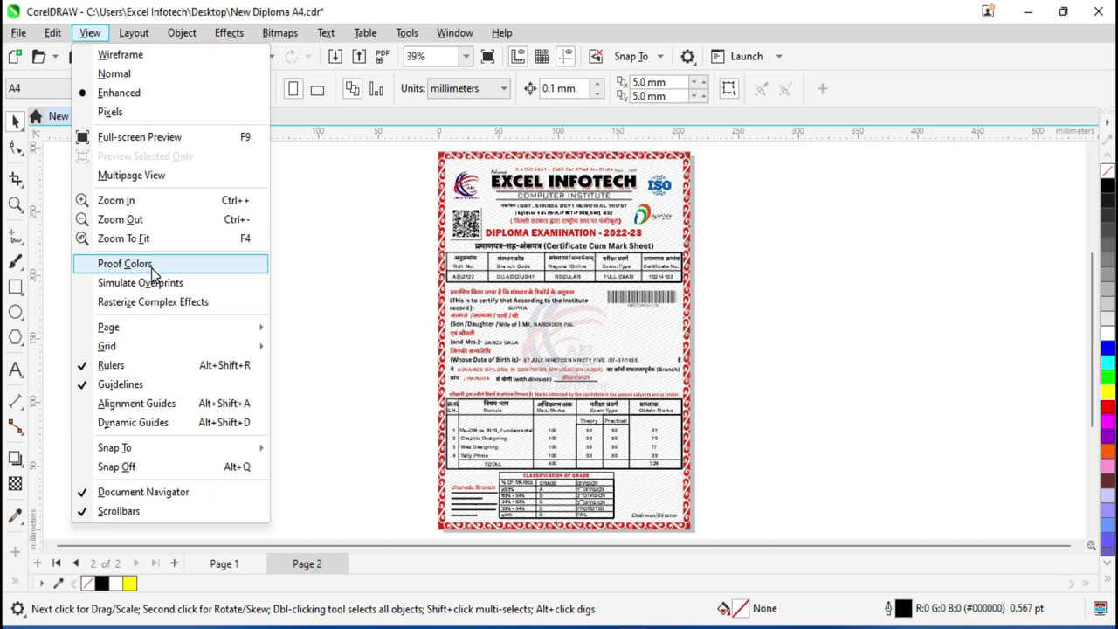
left_click(152, 265)
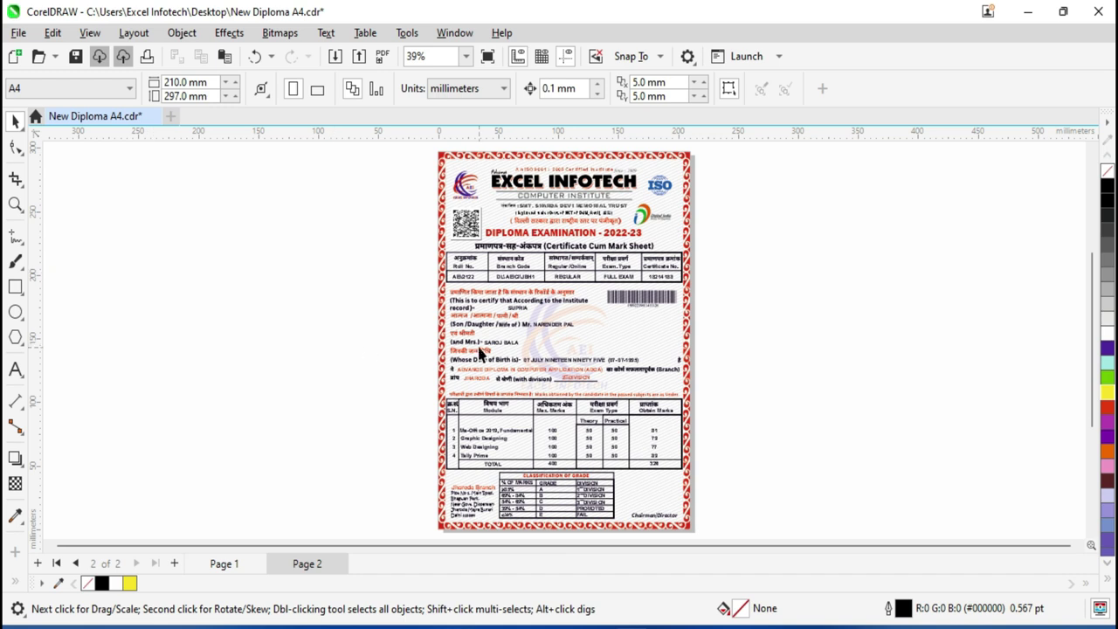
scroll(481, 349, "up", 3)
scroll(481, 349, "up", 2)
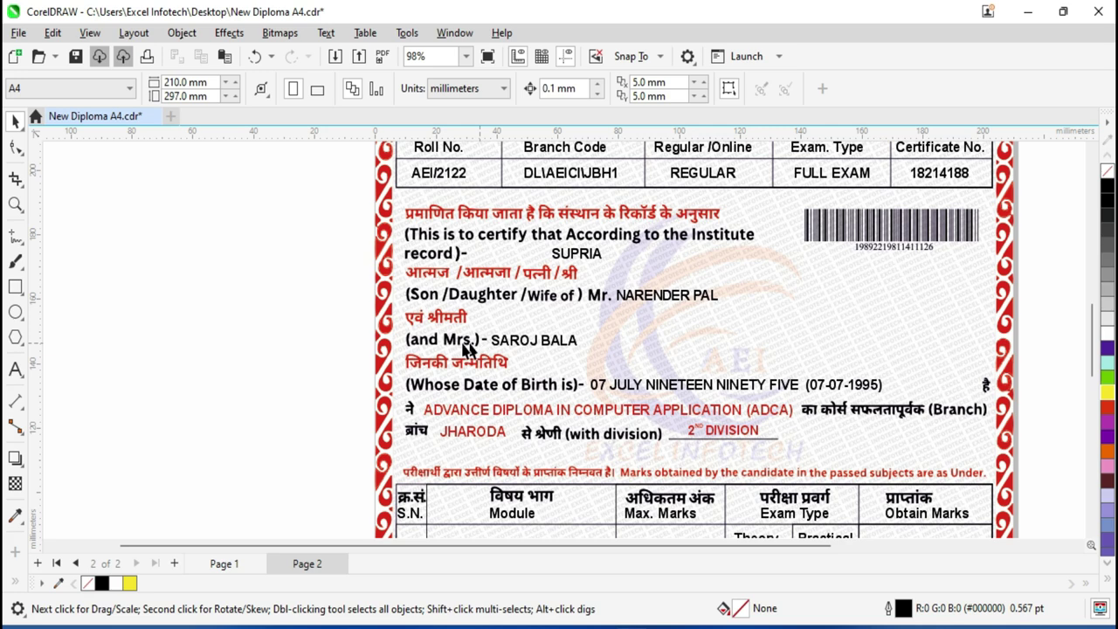
scroll(480, 348, "up", 2)
Turn off Proof Colors and examine the certificate's original colours up to full-page view
left_click(90, 34)
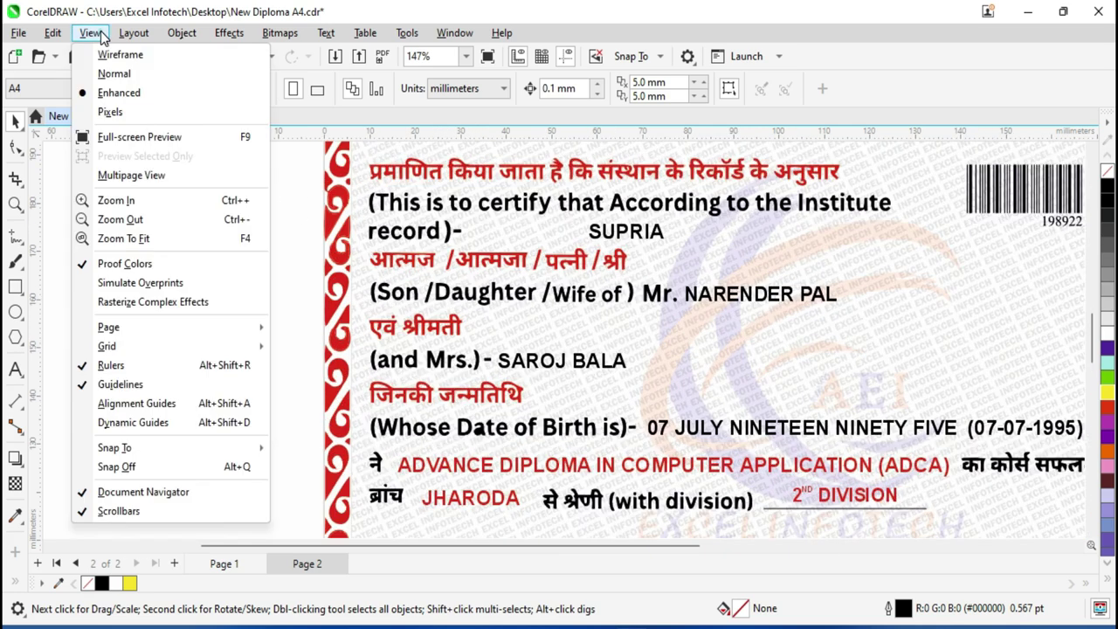
left_click(144, 269)
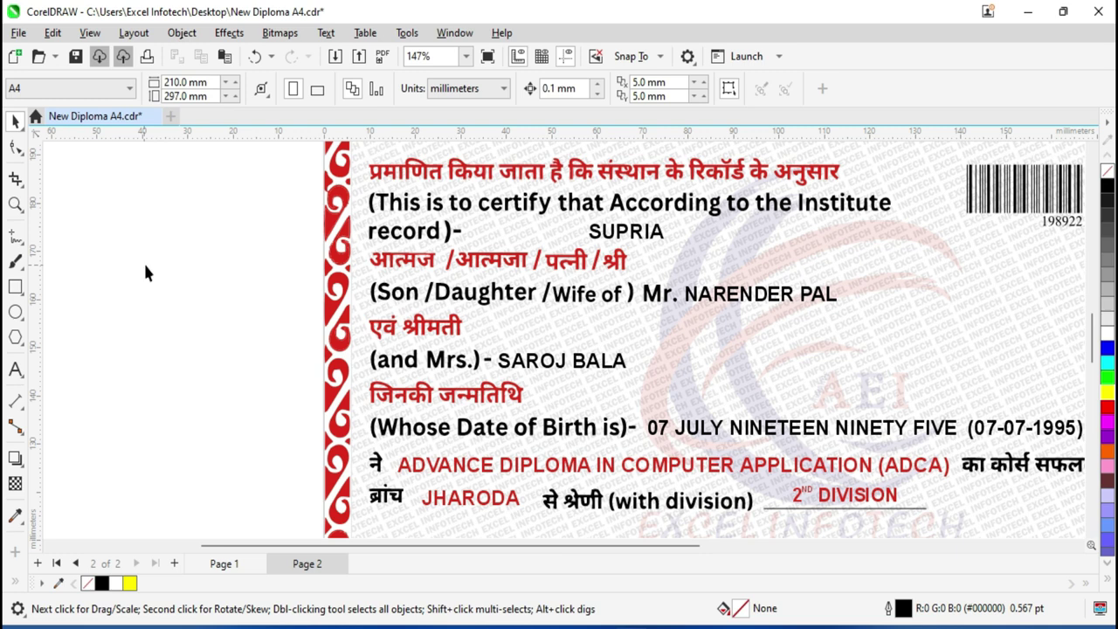
scroll(569, 342, "down", 3)
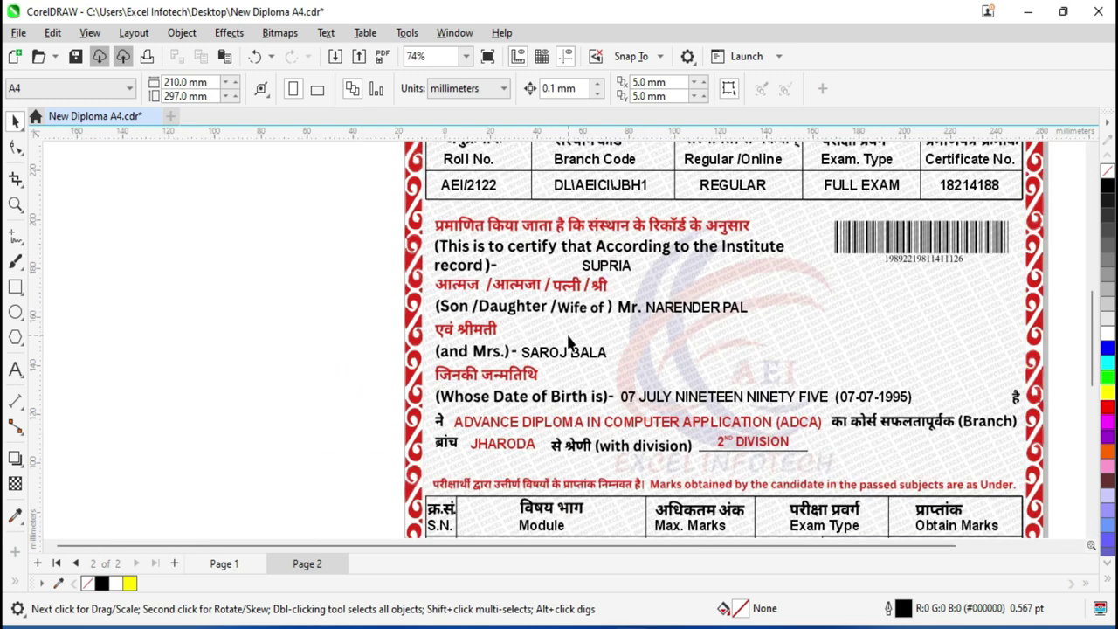
scroll(569, 342, "down", 1)
scroll(568, 342, "down", 2)
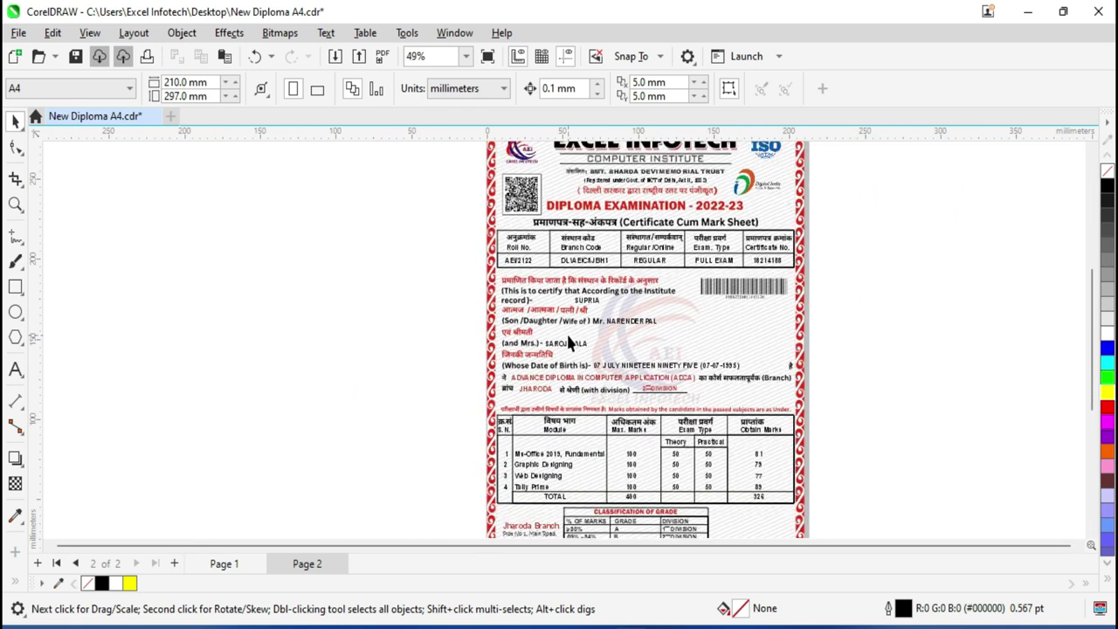
scroll(568, 343, "down", 1)
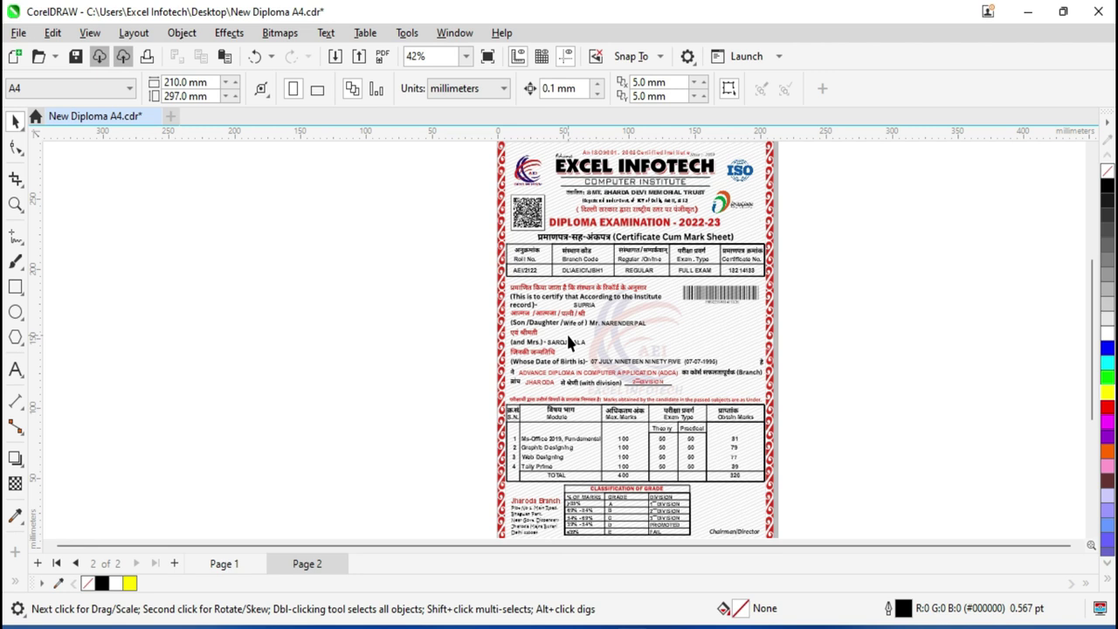
scroll(568, 335, "down", 1)
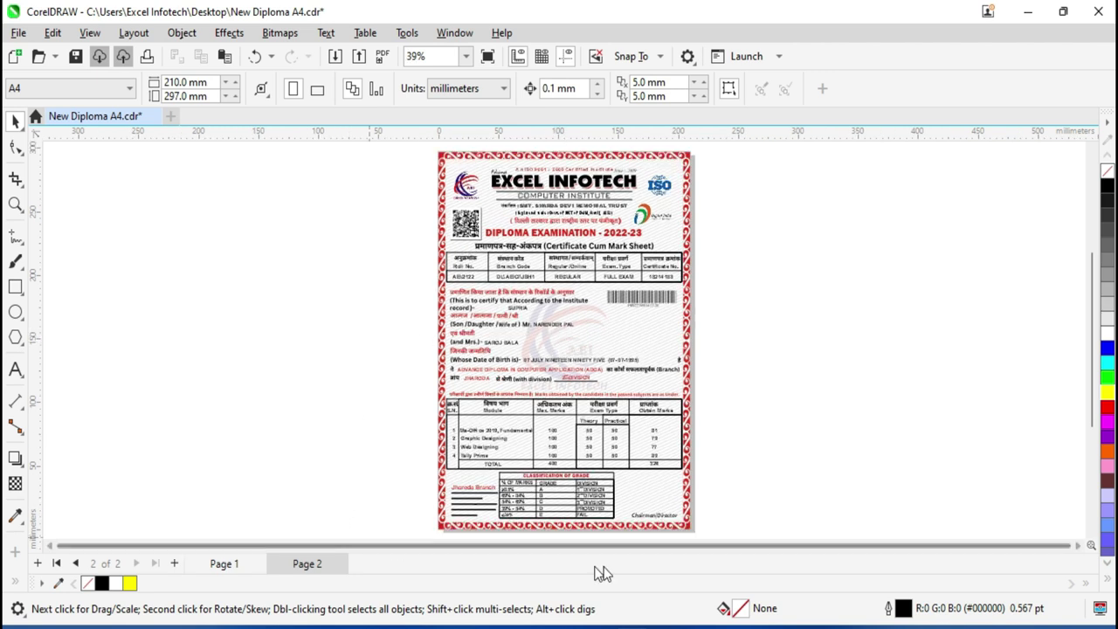
Switch Proof Colors on and off to compare the red course text and watermark, and clear the text selection
left_click(90, 32)
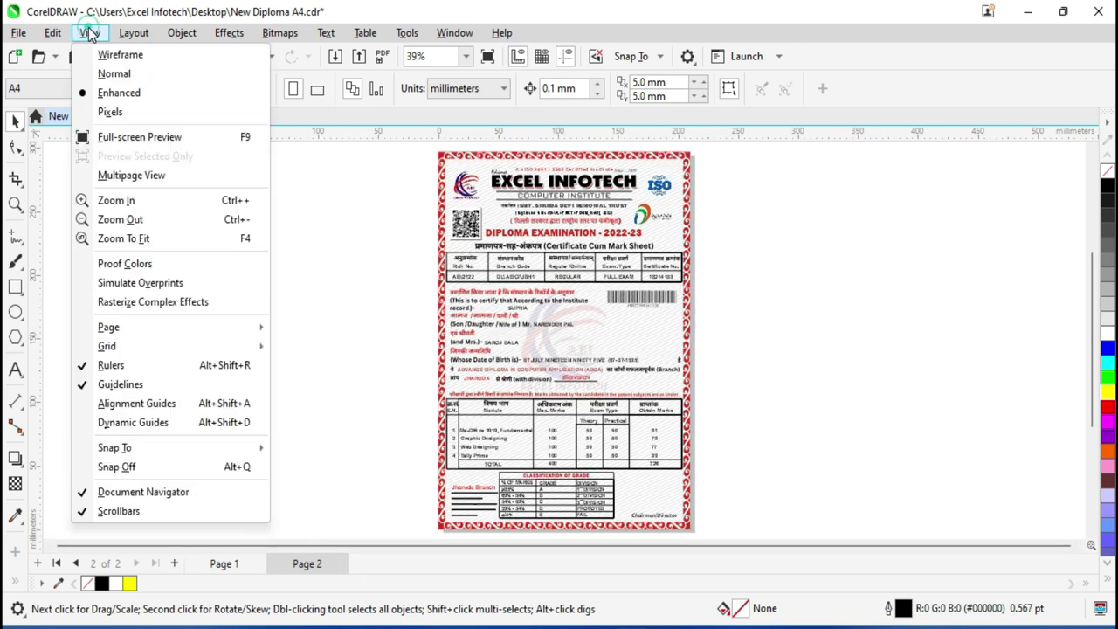
mouse_move(132, 332)
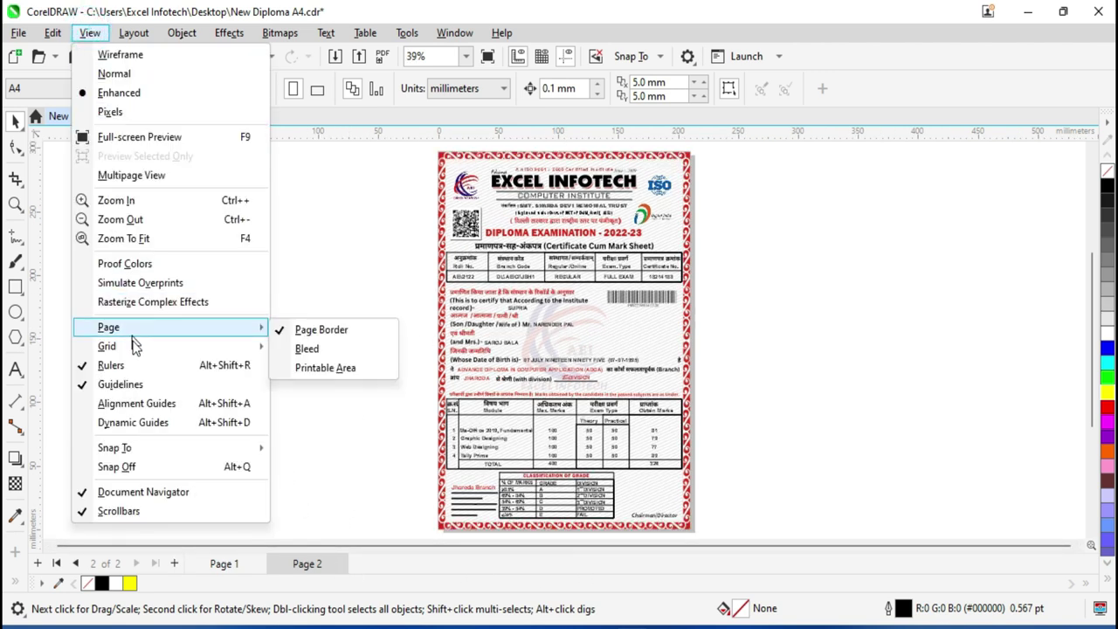
left_click(144, 264)
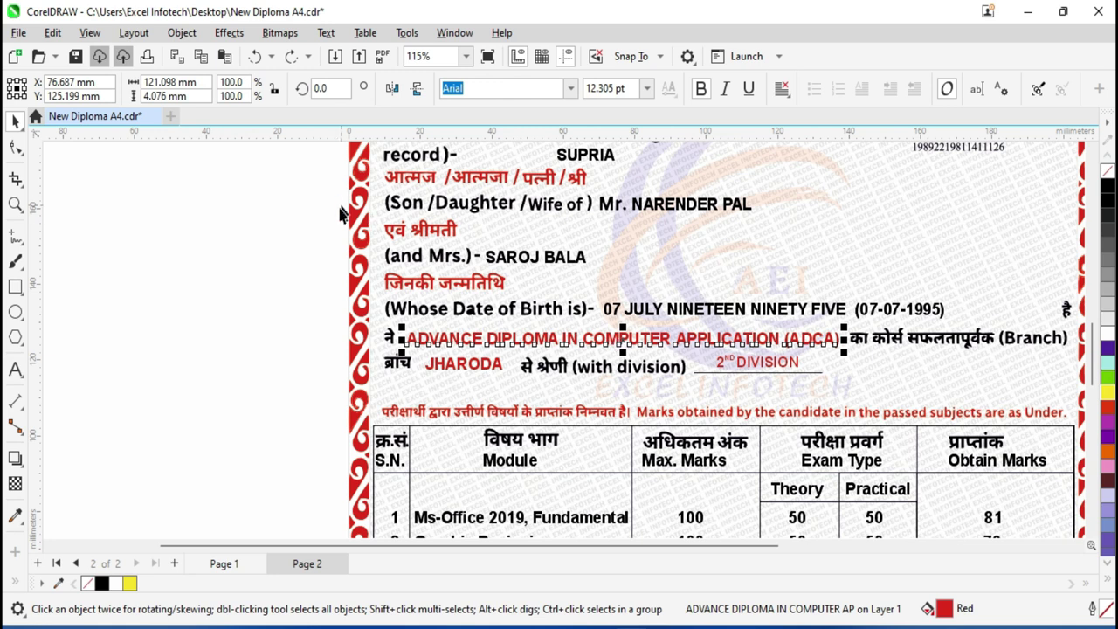
left_click(90, 35)
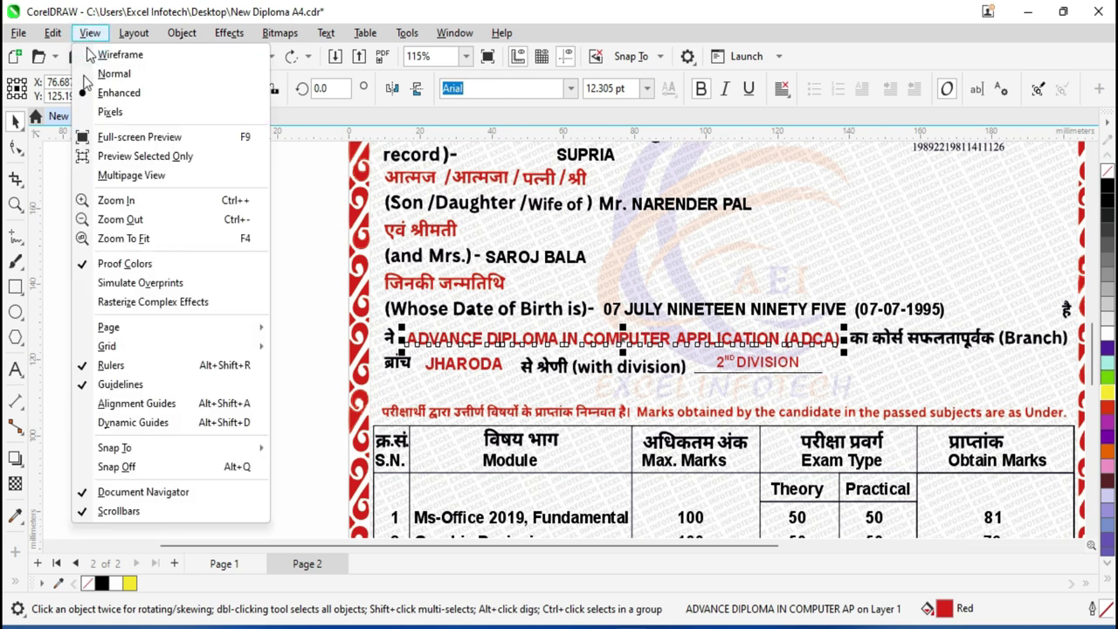
left_click(146, 267)
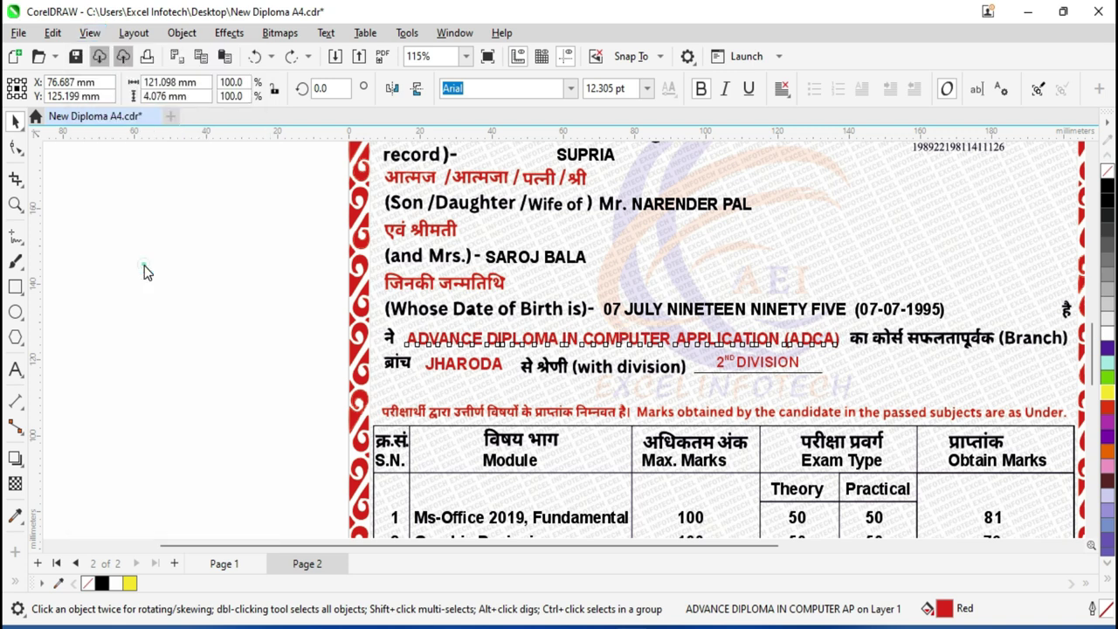
left_click(91, 35)
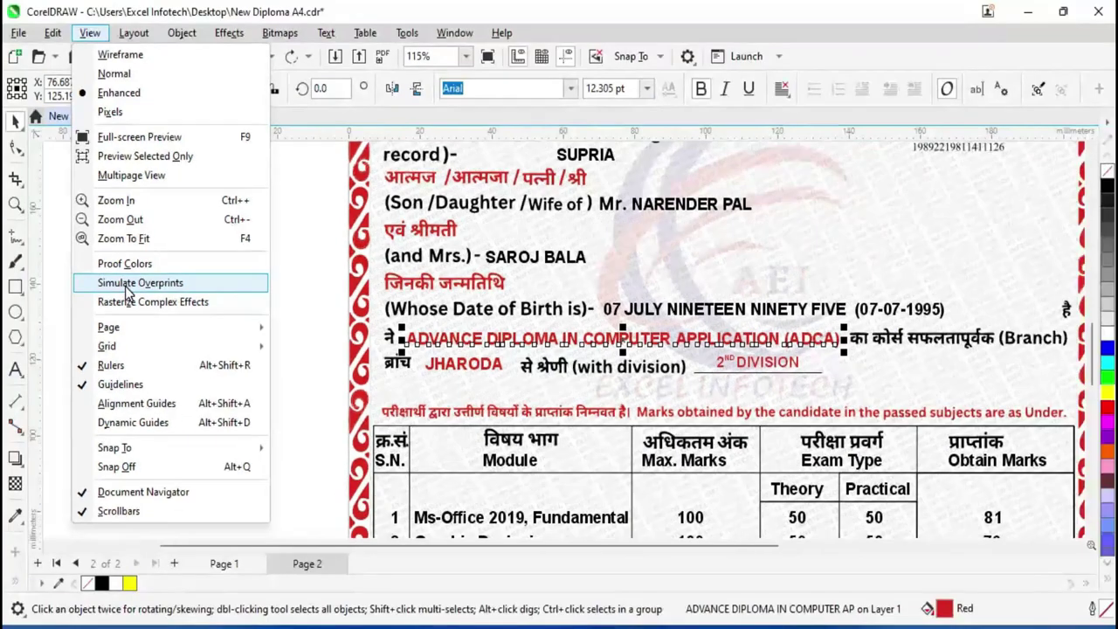
left_click(288, 317)
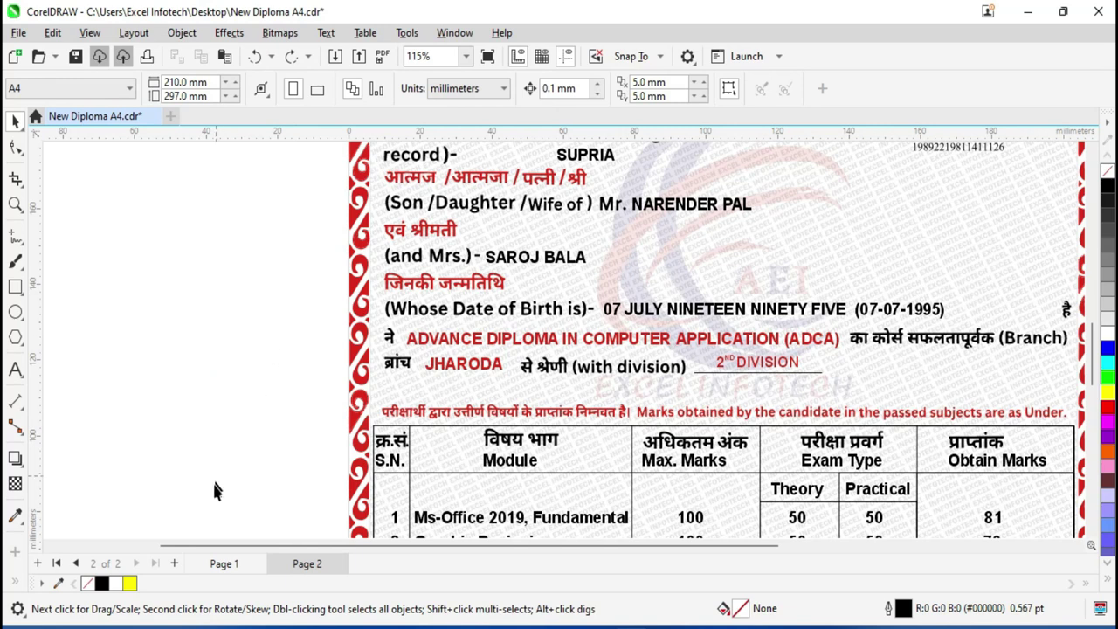
Add a page after Page 2 and draw three diagonally overlapping rectangles, each about 40 mm wide
left_click(176, 563)
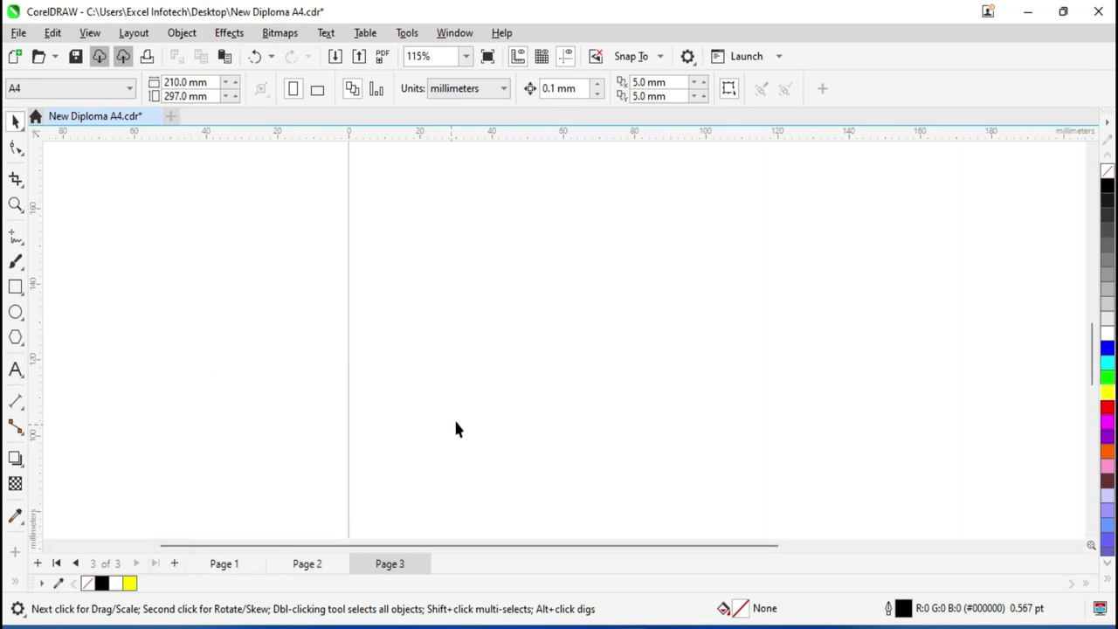
left_click(15, 286)
left_click_drag(407, 233, 544, 362)
left_click_drag(494, 308, 647, 432)
left_click_drag(578, 377, 723, 491)
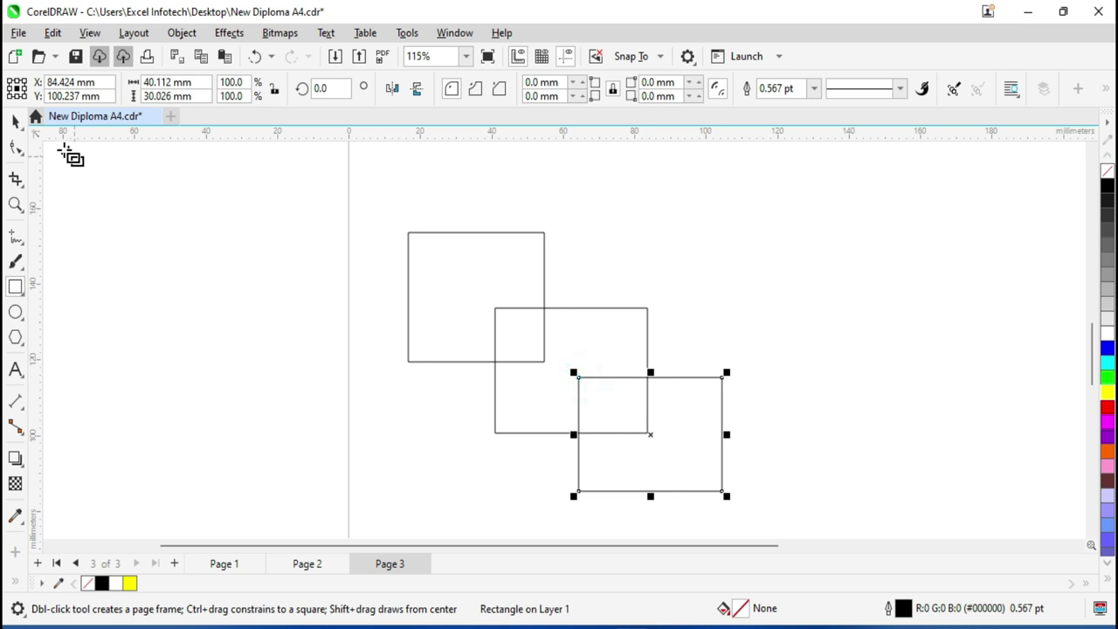
Fill the upper-left rectangle yellow, the middle one green and the lower-right one magenta, and gather them into an overlapping cluster
left_click(16, 122)
left_click(1107, 393)
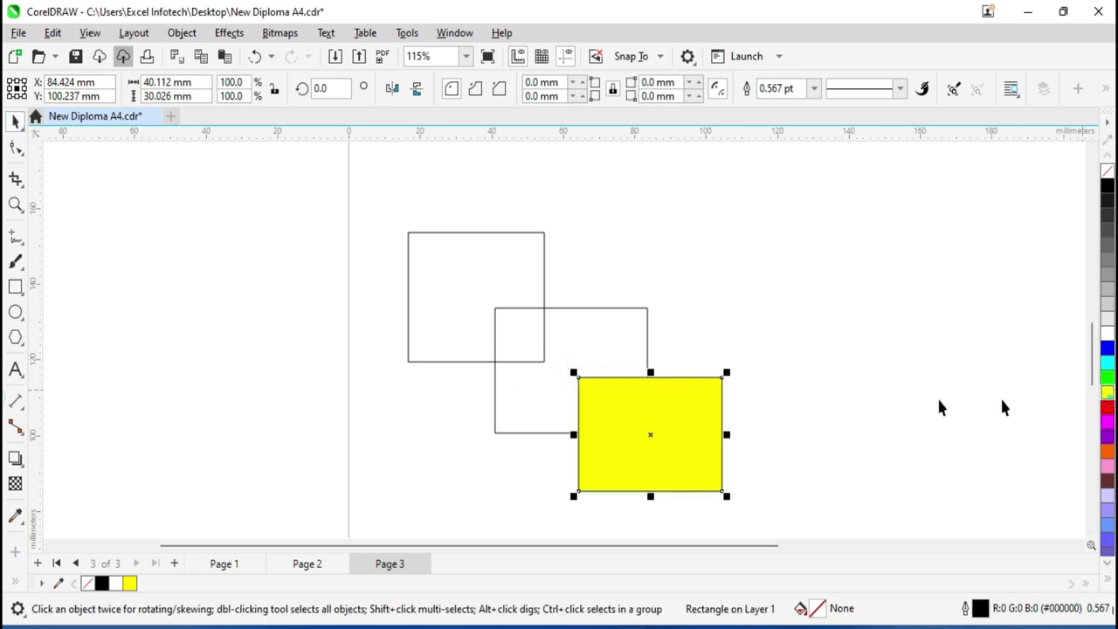
left_click(611, 324)
left_click(1107, 378)
left_click(475, 277)
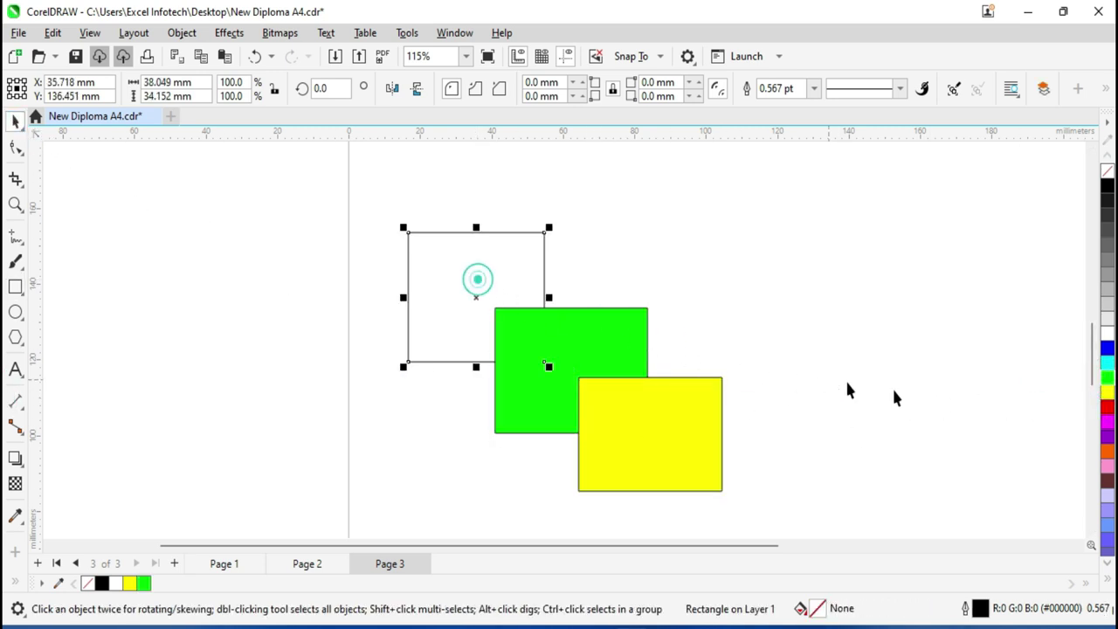
left_click(1107, 422)
left_click_drag(606, 361, 635, 312)
left_click_drag(648, 446, 526, 384)
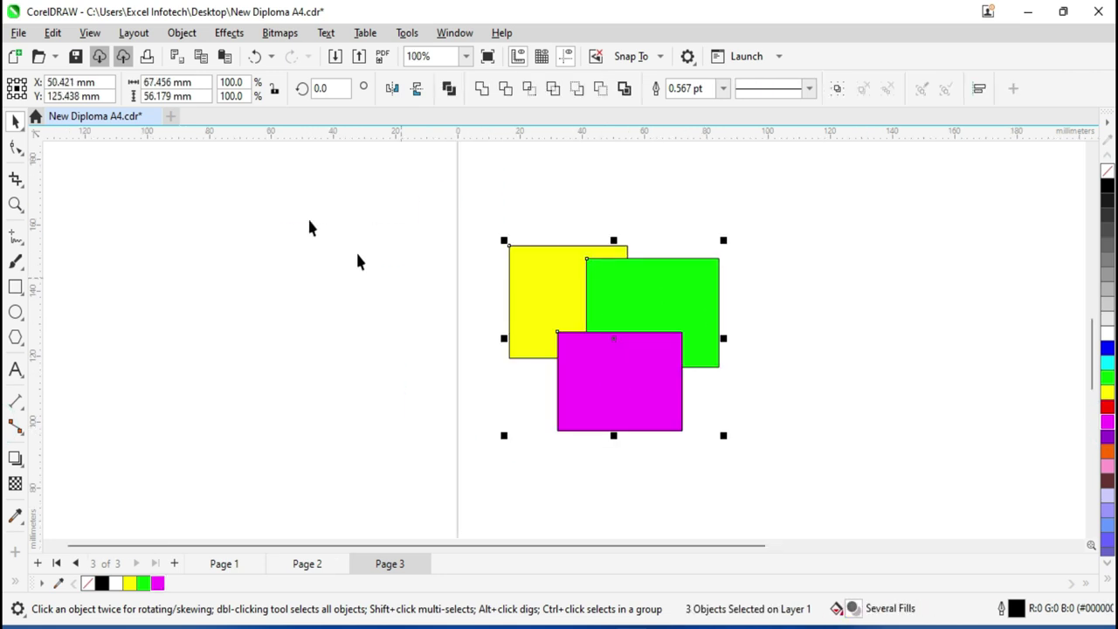
Turn on Simulate Overprints and apply Overprint Fill to the three selected rectangles
left_click(90, 32)
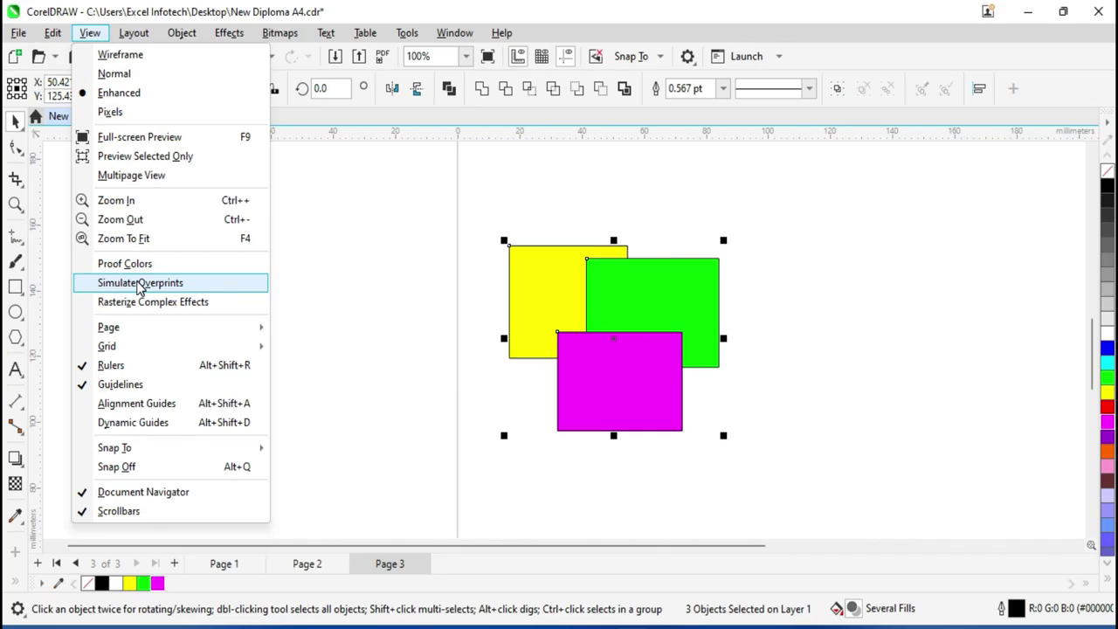
left_click(140, 283)
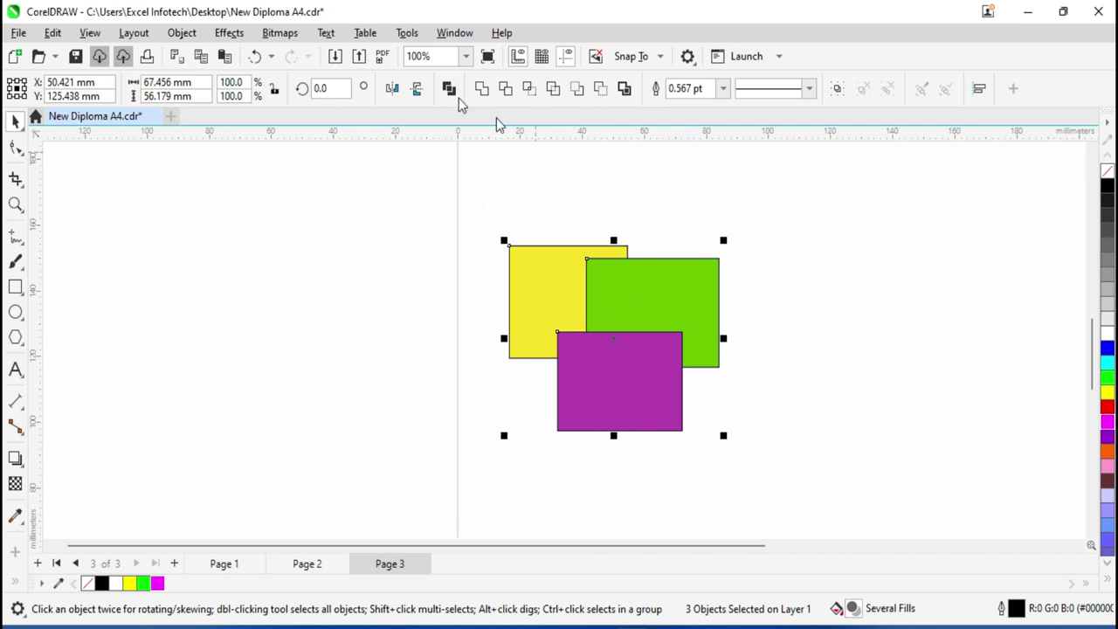
left_click(182, 33)
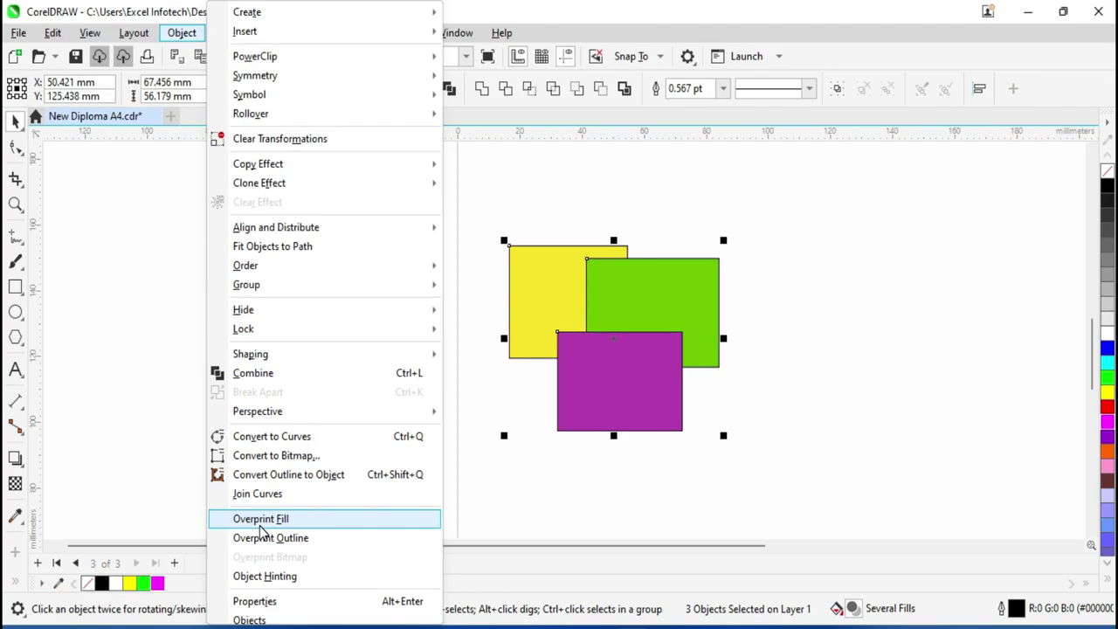
left_click(259, 524)
Reposition the green, yellow and magenta rectangles to test how their overprinted fills mix where they overlap
left_click_drag(690, 314, 730, 391)
left_click_drag(551, 270, 757, 316)
left_click_drag(615, 391, 583, 403)
Import the image download (1).jpg from the Downloads folder onto Page 3
right_click(237, 253)
left_click(282, 343)
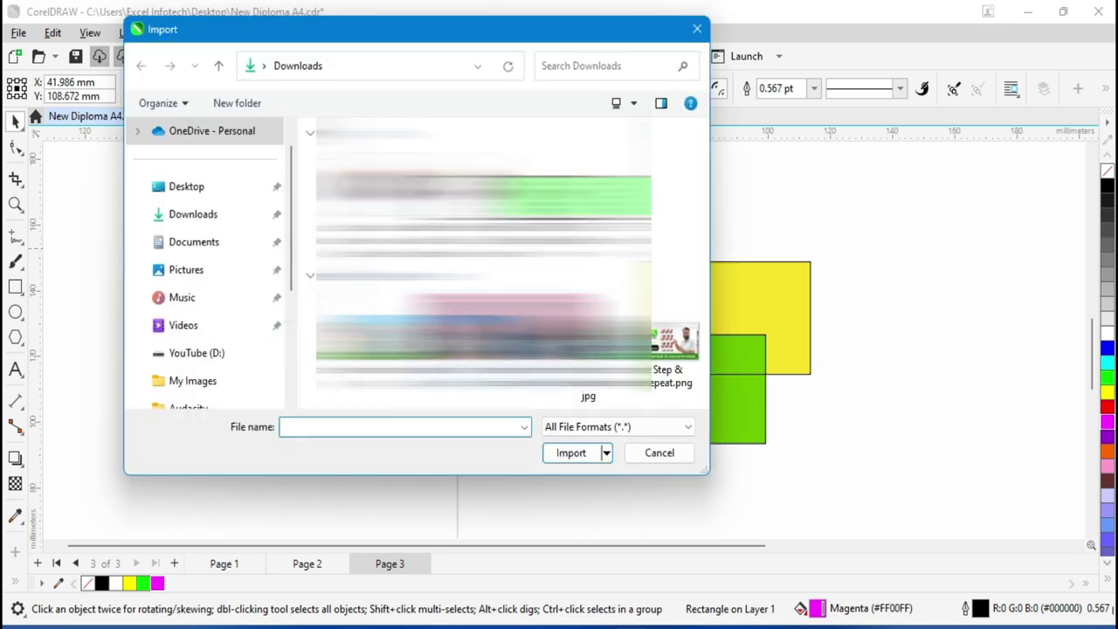
left_click(582, 395)
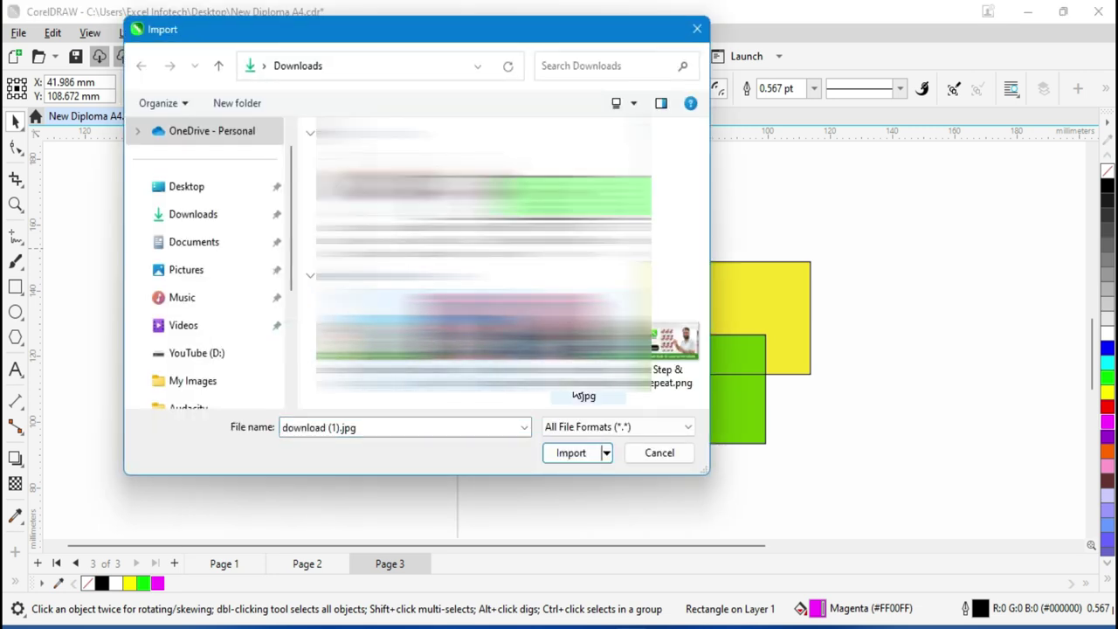
left_click(571, 452)
Move the yellow rectangle over the image's right part and bring it in front of the image
left_click_drag(723, 350, 577, 300)
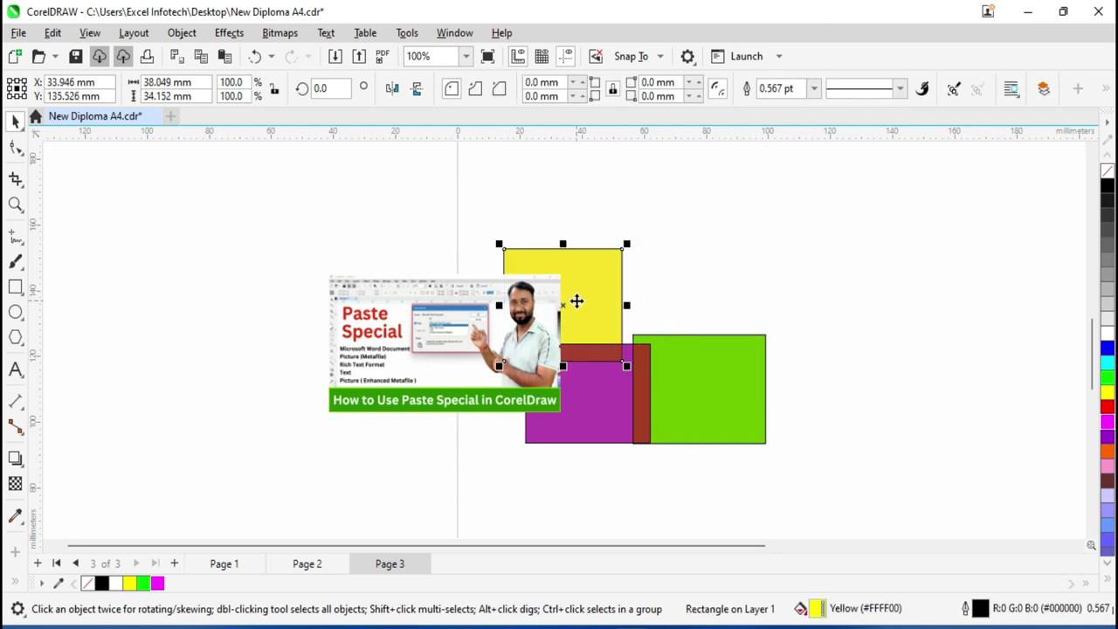
right_click(576, 301)
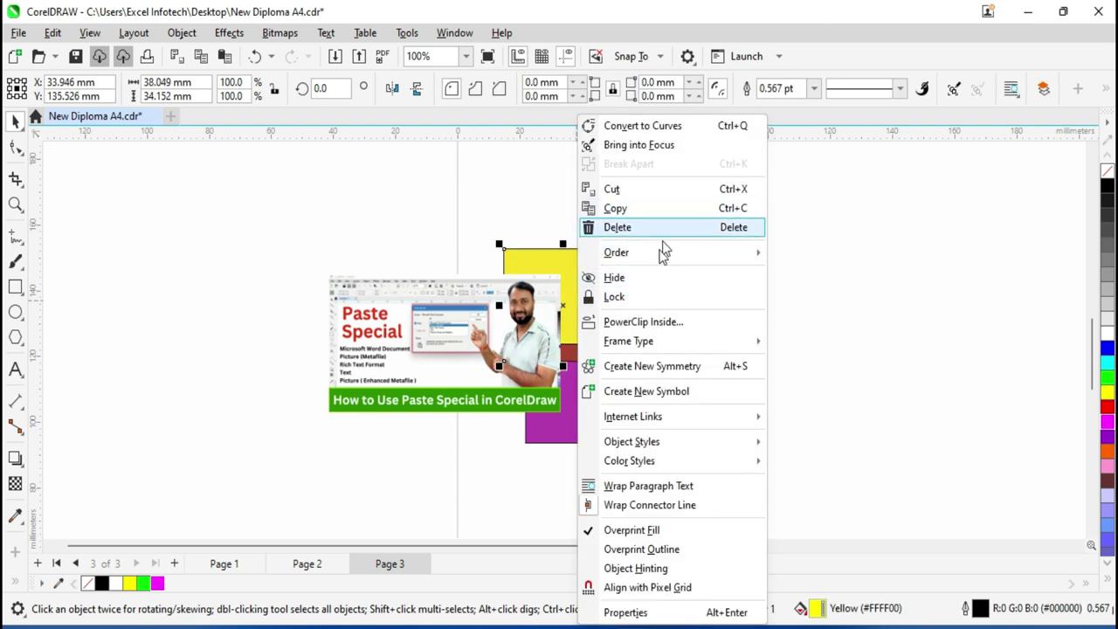
mouse_move(664, 252)
left_click(812, 258)
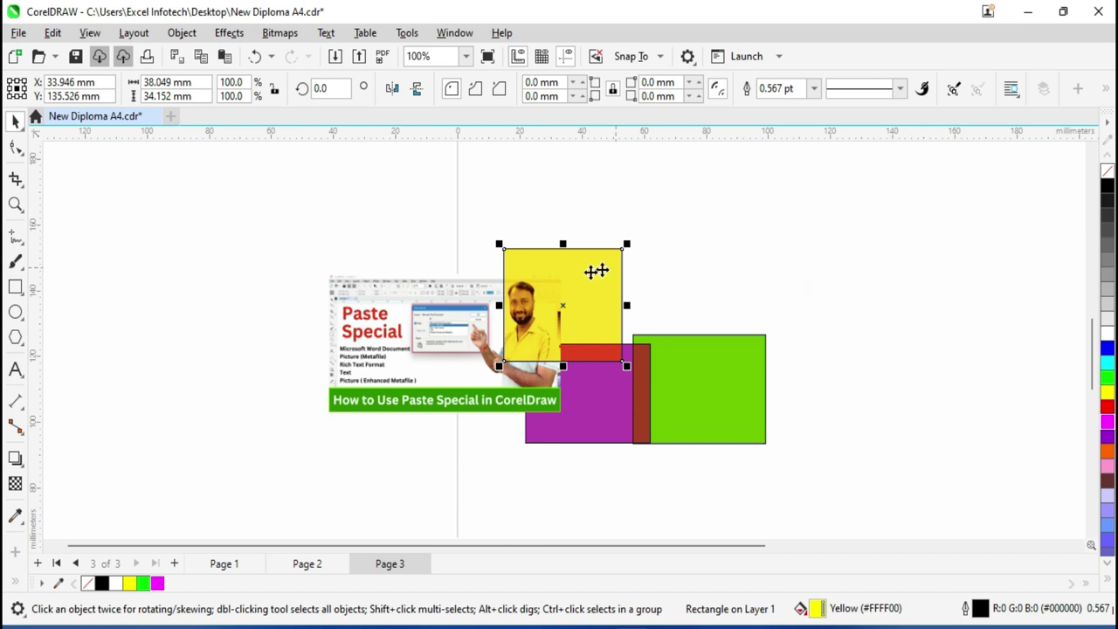
Move the magenta rectangle away from the green one so it overlaps the image's lower-right part
scroll(597, 271, "up", 3)
left_click(627, 448)
left_click_drag(645, 460, 586, 438)
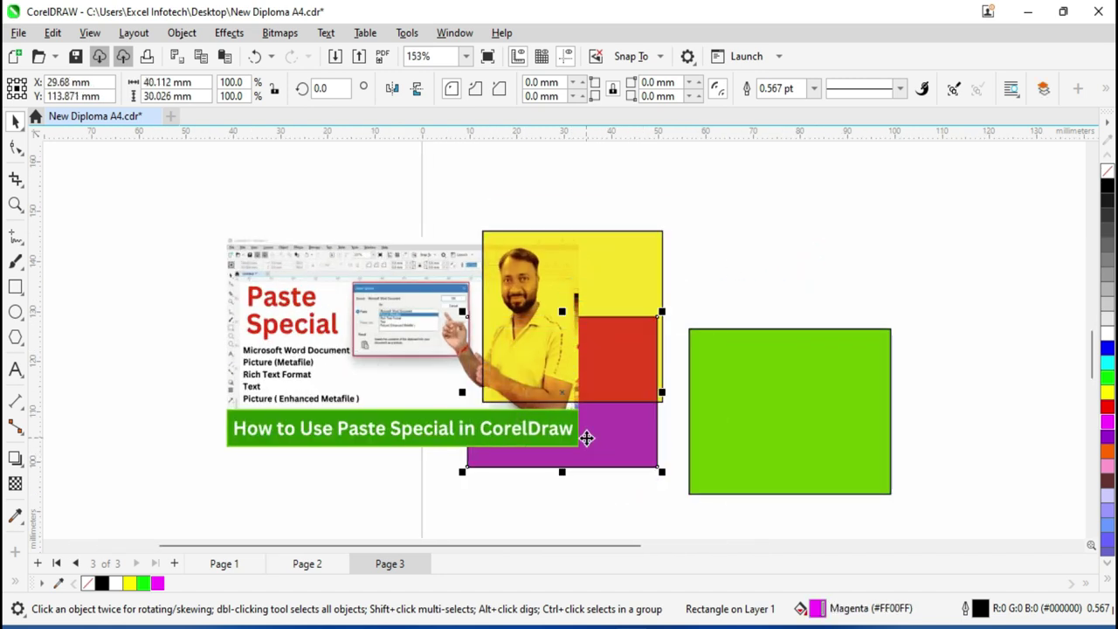
Bring the magenta rectangle in front of the image, and place the green rectangle over the image's lower-left part, also in front
key("ctrl+Home")
left_click(860, 419)
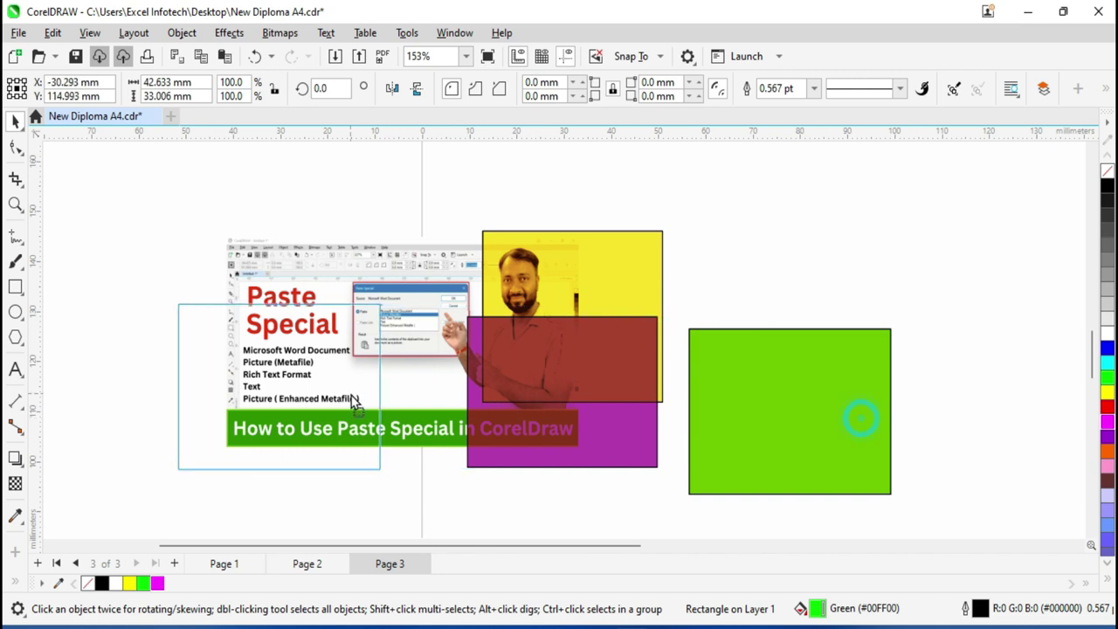
left_click_drag(354, 399, 352, 398)
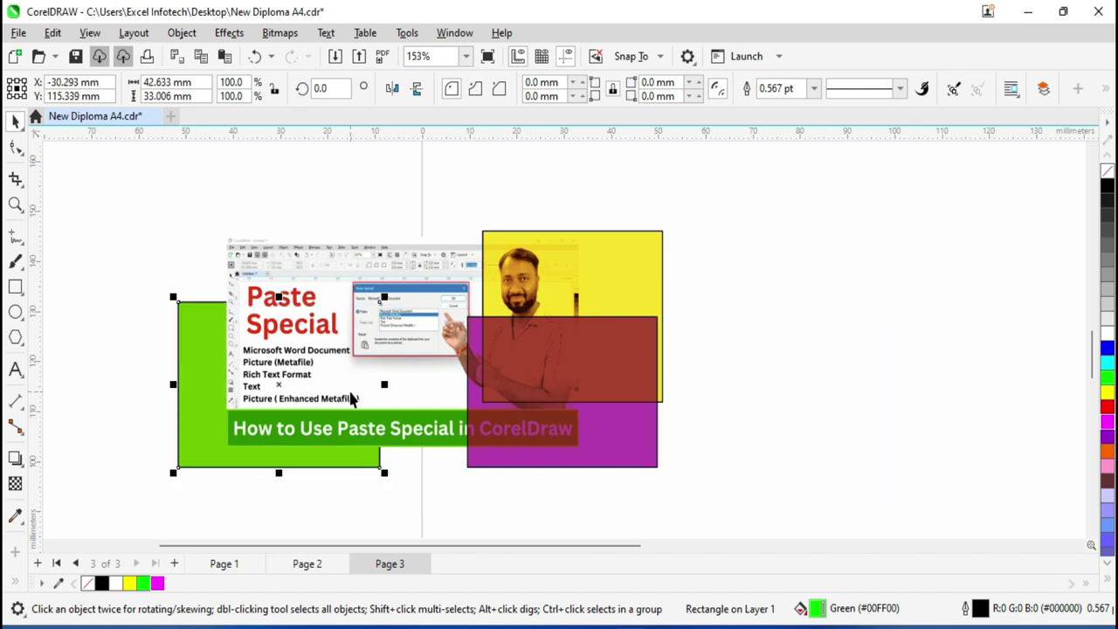
key("ctrl+Home")
Shift the green rectangle up and the magenta and yellow rectangles left so their overprinted fills overlap each other across the image
left_click_drag(342, 389, 341, 366)
left_click_drag(581, 407, 442, 445)
left_click_drag(559, 325, 496, 326)
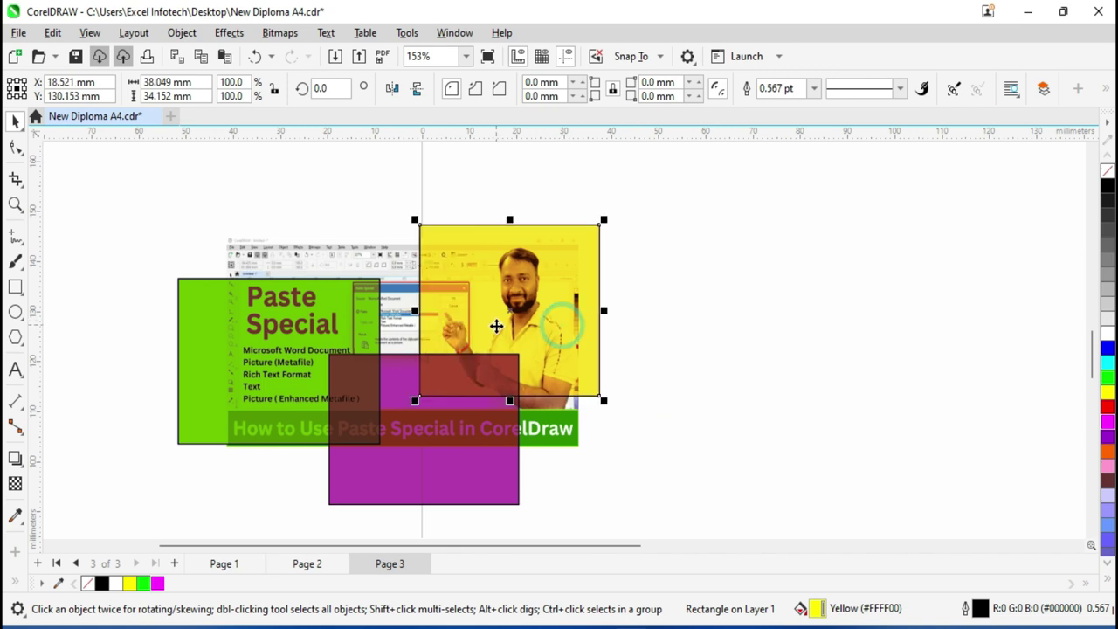
Examine the text and watermark background of the diploma certificate on Page 2 up close
left_click(87, 32)
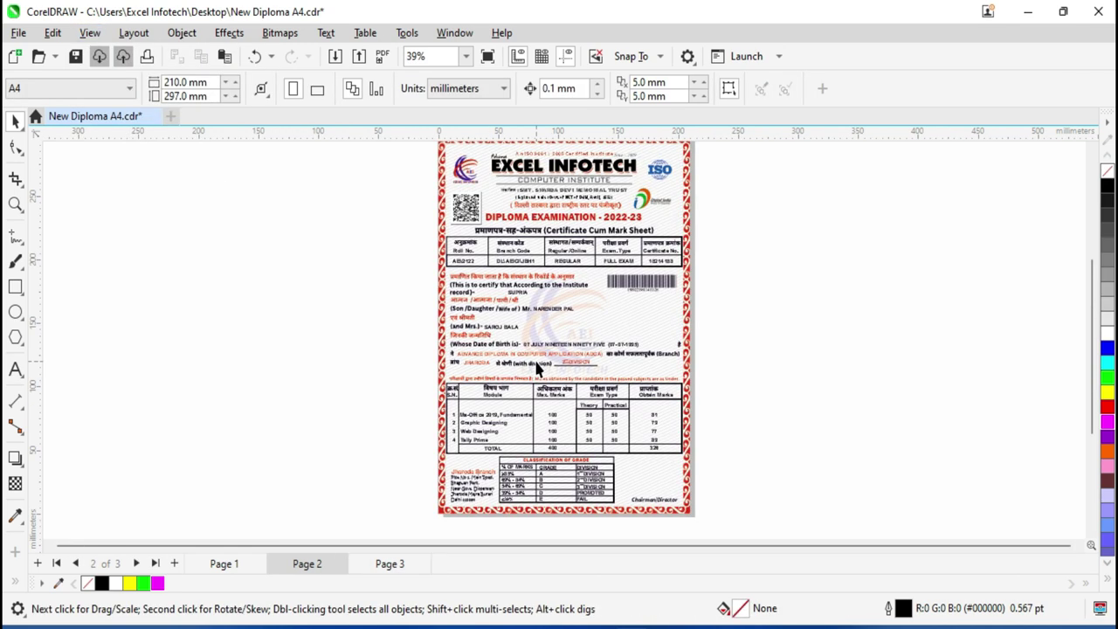
scroll(550, 349, "up", 4)
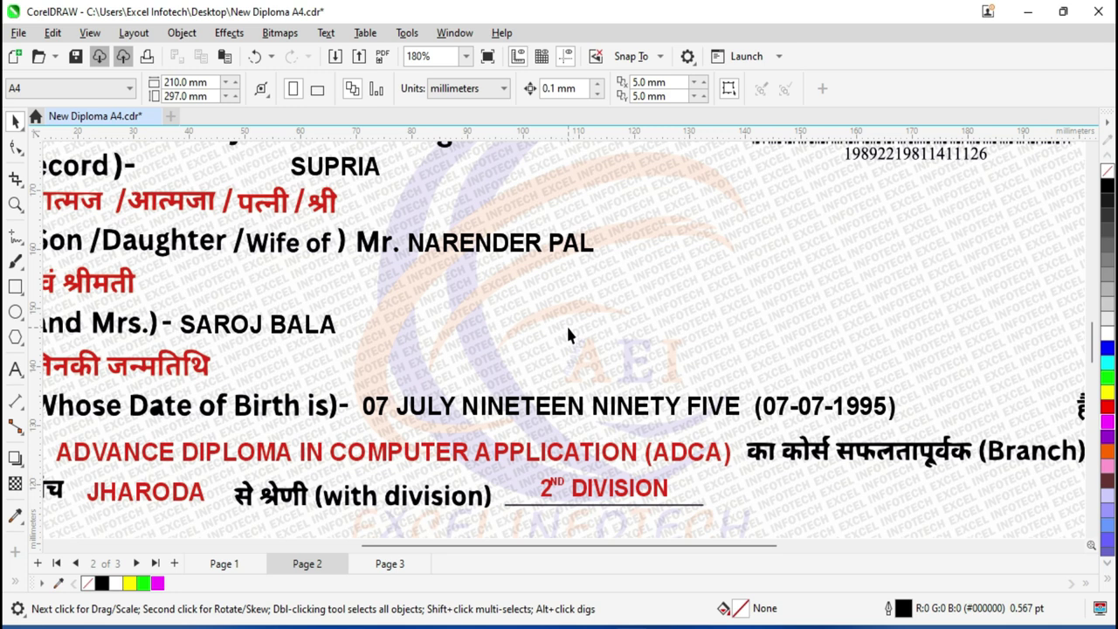
scroll(568, 334, "down", 4)
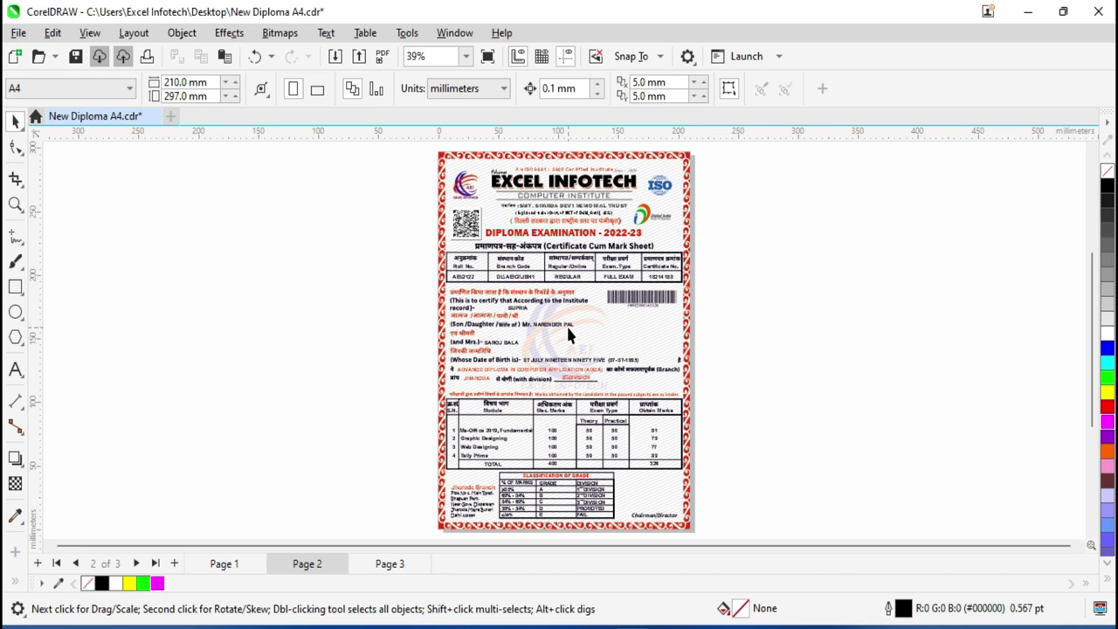
left_click(90, 35)
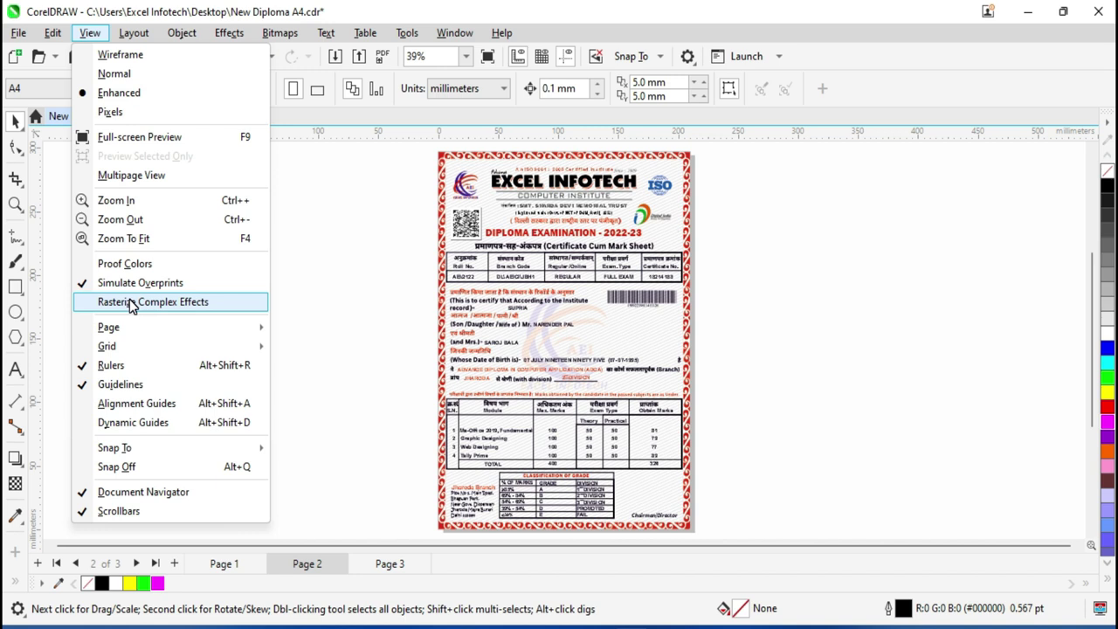
left_click(803, 382)
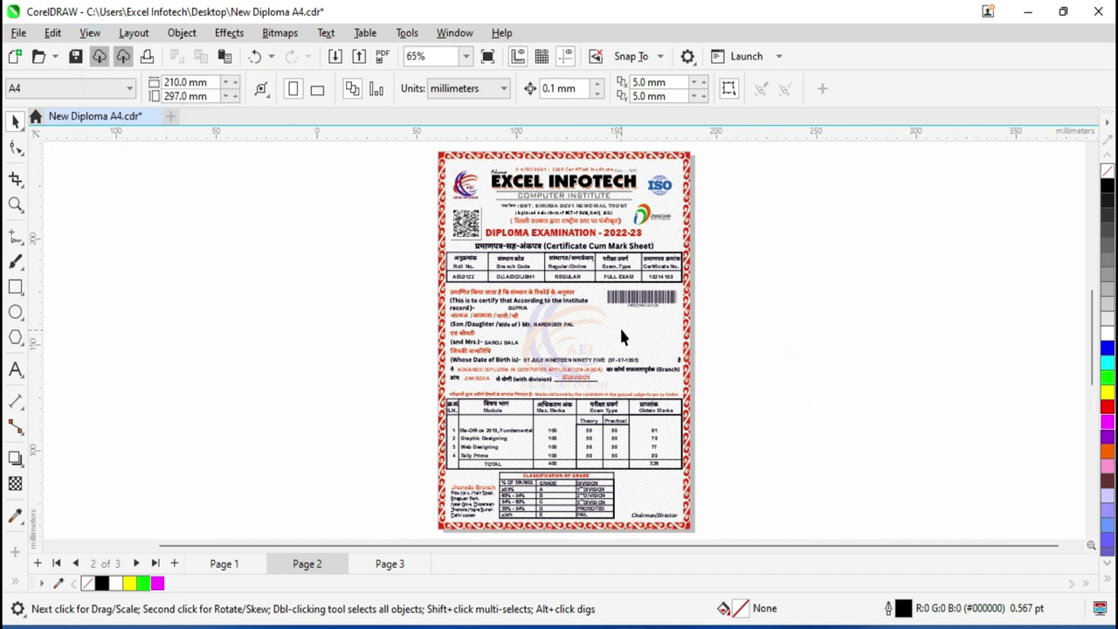
scroll(621, 331, "up", 2)
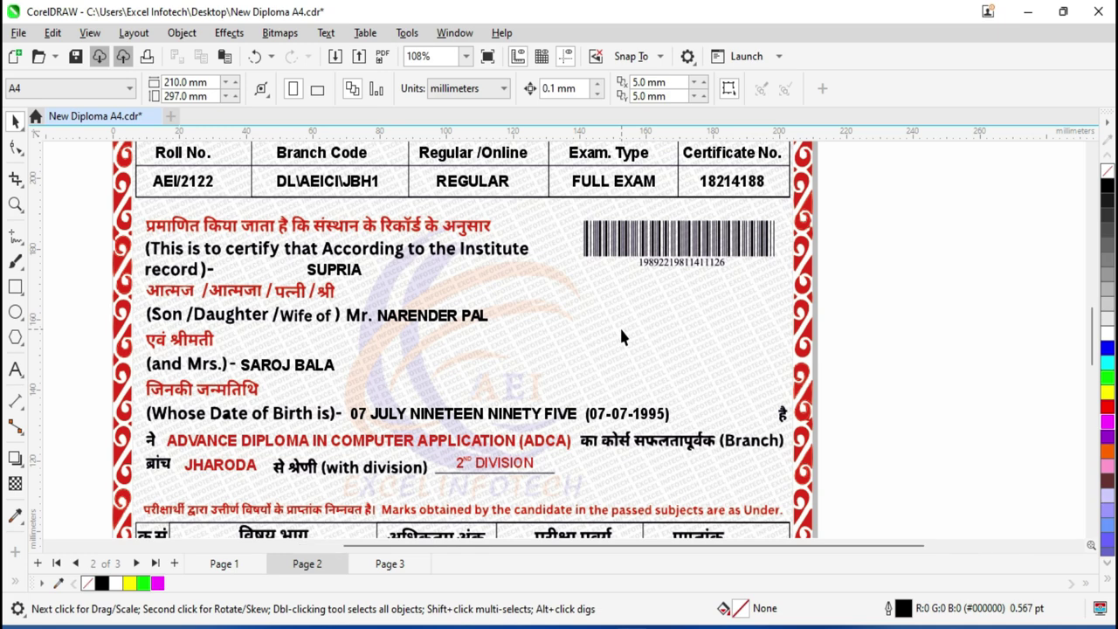
scroll(621, 332, "up", 4)
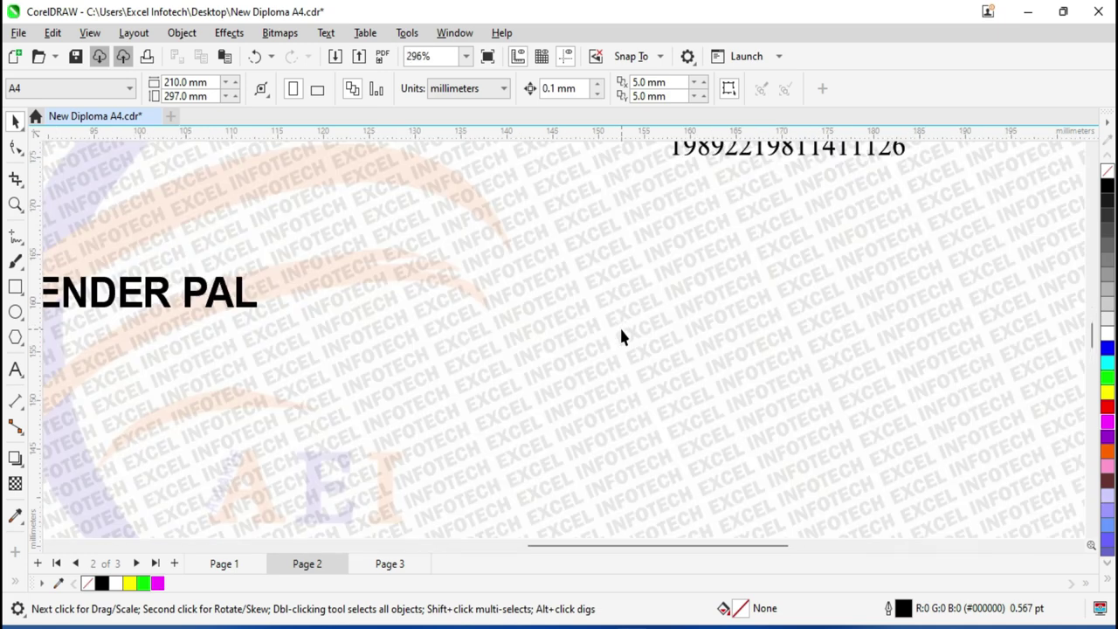
scroll(621, 336, "down", 5)
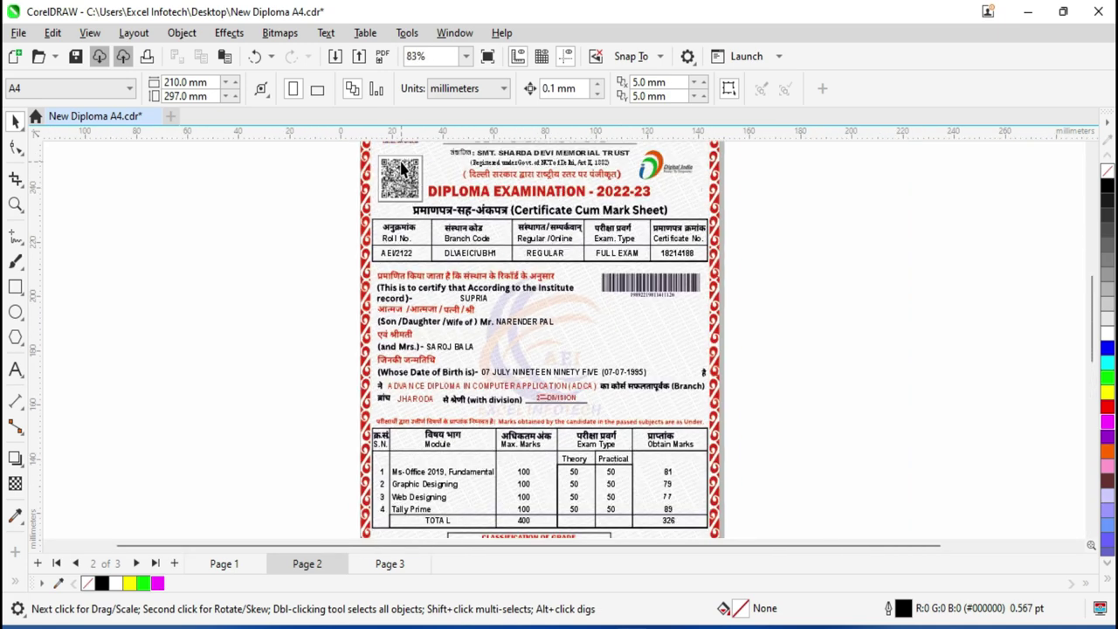
Turn on Rasterize Complex Effects with the certificate's QR code selected, and inspect the code's edges closely
scroll(403, 168, "up", 1)
left_click(402, 168)
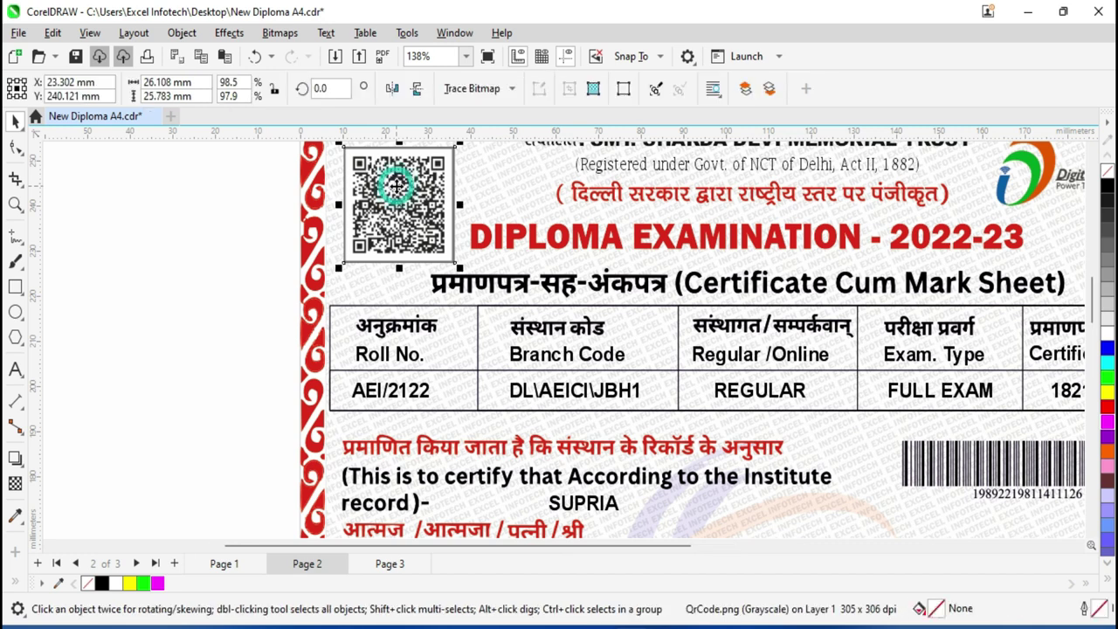
scroll(398, 186, "up", 2)
left_click(90, 32)
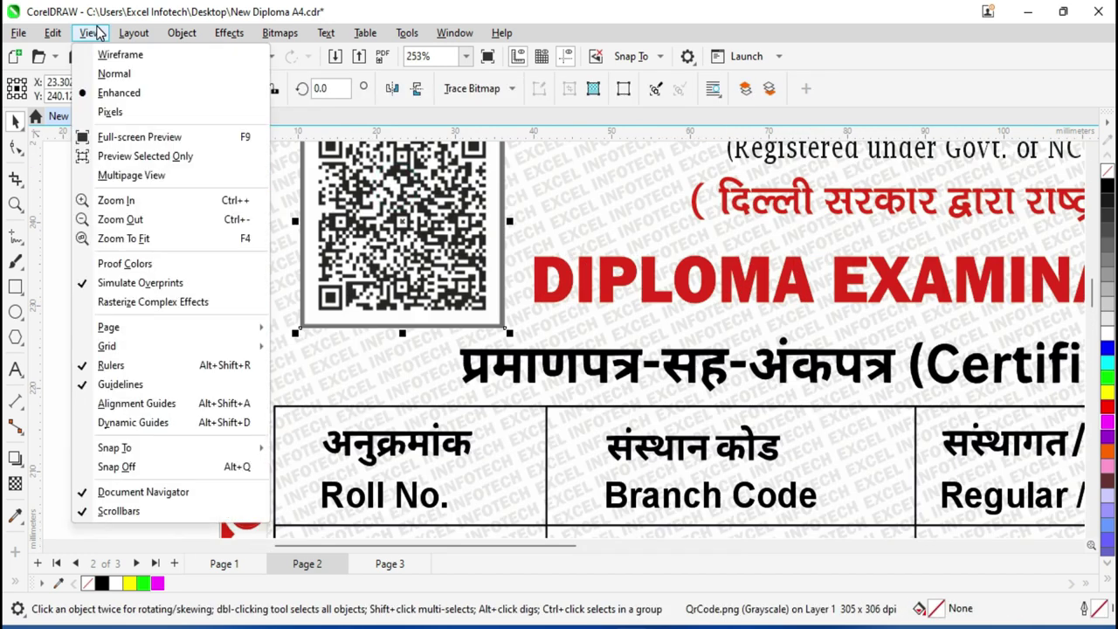
left_click(158, 302)
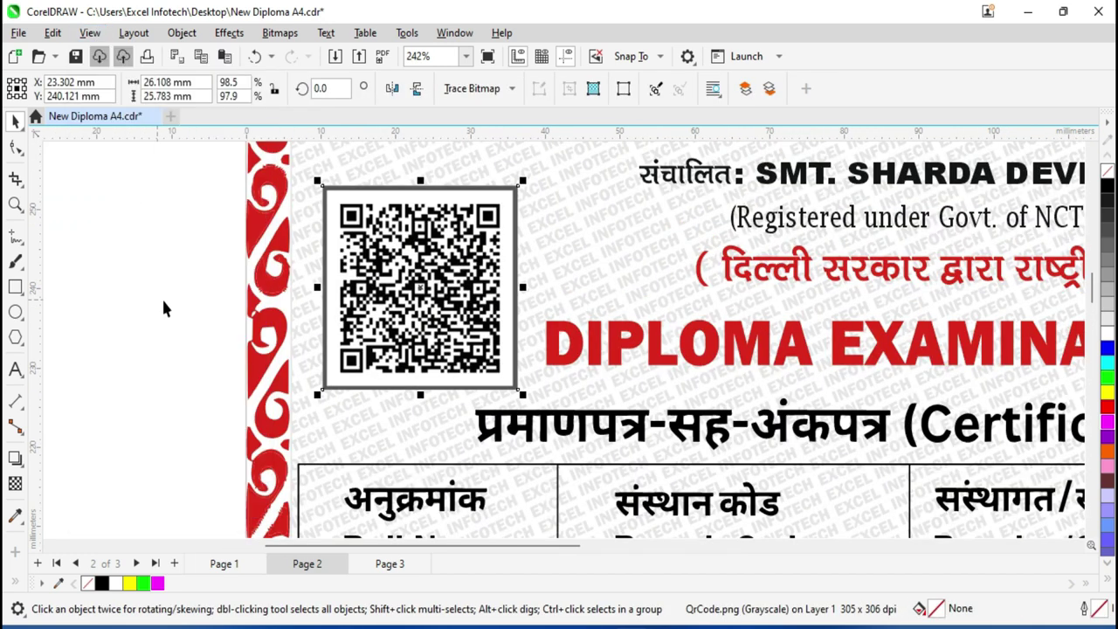
scroll(415, 288, "up", 1)
scroll(409, 284, "up", 1)
Turn off Rasterize Complex Effects and compare how the QR code is displayed
left_click(90, 32)
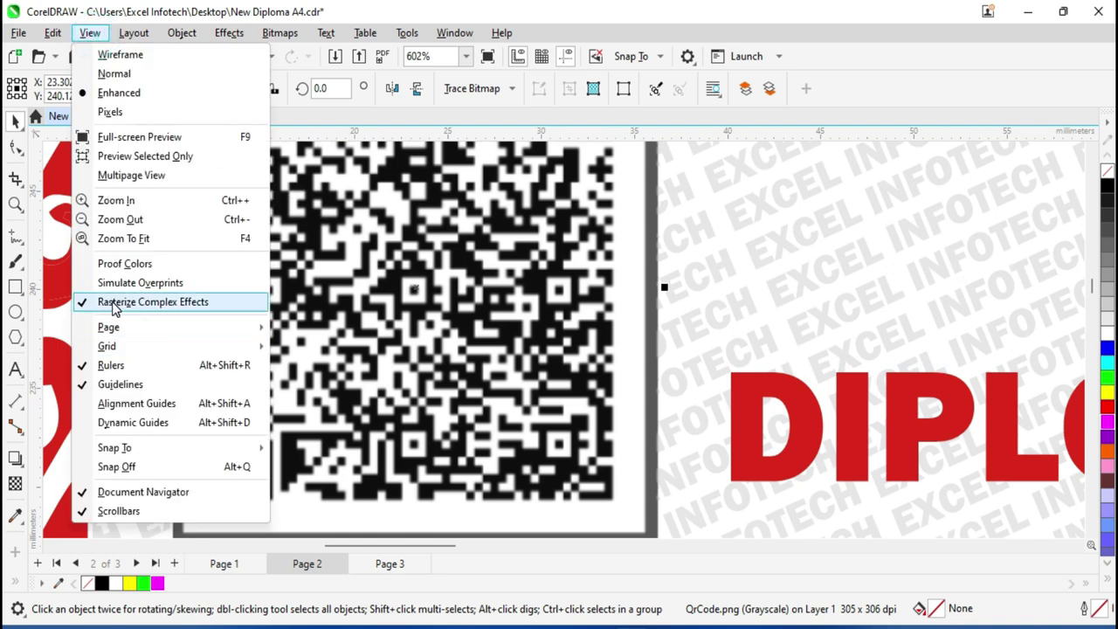
left_click(113, 303)
scroll(180, 315, "down", 3)
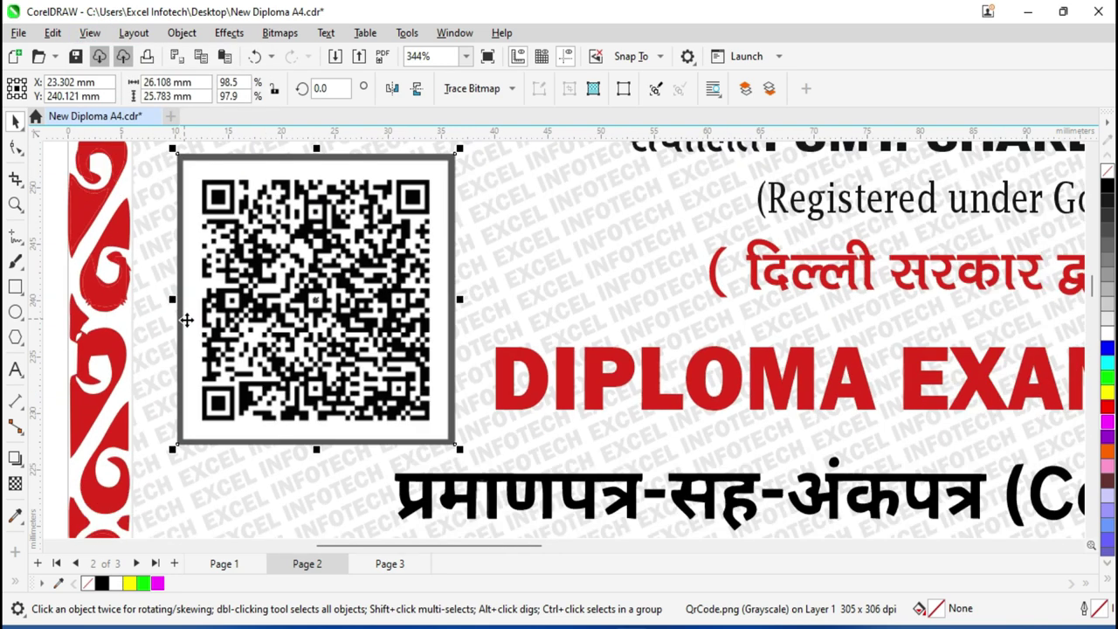
scroll(305, 330, "down", 4)
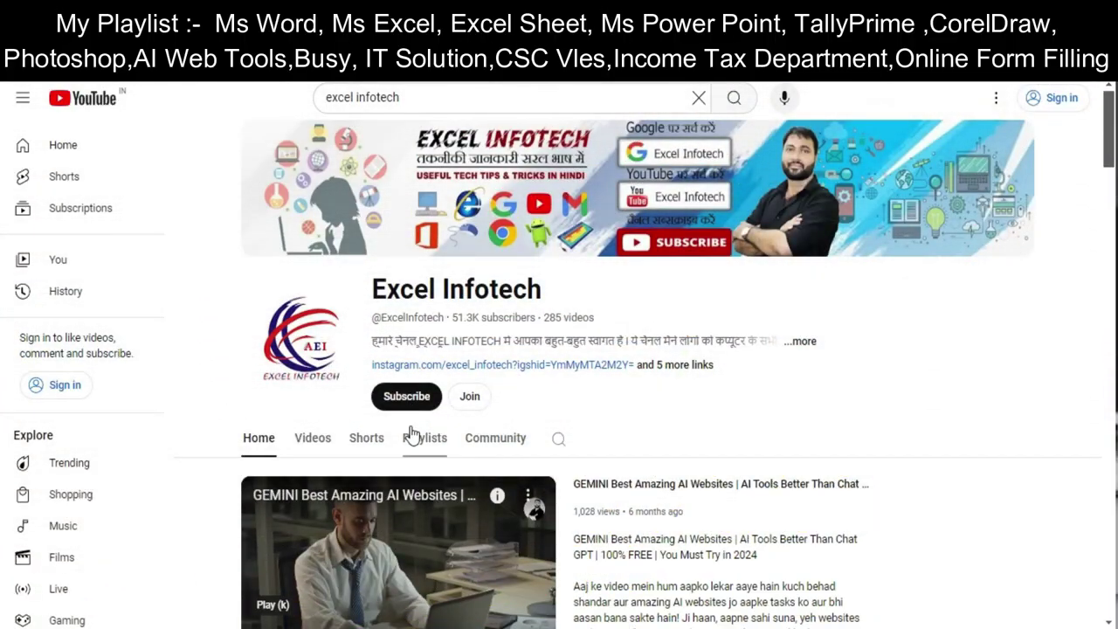
Switch to YouTube and open the CorelDraw2024 playlist from the Excel Infotech channel's playlists
scroll(412, 435, "down", 3)
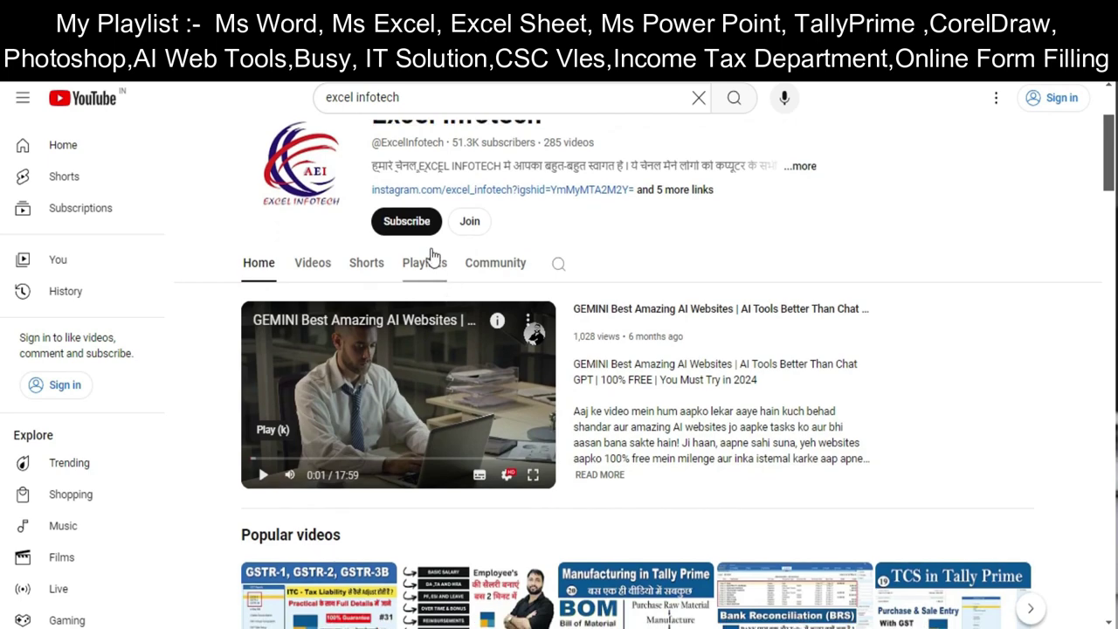
left_click(424, 259)
scroll(488, 345, "down", 5)
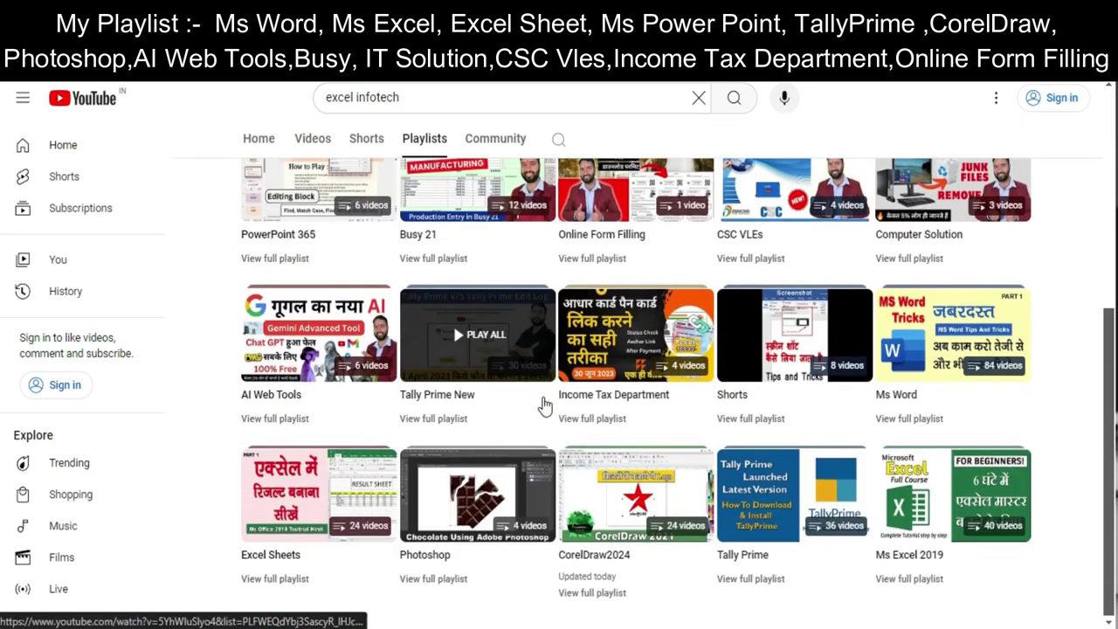
left_click(637, 496)
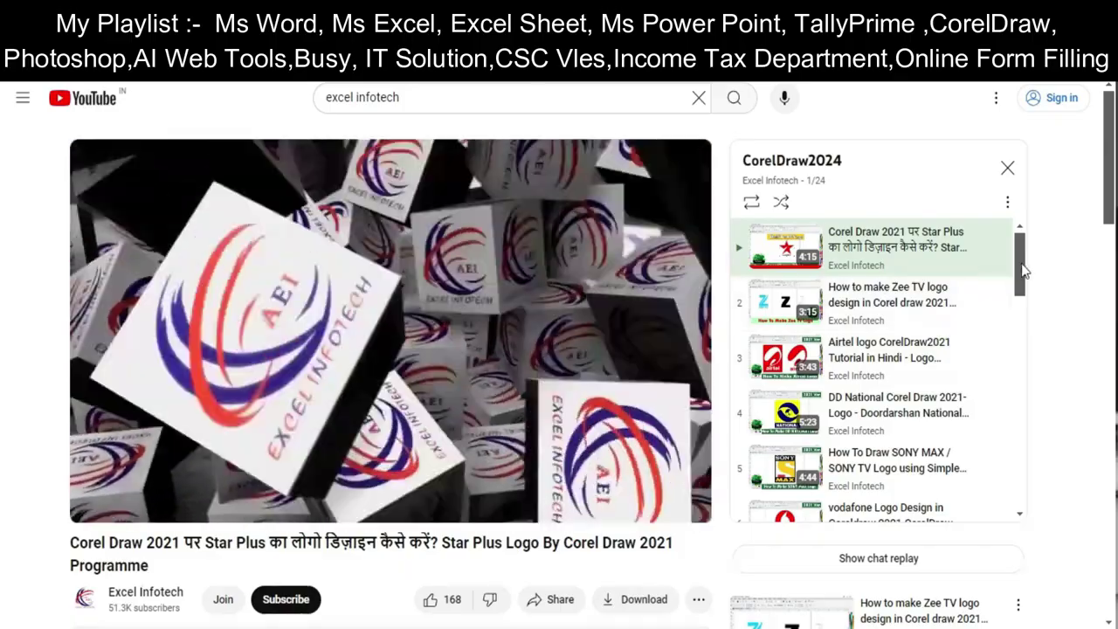
Play the Airtel logo tutorial, third in the CorelDraw2024 playlist, and skip ahead to 0:38
left_click_drag(1020, 262, 992, 284)
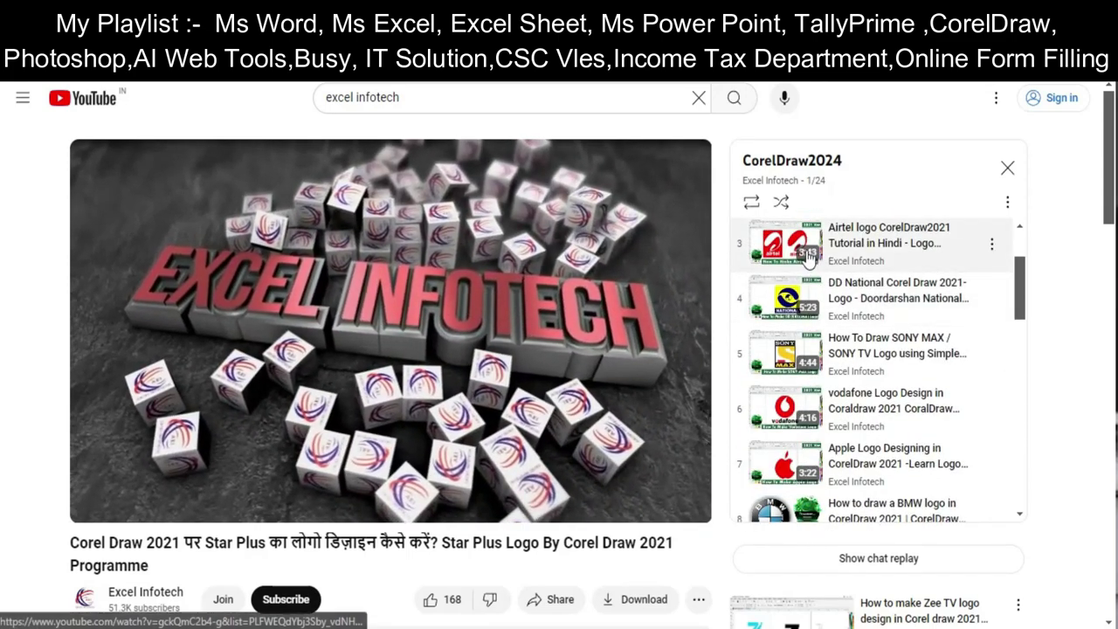
left_click(804, 246)
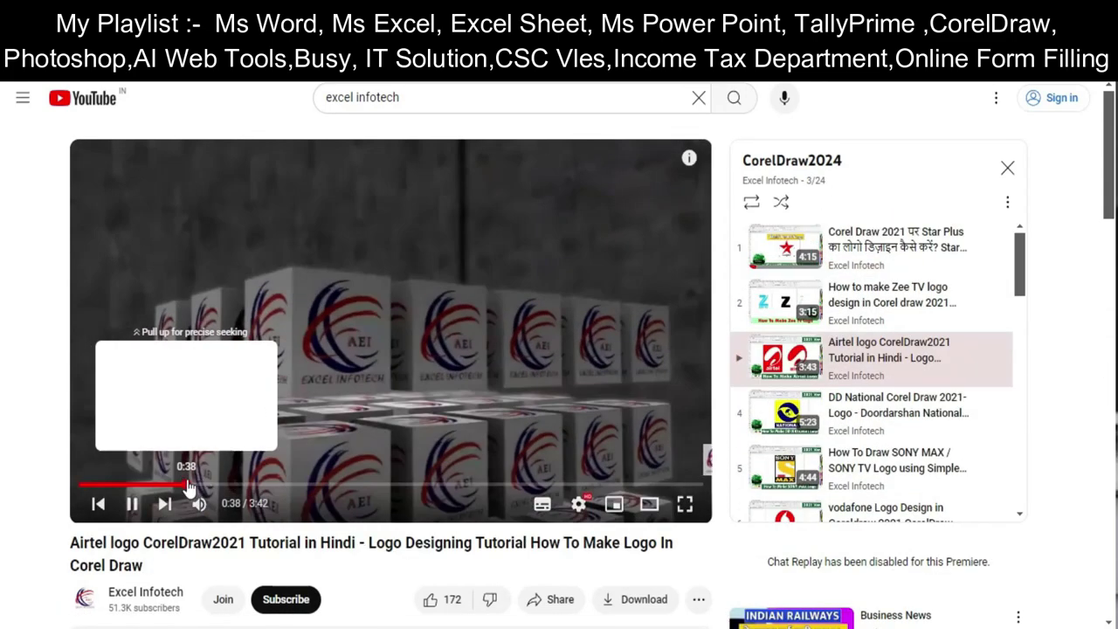
left_click(185, 482)
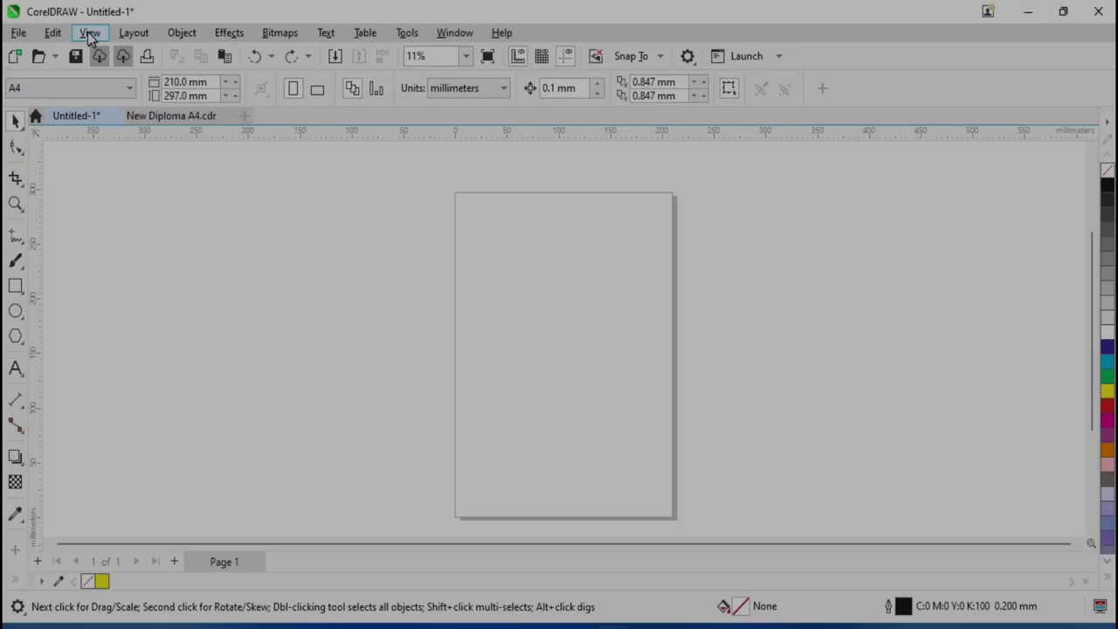
Switch to CorelDRAW's blank Untitled-1 document, review the Page view options and hide the page border
left_click(87, 34)
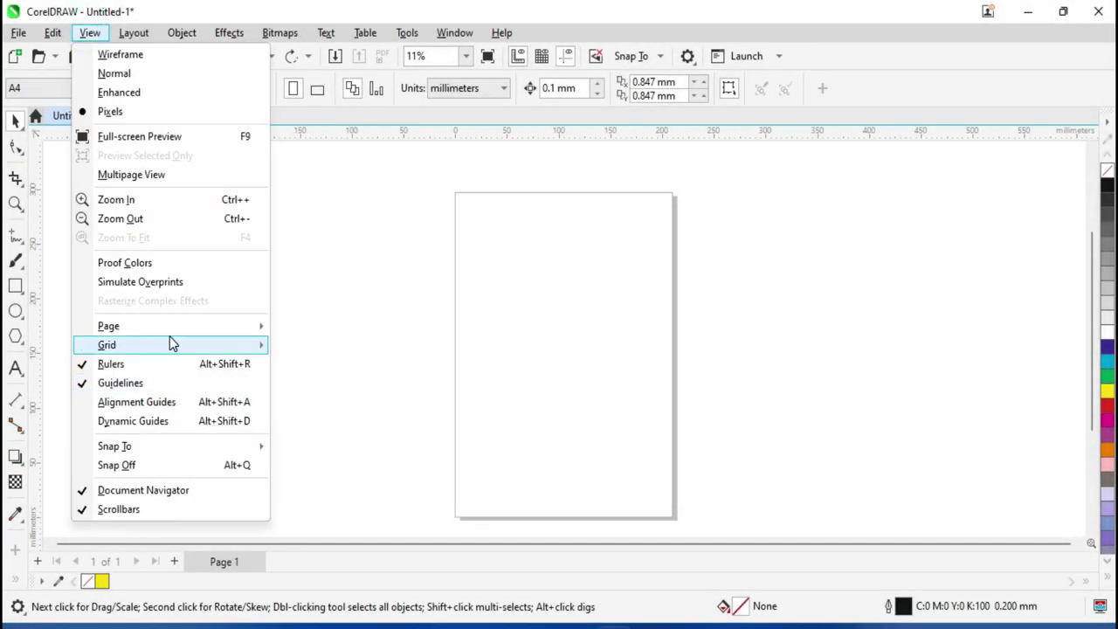
mouse_move(178, 326)
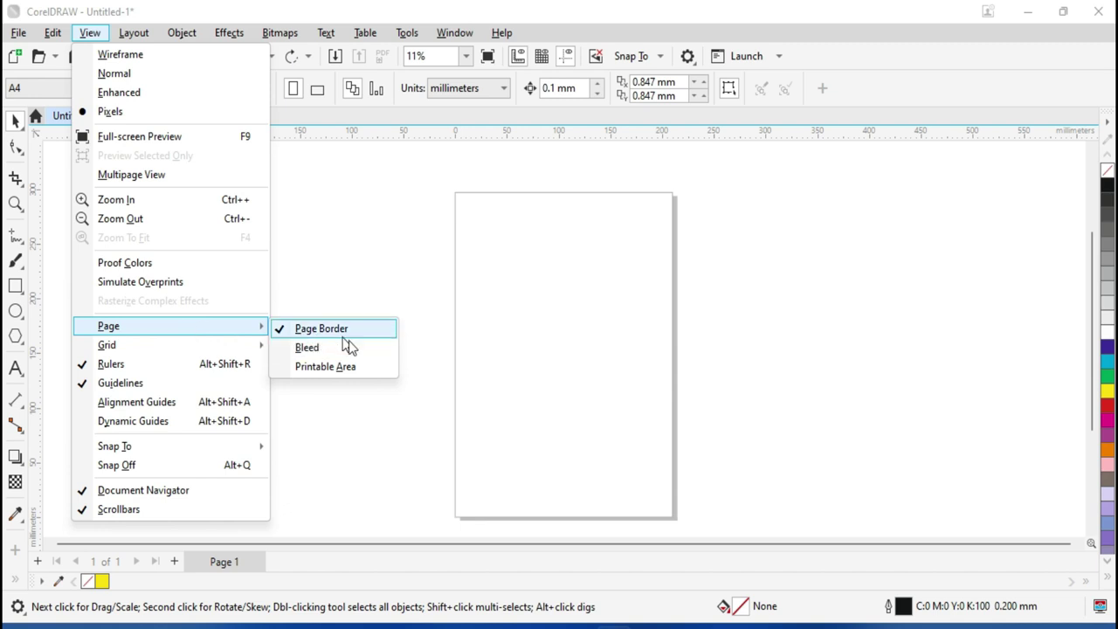
left_click(484, 525)
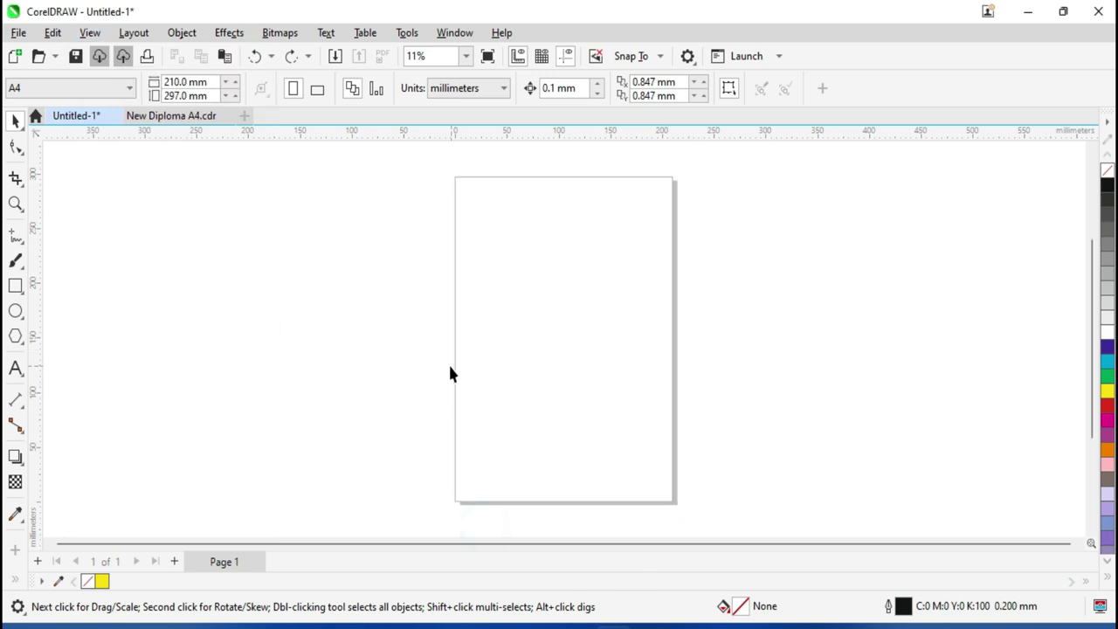
left_click(89, 32)
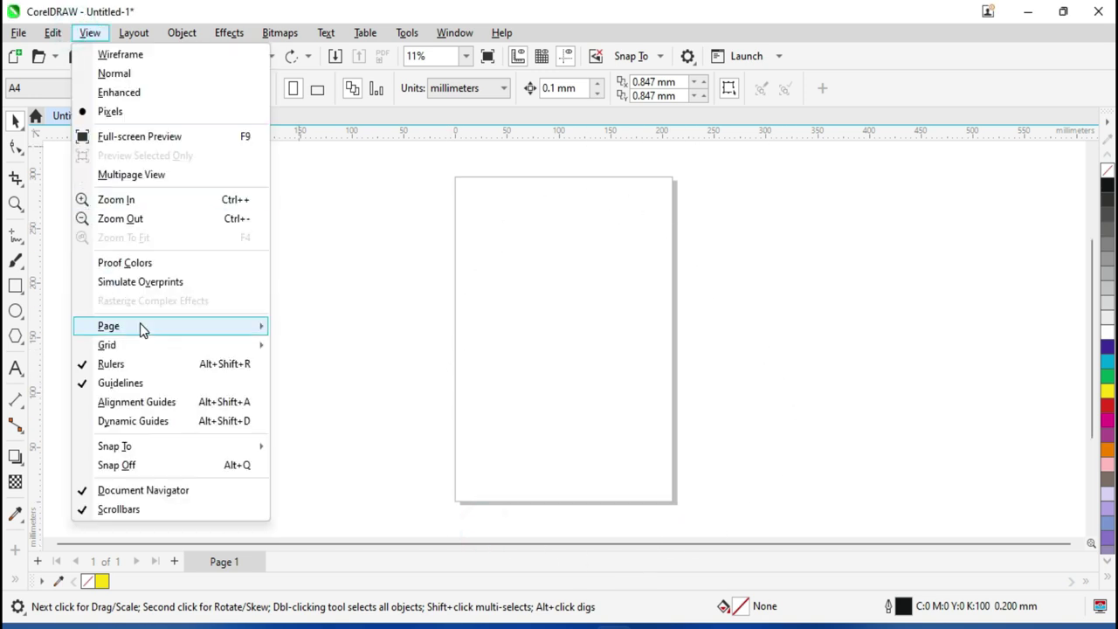
left_click(312, 326)
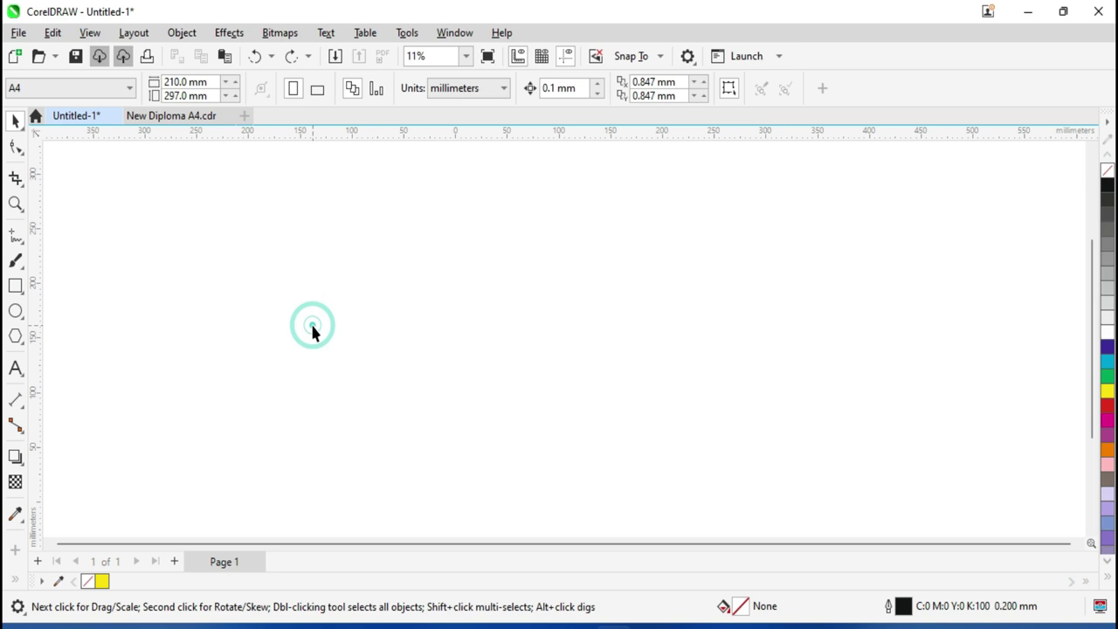
Show the page border of the blank A4 page again
left_click(91, 33)
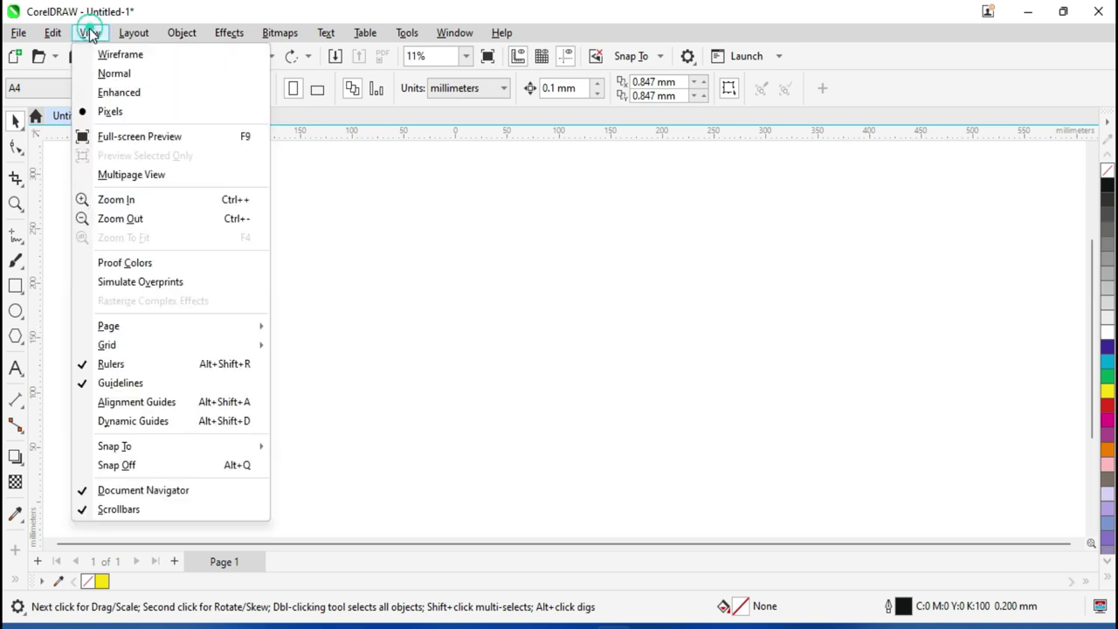
mouse_move(142, 326)
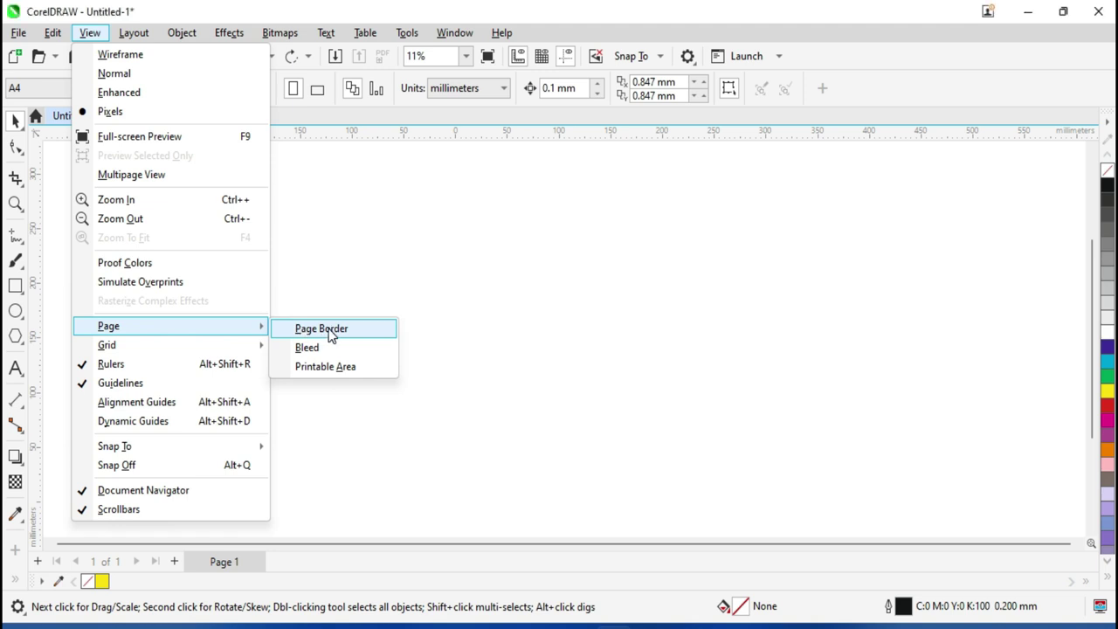
left_click(327, 330)
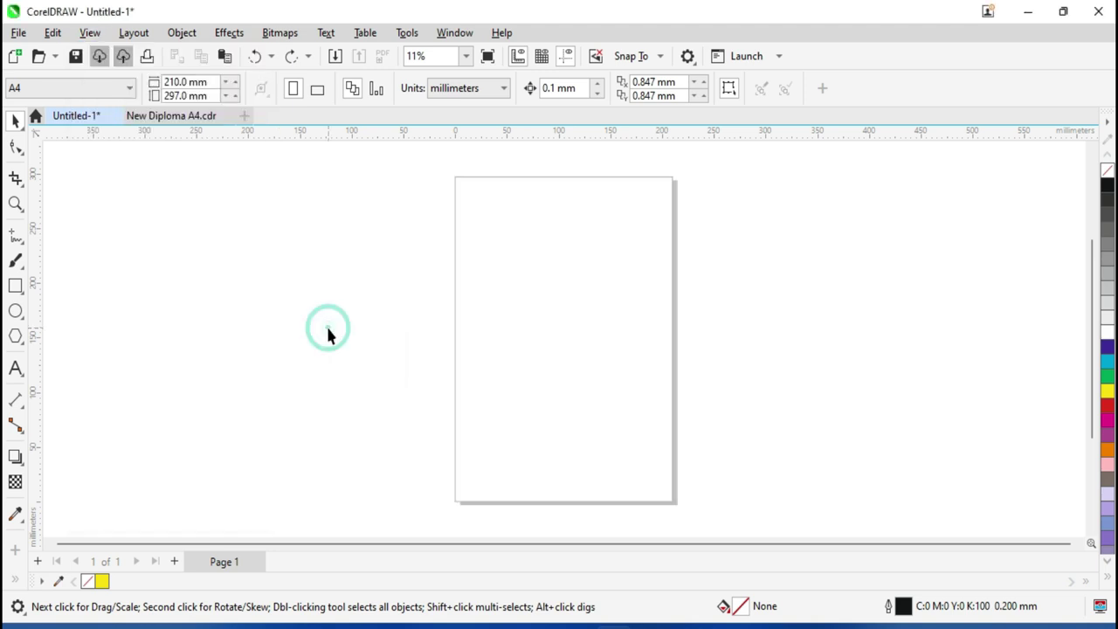
Display the bleed area around the blank A4 page and inspect its dashed line beside the page's left edge
left_click(87, 34)
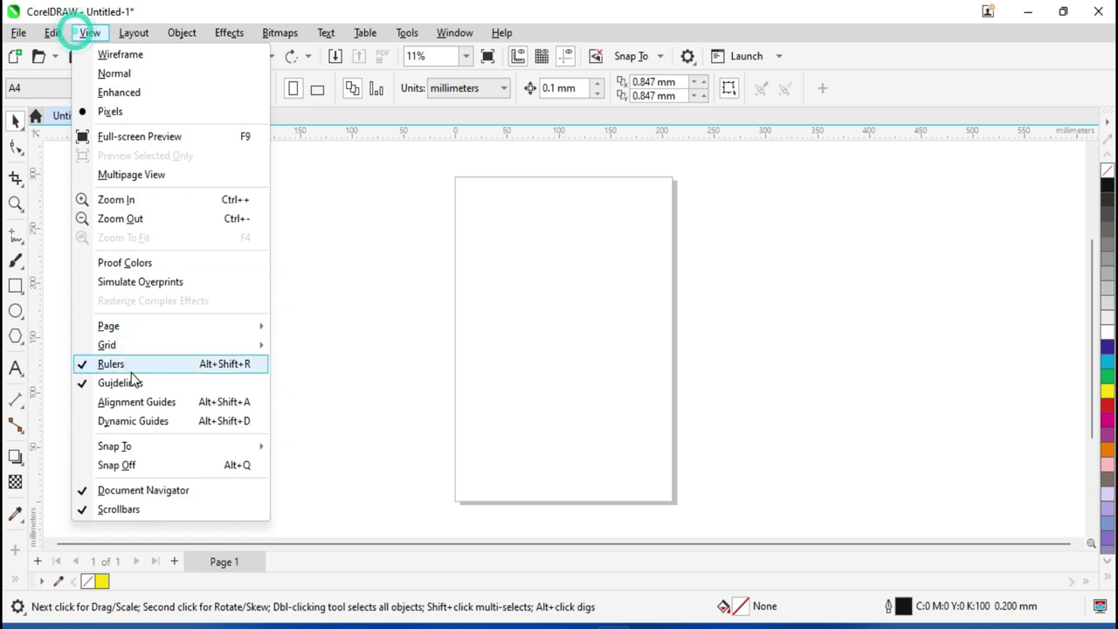
mouse_move(142, 335)
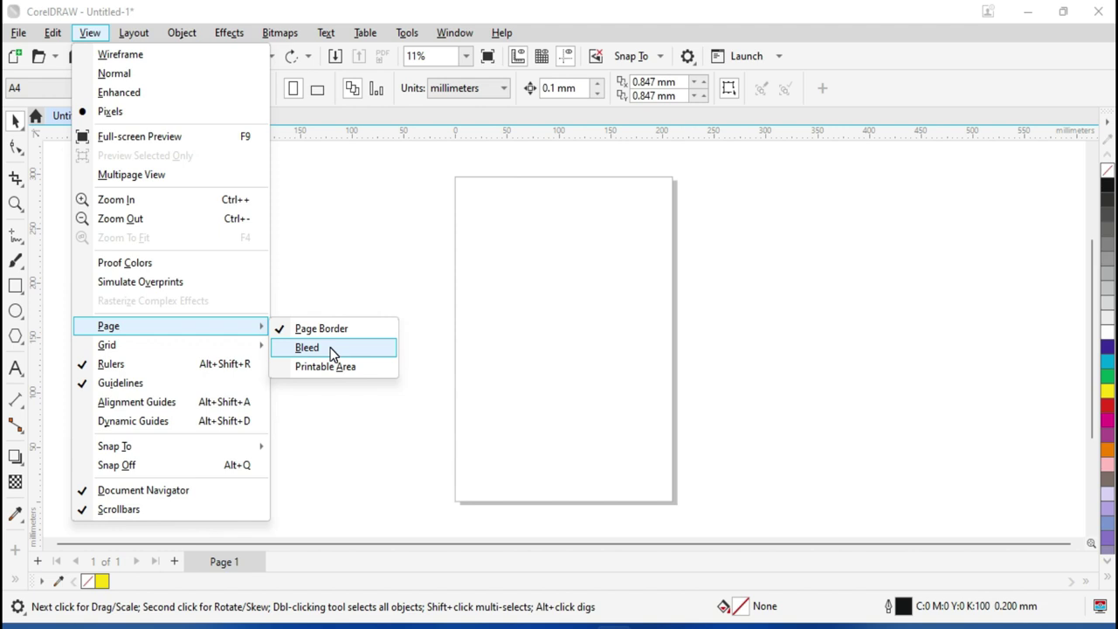
left_click(331, 351)
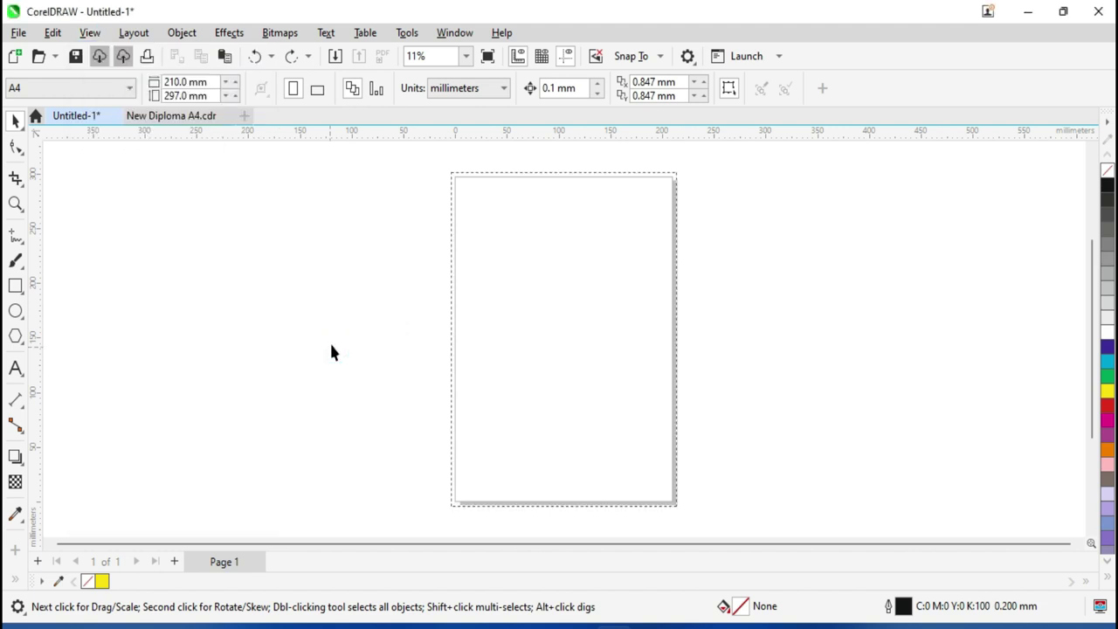
scroll(444, 227, "up", 5)
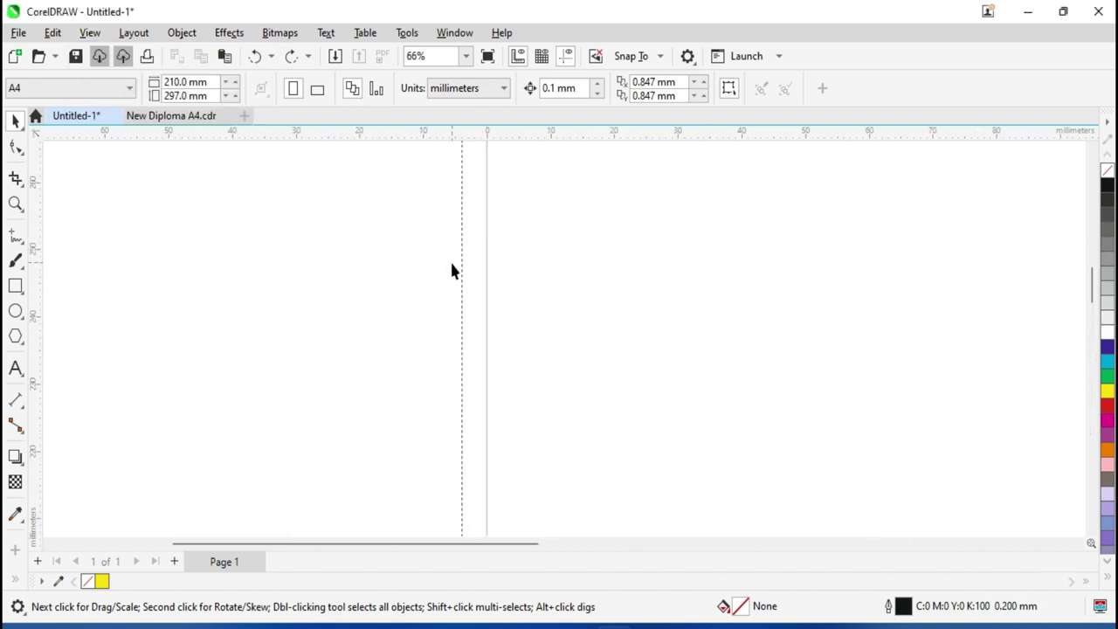
Display the printable area on the blank A4 page and compare its dashed line with the page border and bleed line at the upper-left corner
scroll(455, 270, "down", 3)
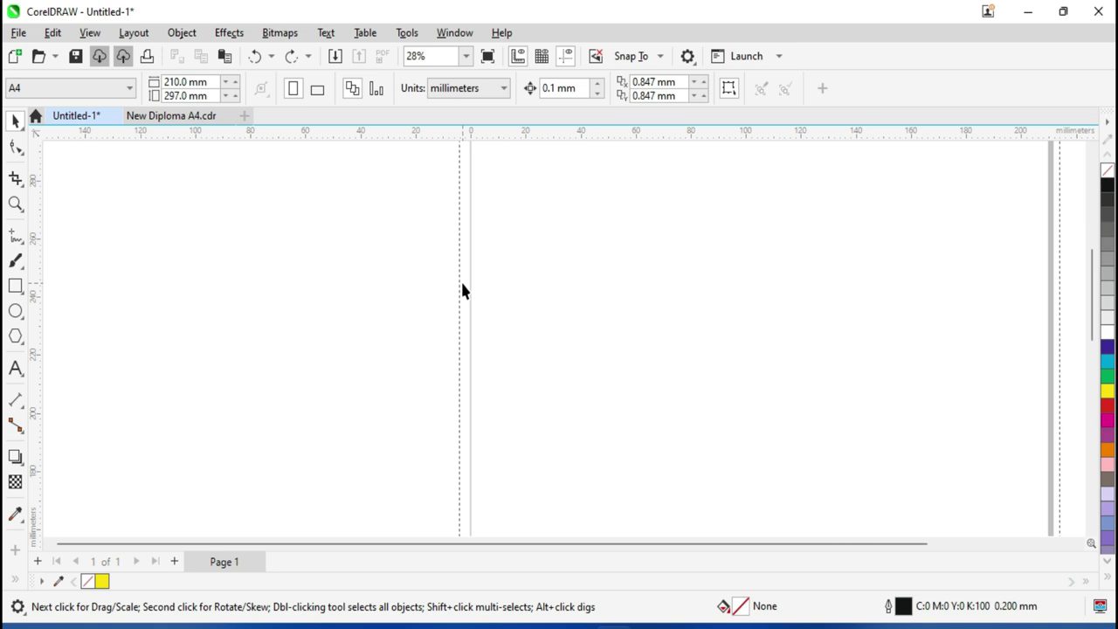
scroll(463, 290, "down", 2)
scroll(460, 236, "up", 3)
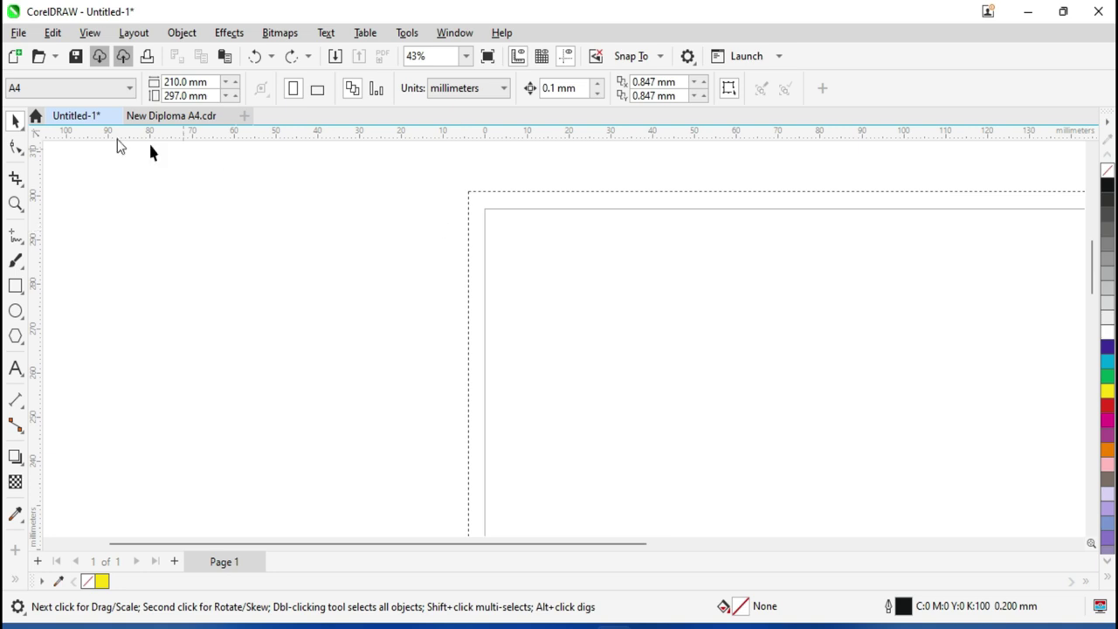
left_click(90, 33)
mouse_move(163, 325)
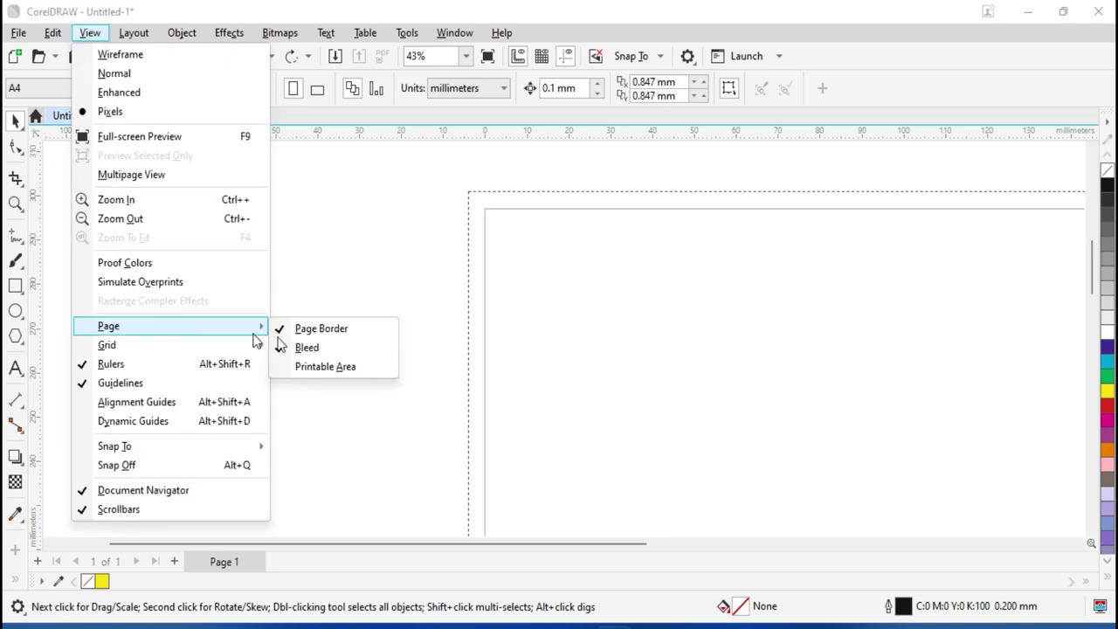
left_click(339, 371)
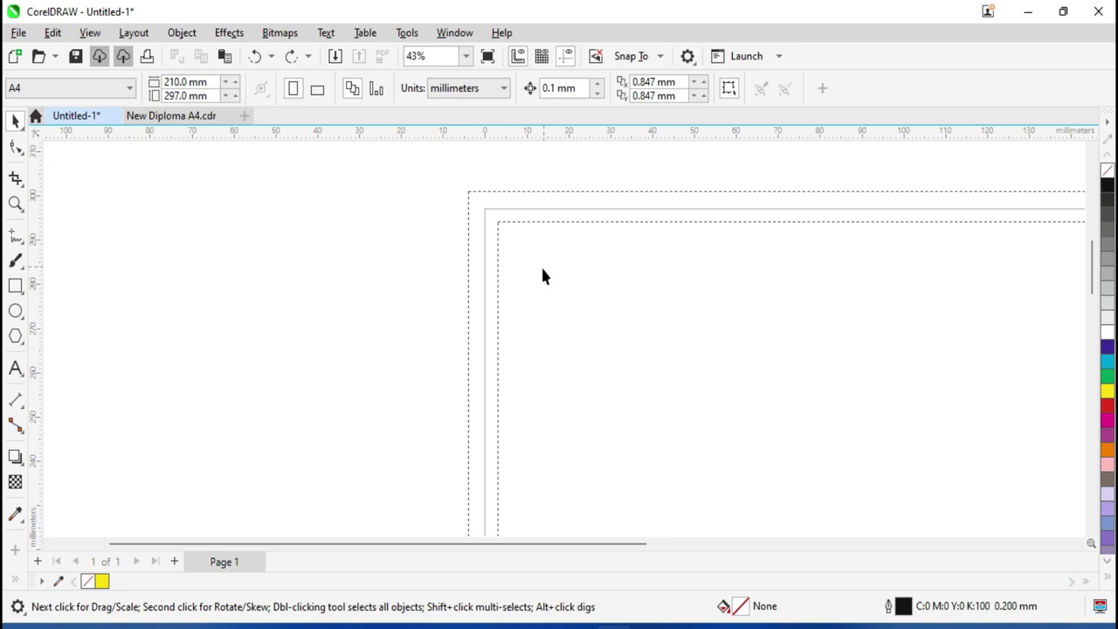
scroll(472, 234, "up", 3)
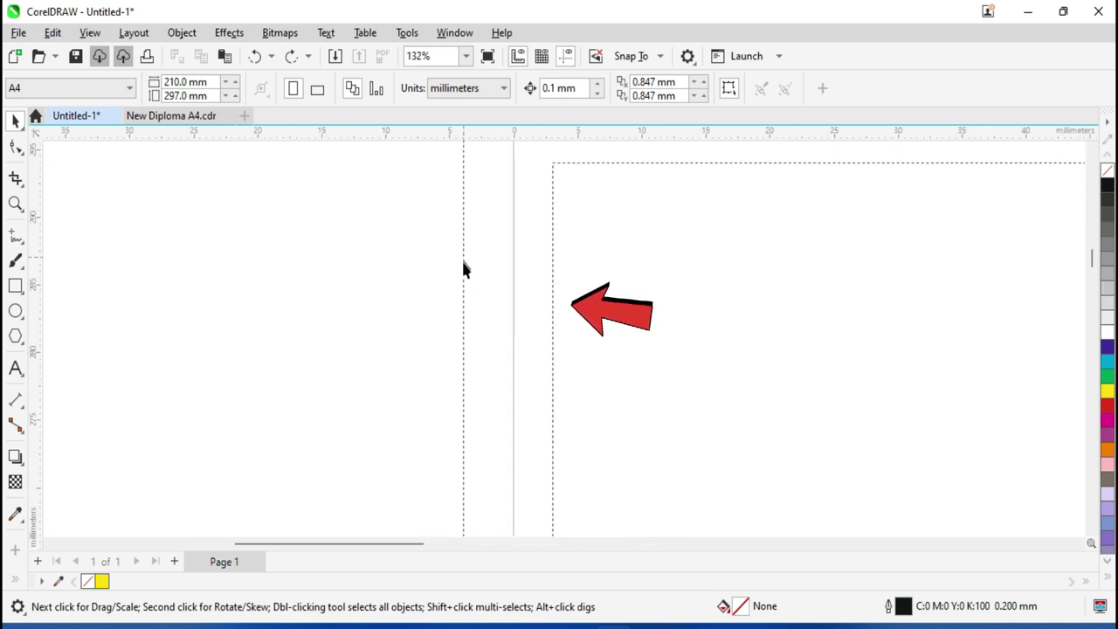
scroll(507, 331, "down", 2)
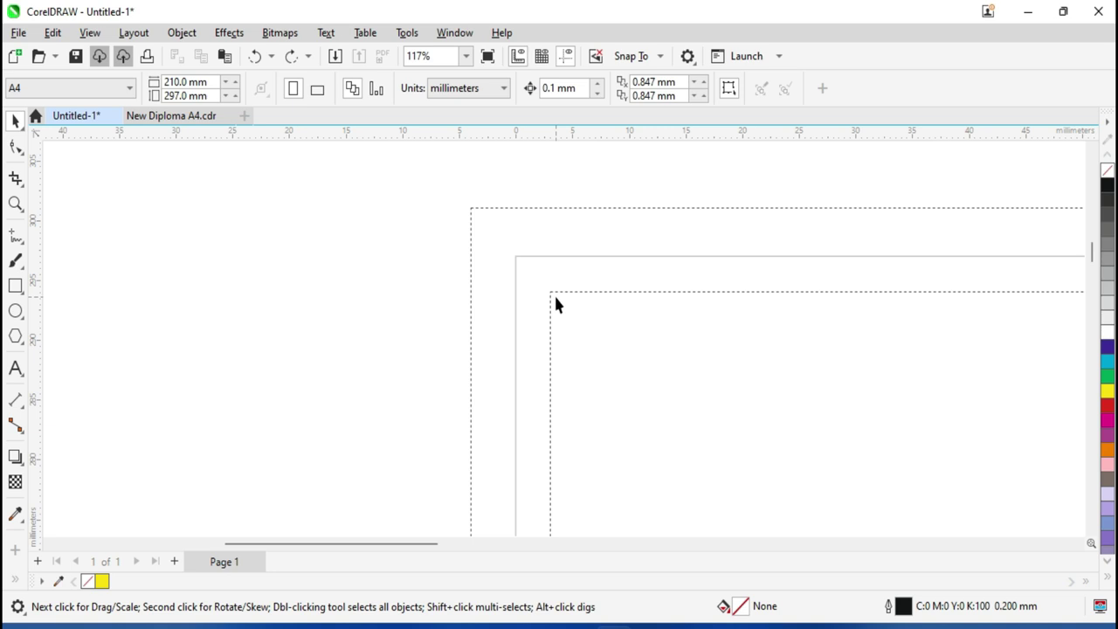
left_click_drag(549, 278, 897, 422)
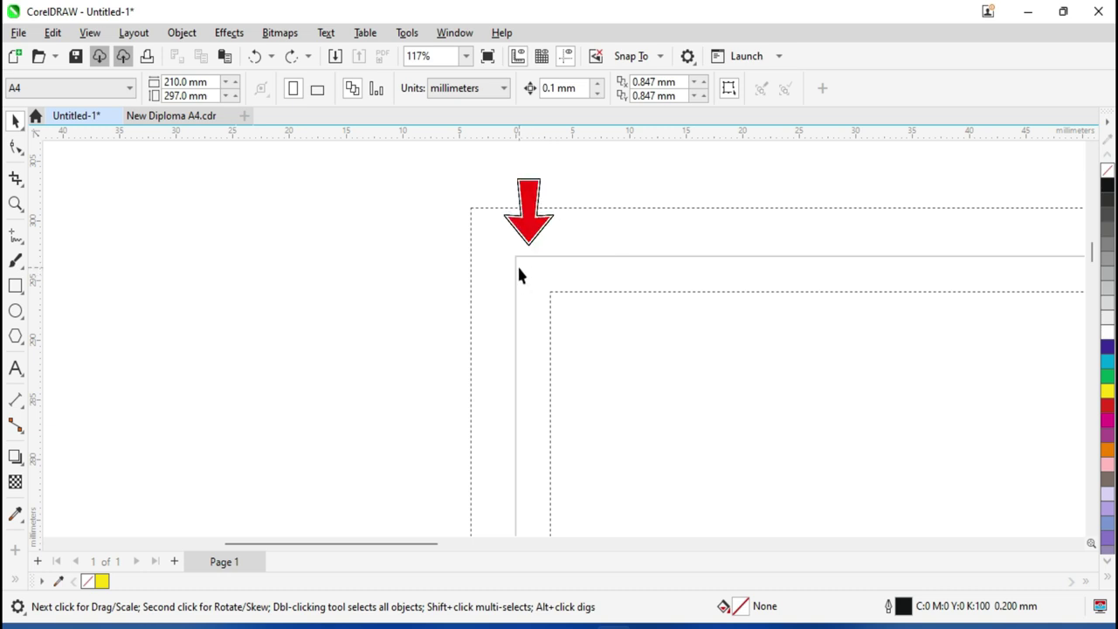
scroll(500, 330, "up", 1)
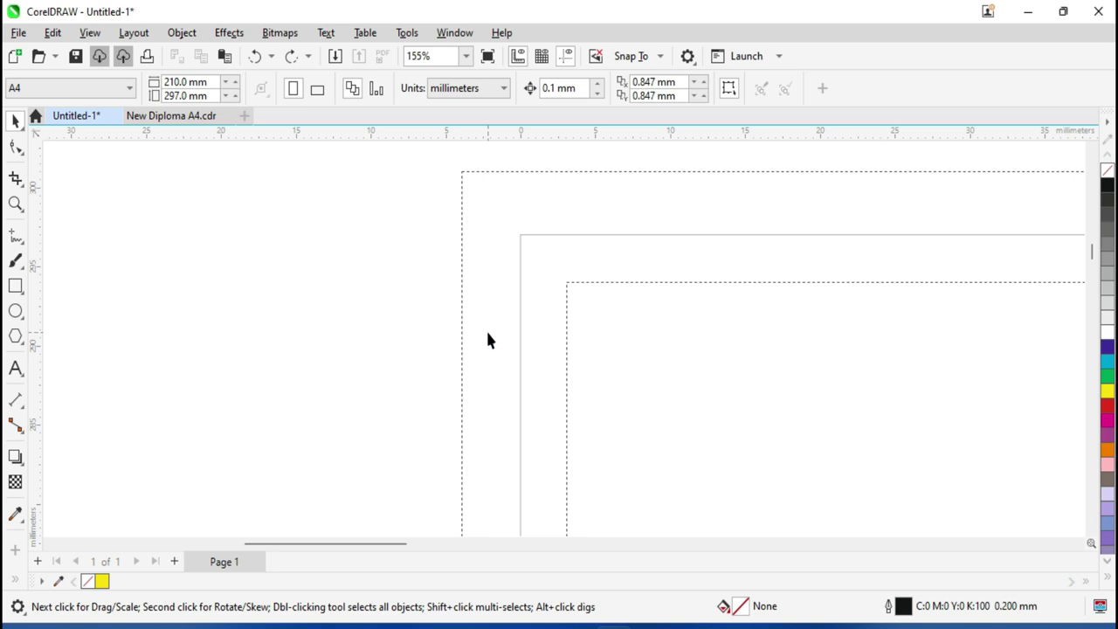
Paste the copied Excel Infotech diploma design onto the A4 page and deselect it
key("ctrl+v")
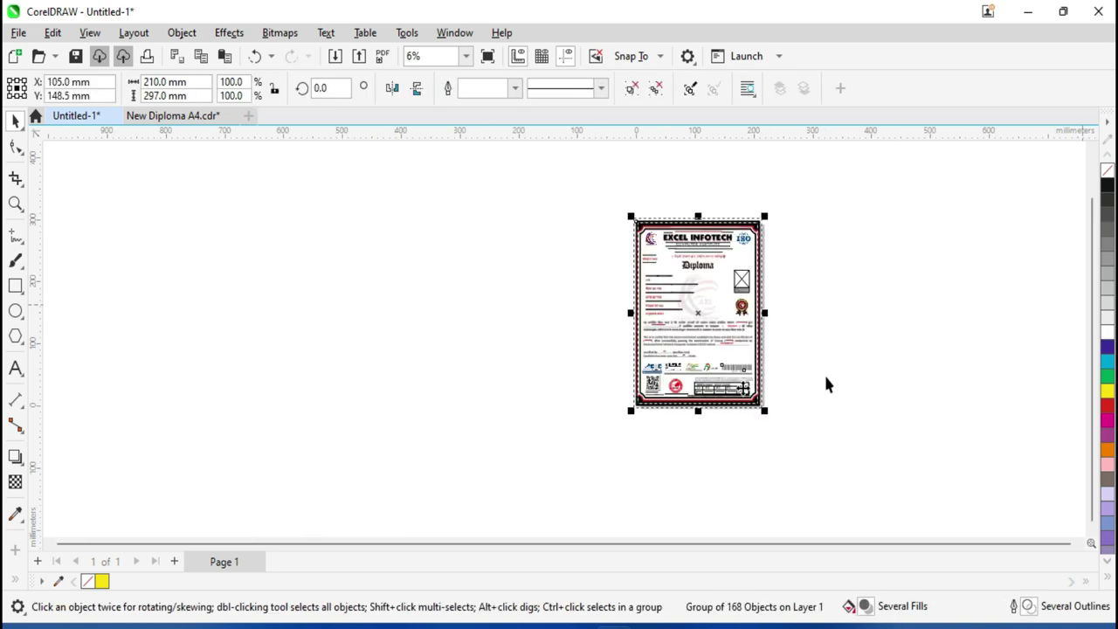
scroll(652, 229, "up", 3)
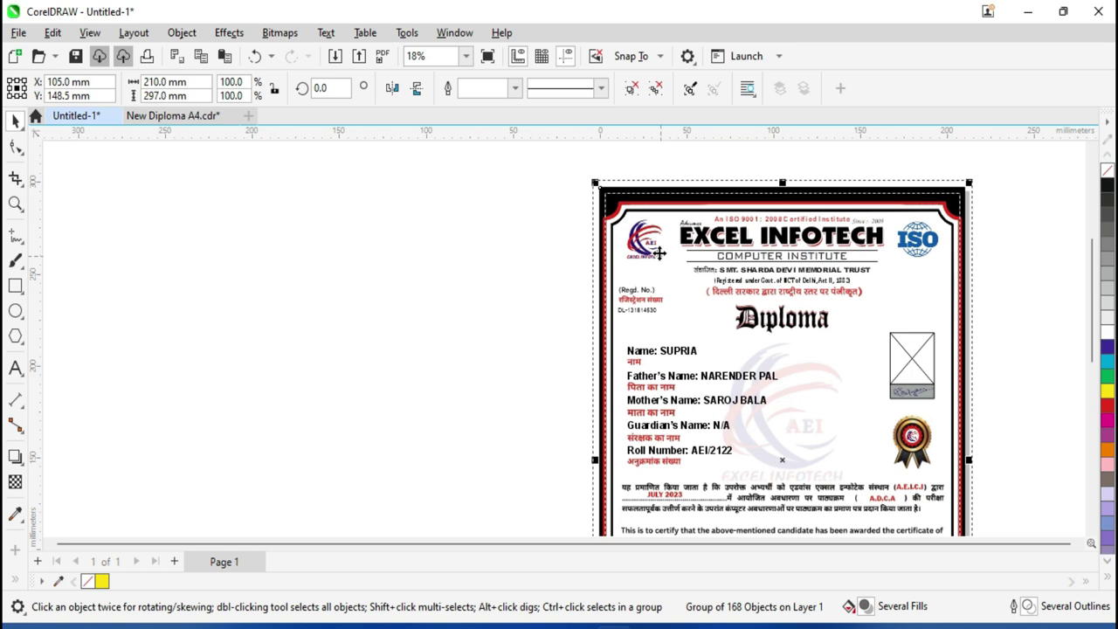
scroll(602, 259, "up", 2)
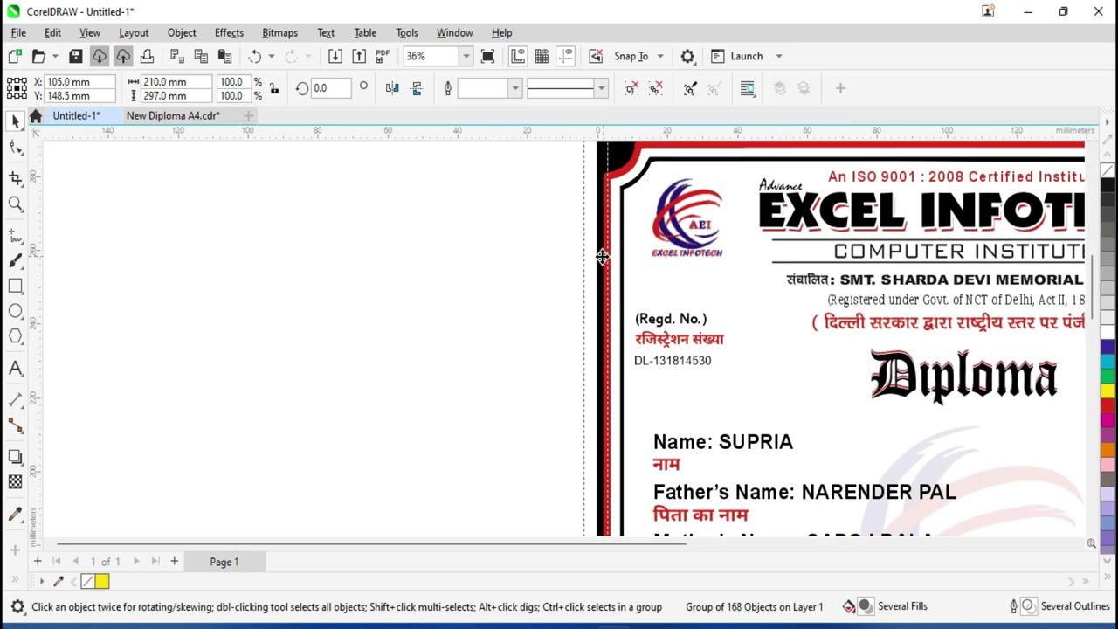
left_click(514, 254)
Examine the diploma's upper-left corner against the page edge, the bleed line and the printable-area line
scroll(590, 190, "up", 2)
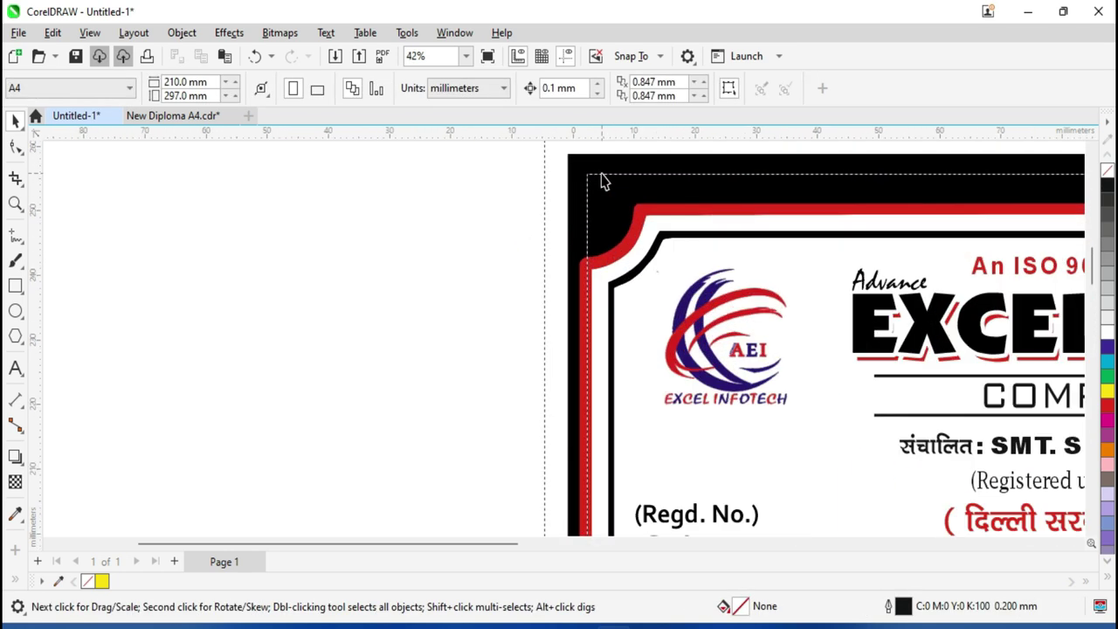
scroll(588, 189, "up", 2)
scroll(568, 149, "down", 2)
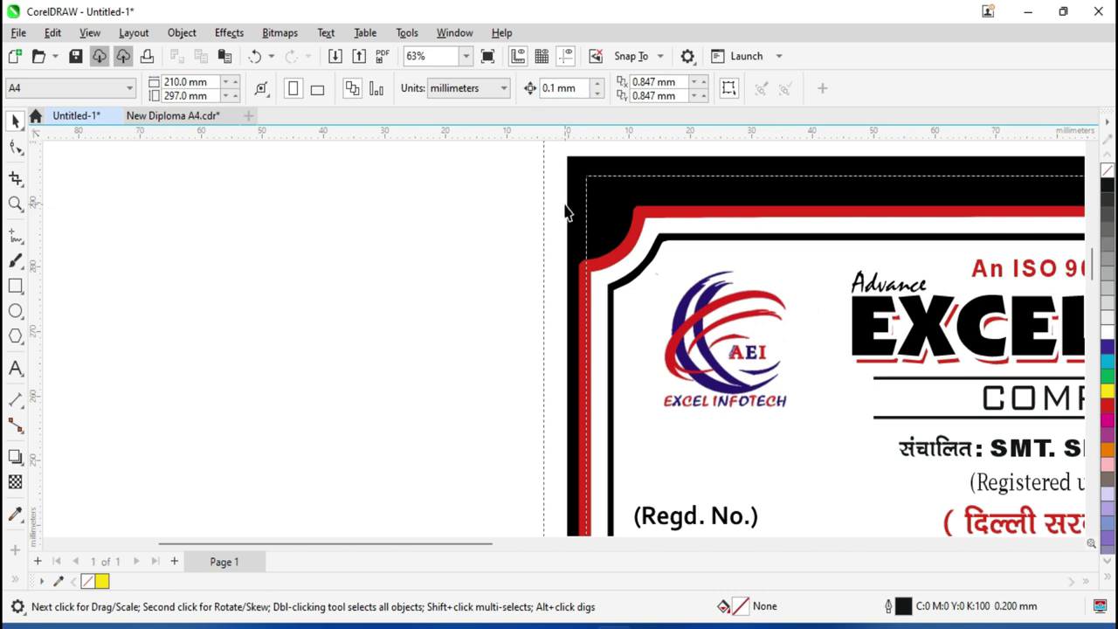
scroll(569, 218, "up", 2)
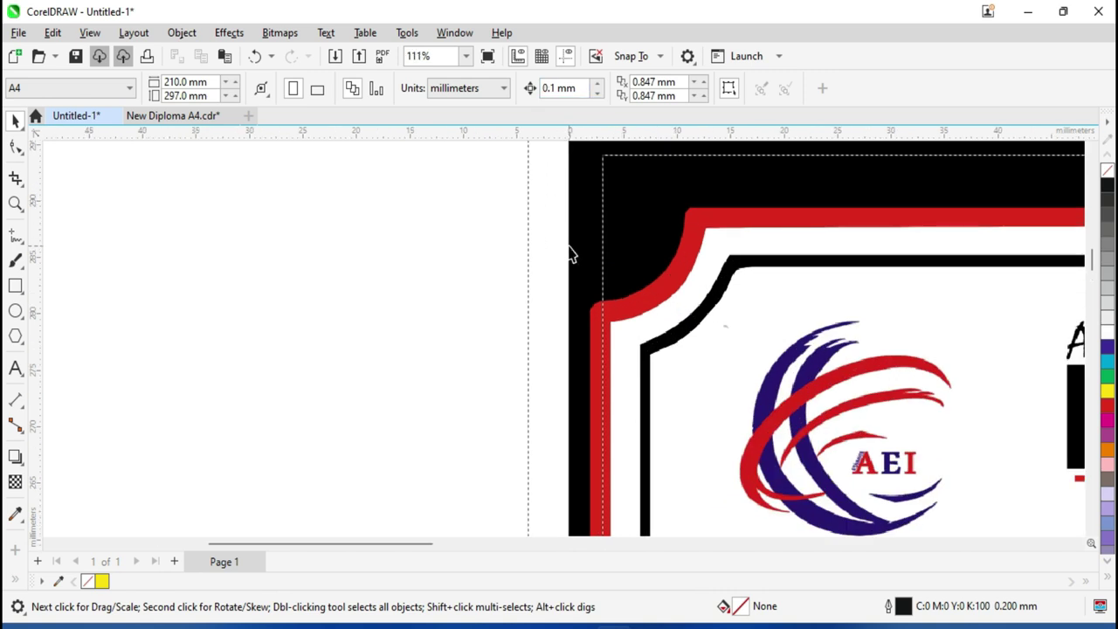
scroll(576, 262, "down", 3)
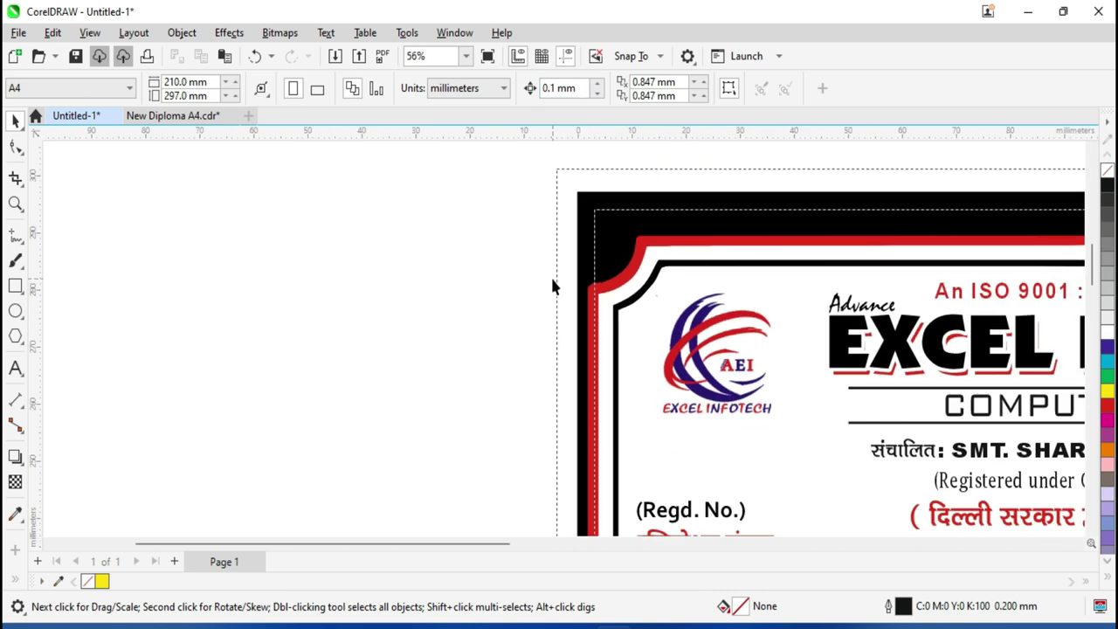
scroll(559, 288, "up", 2)
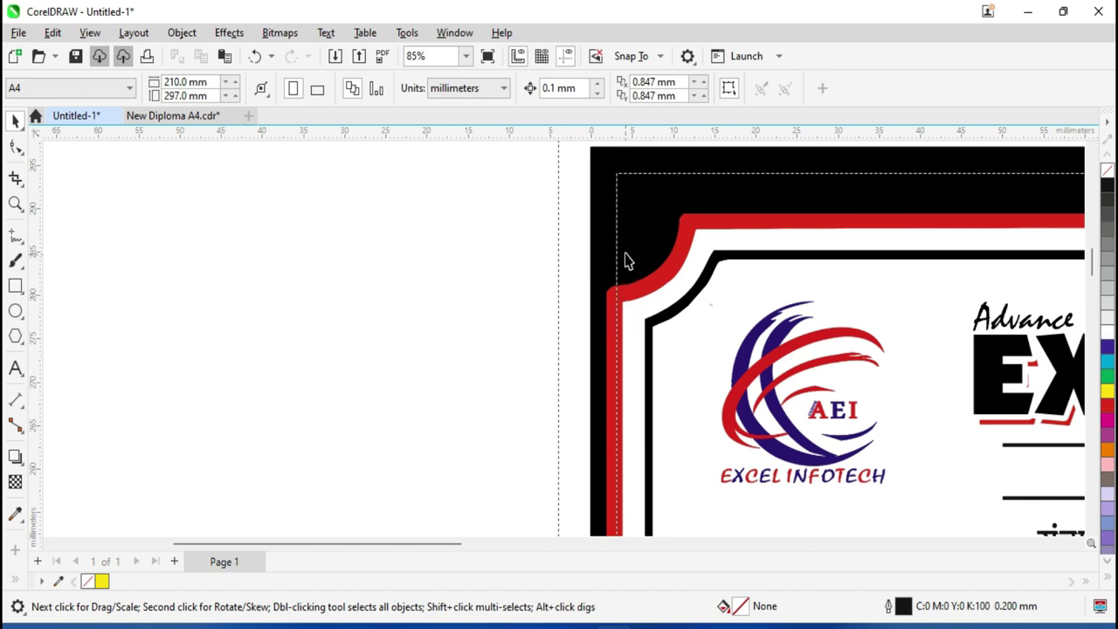
scroll(625, 258, "down", 4)
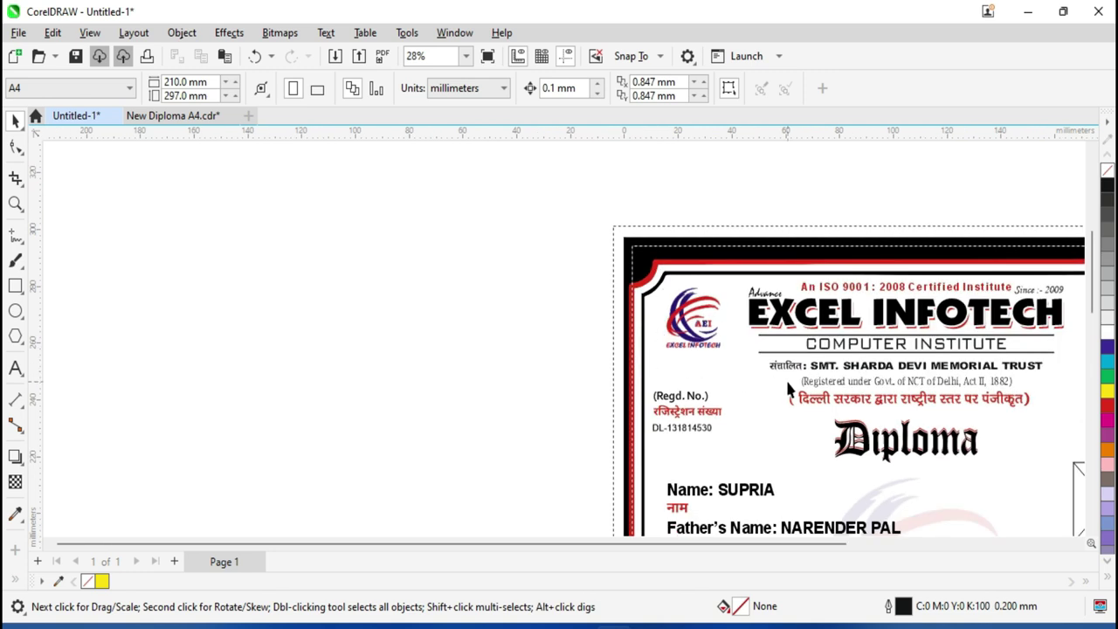
scroll(631, 279, "up", 3)
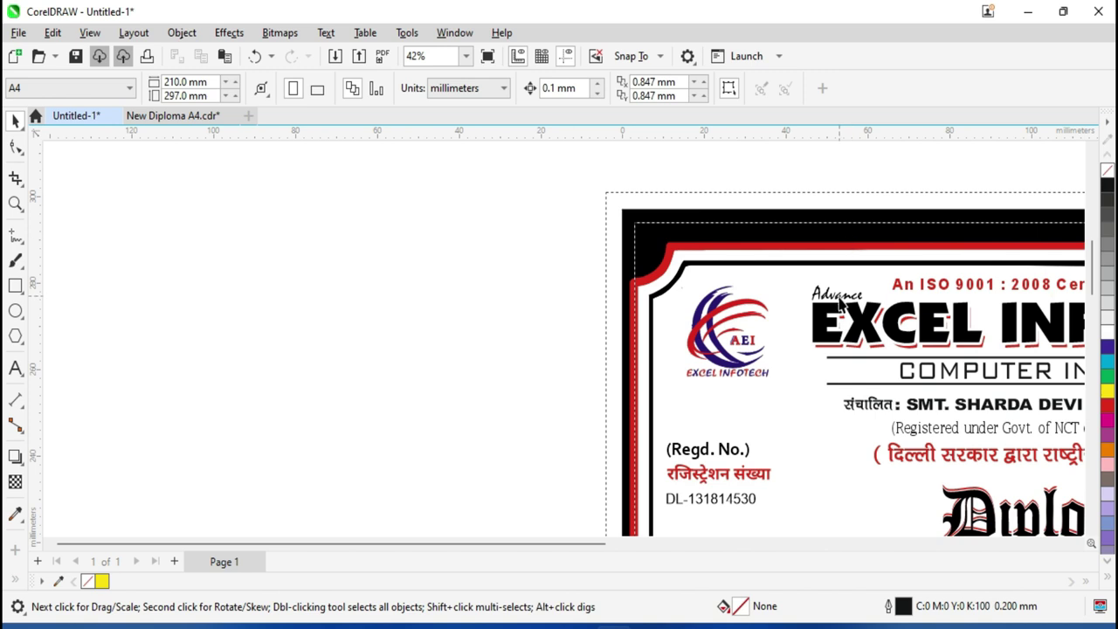
Examine the diploma's right-hand border beside the award ribbon against the bleed and printable-area lines
scroll(836, 317, "down", 4)
left_click_drag(683, 542, 833, 547)
left_click(1076, 543)
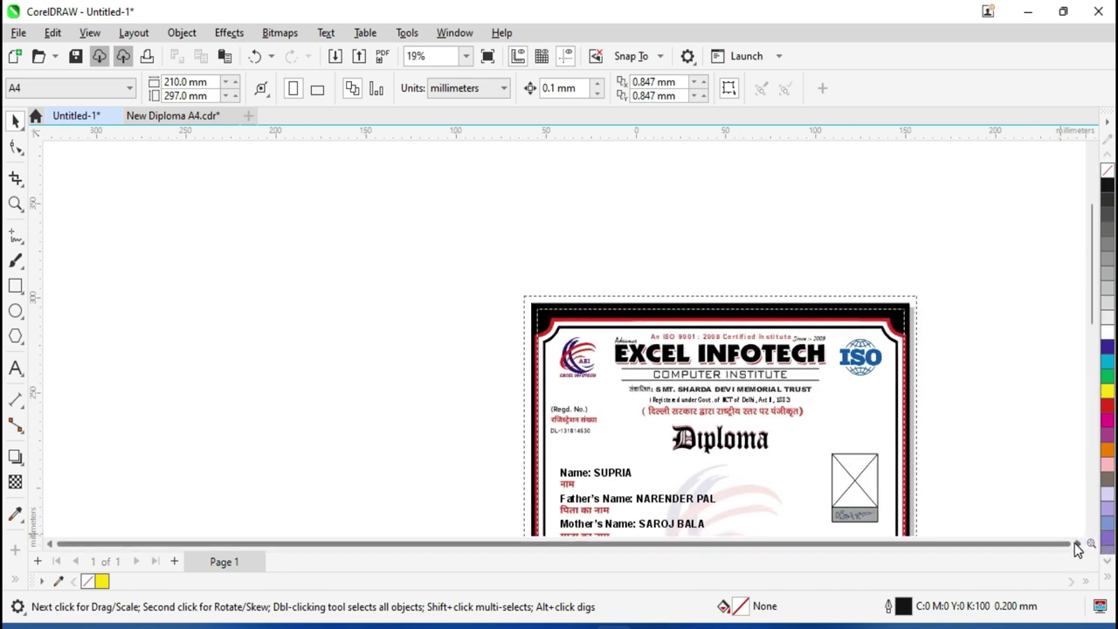
left_click_drag(1092, 262, 1090, 327)
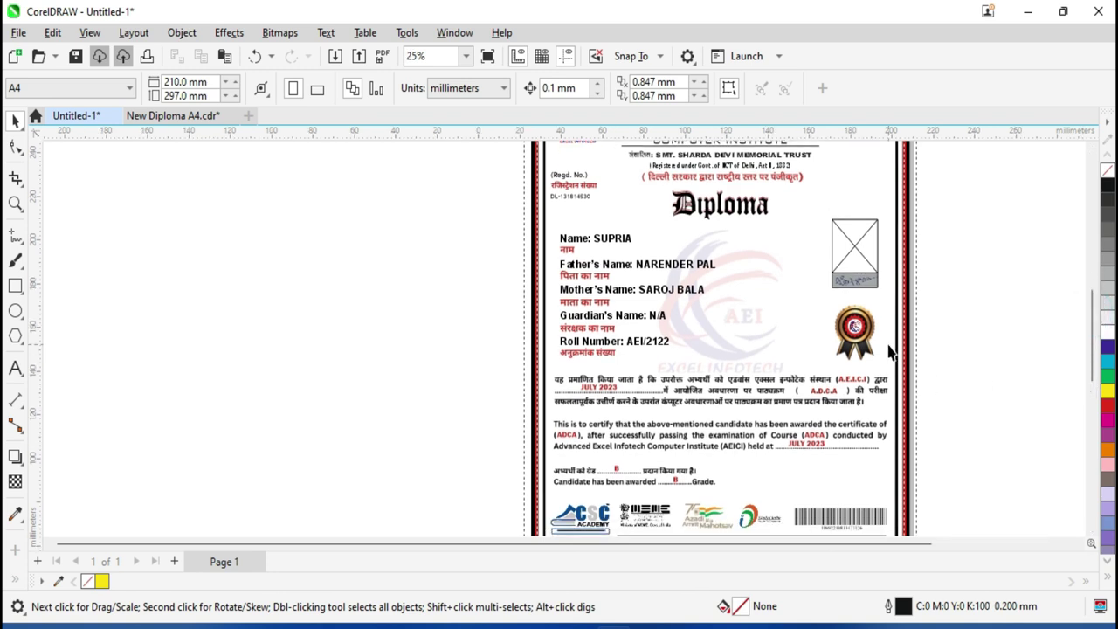
scroll(932, 372, "up", 5)
scroll(940, 445, "up", 3)
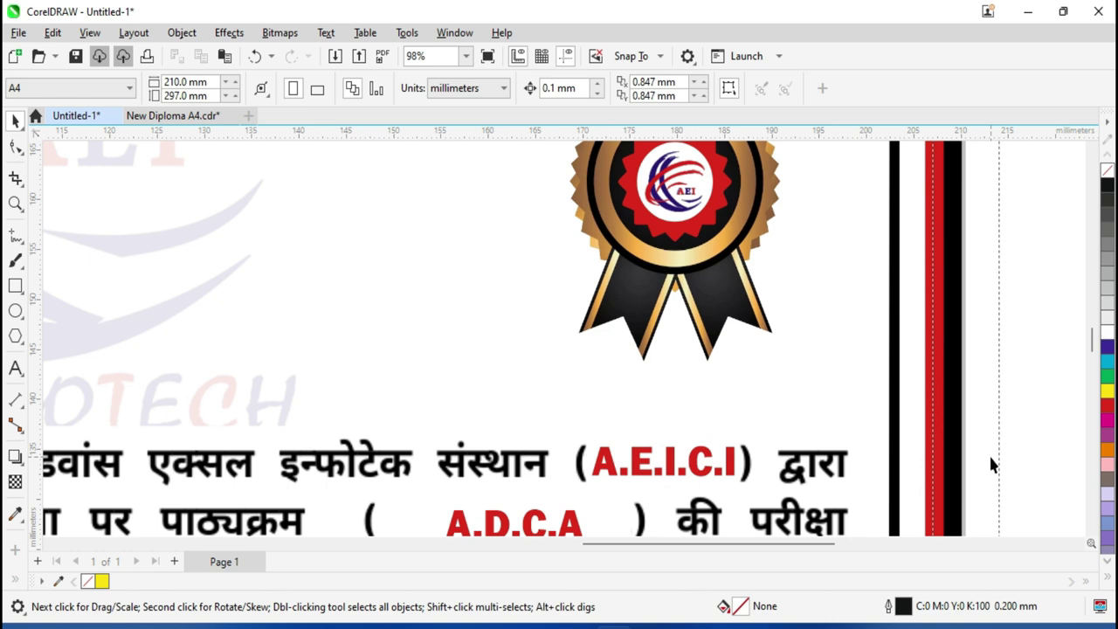
Ungroup all objects of the pasted diploma design and clear the selection
key("shift+F4")
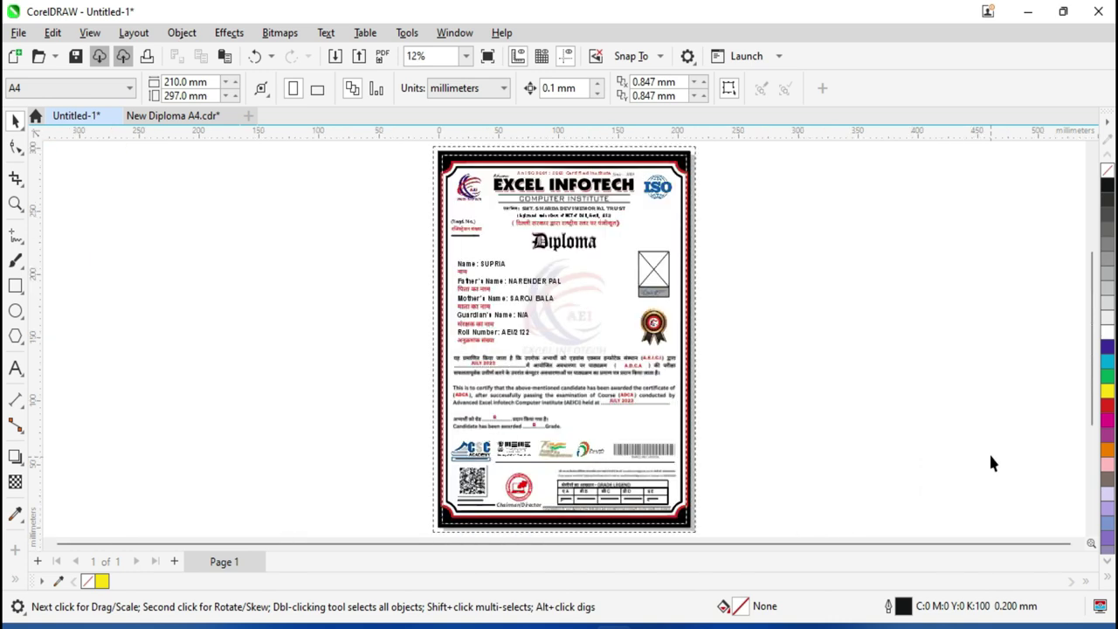
scroll(422, 151, "up", 4)
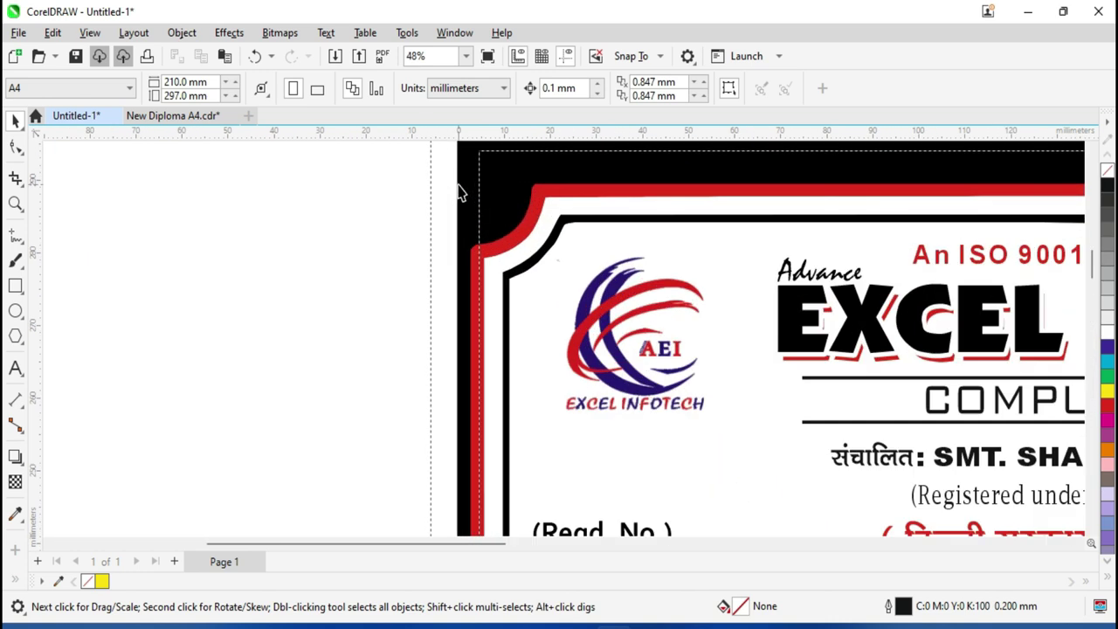
scroll(442, 210, "up", 3)
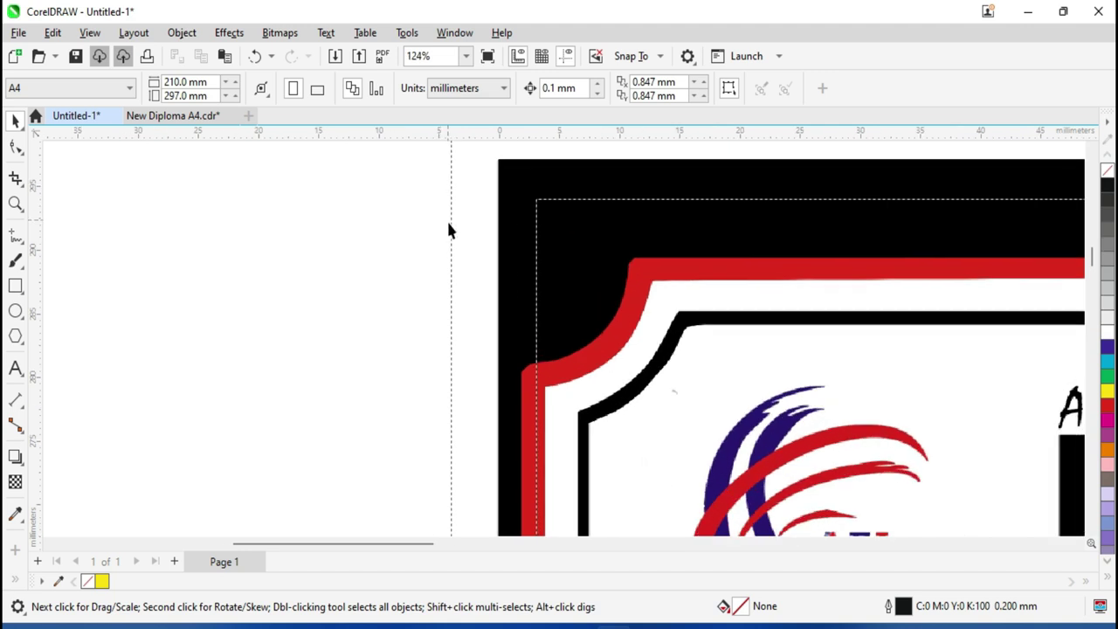
scroll(450, 229, "down", 1)
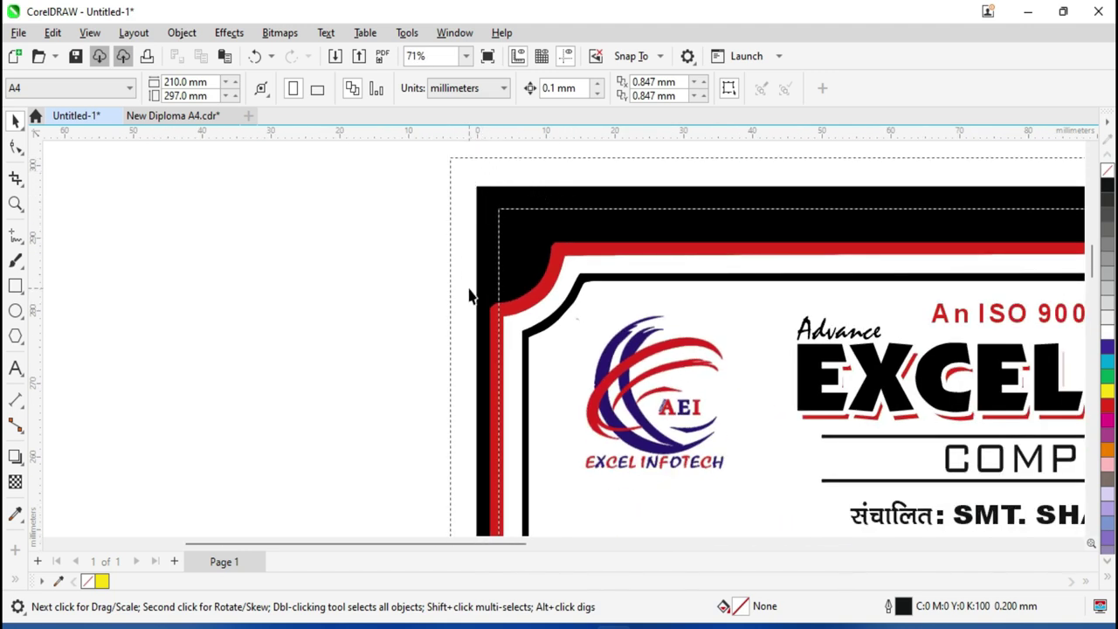
left_click(494, 250)
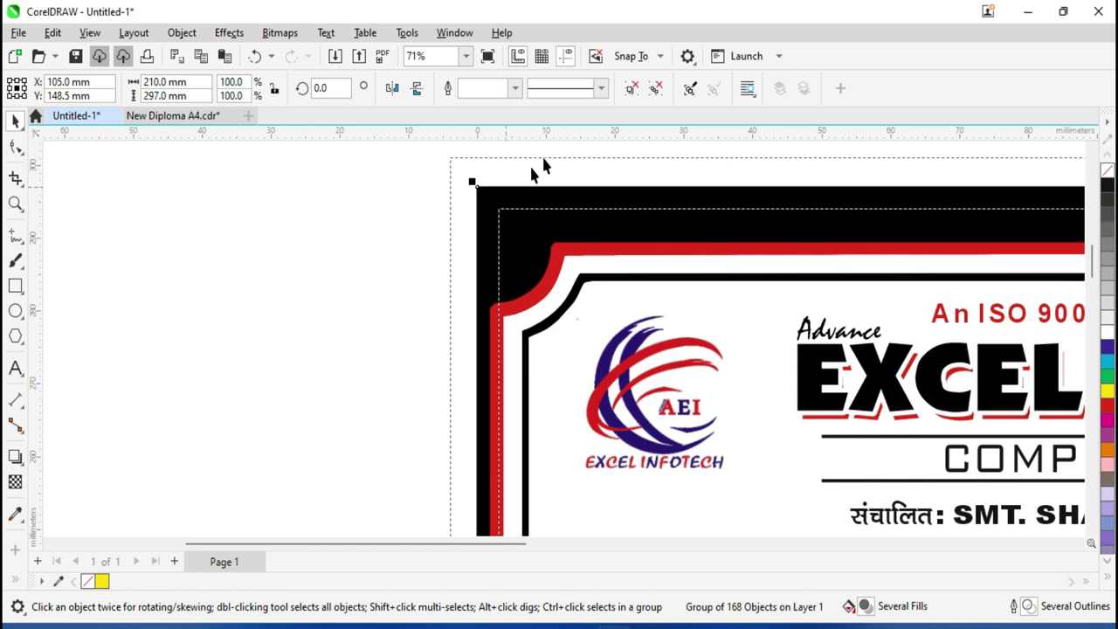
left_click(652, 91)
left_click(333, 251)
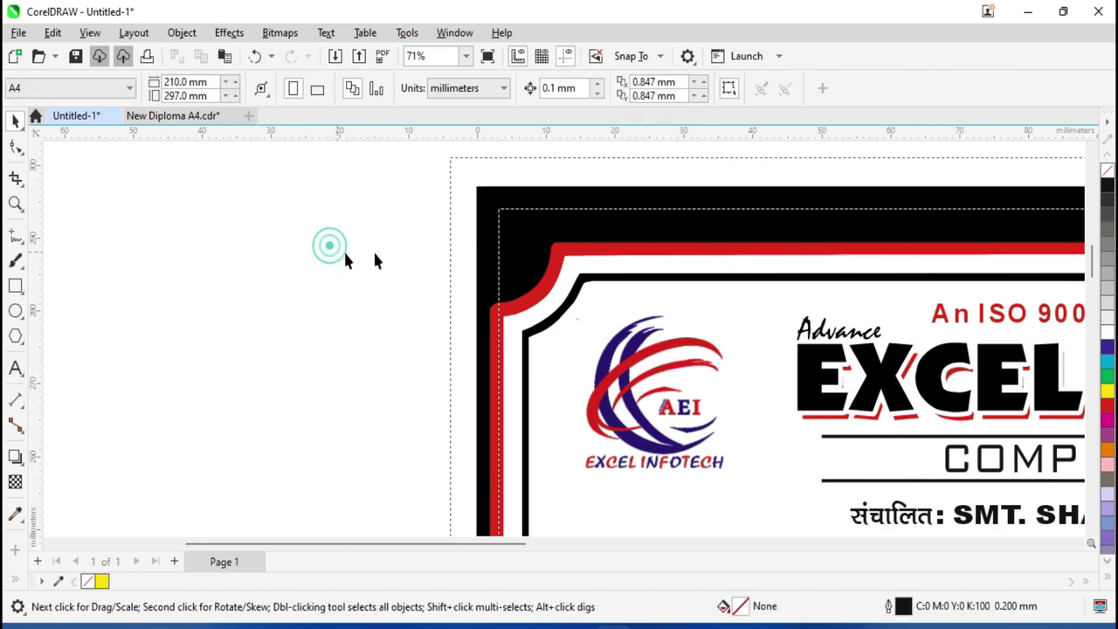
Scale the diploma's black background shape outward from its centre to about 215.8 x 305.2 mm, towards the bleed line
left_click(479, 200)
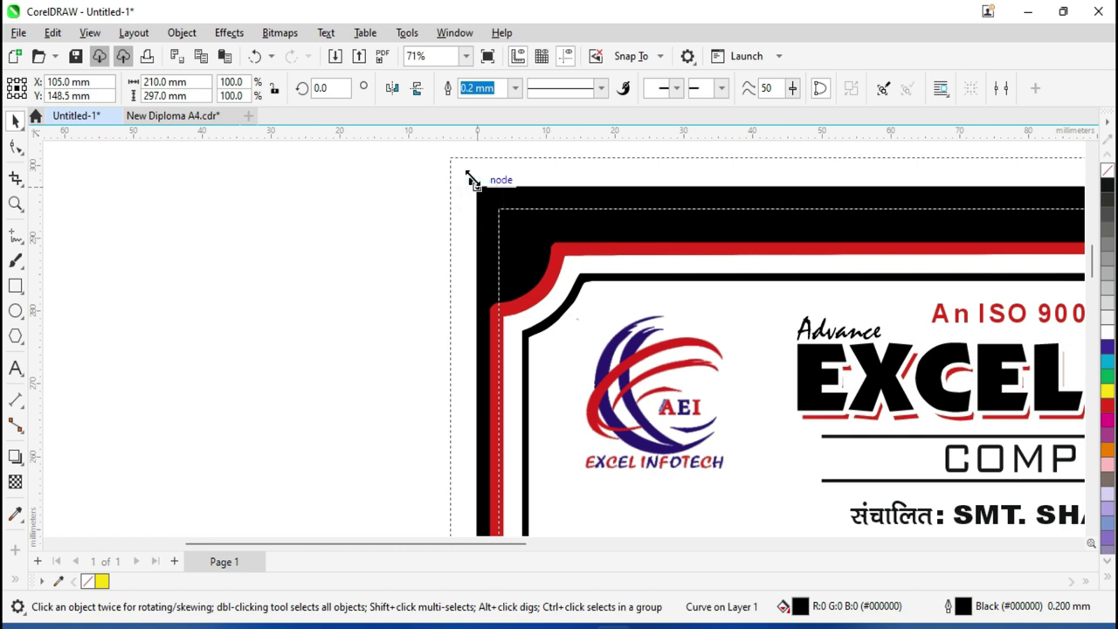
left_click_drag(469, 177, 438, 152)
scroll(532, 338, "down", 5)
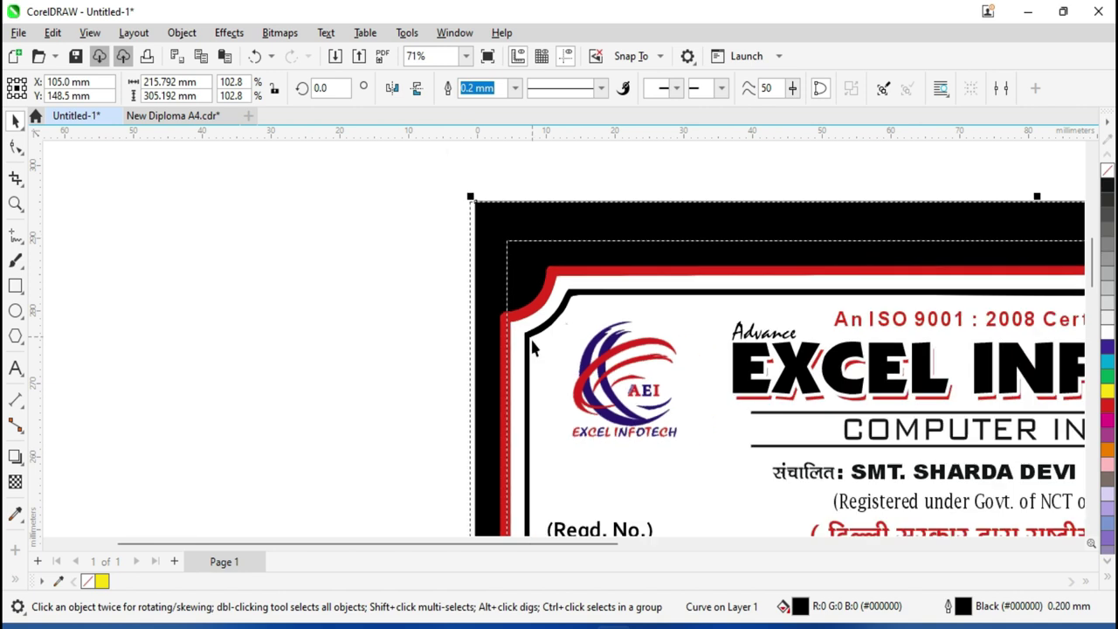
Widen the black background shape symmetrically to about 217.8 mm, out to the side bleed lines, and check its right edge and upper-left corner
left_click_drag(1092, 238, 1088, 297)
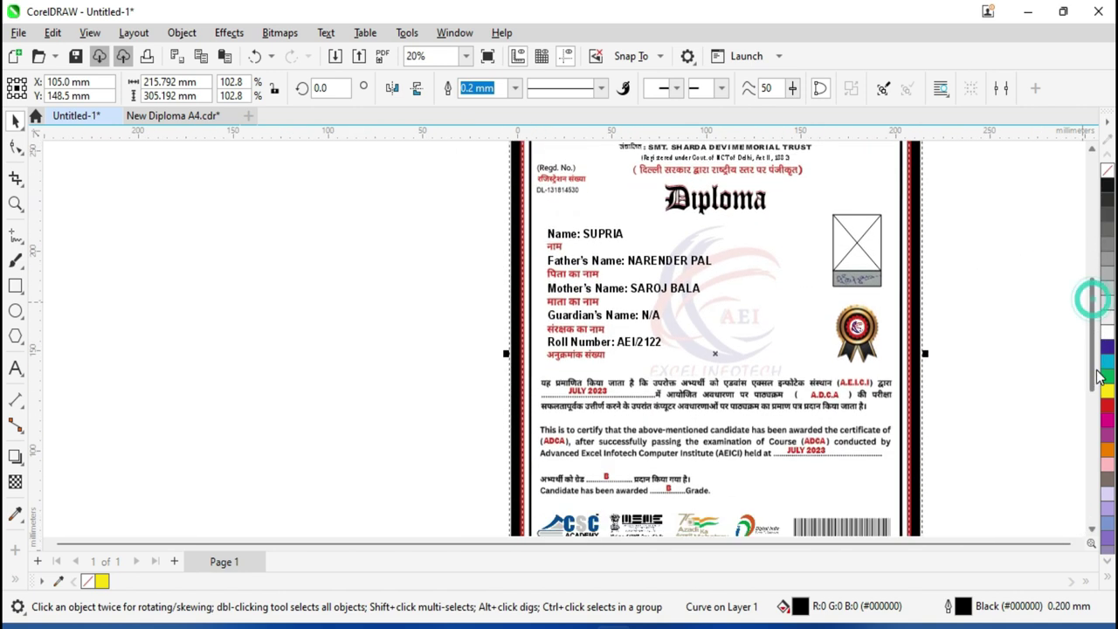
scroll(517, 343, "up", 2)
scroll(517, 344, "up", 6)
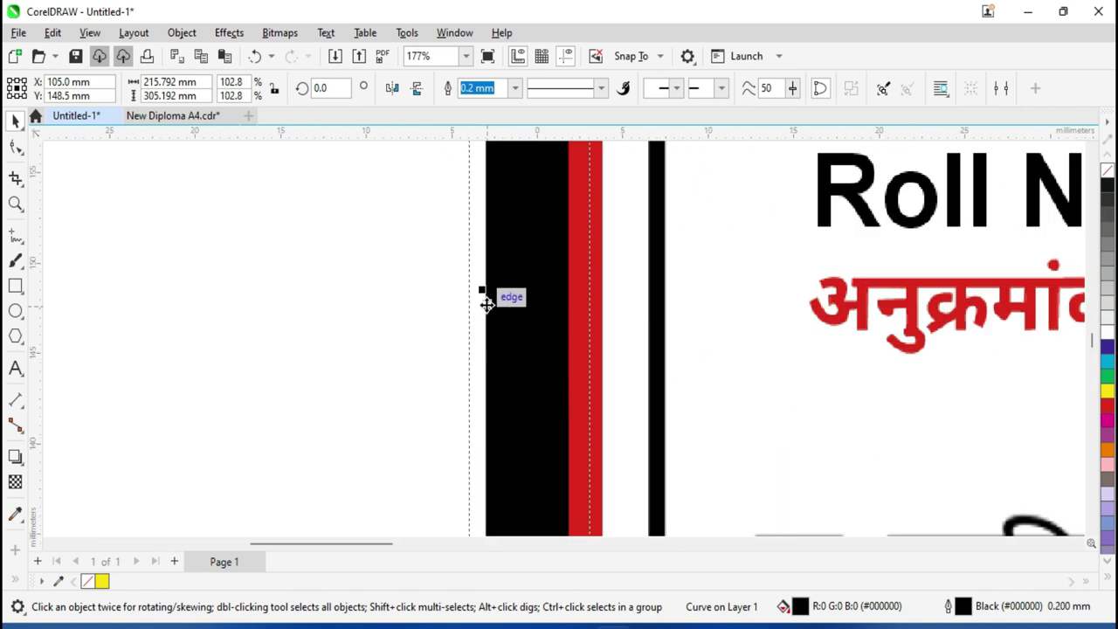
left_click_drag(480, 287, 466, 283)
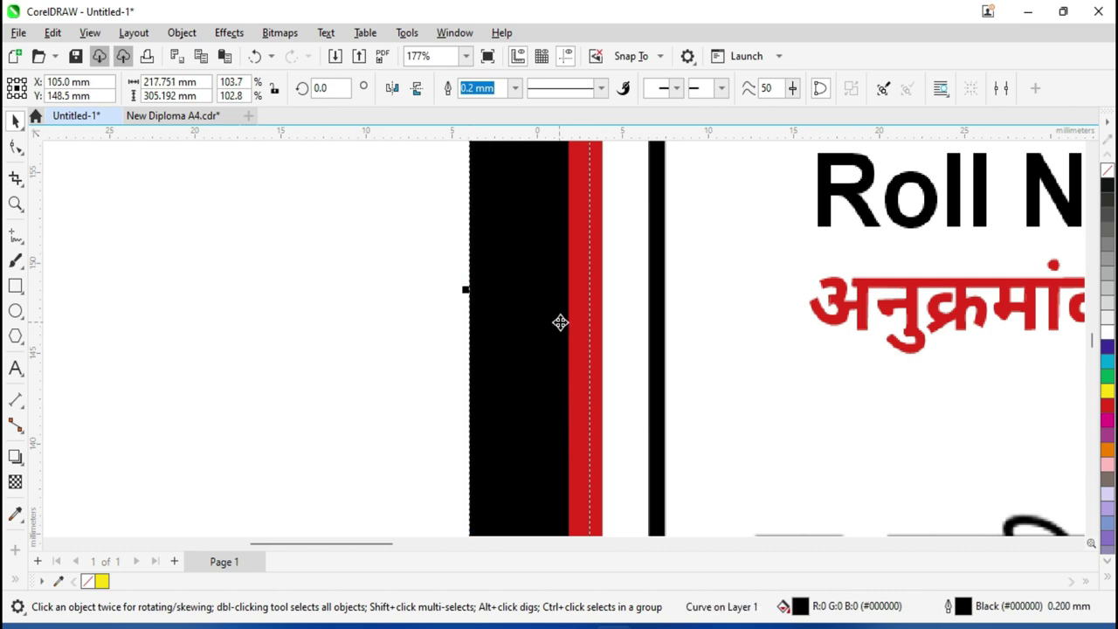
scroll(559, 322, "down", 5)
scroll(681, 340, "up", 2)
scroll(680, 337, "up", 2)
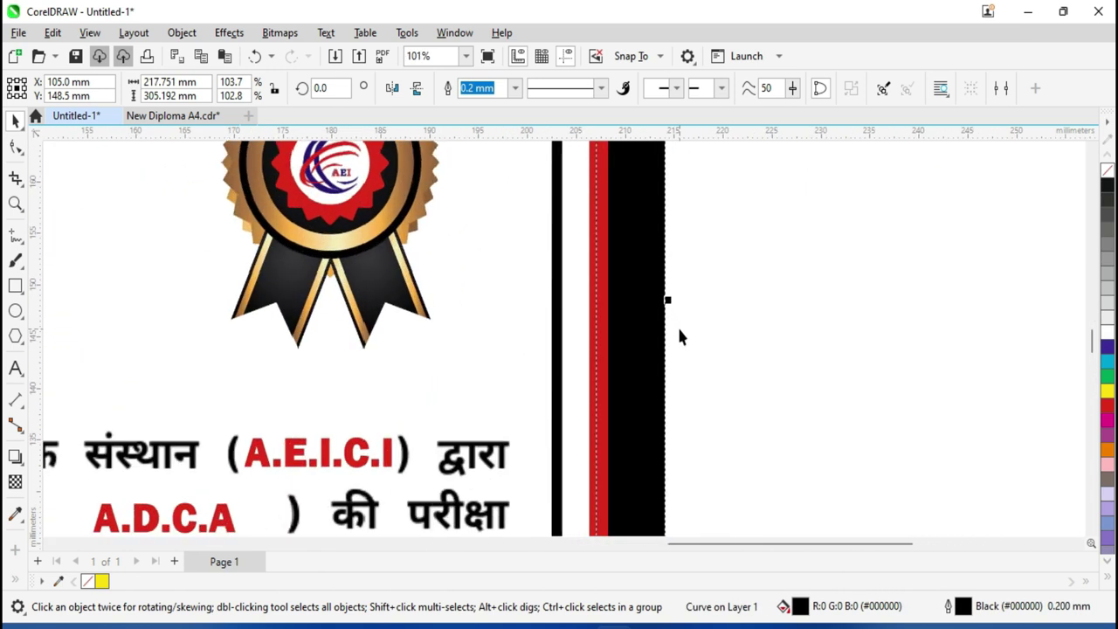
key("F4")
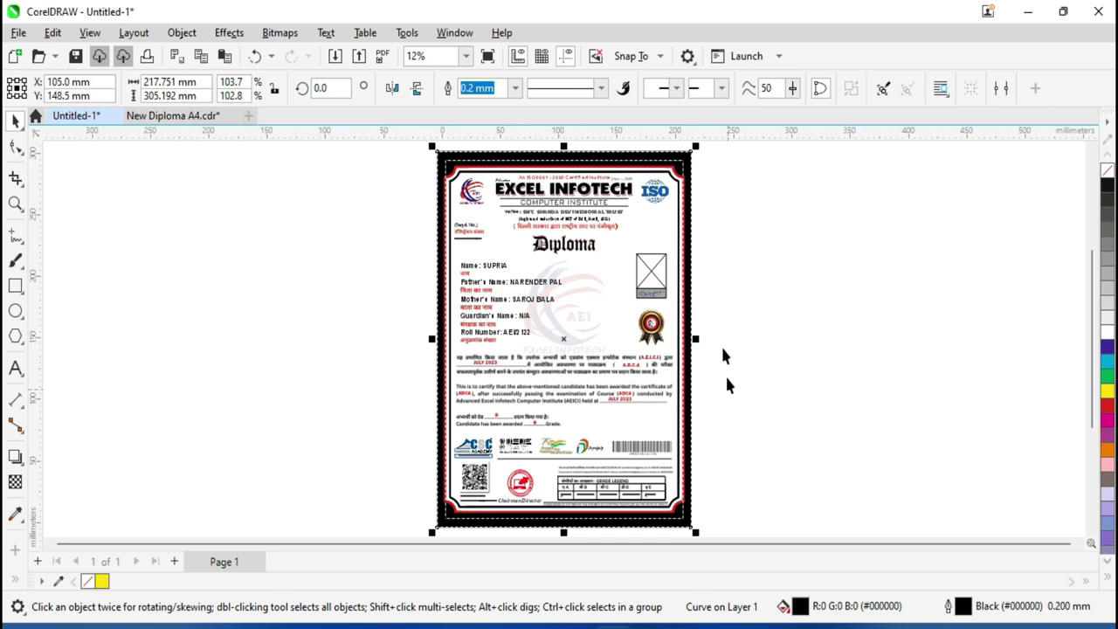
scroll(416, 227, "up", 8)
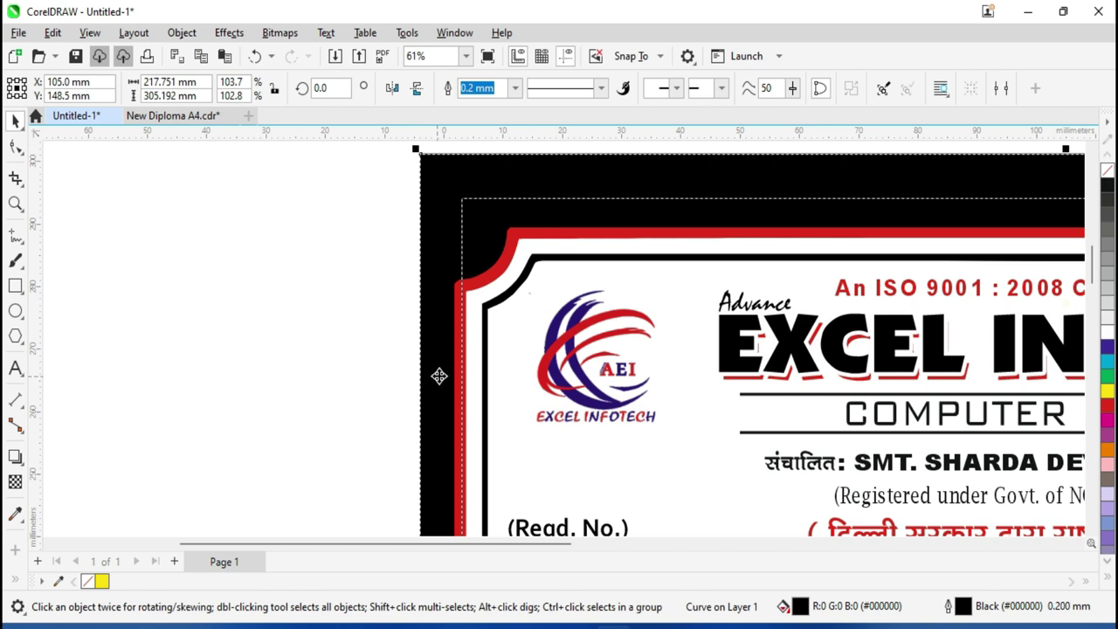
Undo the enlargements of the black background shape and clear the selection
scroll(486, 367, "down", 4)
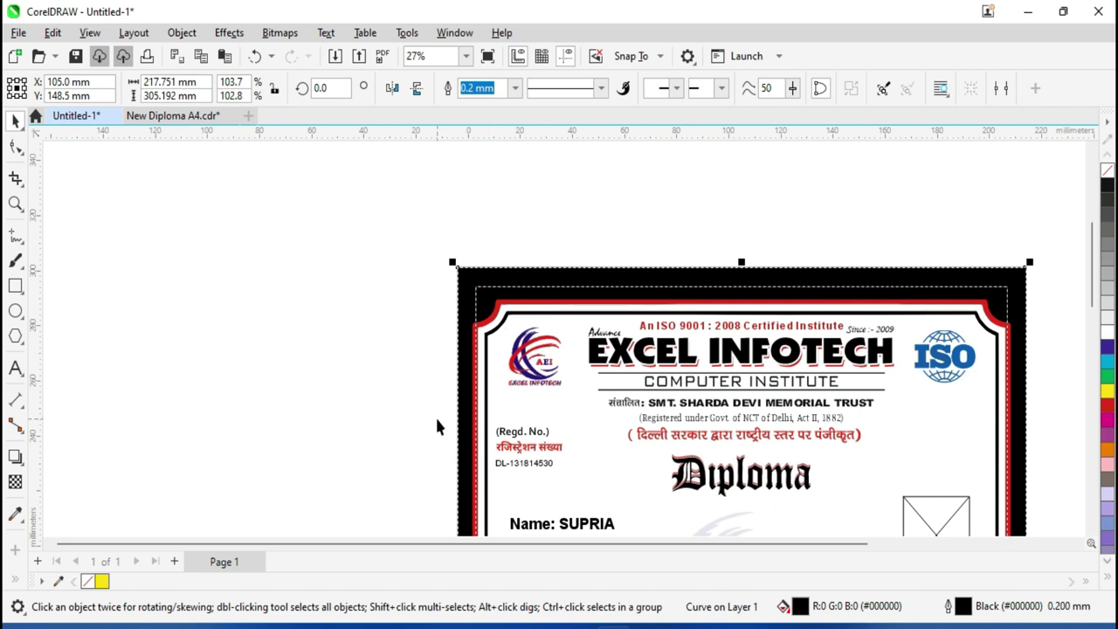
key("ctrl+z")
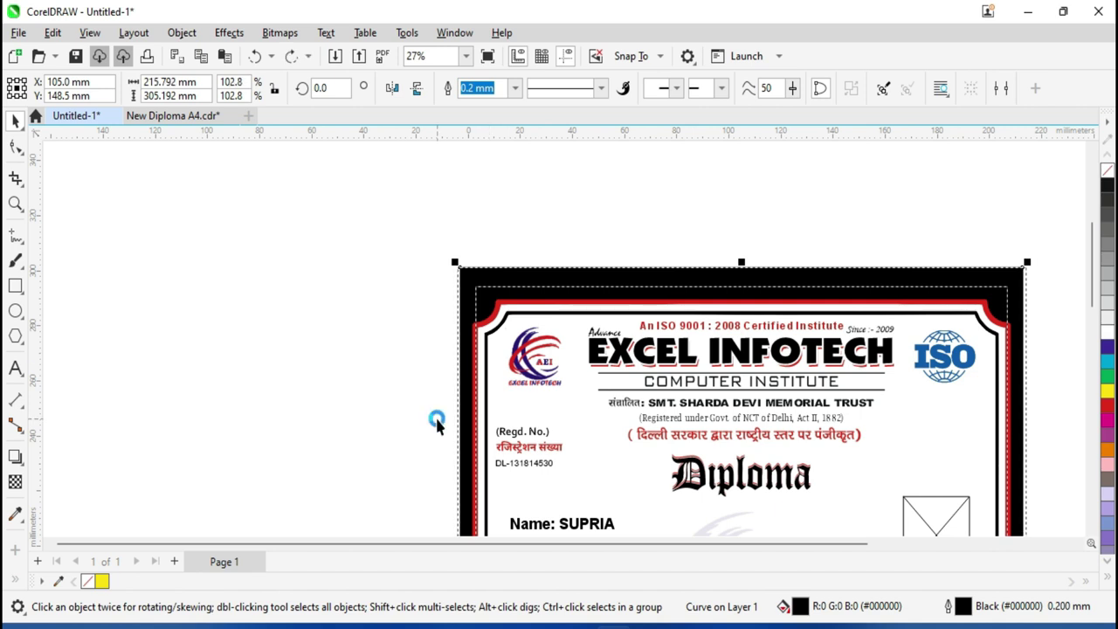
left_click(388, 332)
Draw a horizontal Pen tool line about 4.3 mm long outside the page's upper-left corner
scroll(448, 314, "up", 3)
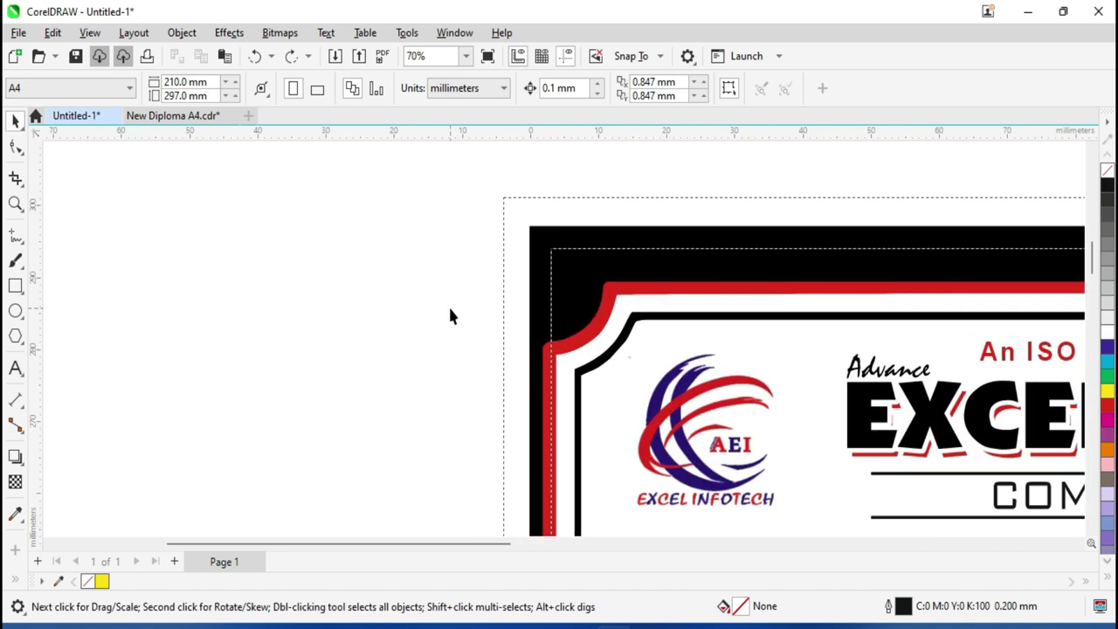
scroll(507, 192, "up", 3)
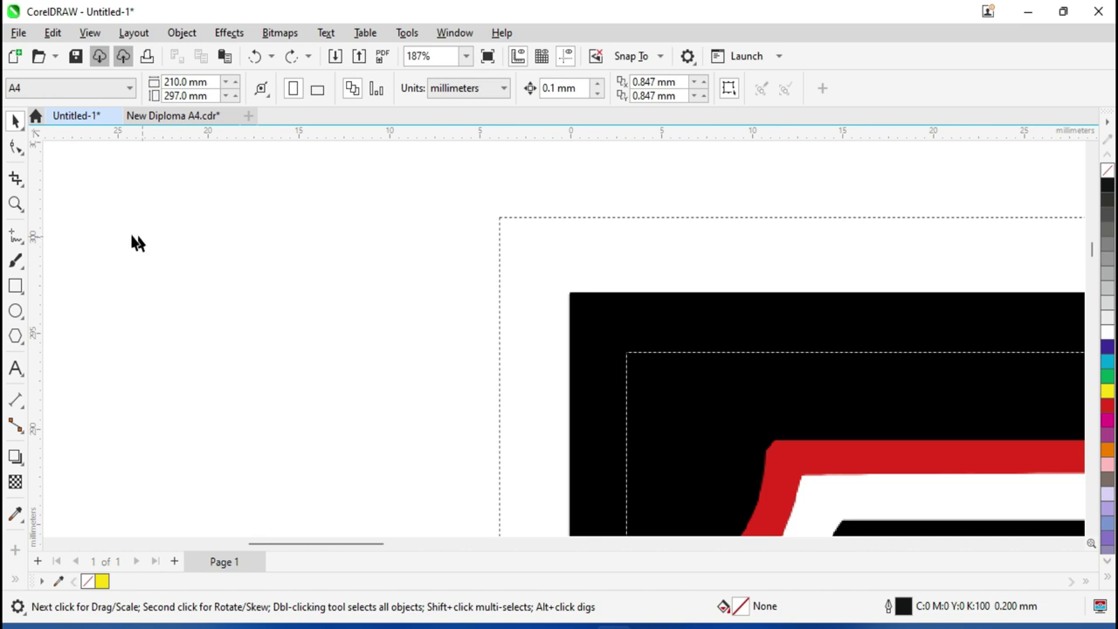
left_click(18, 242)
left_click(63, 294)
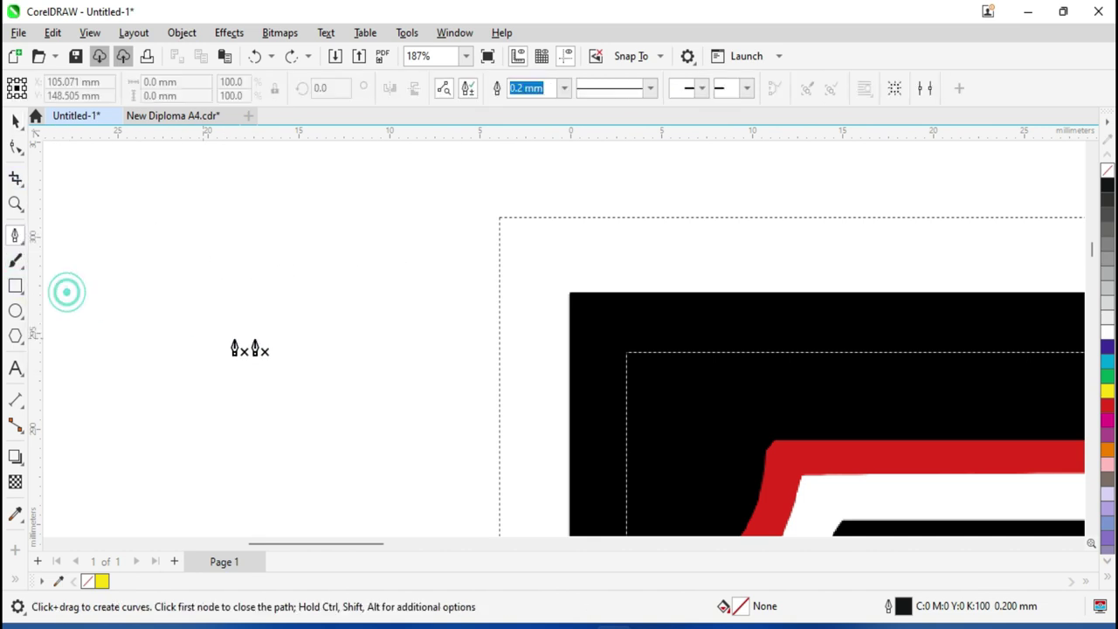
left_click(298, 301)
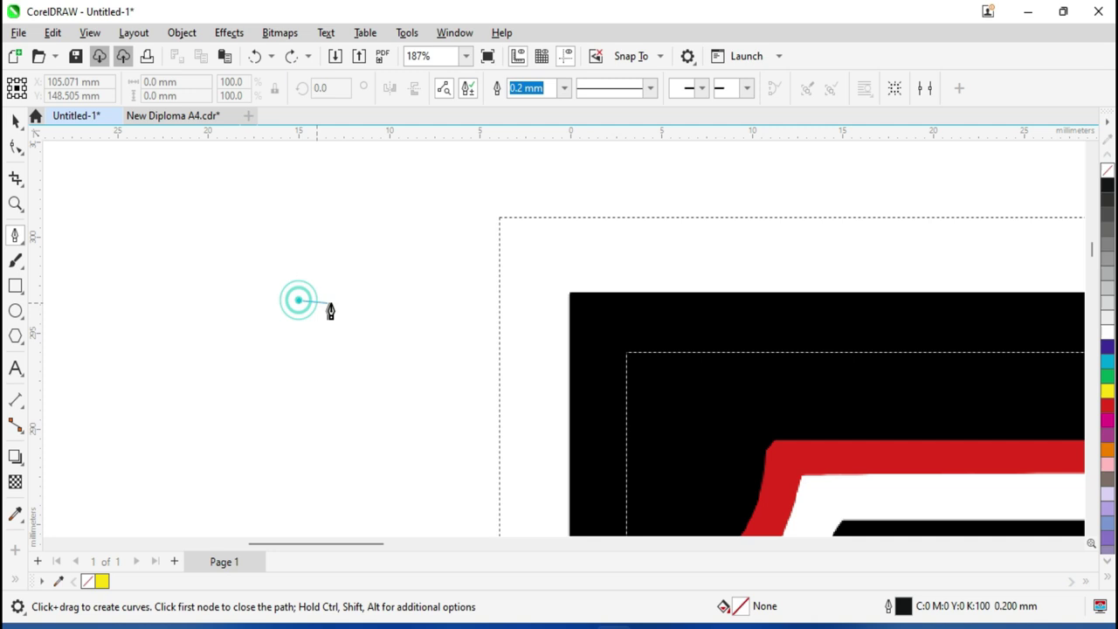
double_click(382, 301)
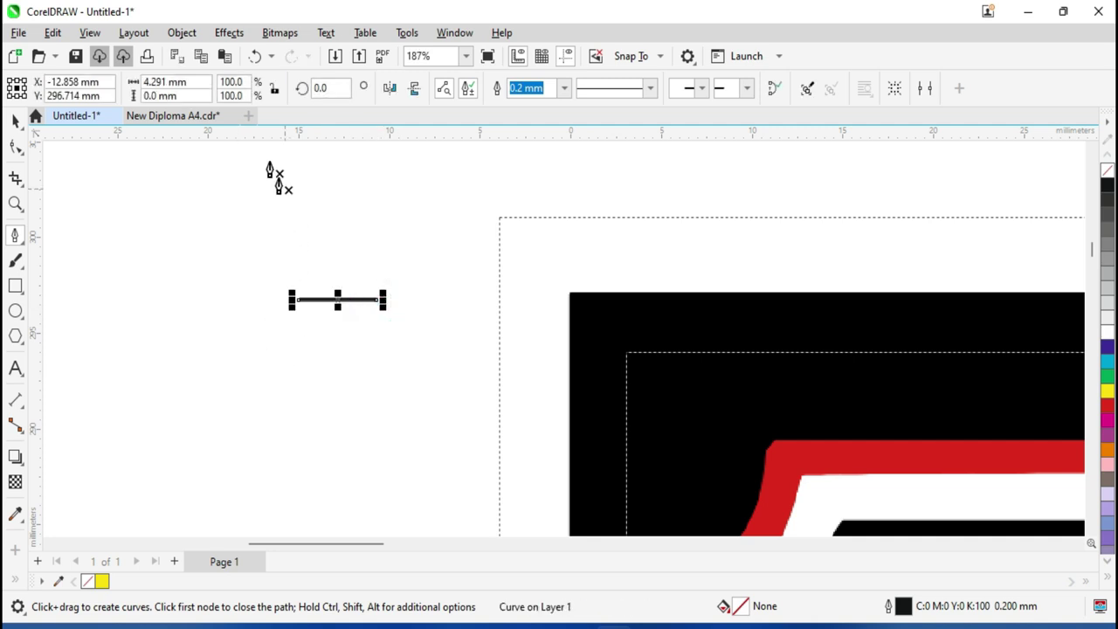
Set the line's length to 3.0 mm, give it a red outline and deselect it
left_click(197, 81)
type("3.0 mm")
key("Return")
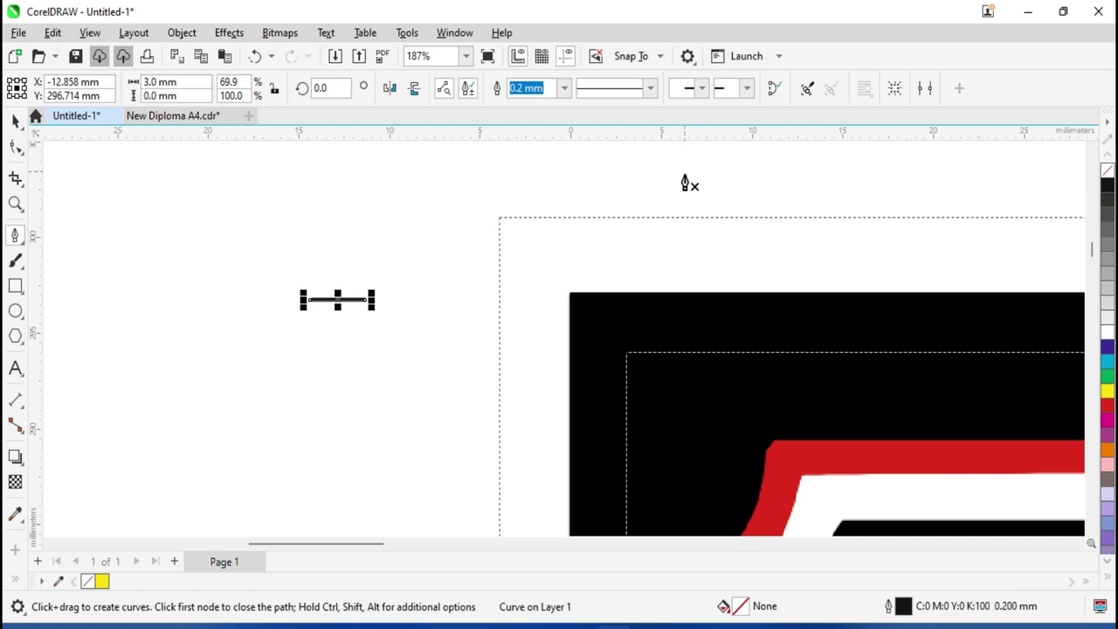
left_click(15, 120)
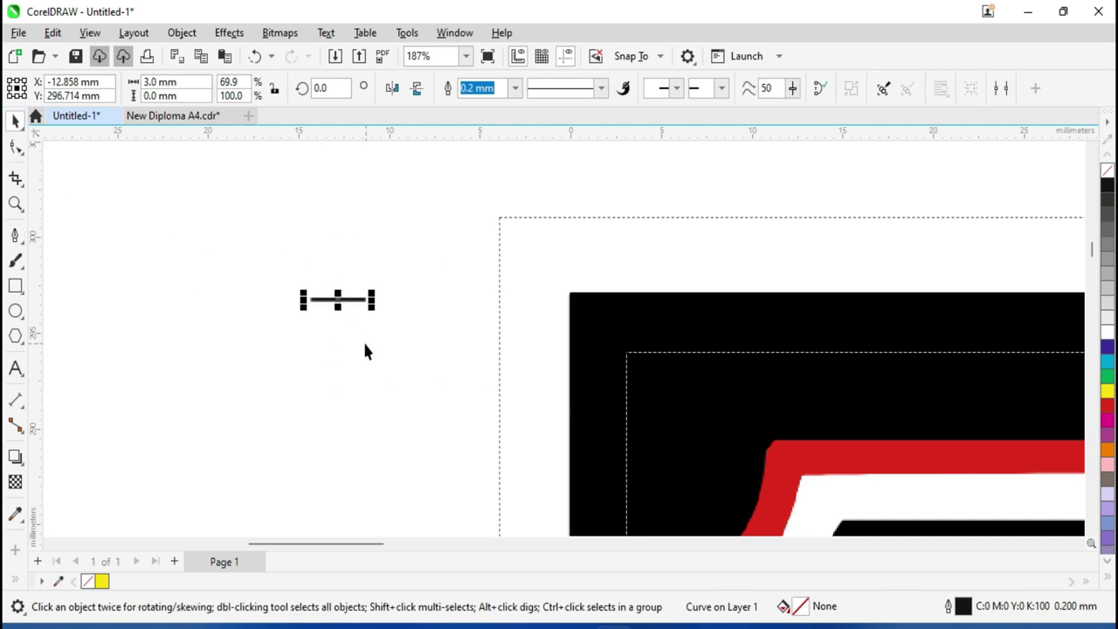
right_click(1108, 417)
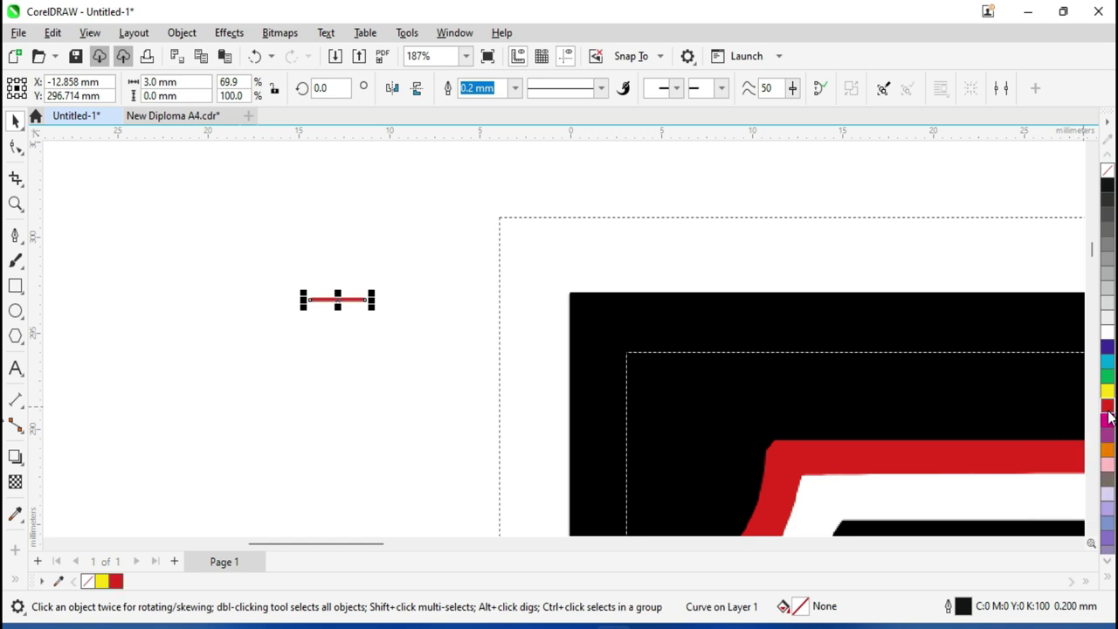
left_click(389, 391)
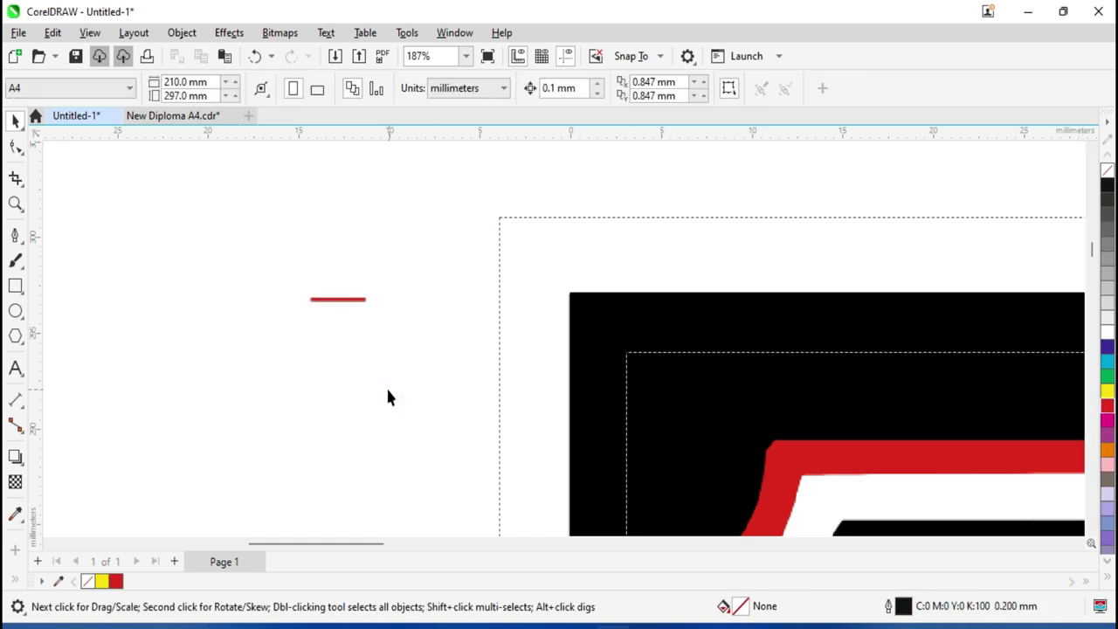
Move the red line onto the left bleed line and align it with the top edge of the black background
left_click(334, 299)
left_click_drag(339, 300, 502, 301)
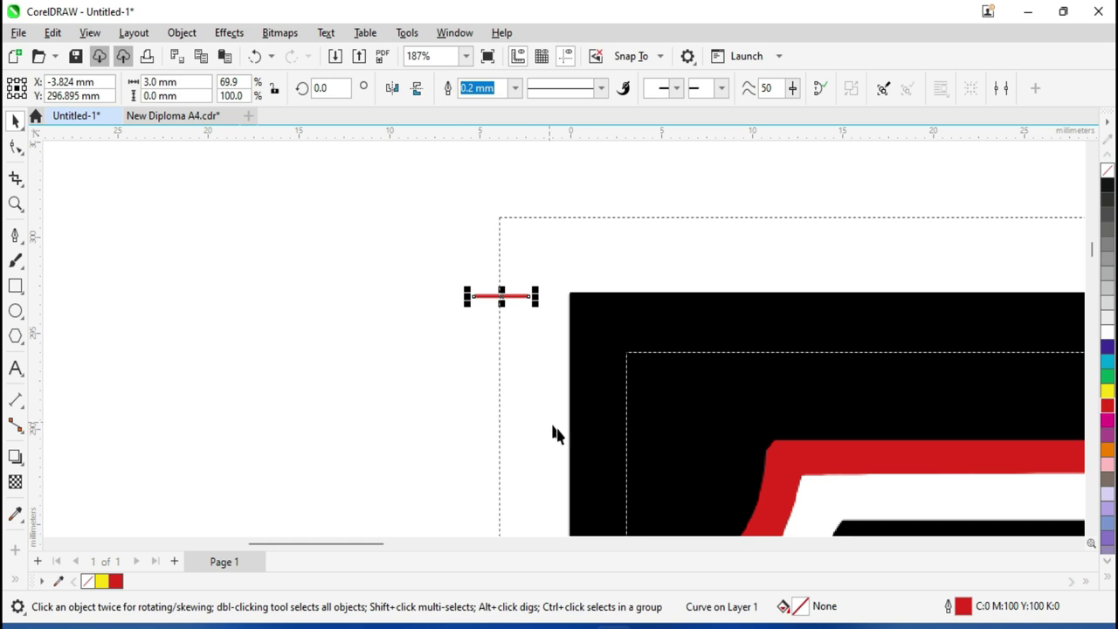
left_click(609, 330)
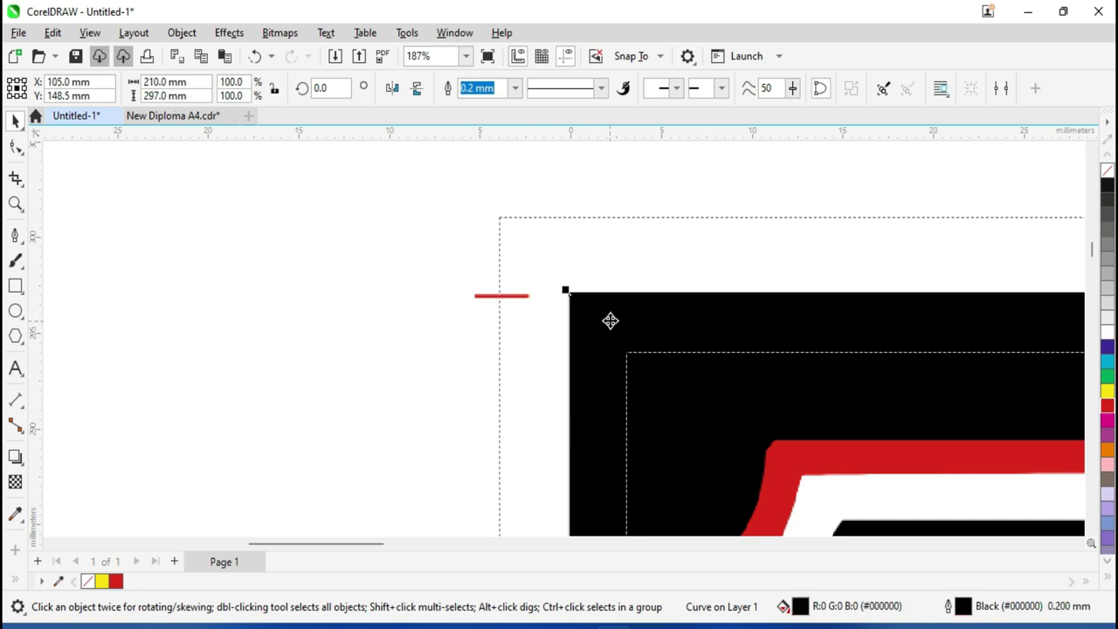
left_click(502, 300, "shift")
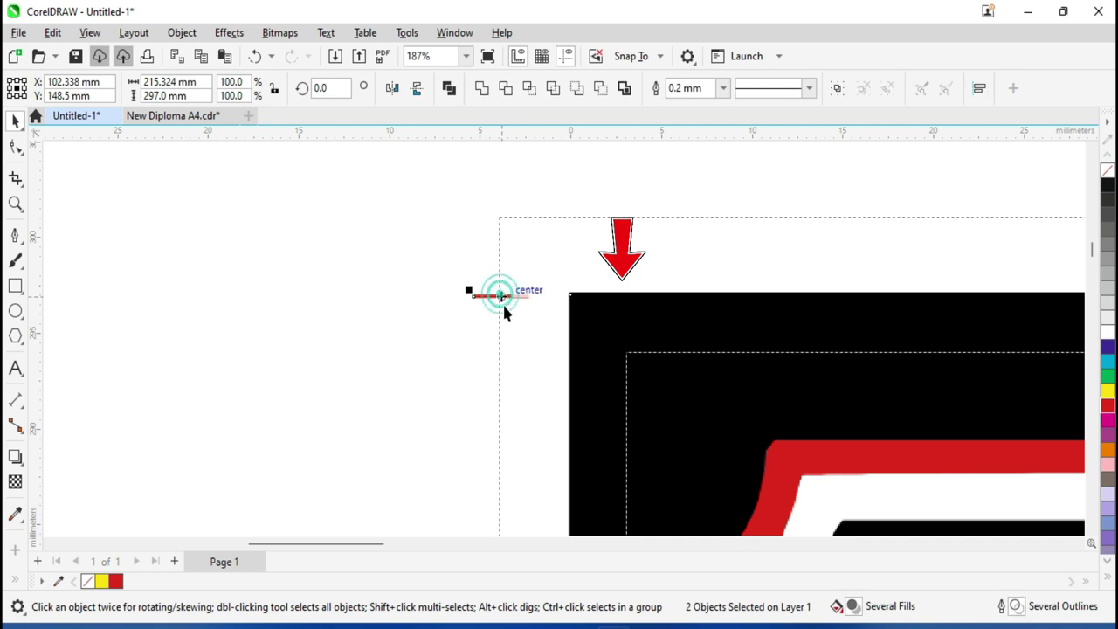
scroll(505, 316, "up", 3)
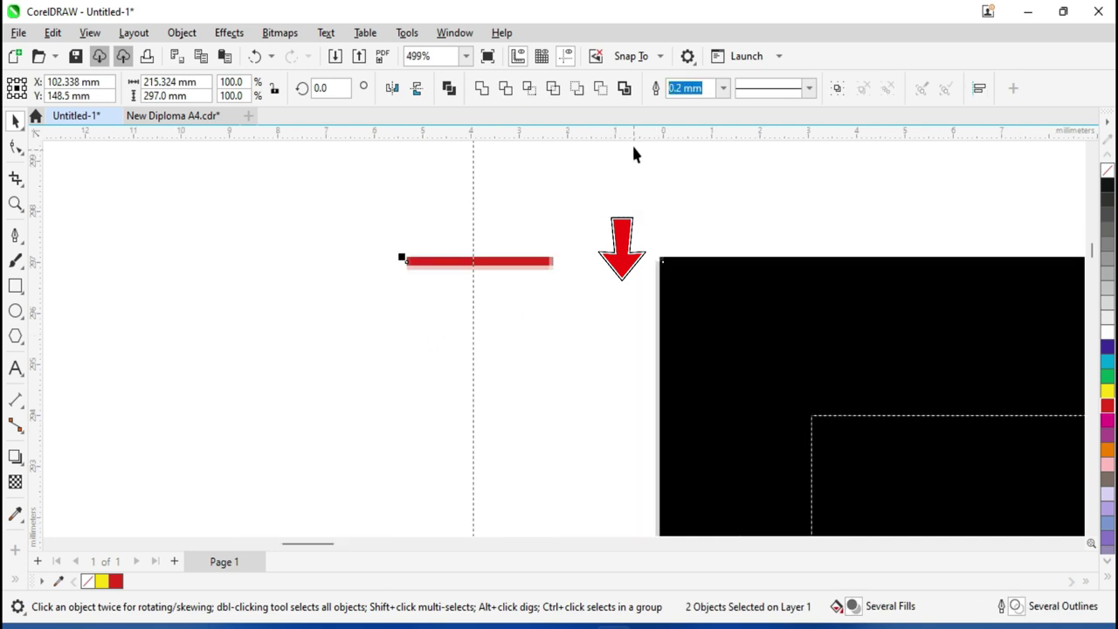
Pull out a temporary horizontal guideline above the black background and delete it
left_click_drag(632, 140, 594, 210)
left_click(594, 212)
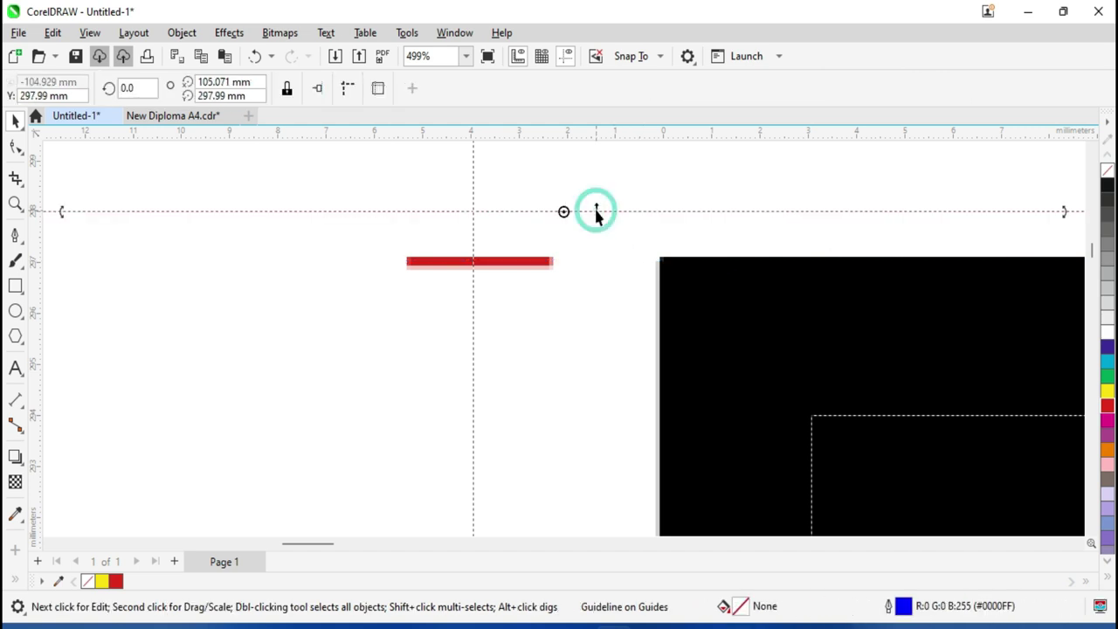
key("Delete")
Copy and paste the red line in place and rotate the copy 90 degrees
scroll(572, 277, "down", 5)
left_click_drag(512, 250, 588, 303)
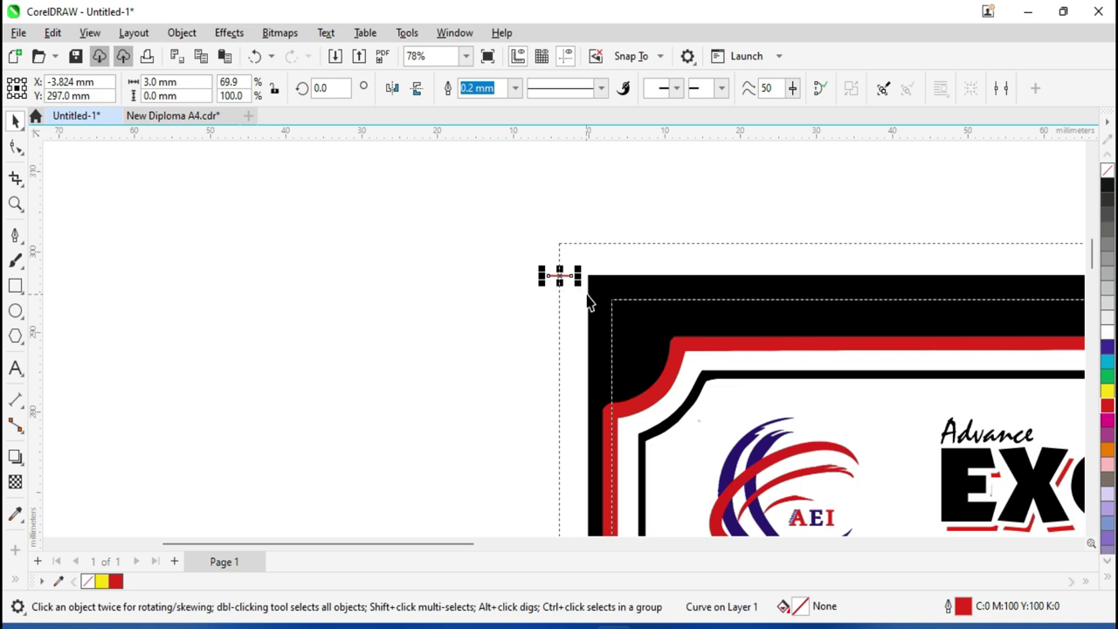
key("ctrl+c")
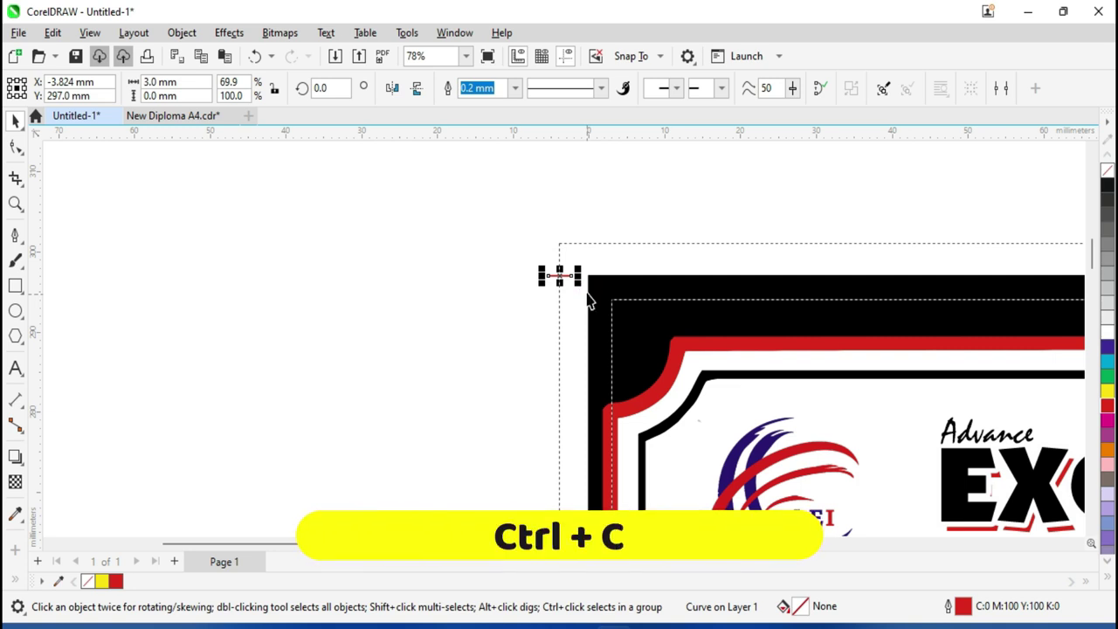
key("ctrl+v")
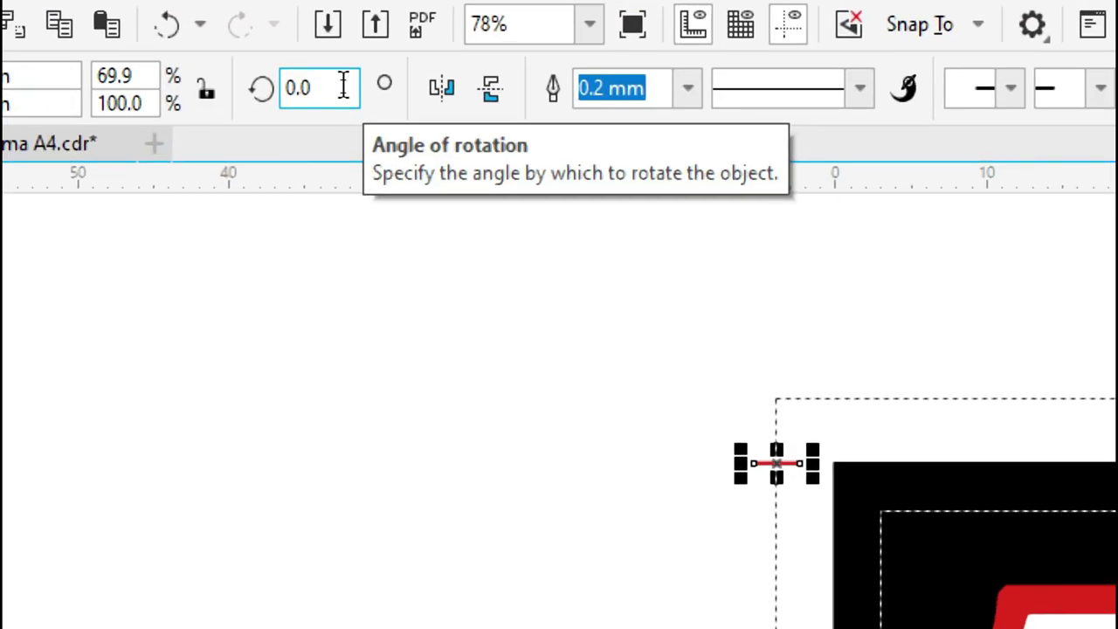
left_click(338, 85)
key("BackSpace")
key("BackSpace")
key("BackSpace")
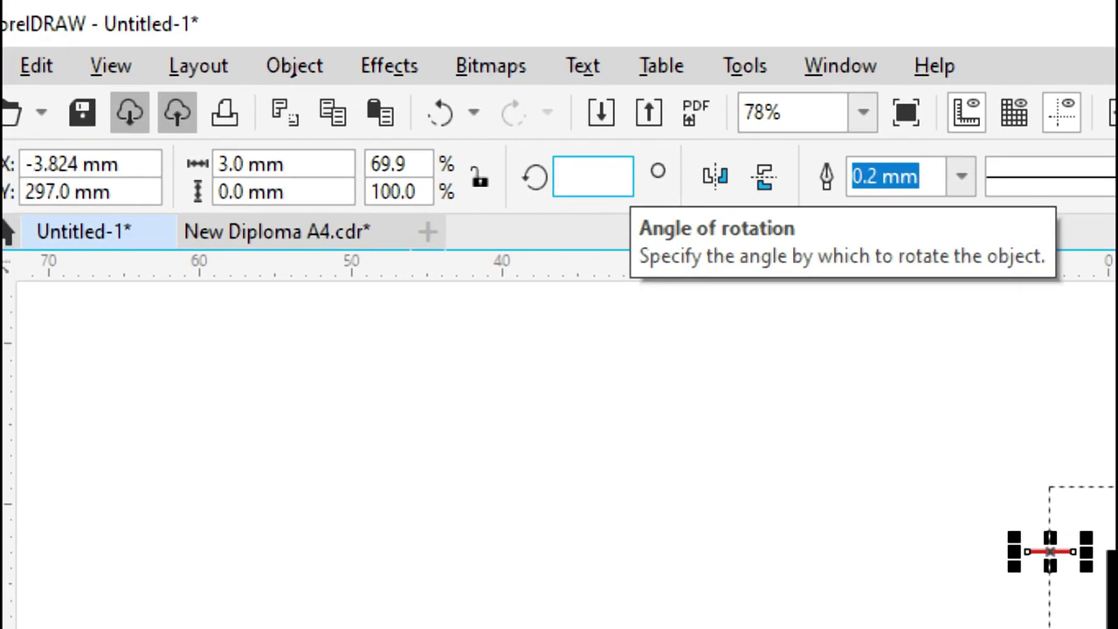
type("9")
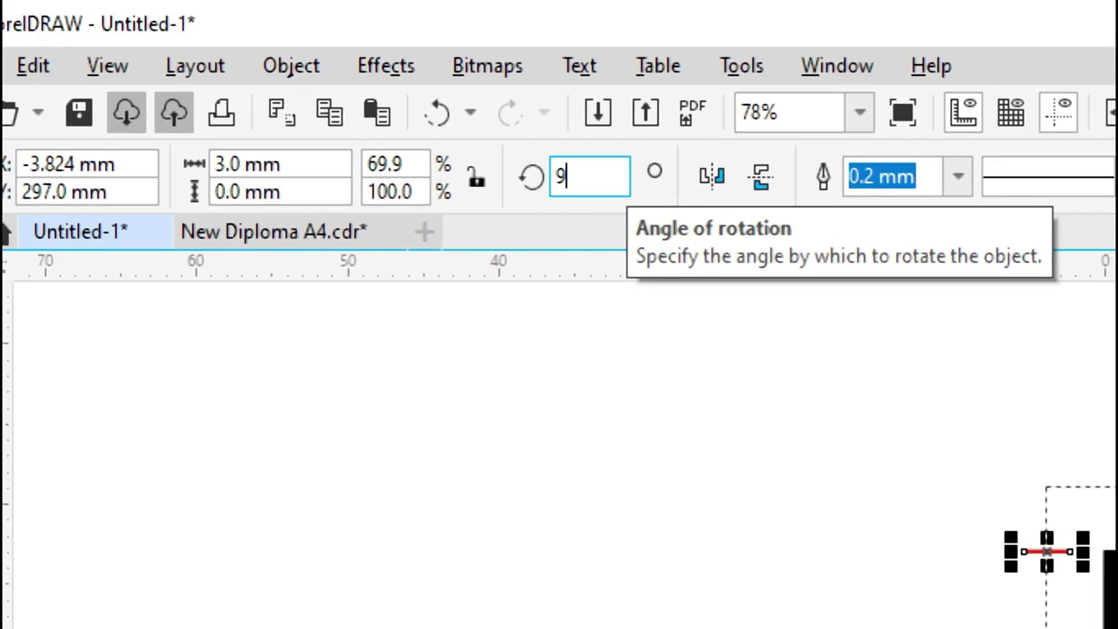
type("0")
key("Return")
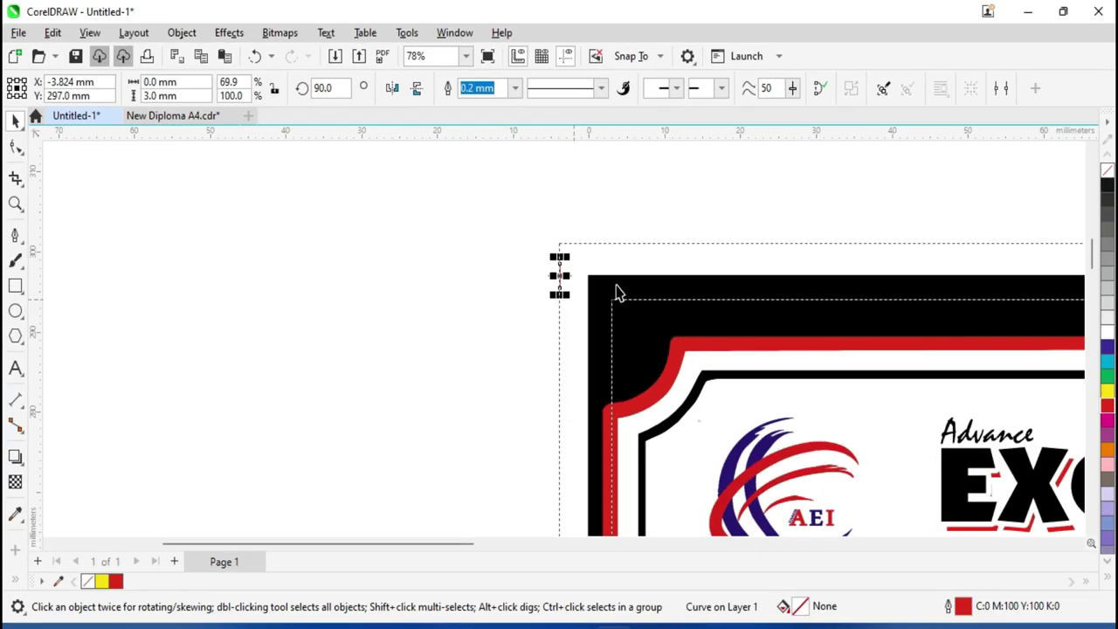
left_click(663, 199)
Move the vertical red line onto the top bleed line and align it with the left edge of the black background
scroll(539, 311, "up", 5)
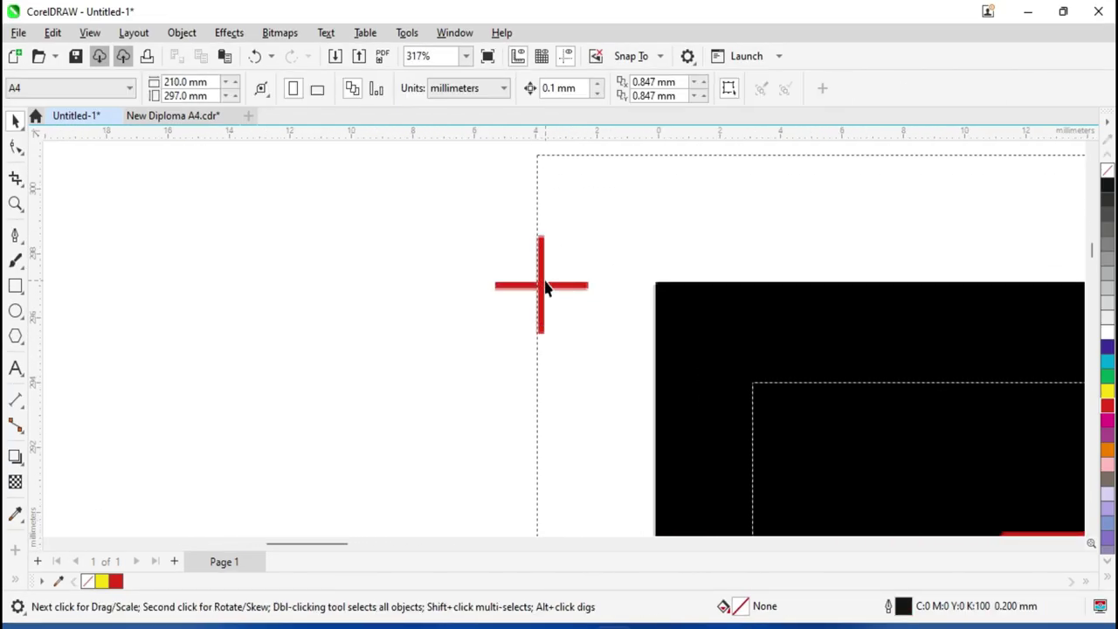
scroll(545, 288, "down", 1)
left_click_drag(547, 307, 608, 251)
scroll(636, 295, "up", 2)
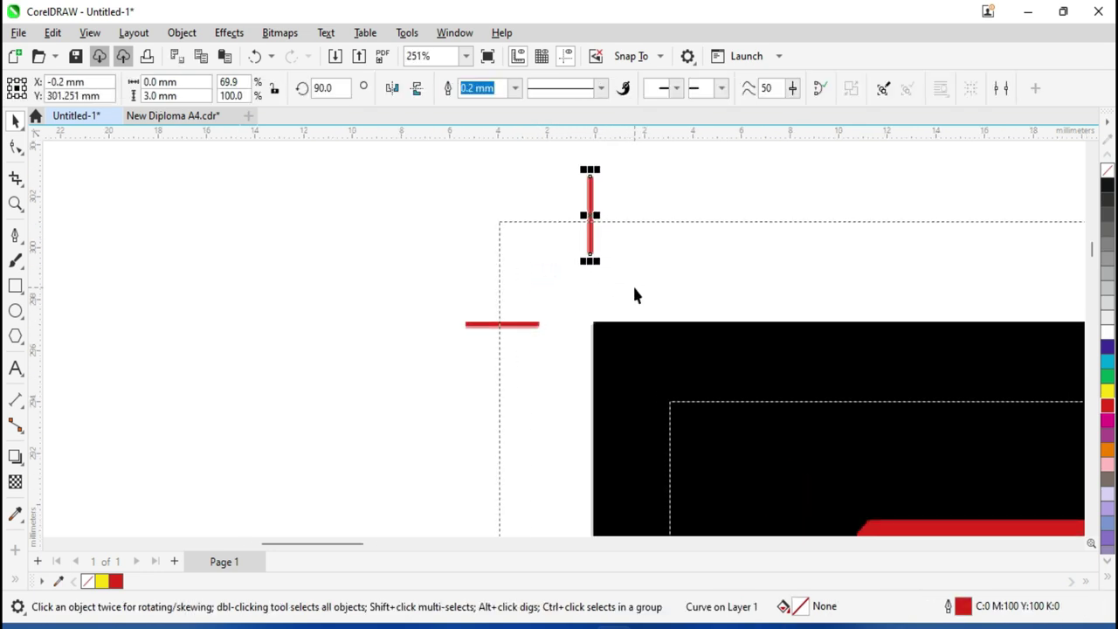
left_click(616, 365, "shift")
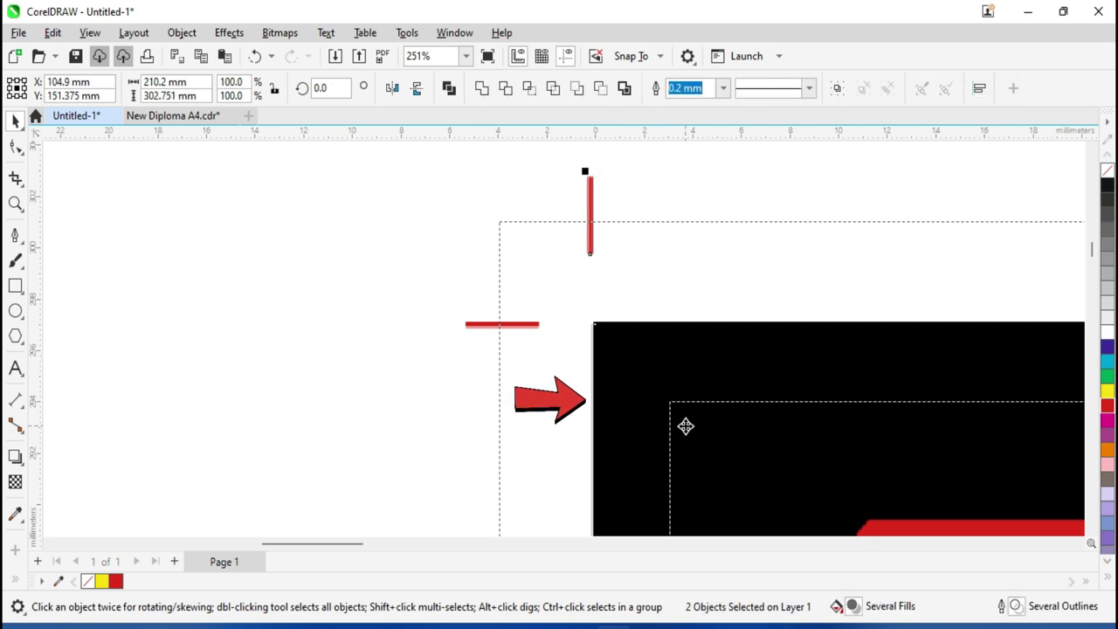
key("l")
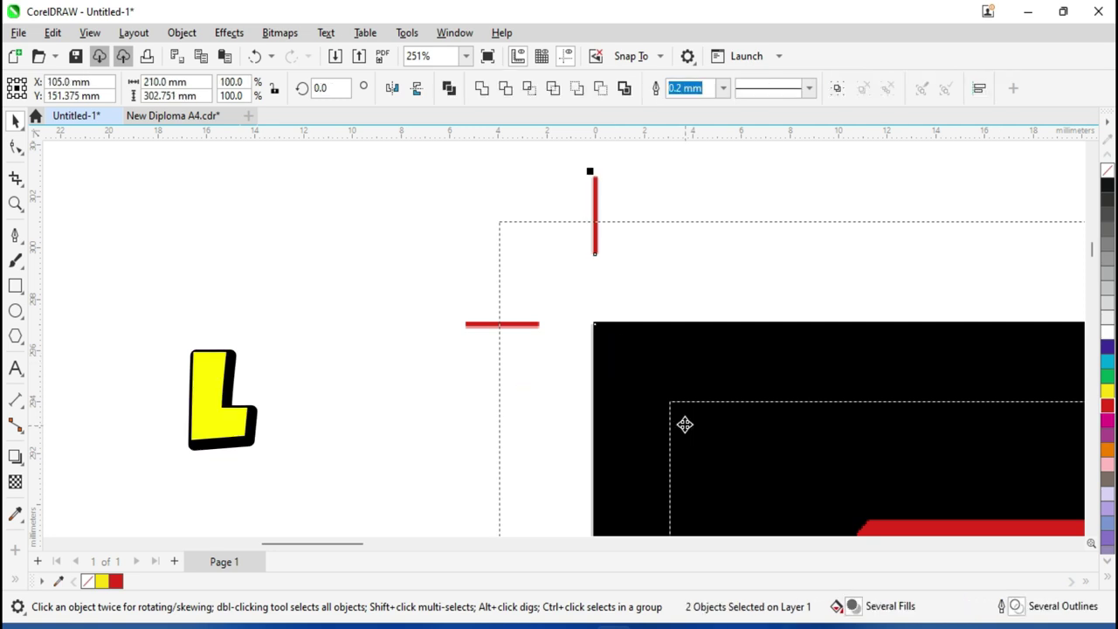
Check the vertical line's alignment with the background's left edge using a vertical guideline at 0.0 mm
left_click(337, 390)
left_click_drag(35, 407, 595, 422)
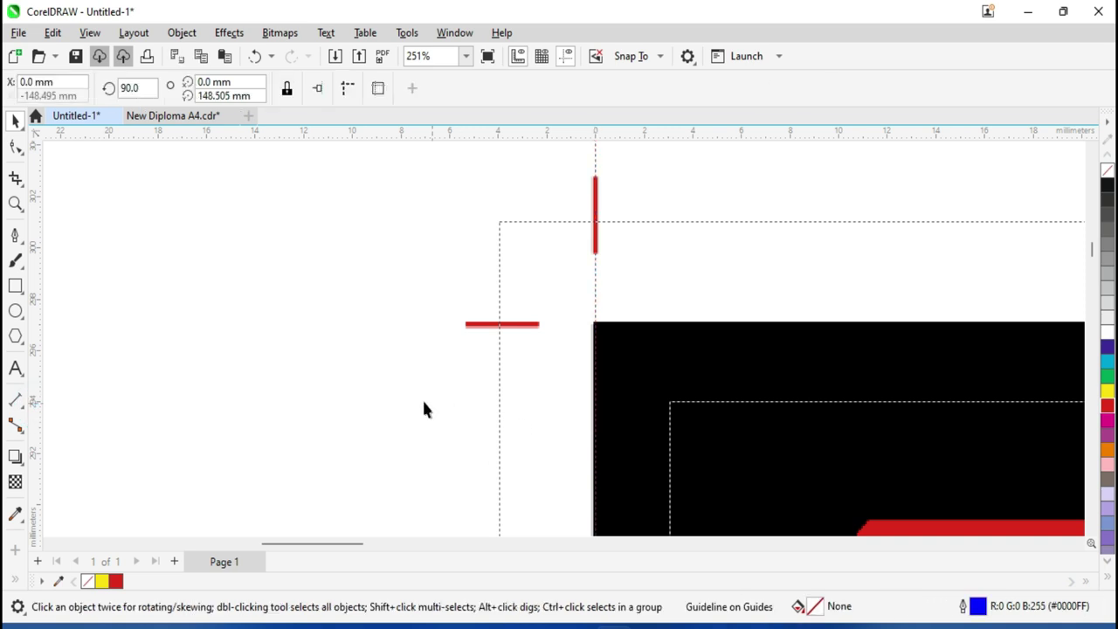
left_click(596, 293)
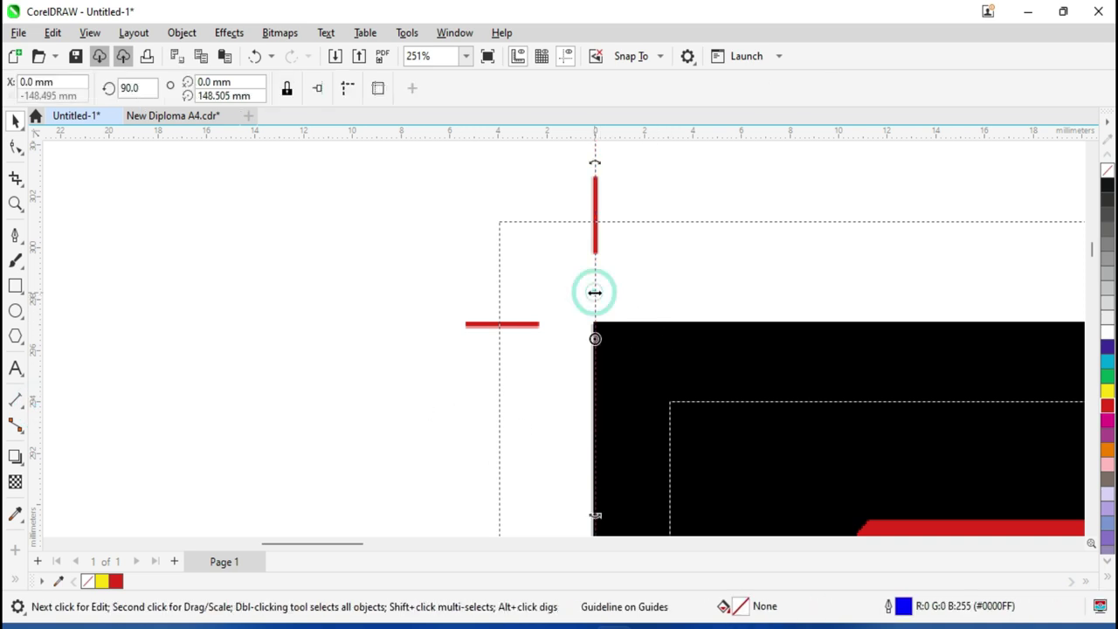
Group the red marks at the upper-left corner and mirror a copy of the group horizontally
scroll(595, 292, "down", 3)
left_click_drag(602, 284, 624, 333)
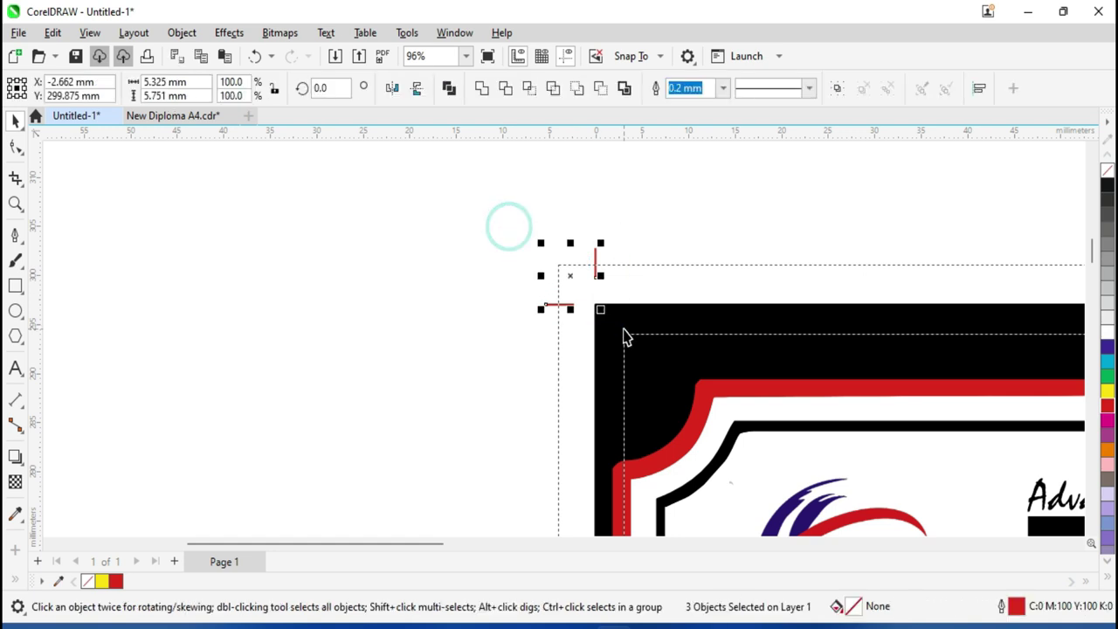
key("ctrl+g")
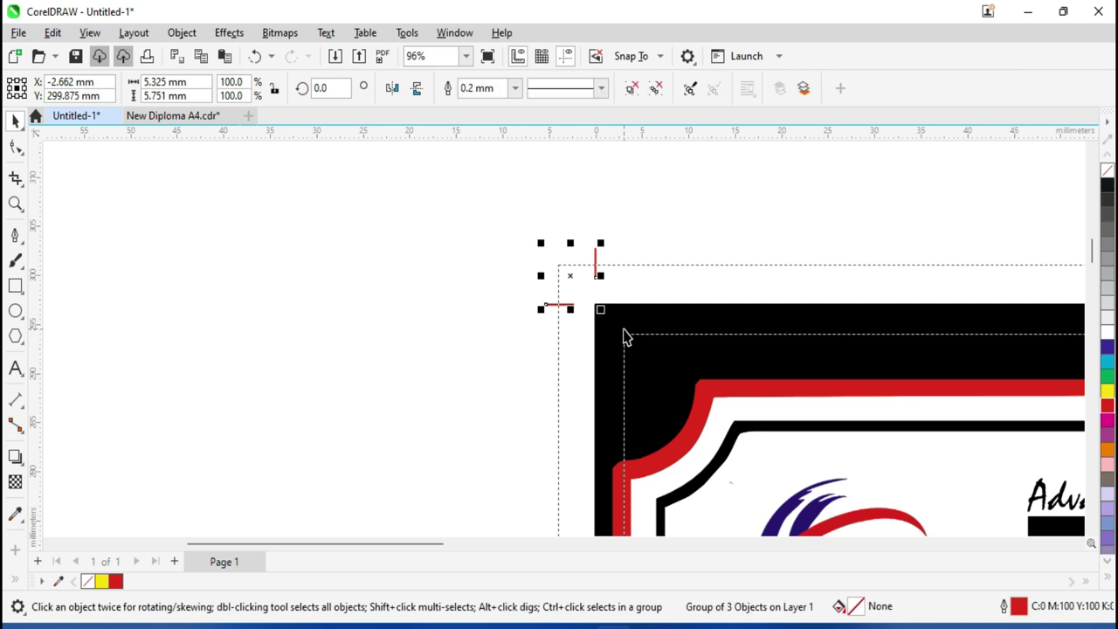
left_click(623, 328)
left_click(393, 89)
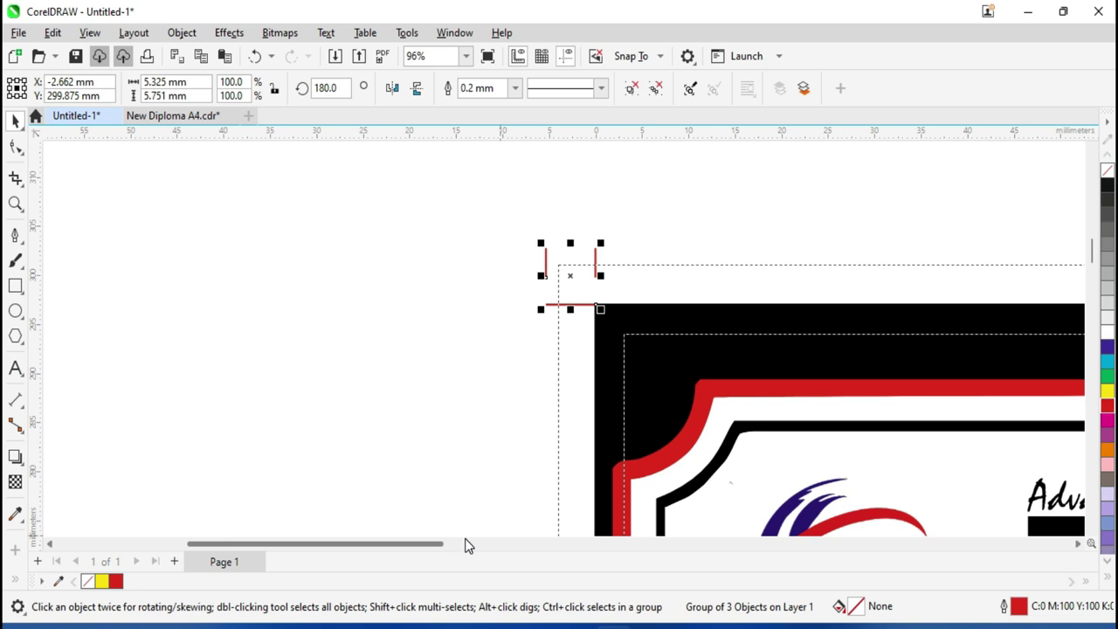
Align the mirrored corner marks to the black background's right edge, and move them just outside its upper-right corner
left_click(779, 320, "shift")
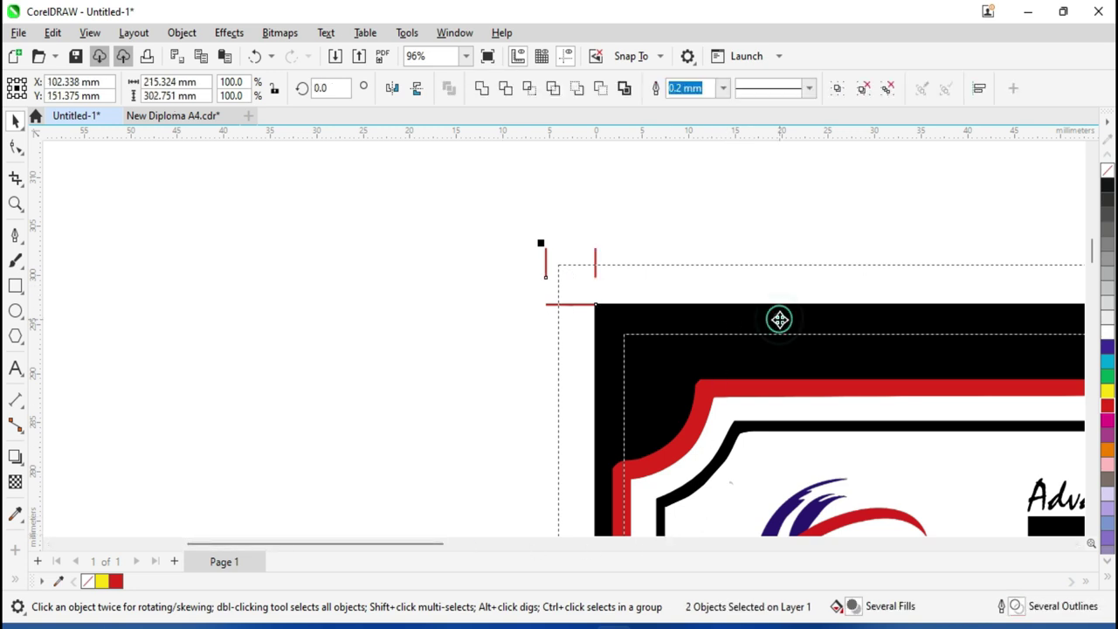
key("l")
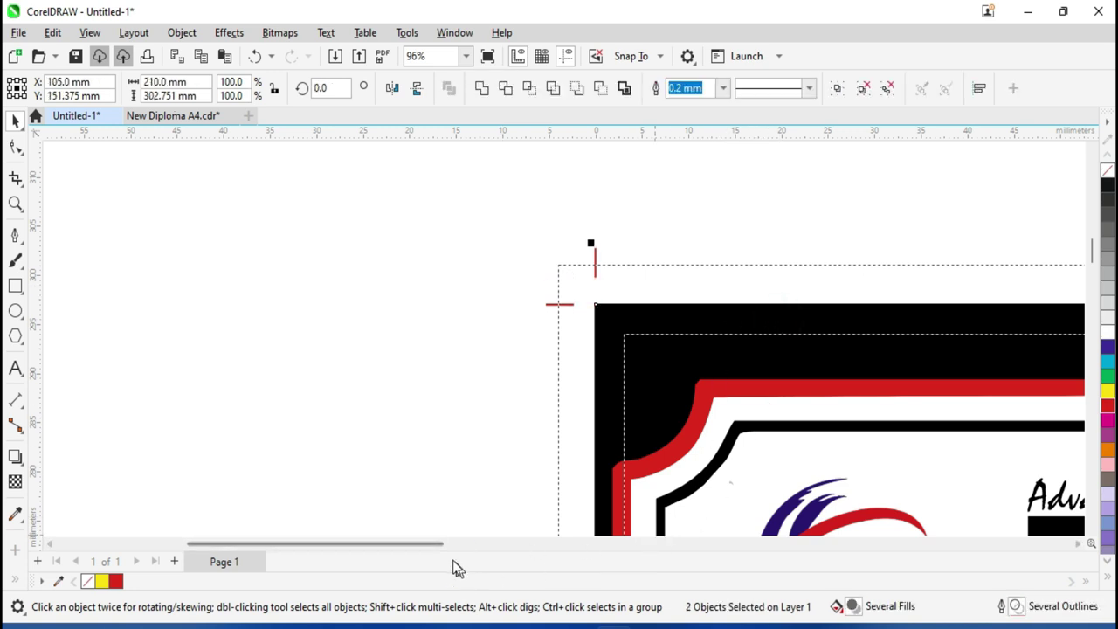
left_click_drag(434, 545, 878, 564)
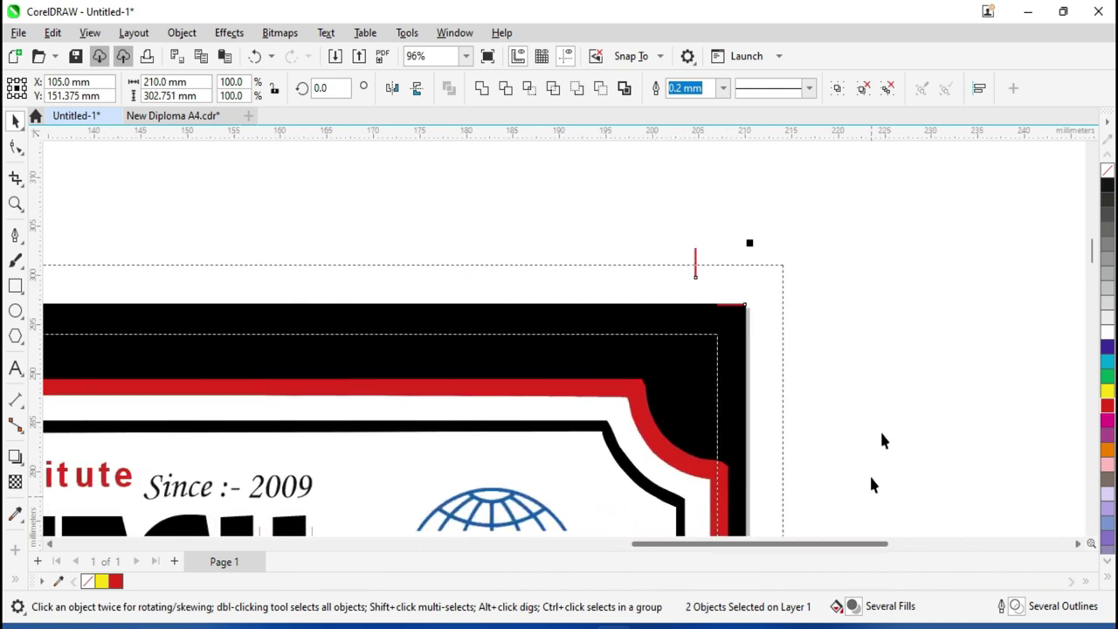
left_click(883, 401)
left_click(696, 262)
left_click_drag(696, 260, 751, 278)
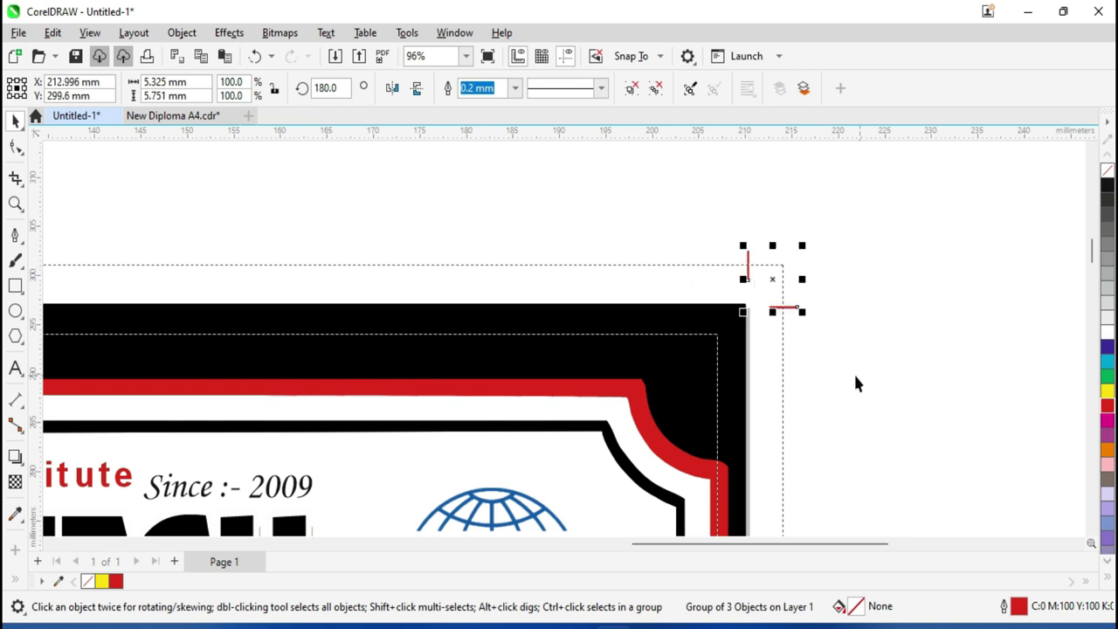
Ungroup the mirrored marks at the upper-right corner and align the vertical mark with the black background's right edge
key("ctrl+u")
left_click(854, 371)
scroll(736, 279, "up", 4)
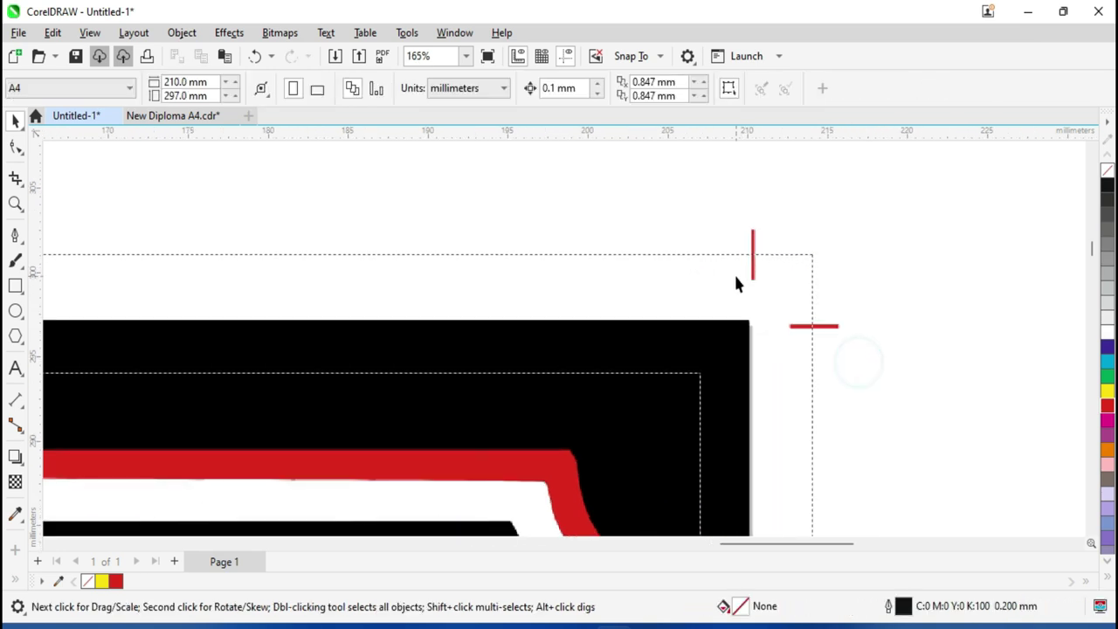
left_click(765, 278)
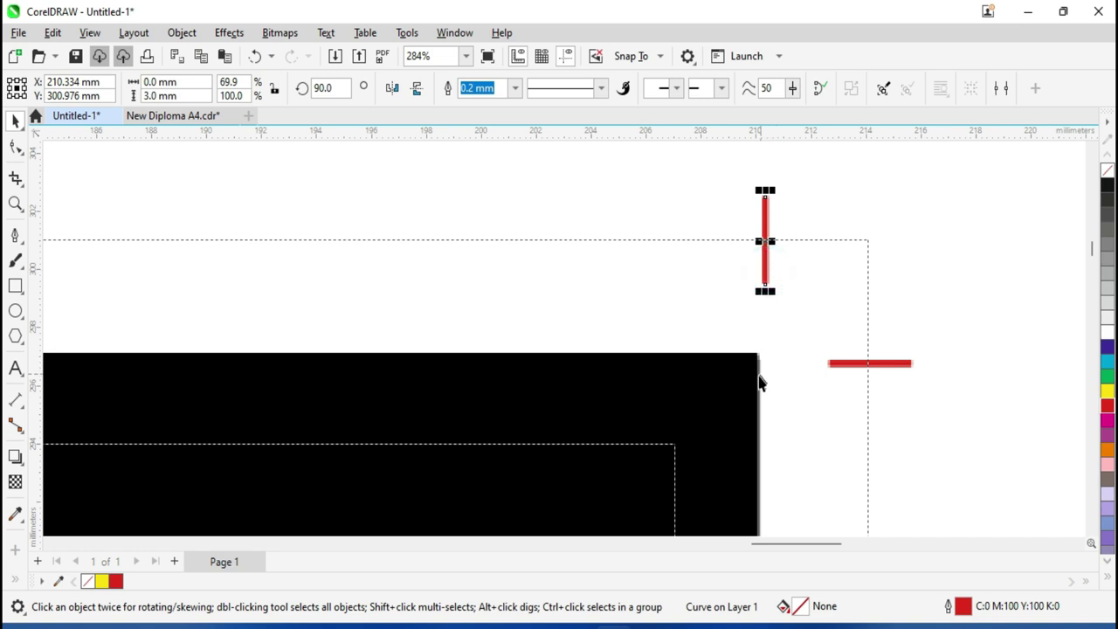
left_click(749, 405, "shift")
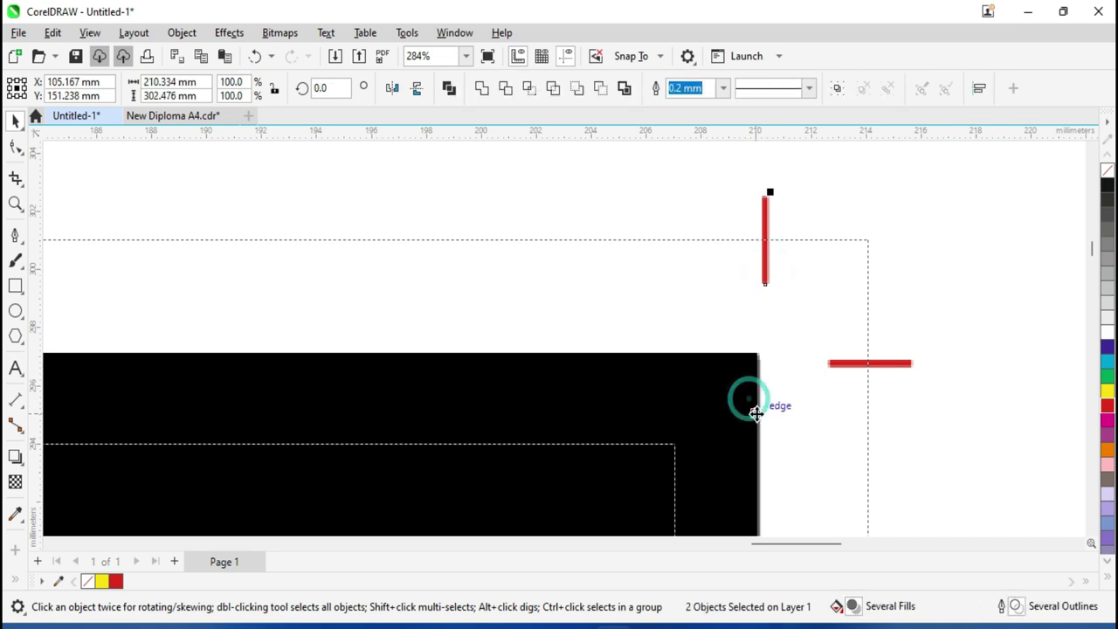
key("r")
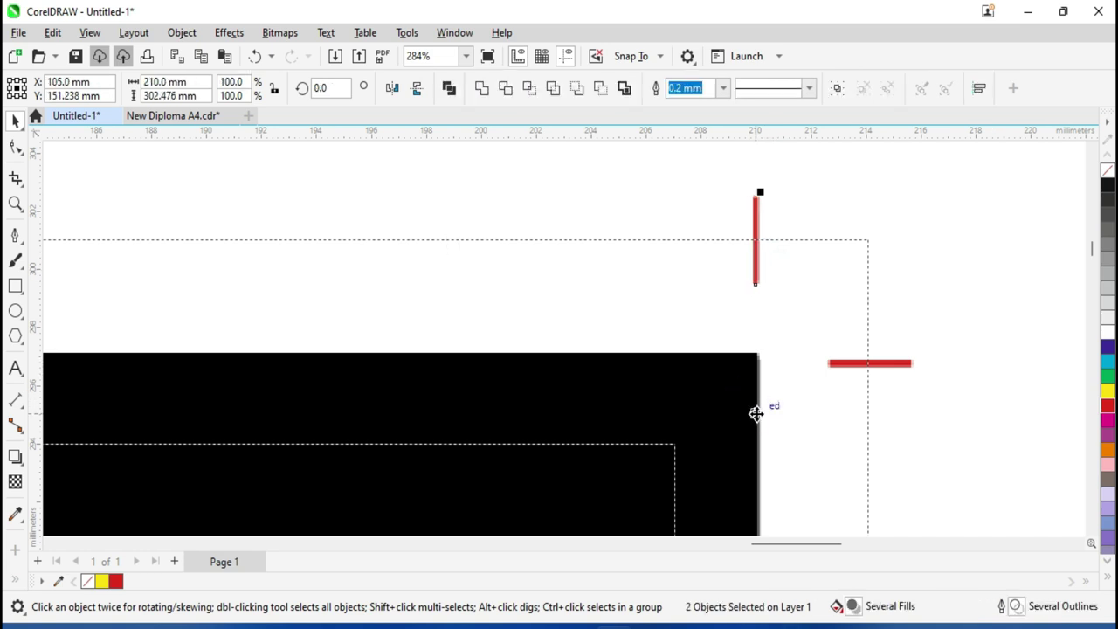
left_click(915, 388)
Align the upper-right horizontal mark with the black background's top edge and delete the duplicate horizontal mark below it
left_click(888, 364)
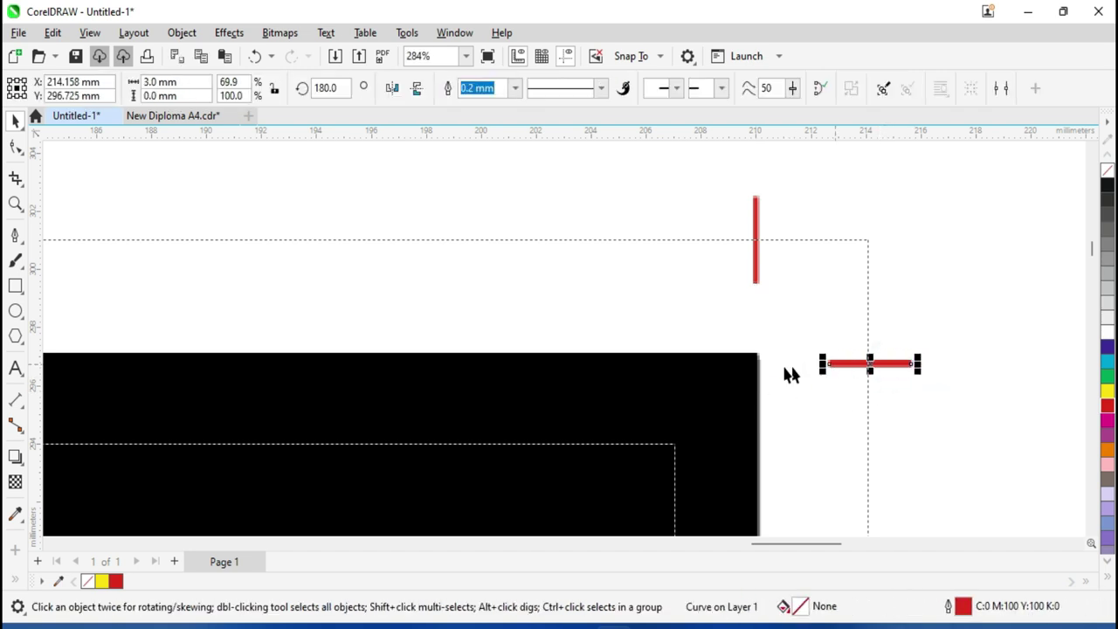
left_click(721, 372, "shift")
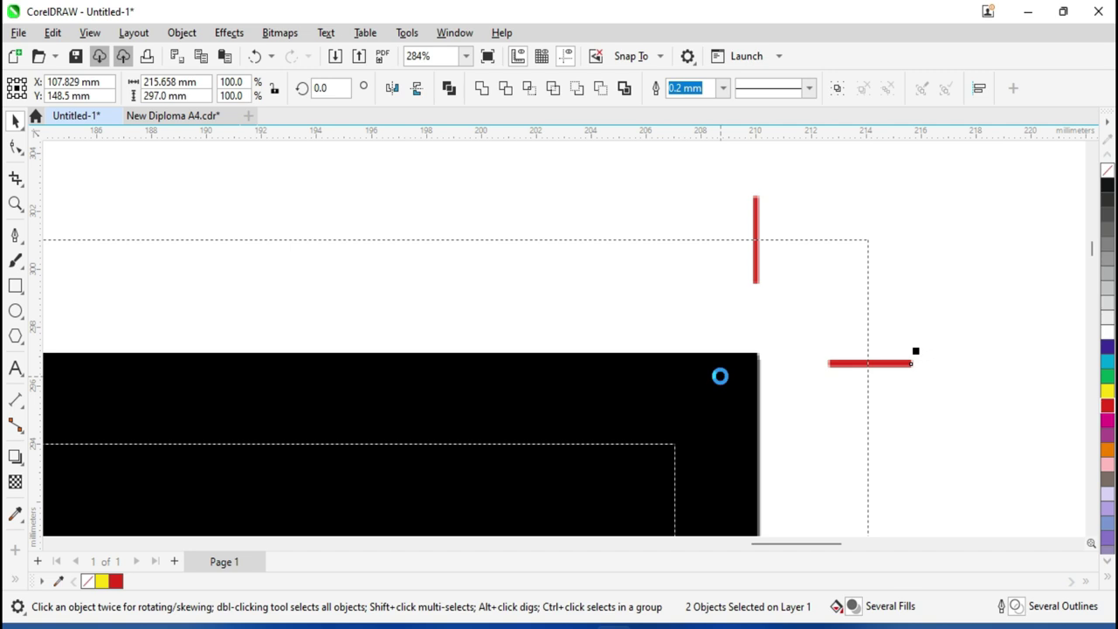
key("t")
left_click(880, 403)
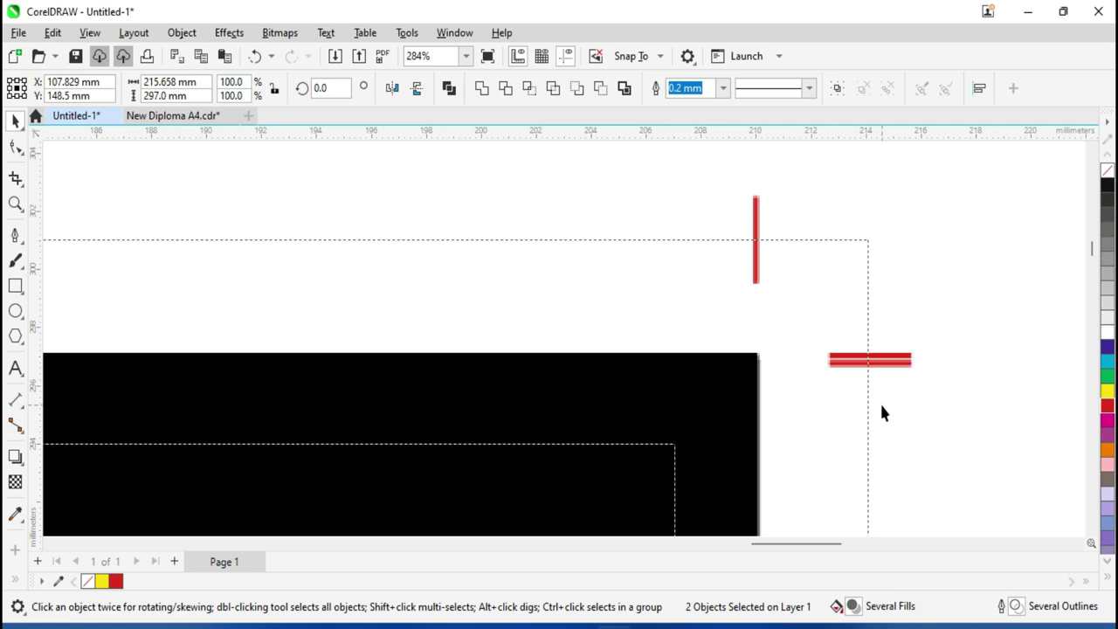
left_click(847, 363)
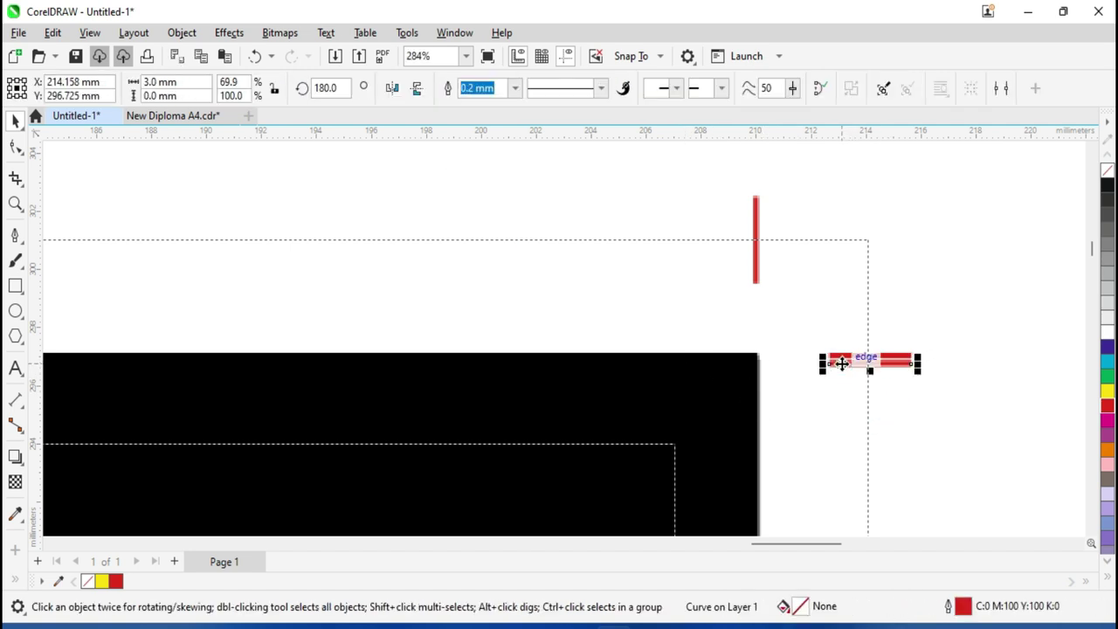
left_click(929, 434)
Select the red crop marks at both upper corners of the diploma and group them together
scroll(644, 454, "down", 4)
scroll(463, 448, "down", 1)
left_click_drag(689, 540, 418, 529)
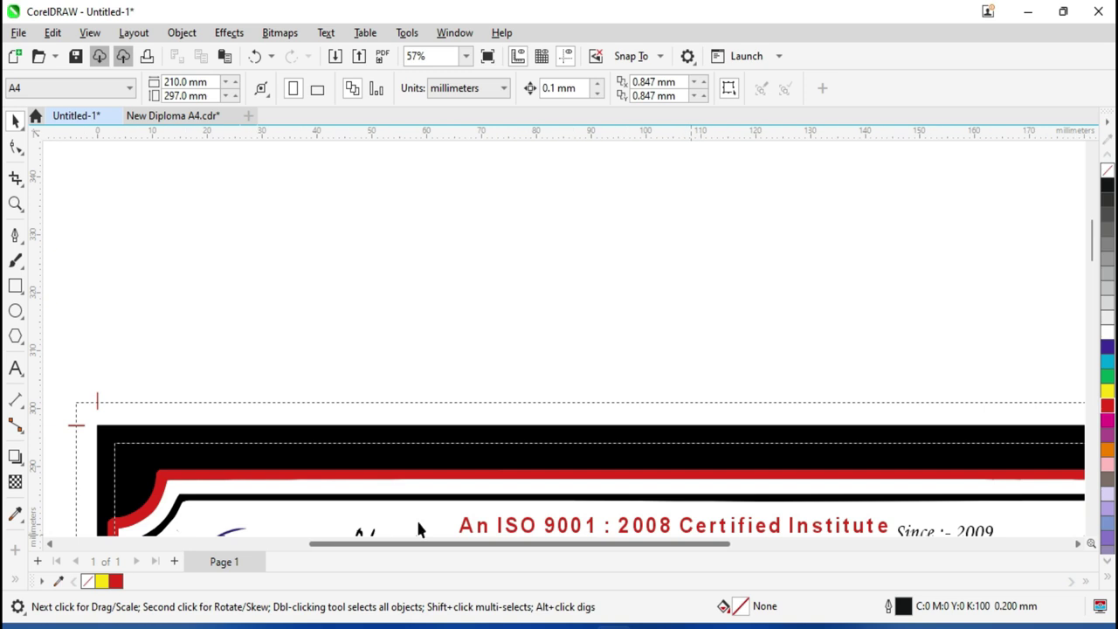
scroll(534, 365, "down", 1)
left_click_drag(257, 393, 987, 401)
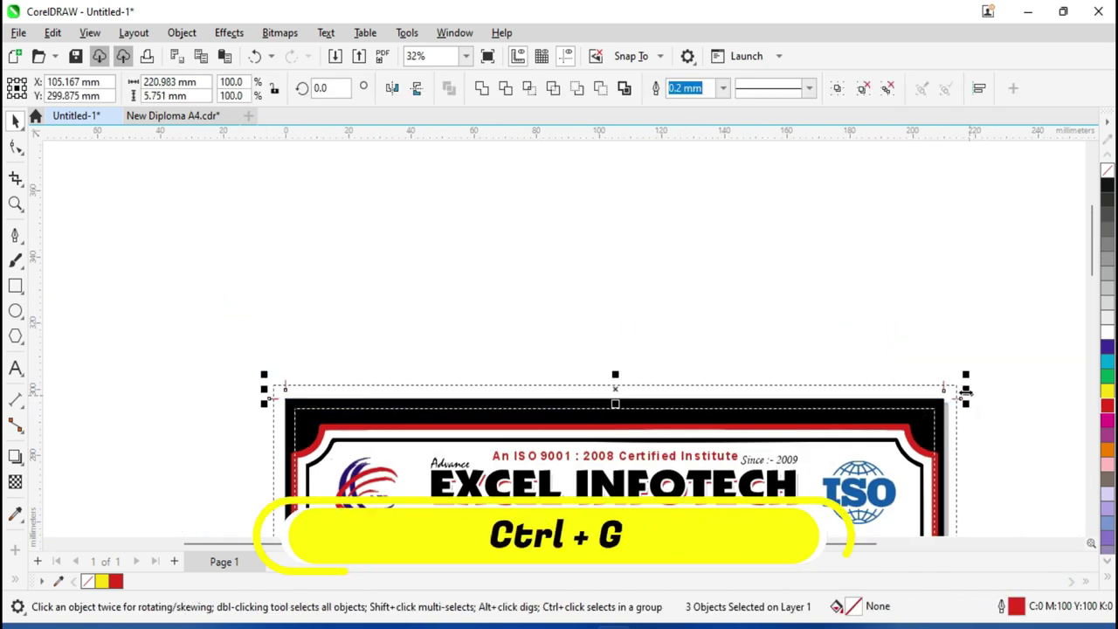
key("ctrl+g")
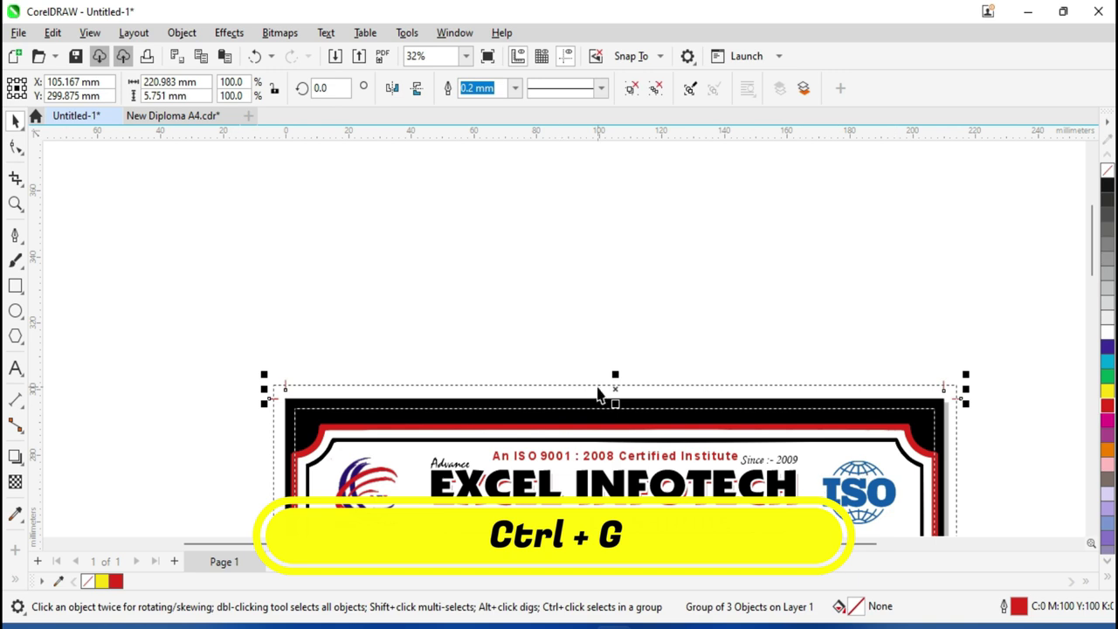
Place a copy of the top crop-mark group above the page and mirror the copy vertically
left_click_drag(617, 393, 619, 342)
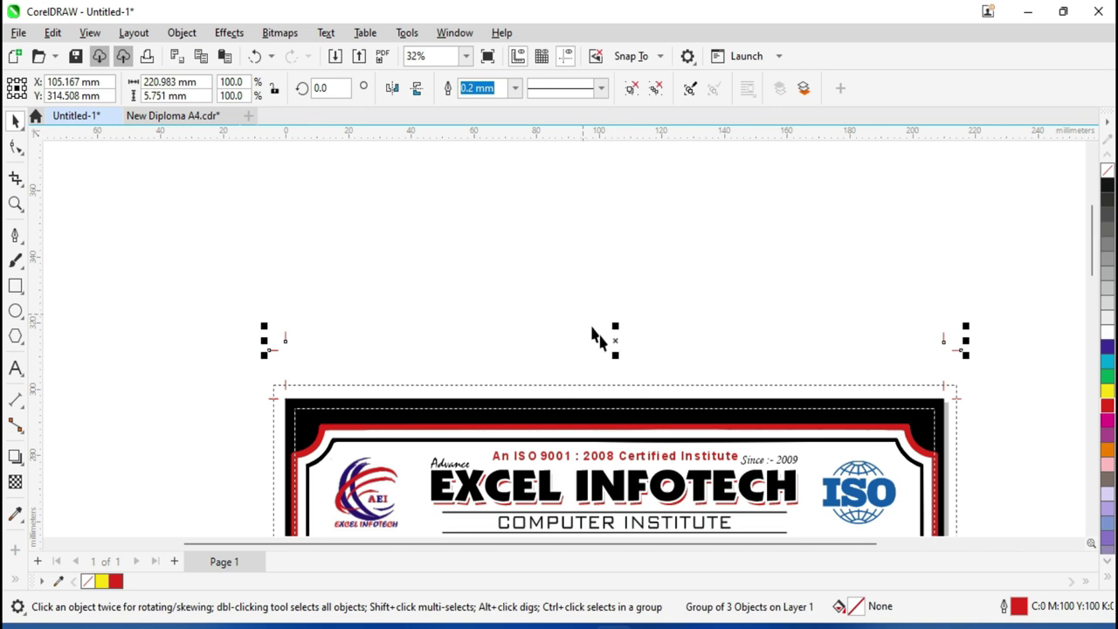
left_click(417, 90)
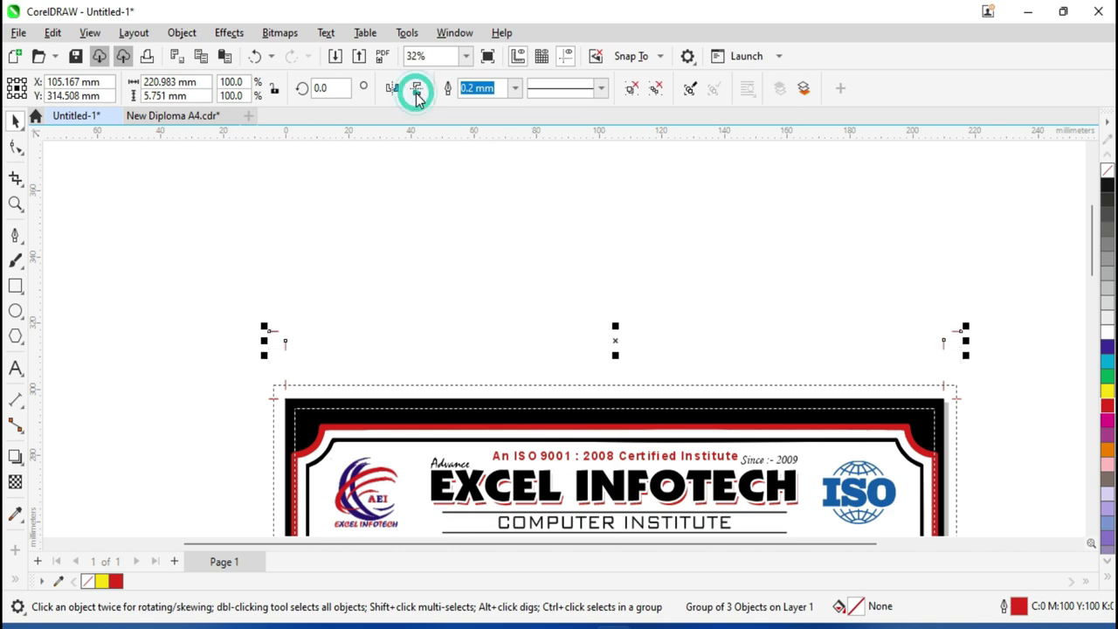
left_click(523, 262)
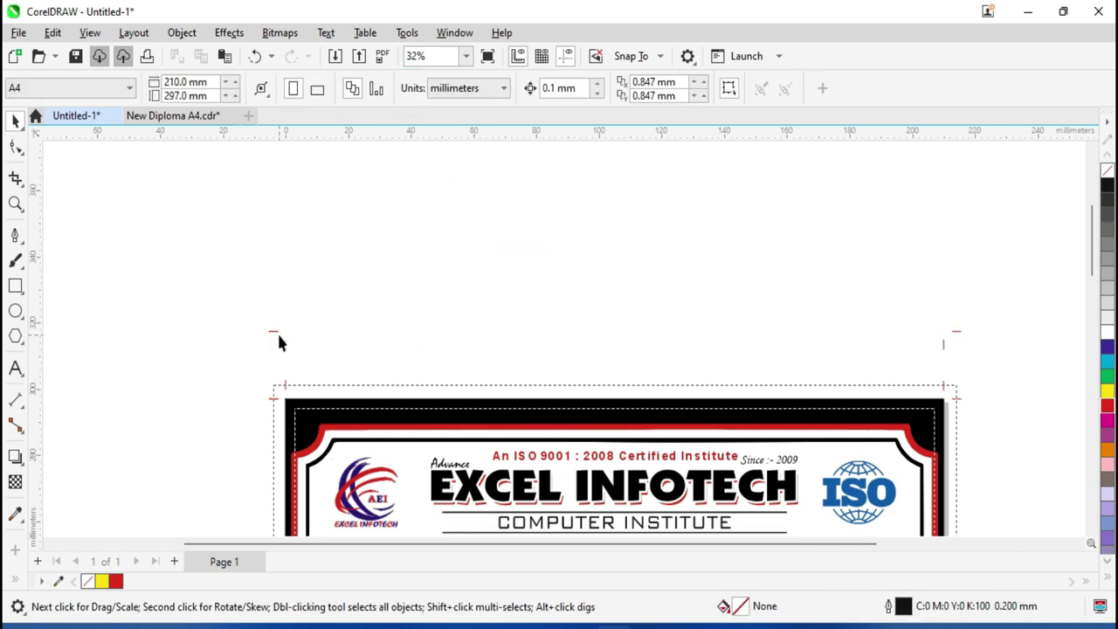
Bottom-align the mirrored crop-mark group with the certificate's black border
left_click(287, 345)
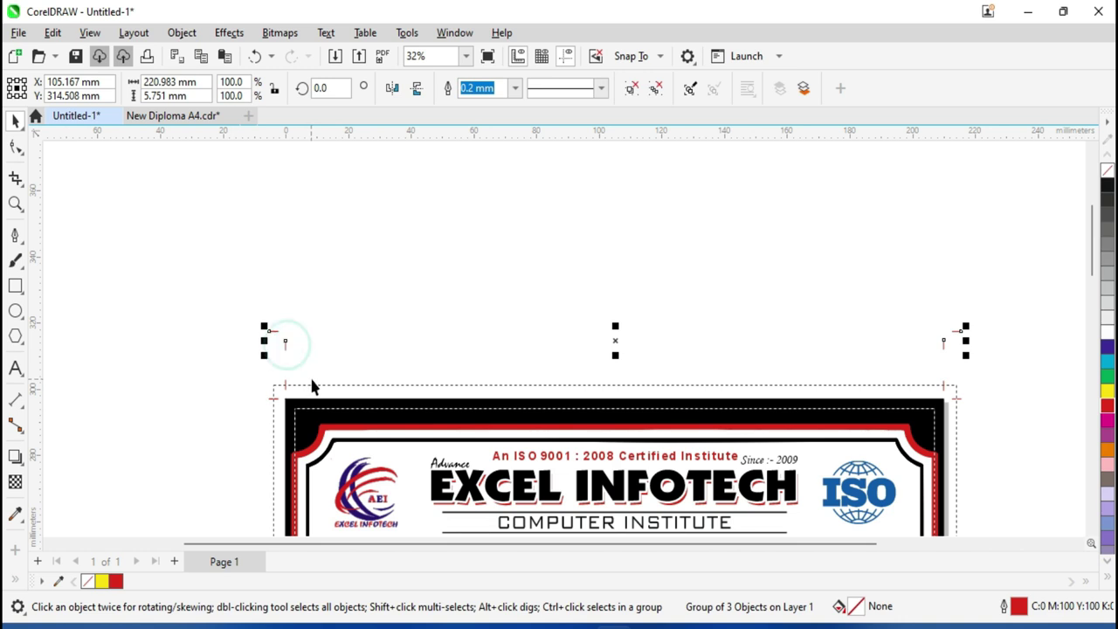
left_click(289, 427, "shift")
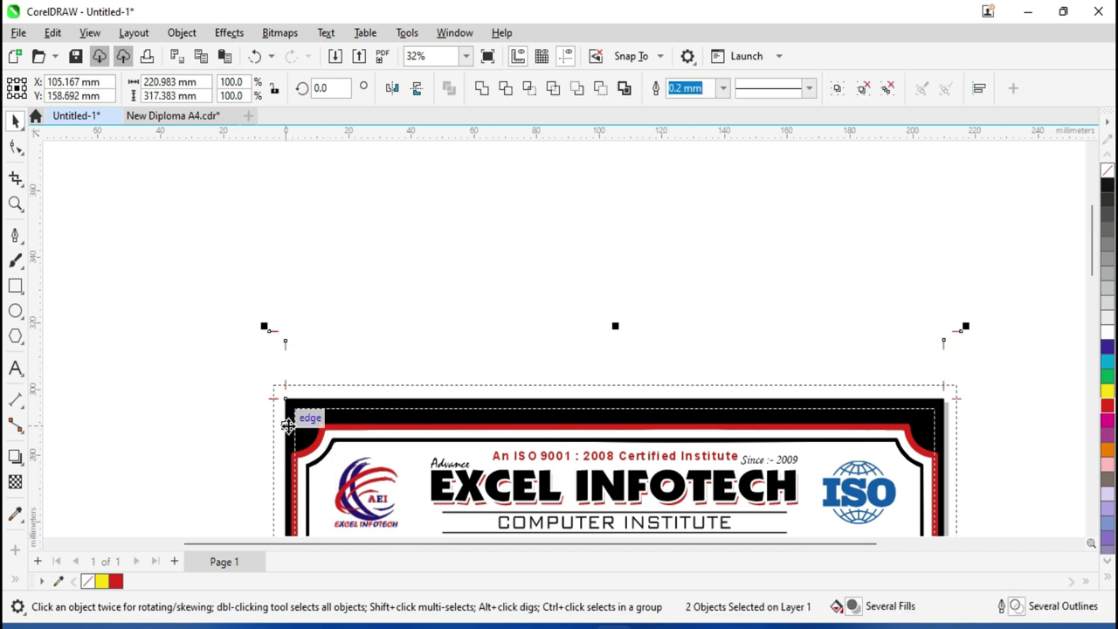
key("b")
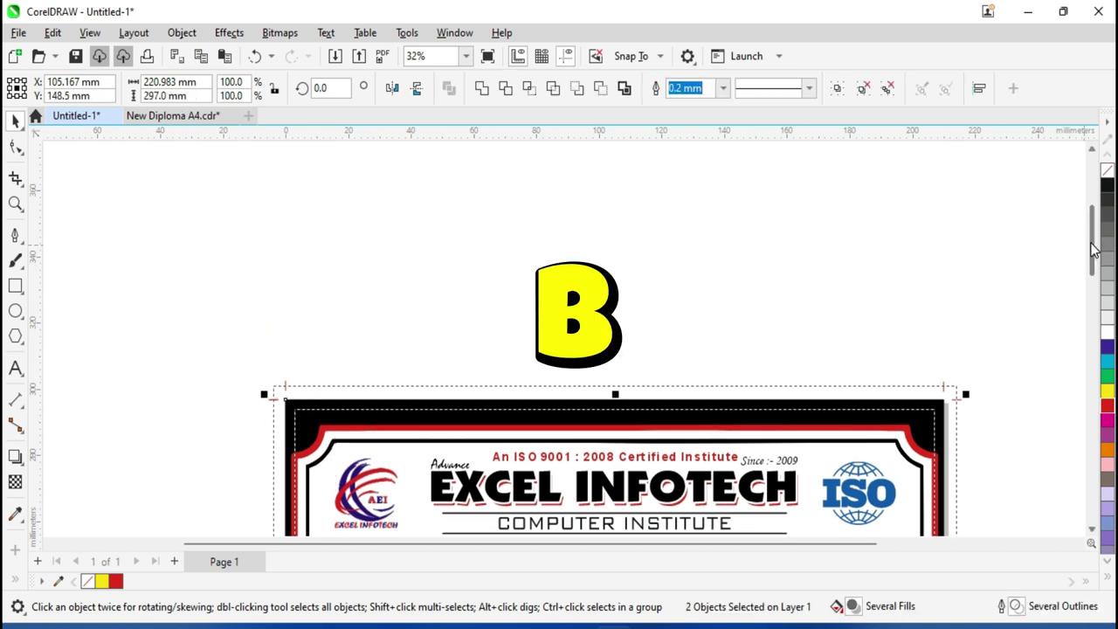
Move the mirrored crop-mark group down so its marks sit just outside the page's bottom edge
scroll(1092, 242, "down", 8)
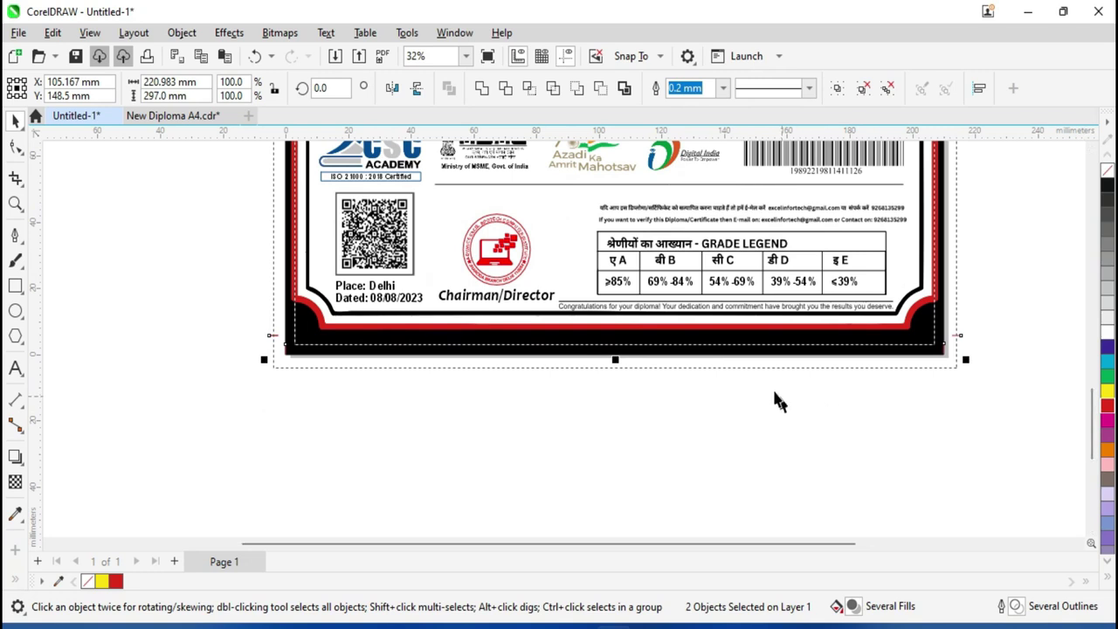
scroll(427, 407, "up", 2)
scroll(758, 435, "down", 2)
scroll(865, 374, "up", 4)
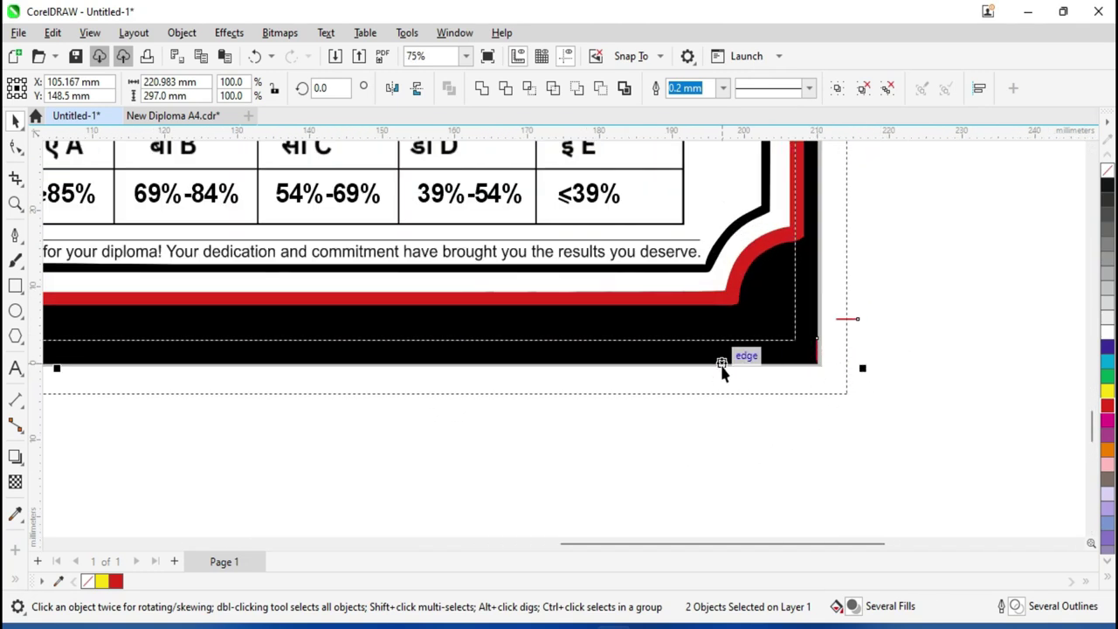
left_click(831, 400)
left_click(818, 357)
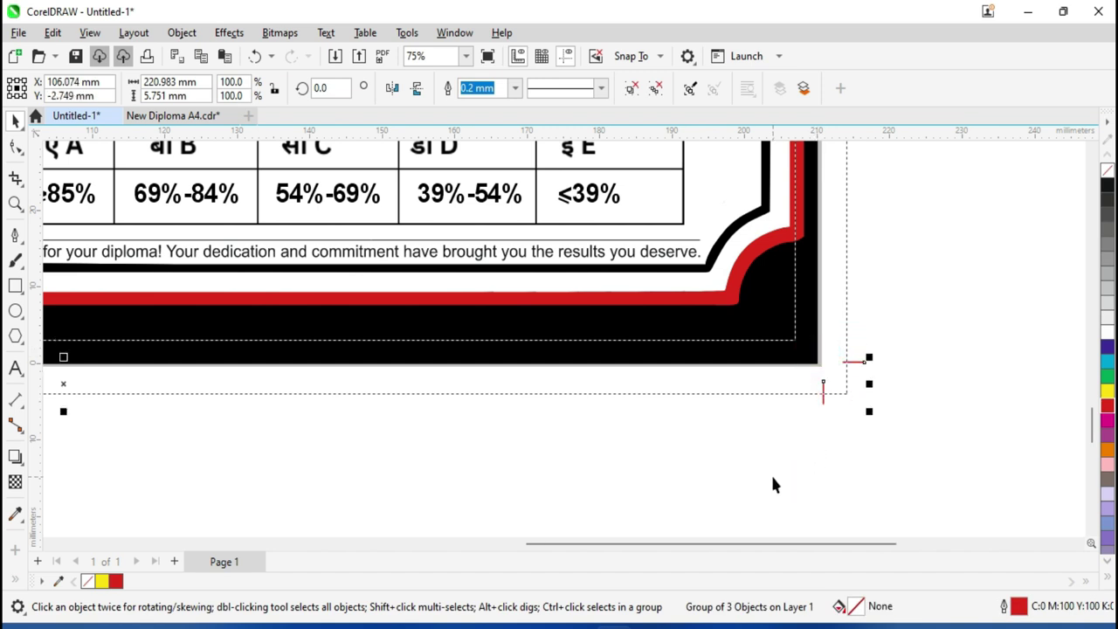
Align the bottom crop-mark group with the top crop-mark group on their vertical centre axis
scroll(772, 484, "down", 2)
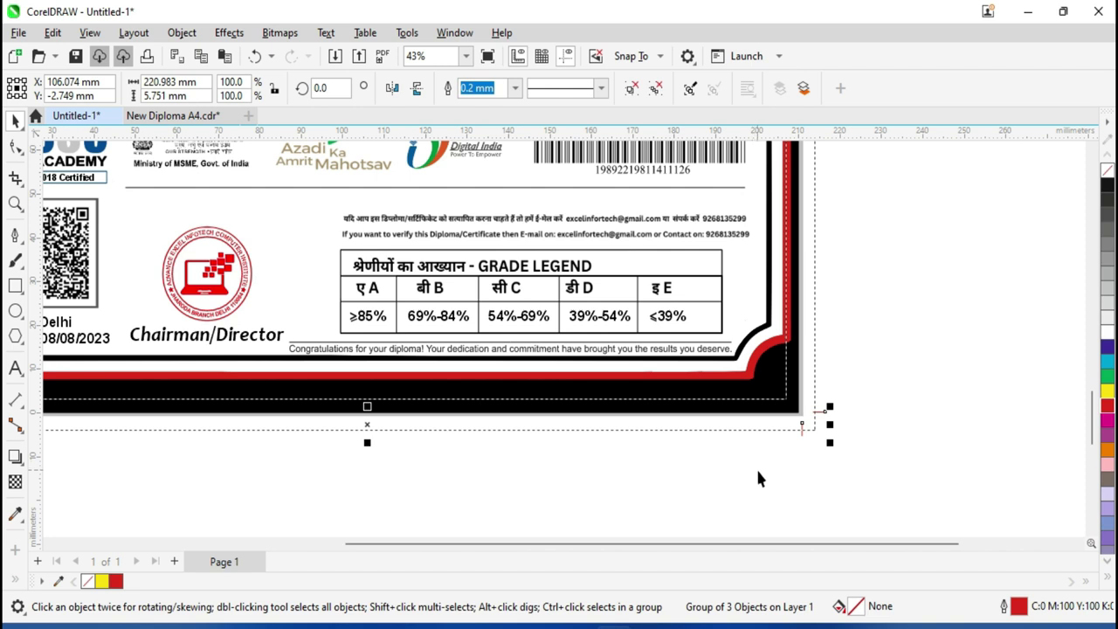
scroll(757, 478, "down", 4)
scroll(762, 480, "up", 1)
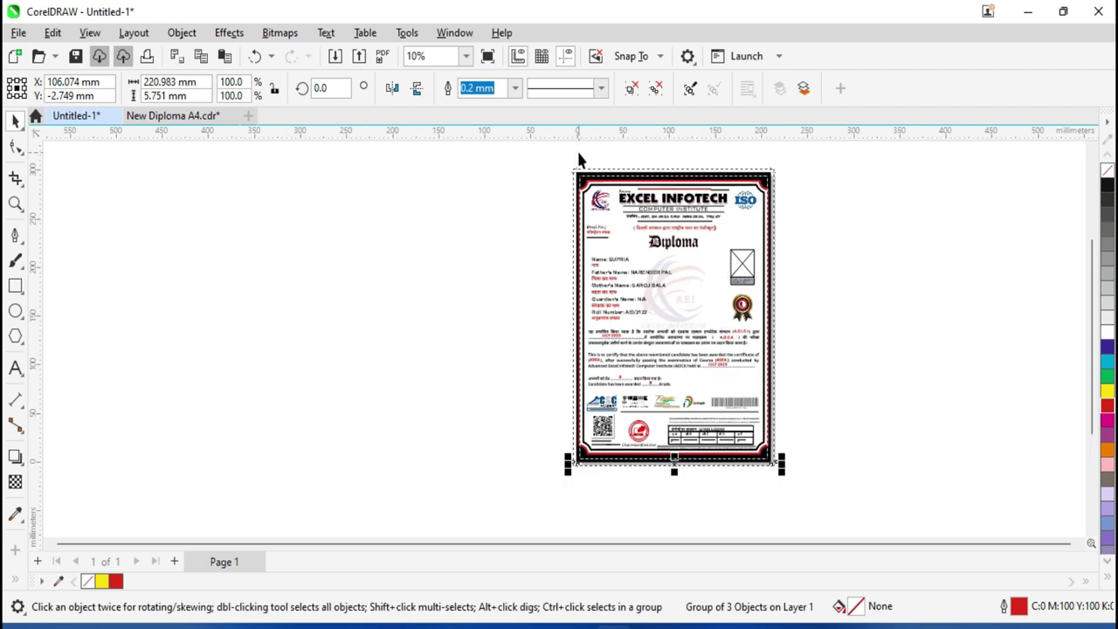
scroll(581, 161, "up", 2)
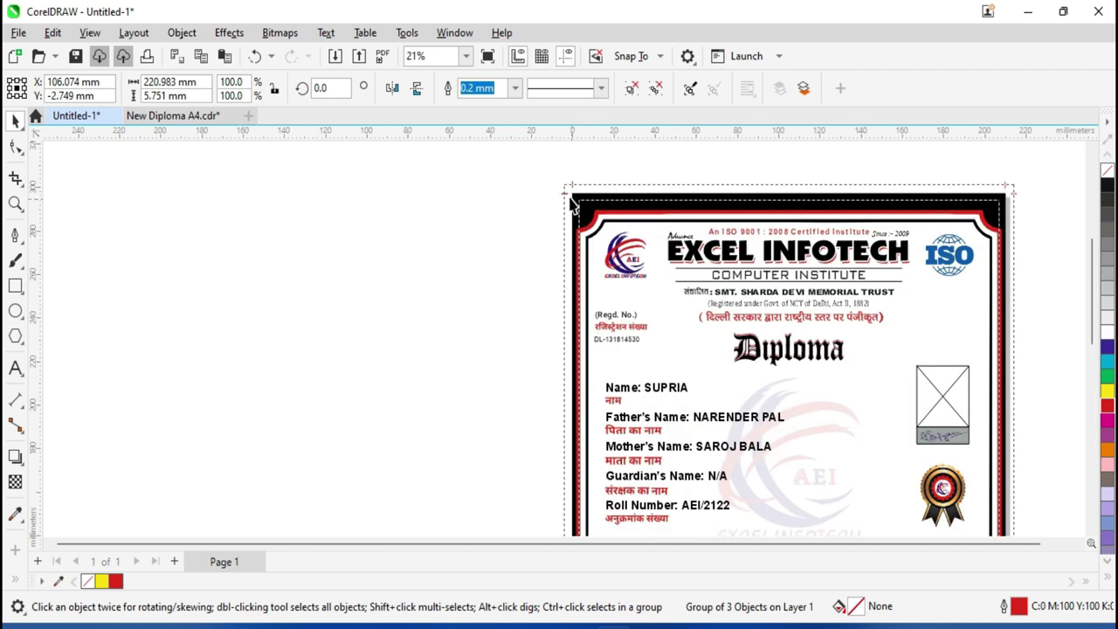
left_click(566, 199, "shift")
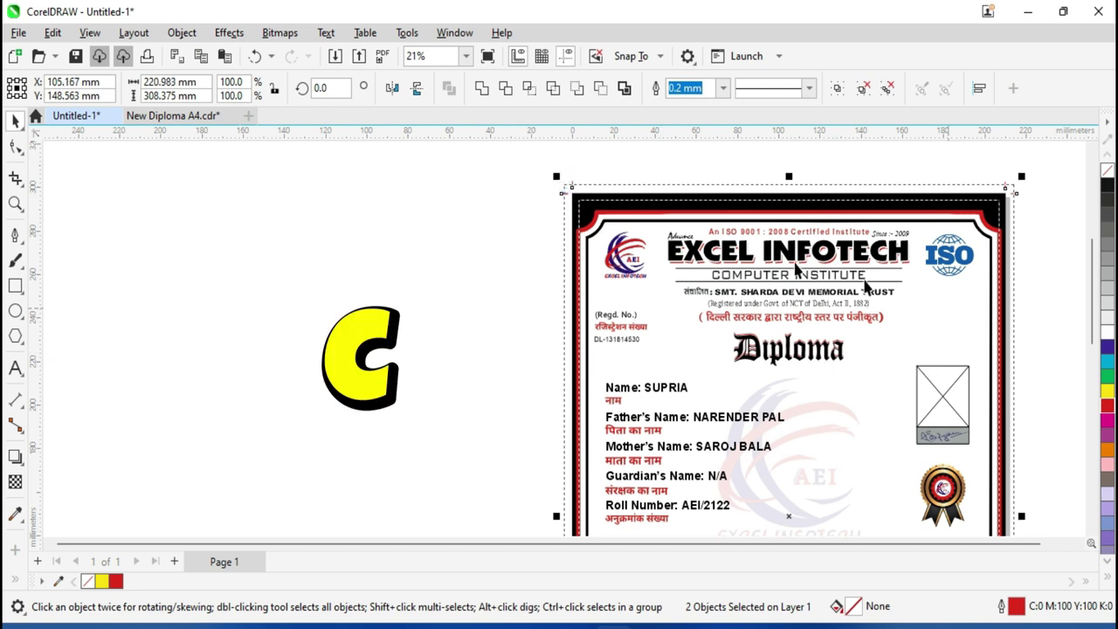
Examine how the crop marks line up with the page edges at the top-left and bottom-right corners
scroll(568, 208, "up", 3)
scroll(638, 229, "up", 1)
scroll(638, 230, "down", 2)
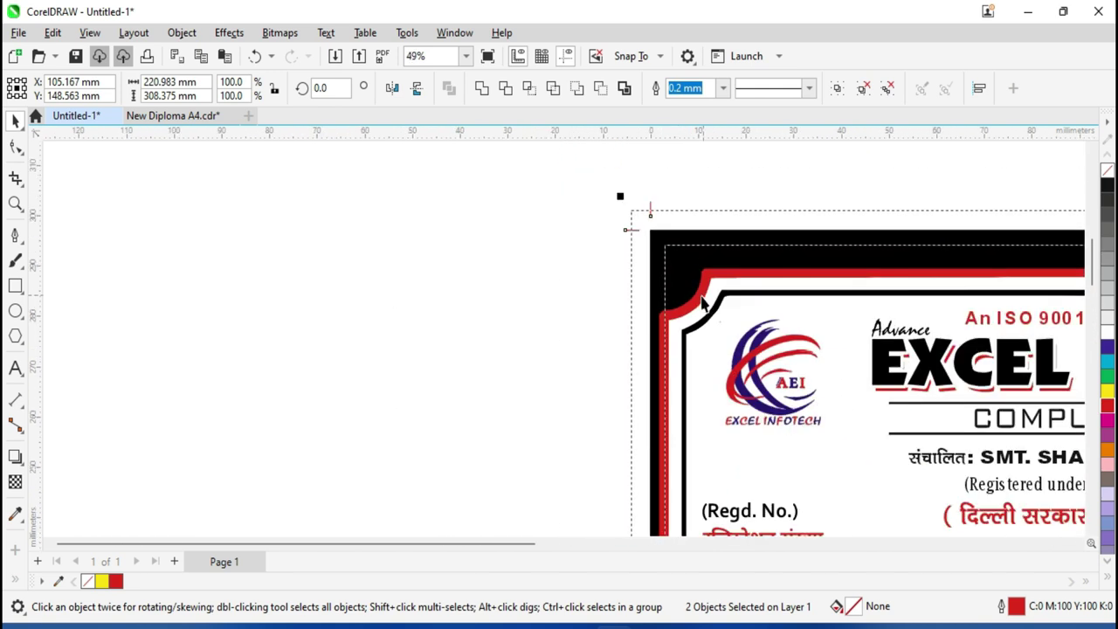
key("F2")
right_click(690, 410)
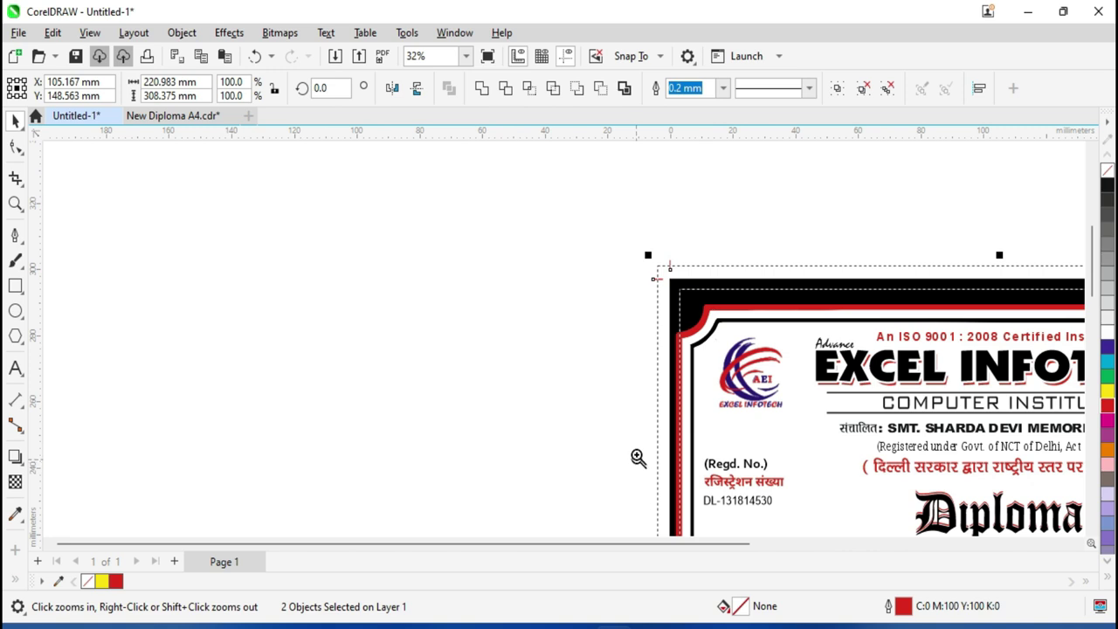
right_click(639, 458)
scroll(700, 524, "down", 1)
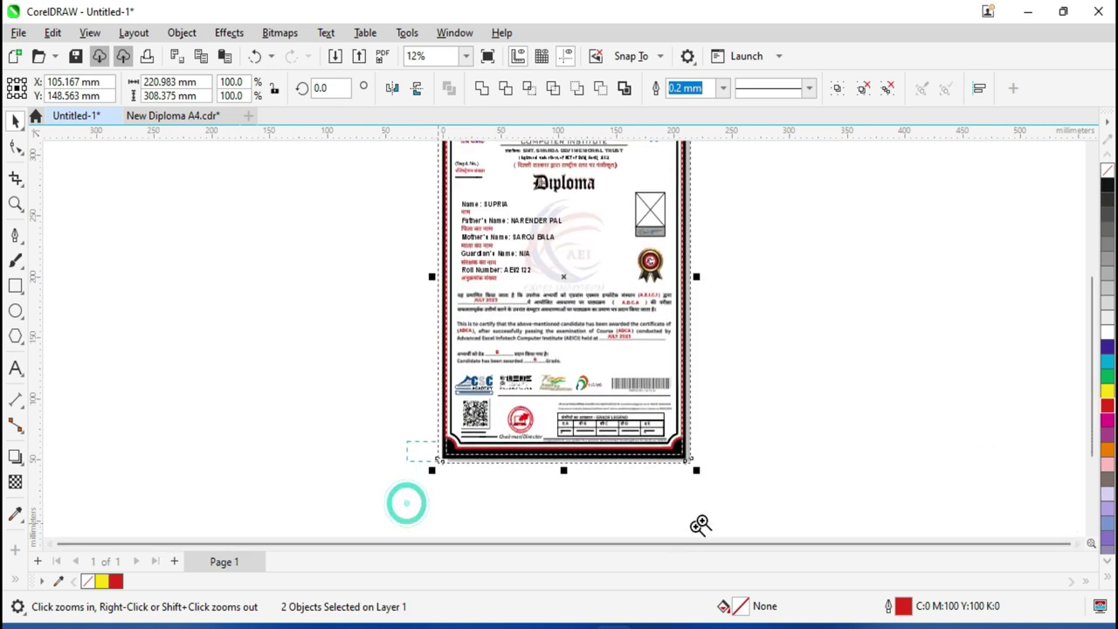
scroll(701, 524, "up", 4)
left_click(682, 411)
scroll(935, 321, "up", 2)
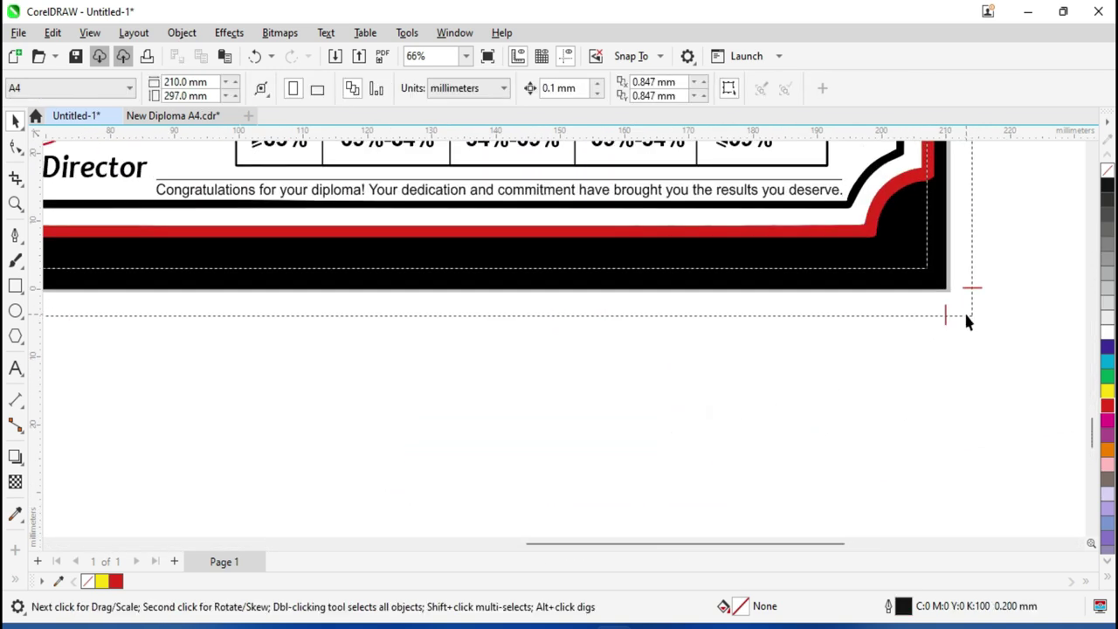
scroll(966, 321, "up", 3)
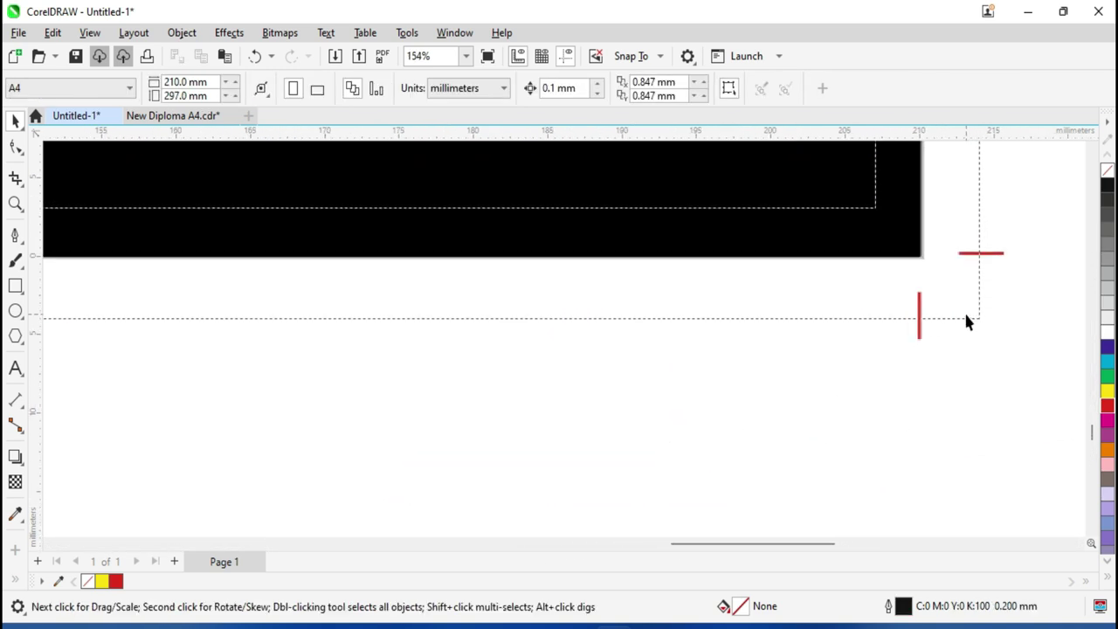
Place a horizontal guideline along the page's bottom edge and nudge the bottom crop-mark group down onto it
left_click(919, 327)
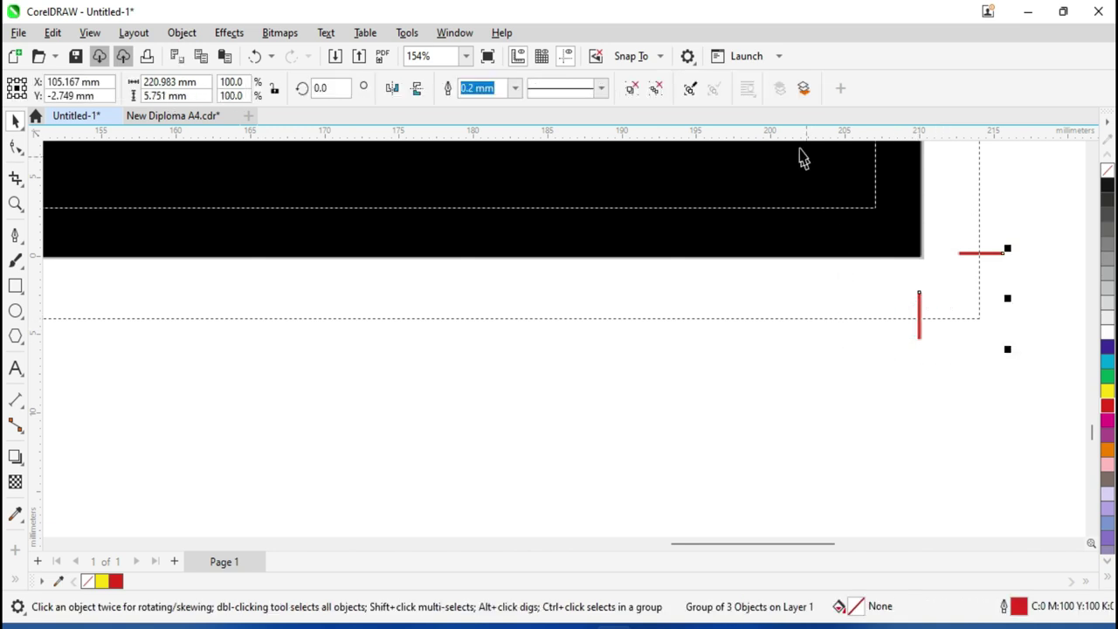
left_click_drag(797, 138, 970, 263)
scroll(971, 262, "up", 3)
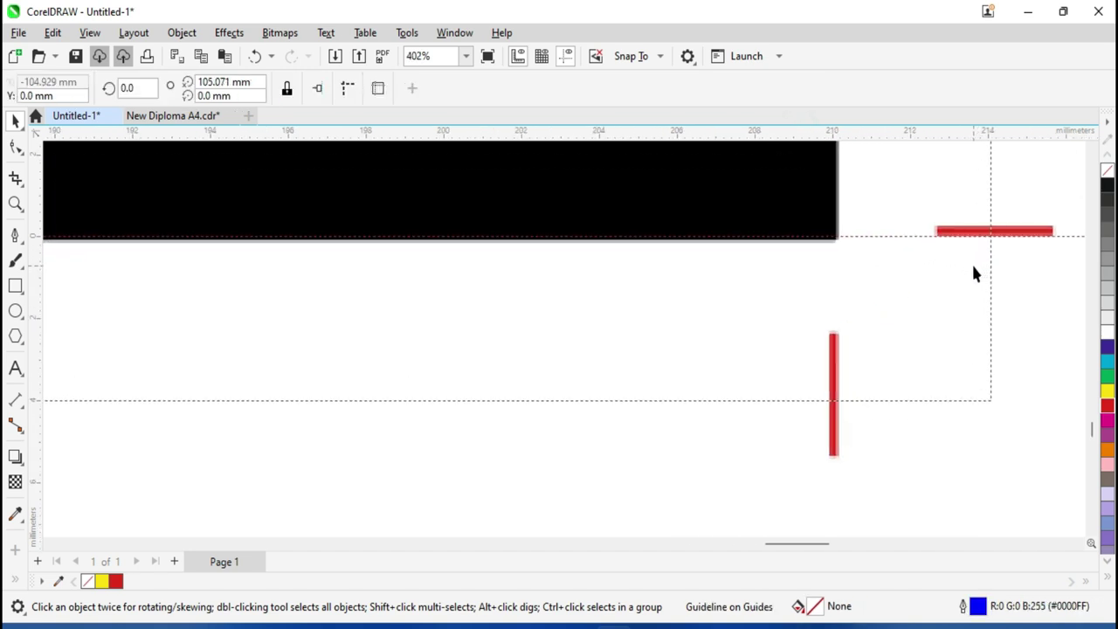
left_click(834, 387)
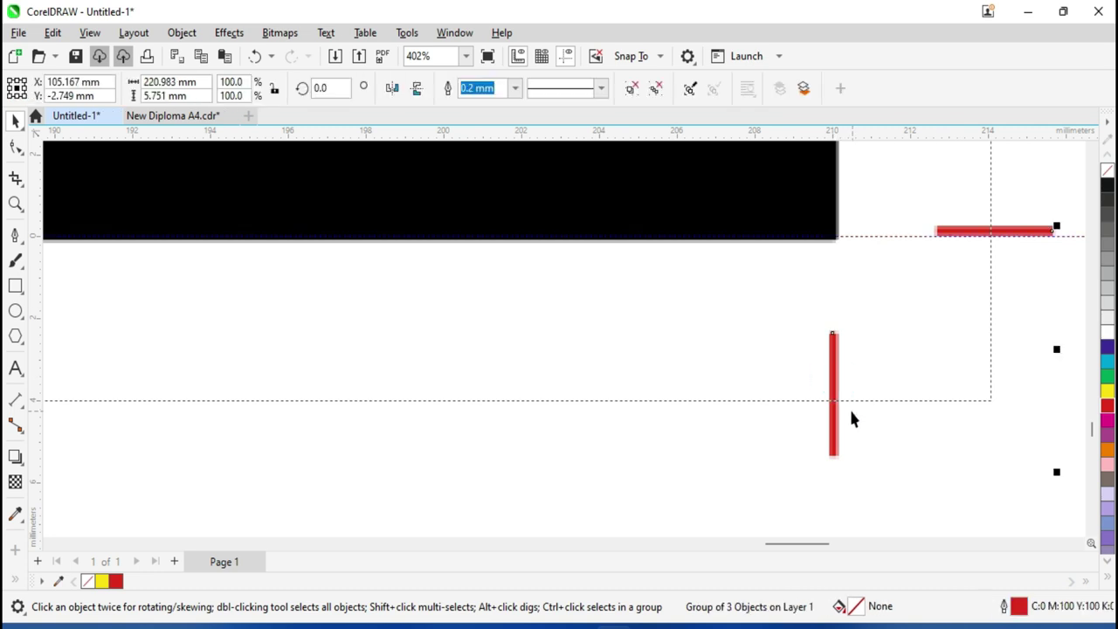
key("Down")
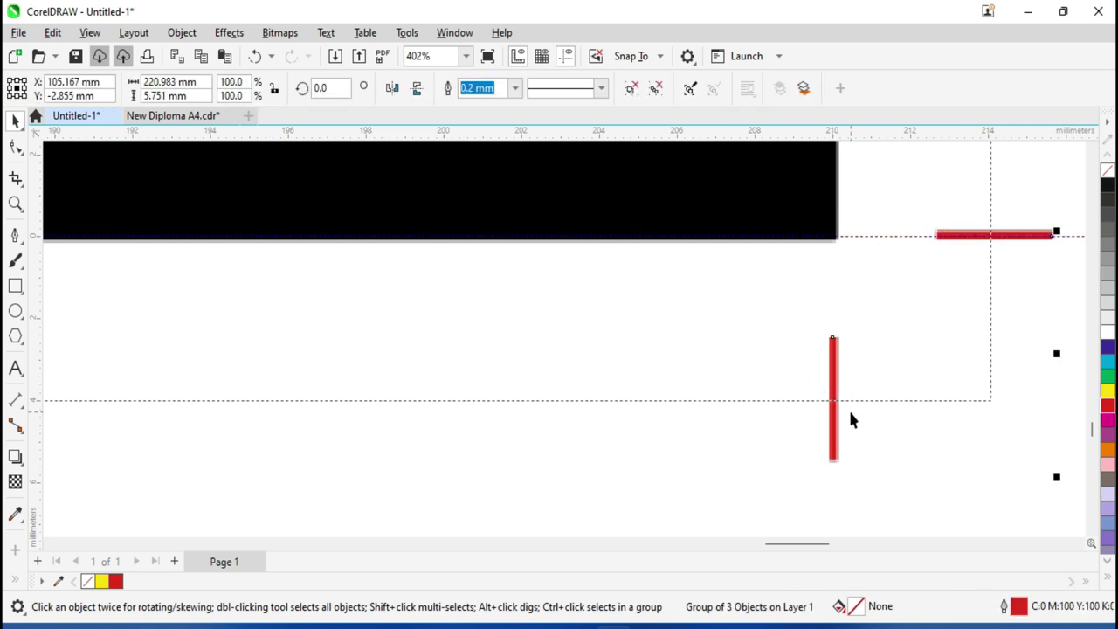
Check the bottom-right vertical crop mark against a vertical guideline at the page's right edge, and remove the guidelines
left_click_drag(36, 431, 833, 481)
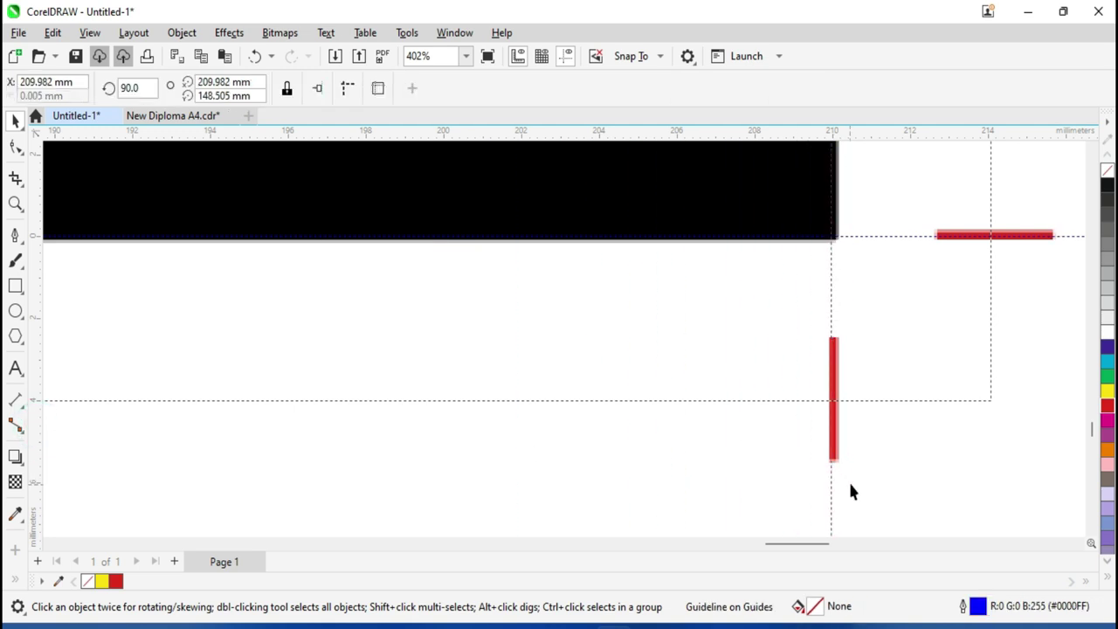
left_click(831, 314)
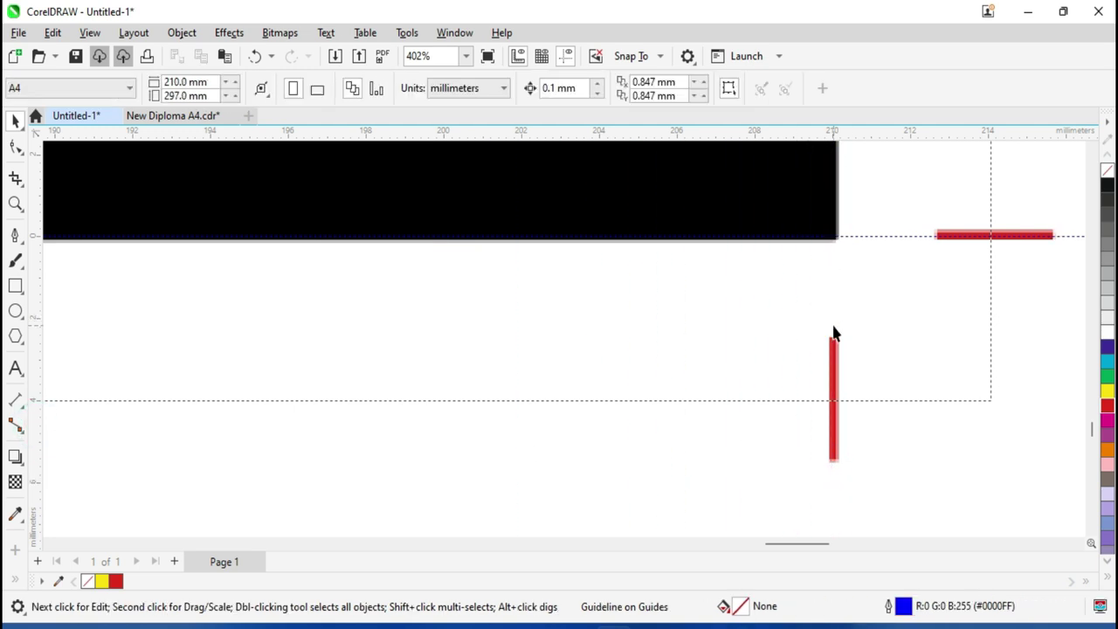
scroll(625, 494, "down", 6)
left_click_drag(601, 543, 343, 543)
scroll(182, 411, "up", 2)
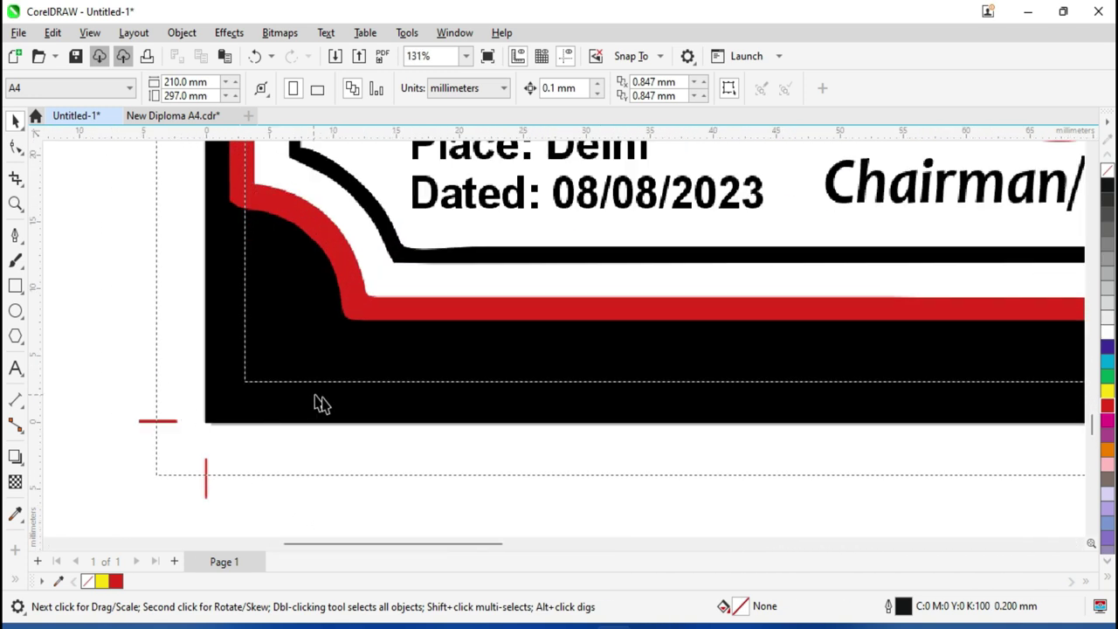
Scale the black border proportionally from its centre to about 215.8 × 305.1 mm so it extends to the top bleed line
scroll(317, 401, "down", 5)
scroll(419, 437, "down", 2)
scroll(376, 177, "up", 3)
scroll(368, 175, "up", 4)
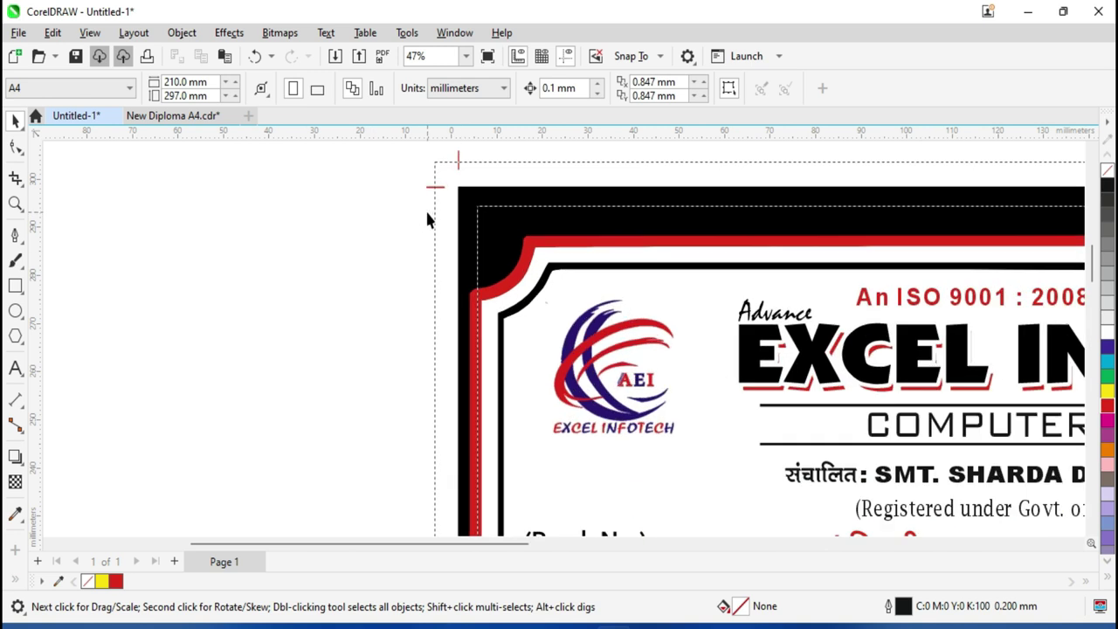
left_click(486, 206)
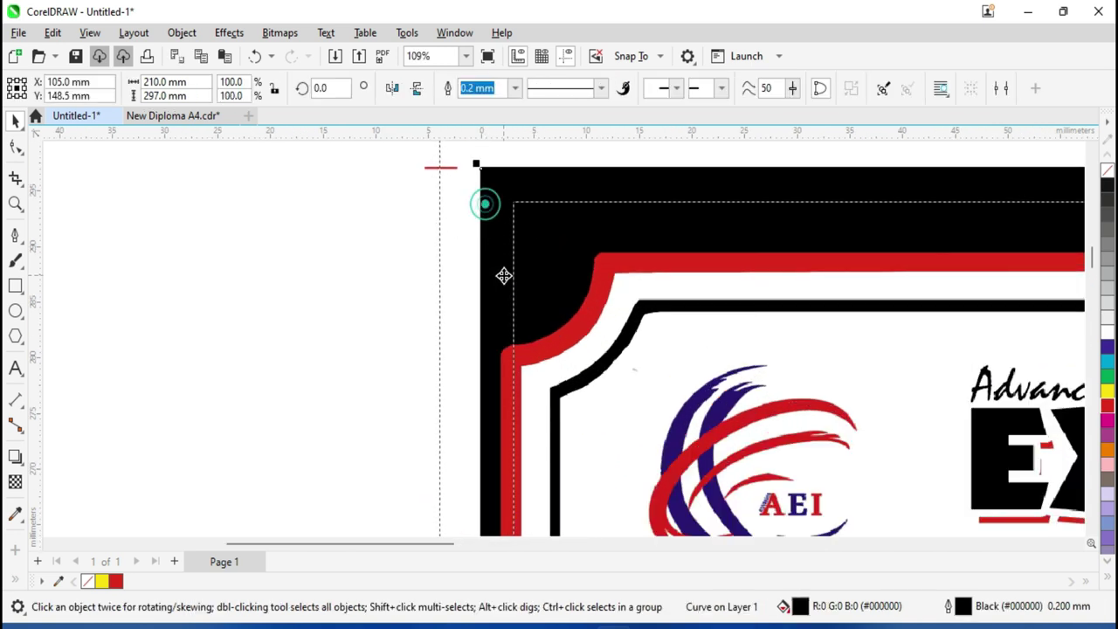
scroll(486, 219, "down", 3)
scroll(481, 218, "up", 4)
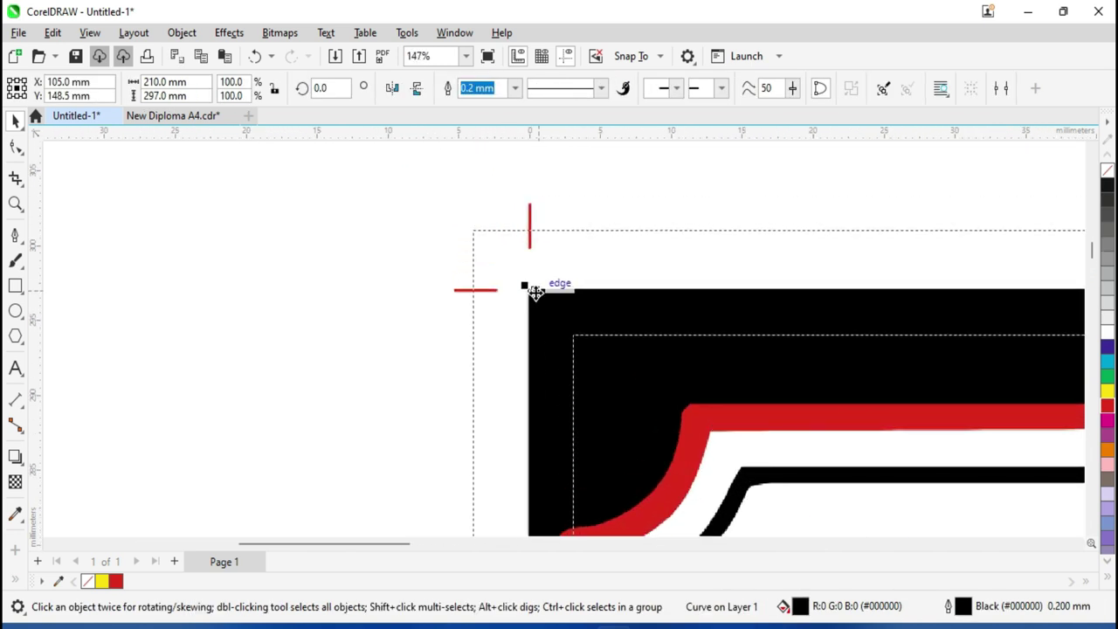
left_click_drag(521, 282, 465, 219)
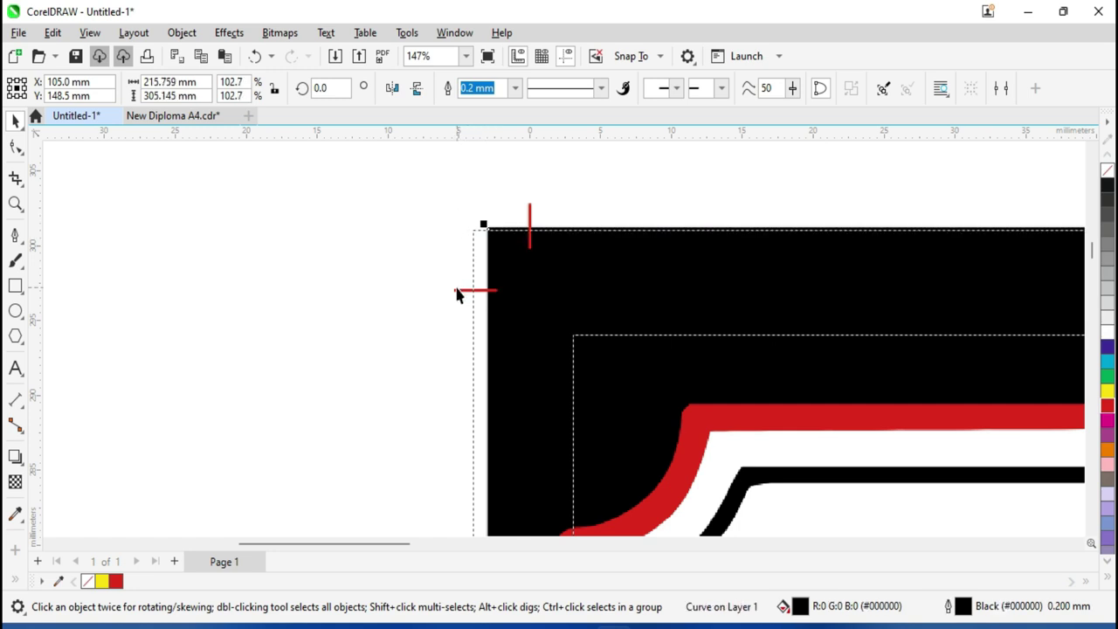
scroll(498, 250, "up", 3)
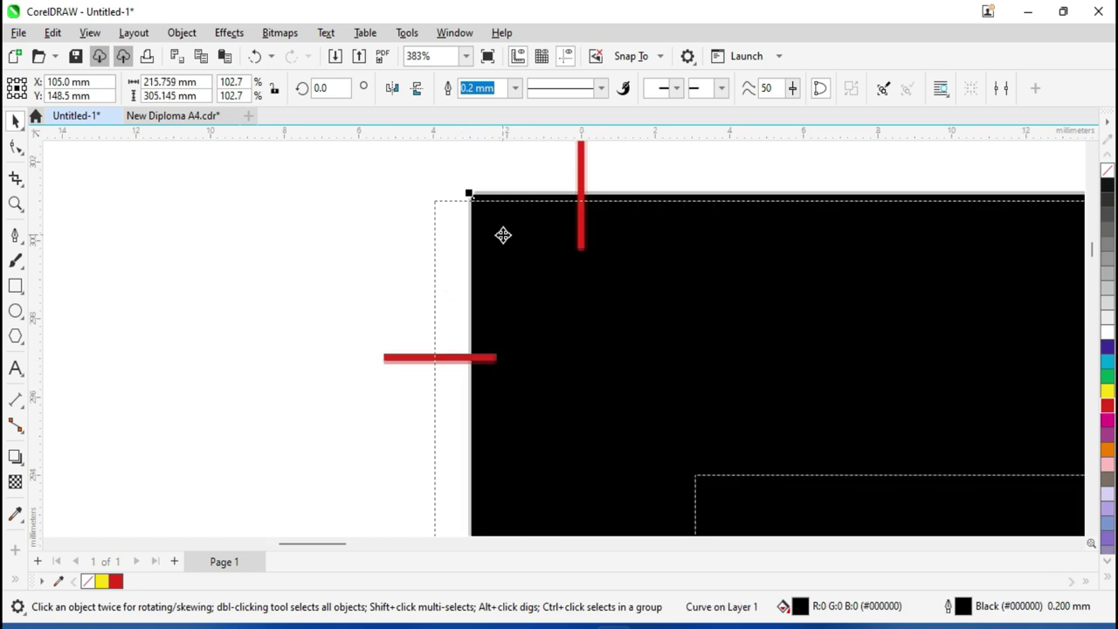
scroll(542, 289, "down", 3)
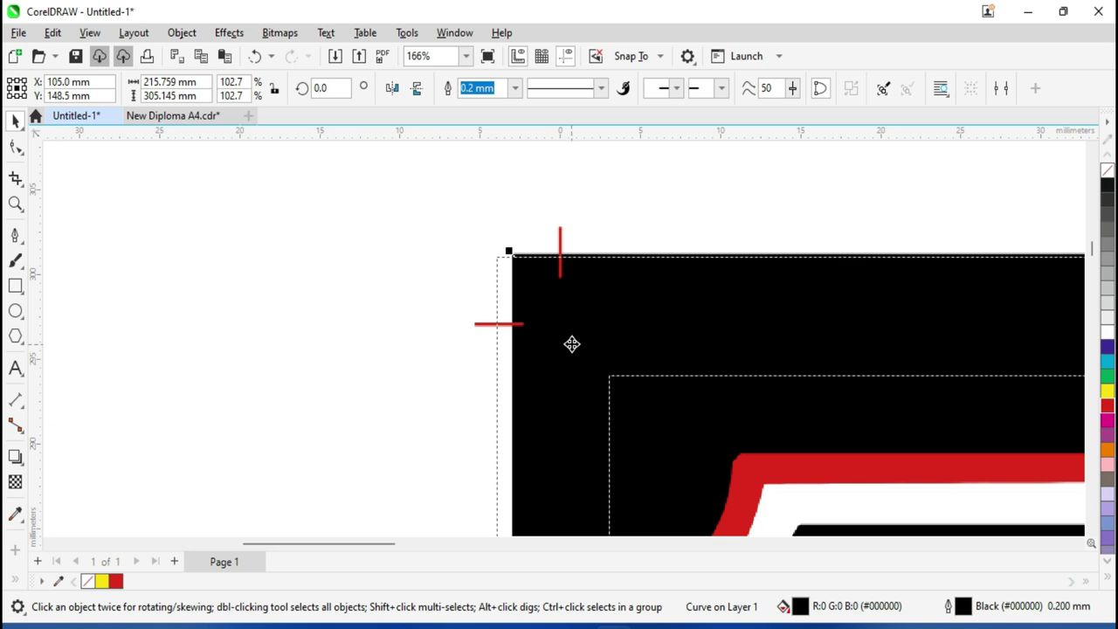
Stretch the black border symmetrically to about 217.9 mm wide so its sides meet the bleed lines
scroll(571, 343, "down", 7)
scroll(439, 349, "up", 6)
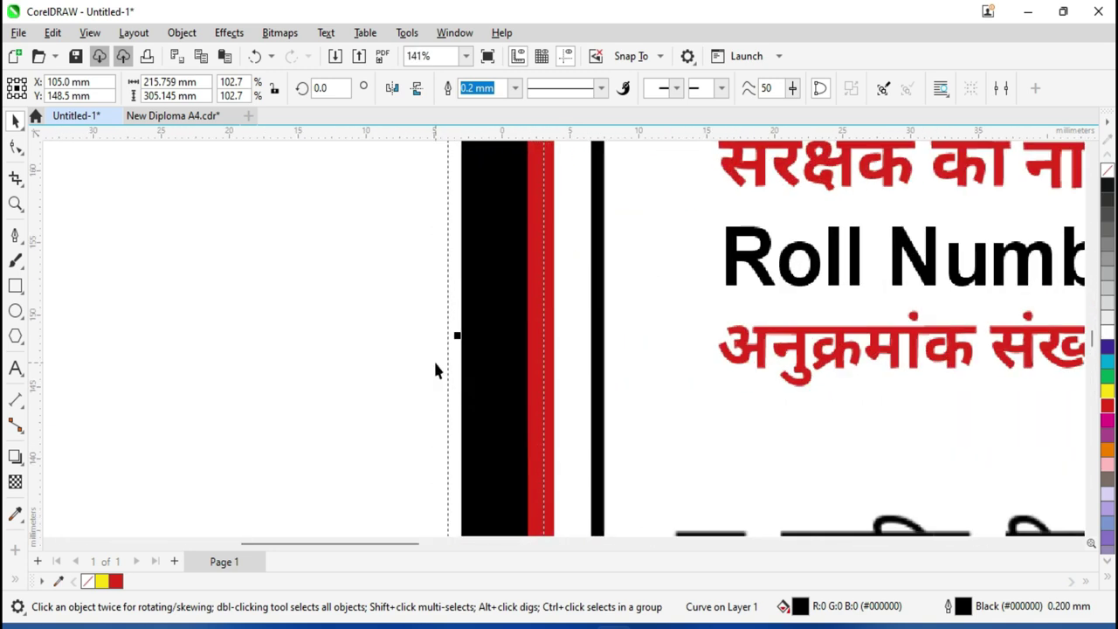
scroll(436, 370, "up", 4)
left_click_drag(506, 284, 474, 282)
scroll(536, 324, "down", 3)
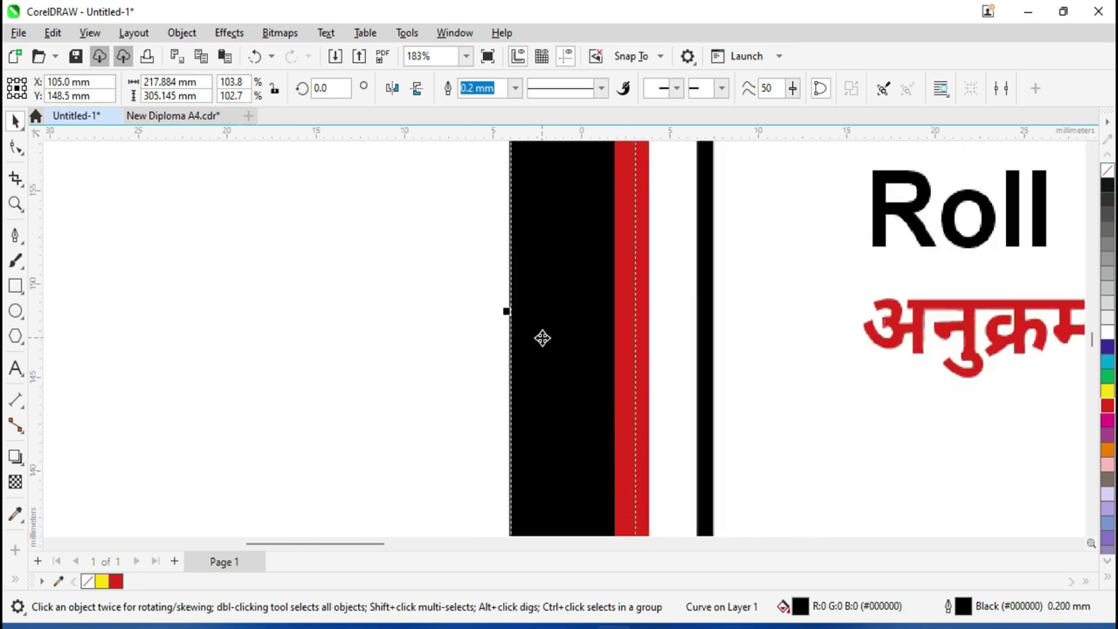
scroll(542, 338, "down", 10)
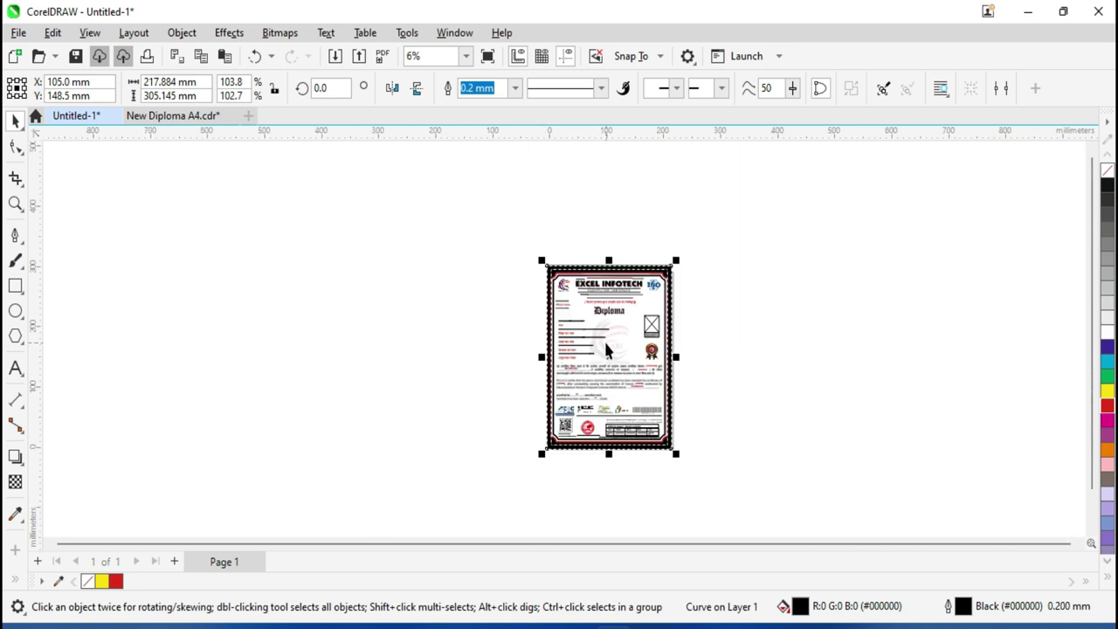
key("shift+F4")
left_click(724, 500)
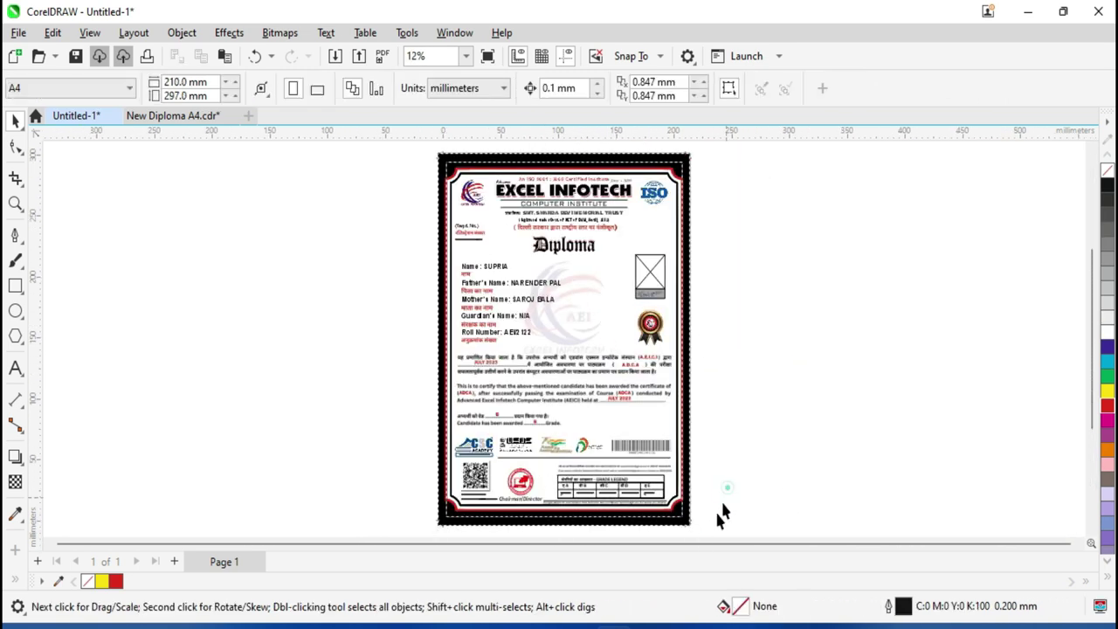
Check the enlarged border's bottom-right corner and place a horizontal guideline at 297 mm along the page's top edge
scroll(721, 516, "up", 6)
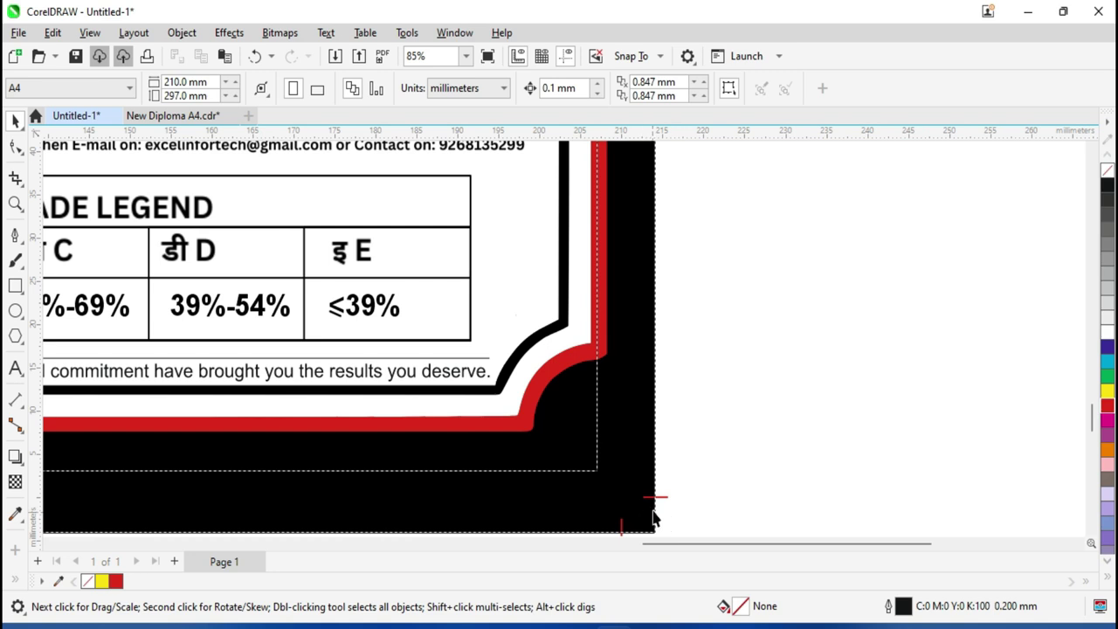
scroll(686, 469, "down", 5)
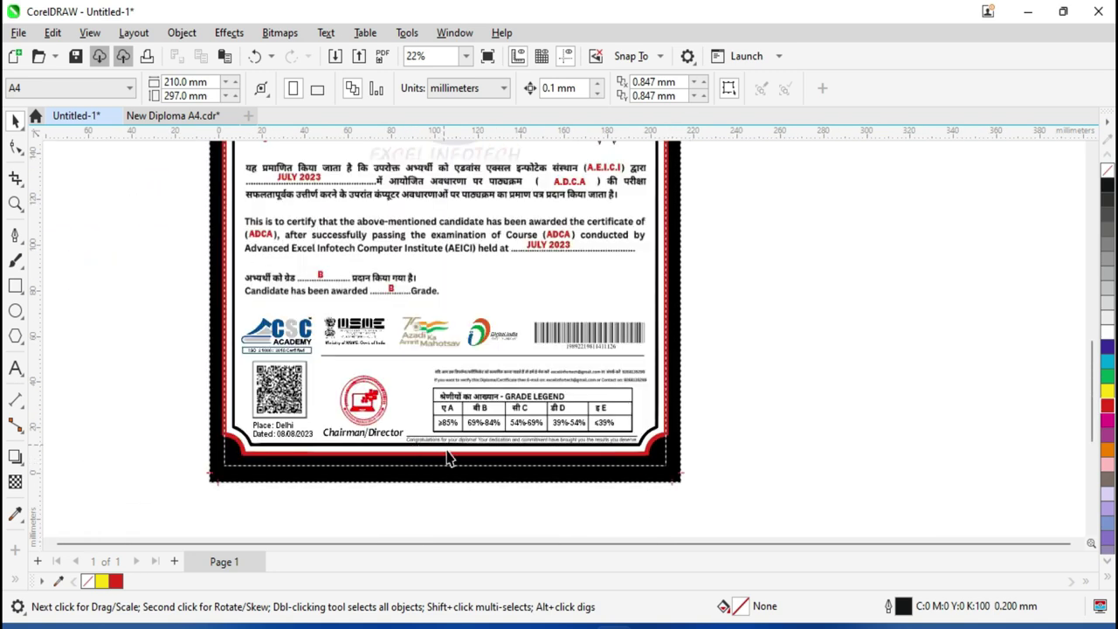
scroll(447, 456, "down", 3)
scroll(407, 192, "up", 3)
left_click_drag(462, 133, 471, 190)
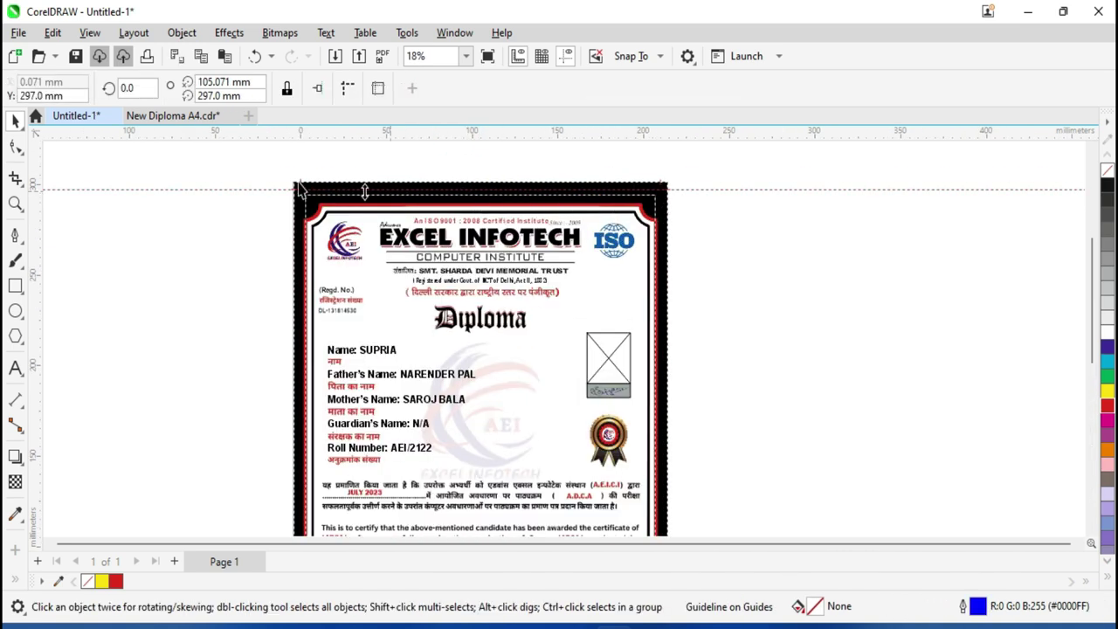
scroll(283, 182, "up", 5)
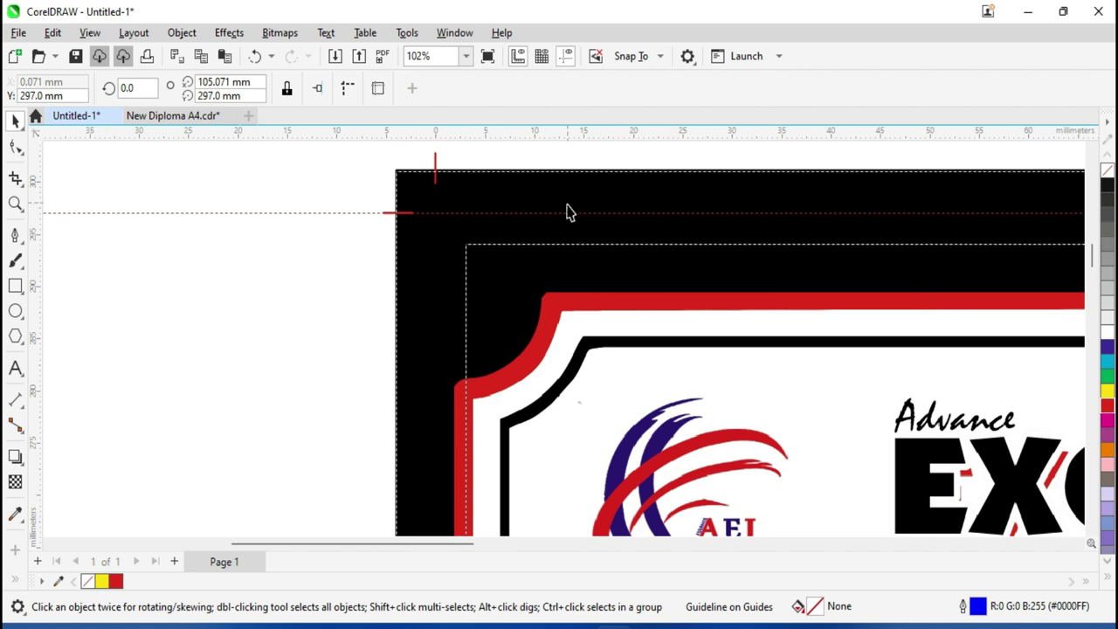
scroll(463, 235, "up", 2)
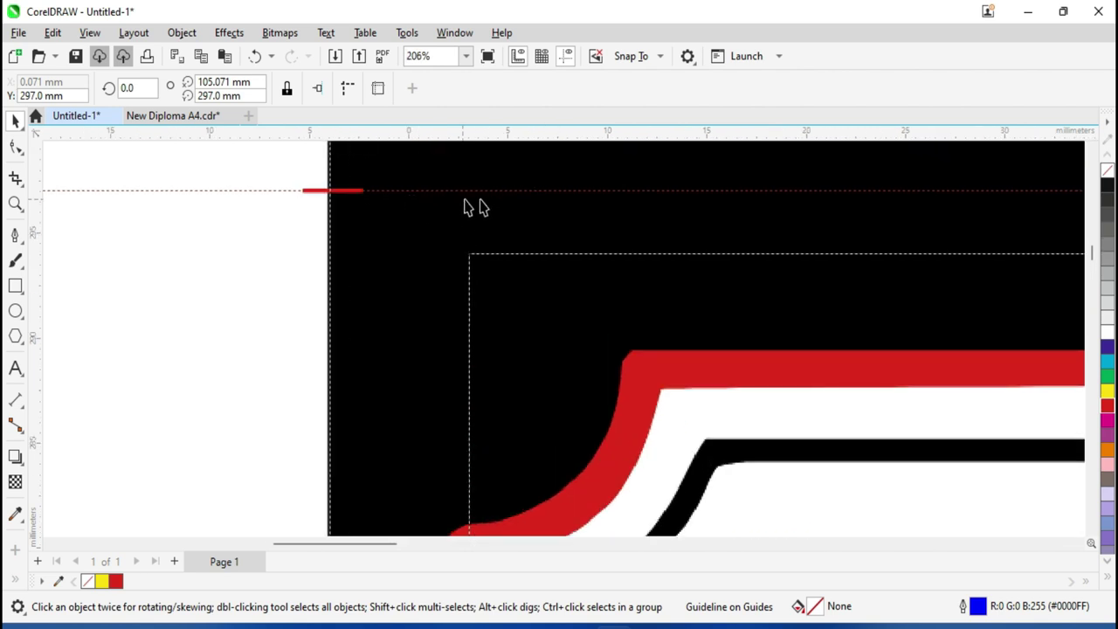
Place a vertical guideline at 0 mm on the page's left edge, running through the top-left vertical crop mark
left_click_drag(35, 332, 419, 356)
scroll(419, 356, "down", 2)
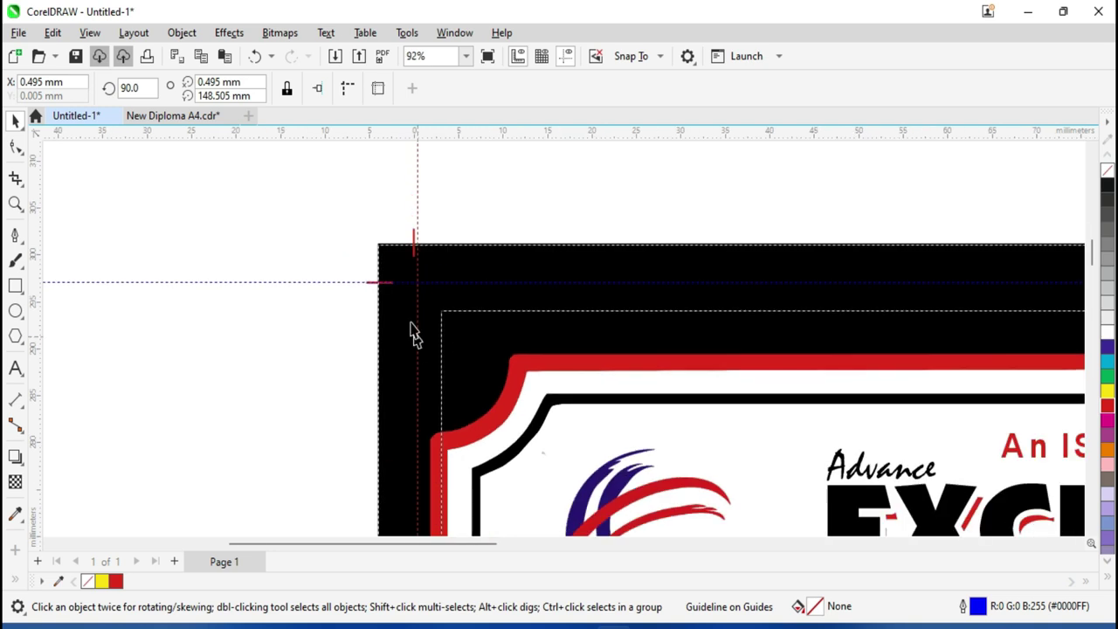
scroll(410, 306, "up", 2)
left_click_drag(430, 311, 420, 310)
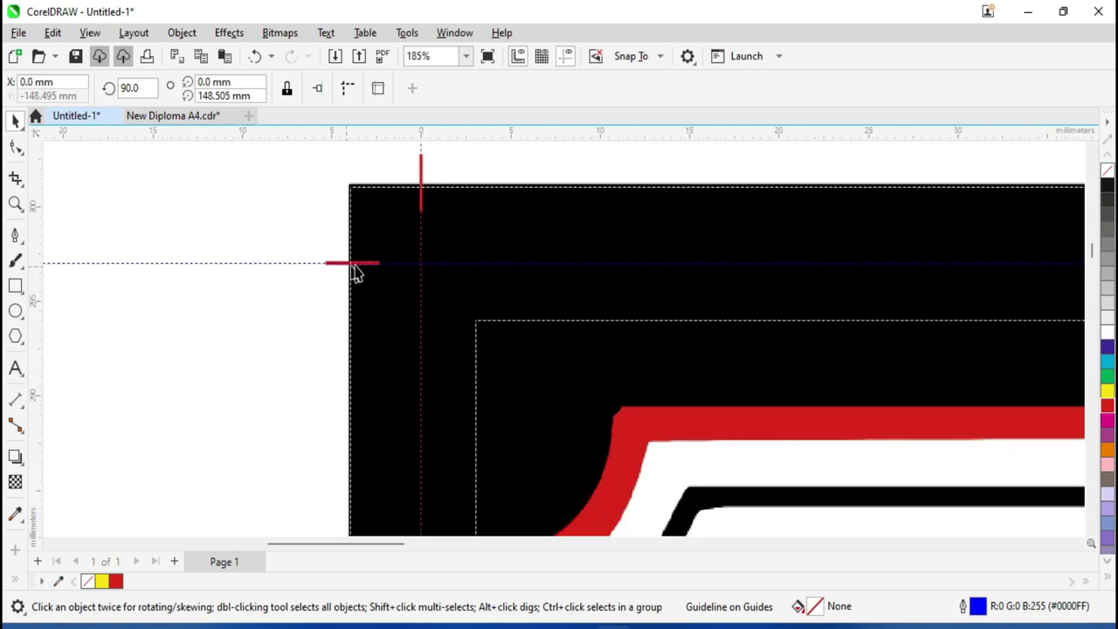
scroll(417, 271, "up", 2)
scroll(417, 271, "down", 3)
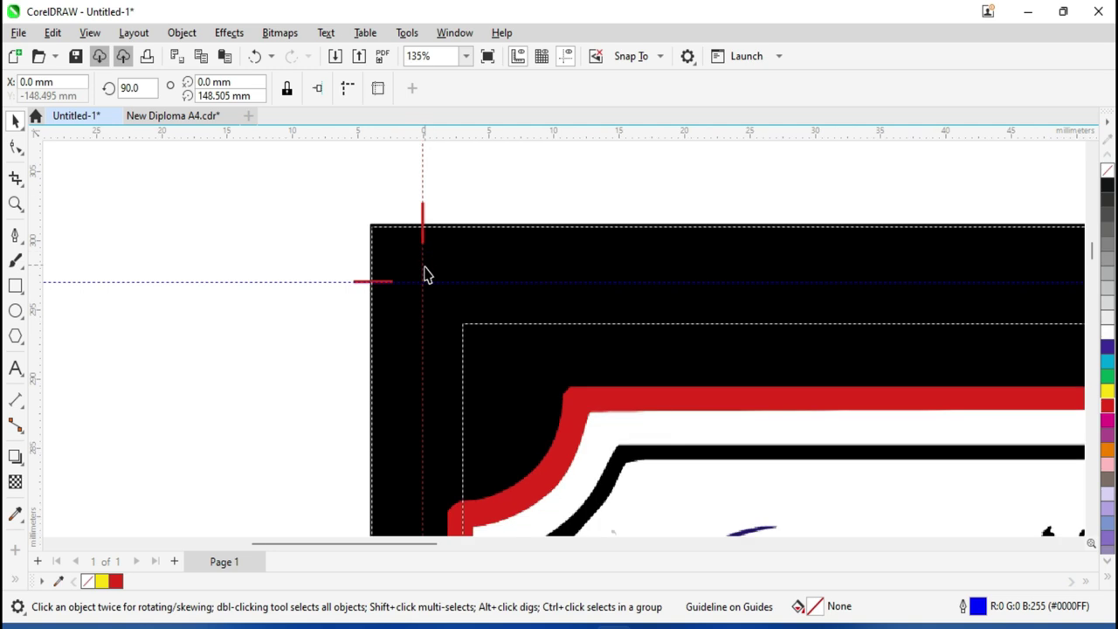
scroll(384, 253, "up", 2)
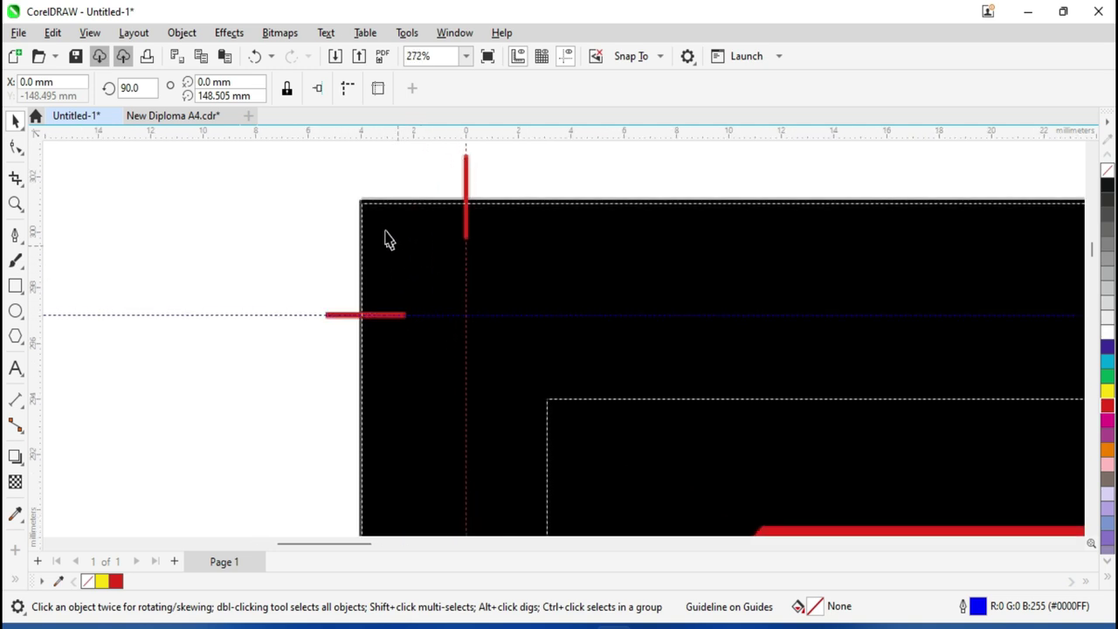
Draw a rectangle about 3.9 × 7.9 mm in the border's top-left corner, up to the vertical guideline, and fill it white
left_click(16, 285)
left_click_drag(362, 203, 468, 426)
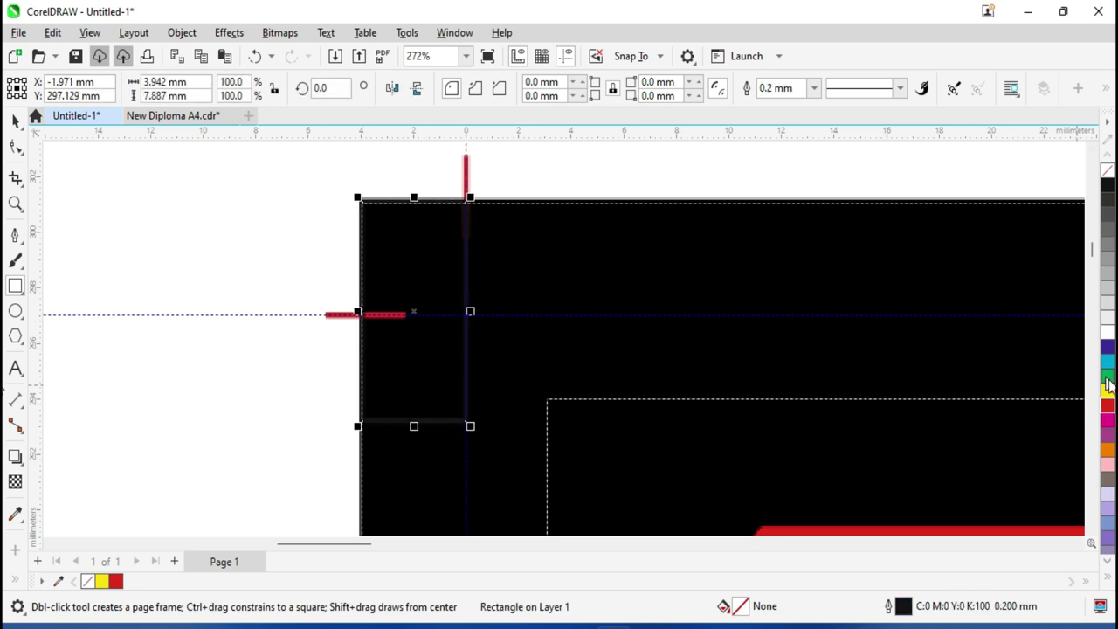
left_click(1105, 332)
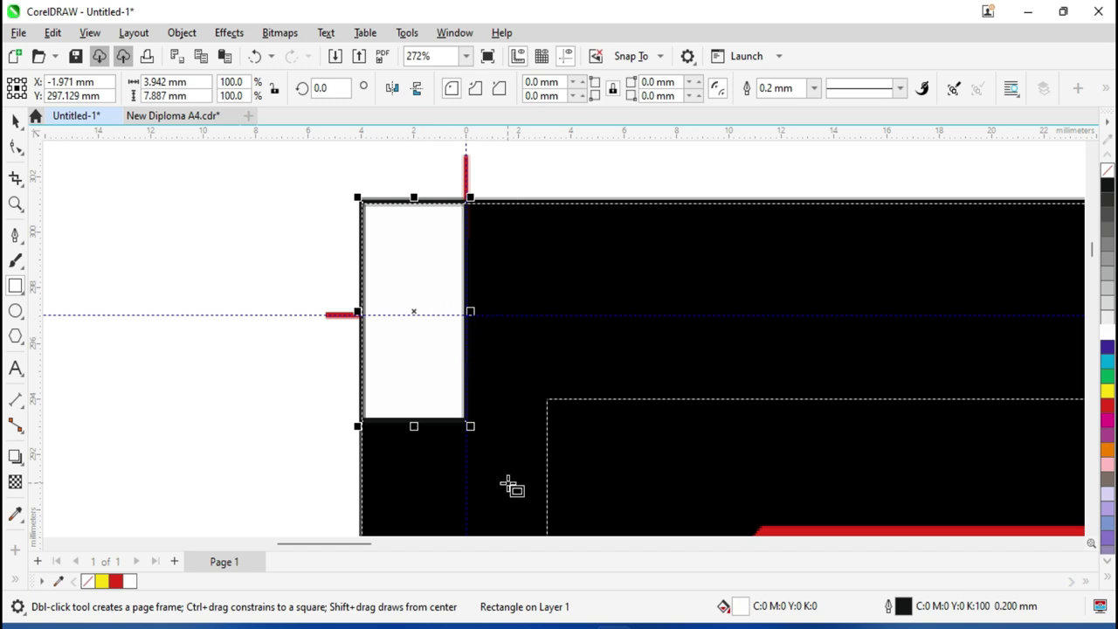
left_click(507, 369)
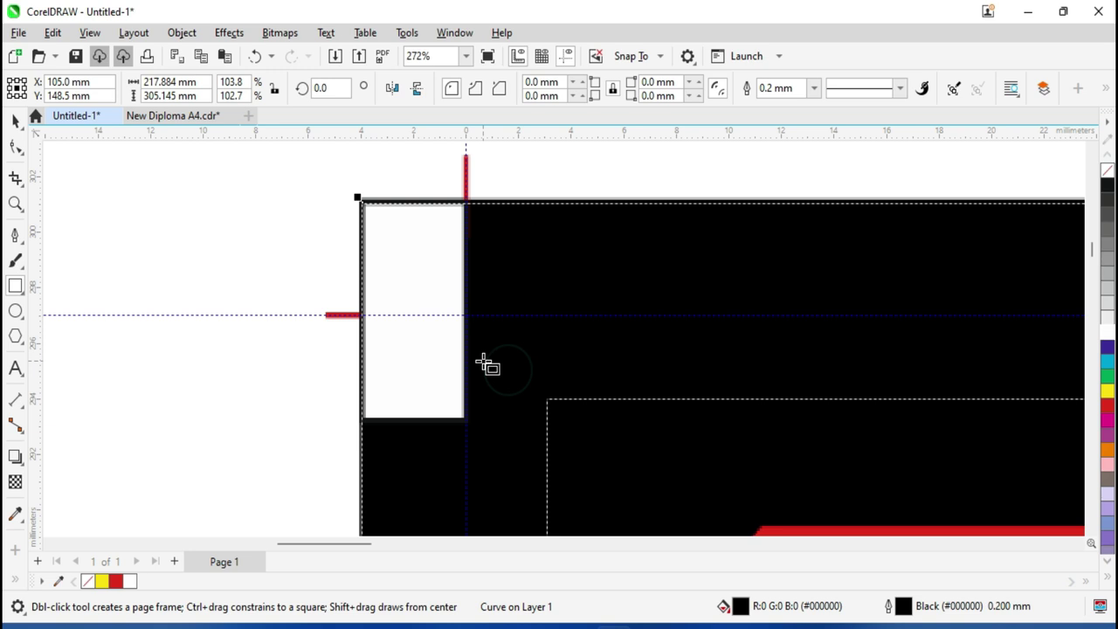
scroll(487, 364, "down", 3)
scroll(437, 345, "up", 2)
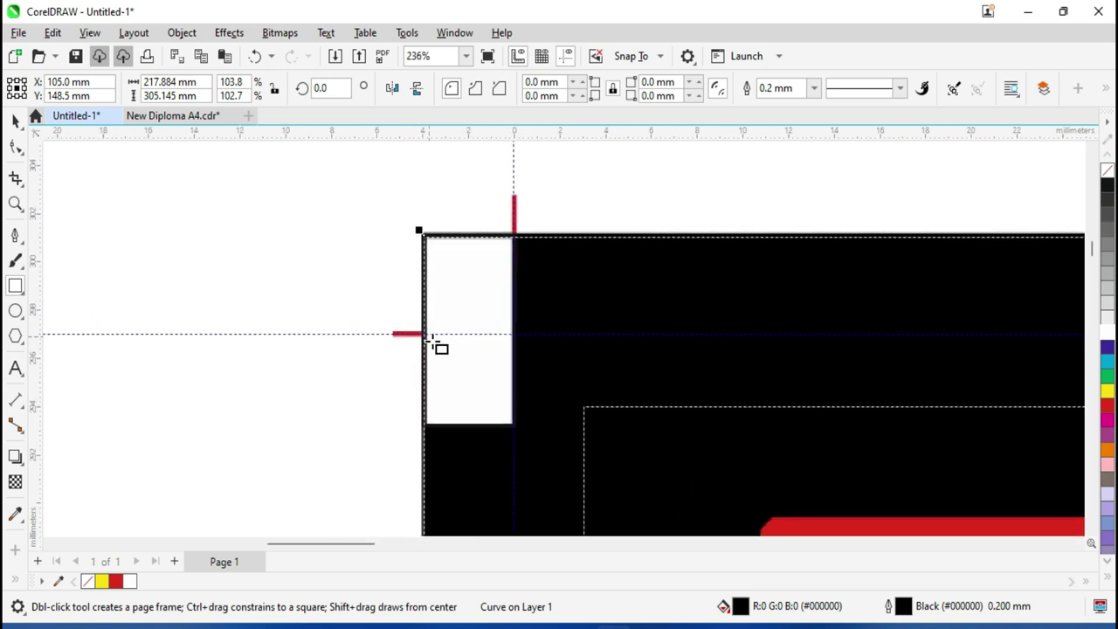
scroll(436, 345, "down", 3)
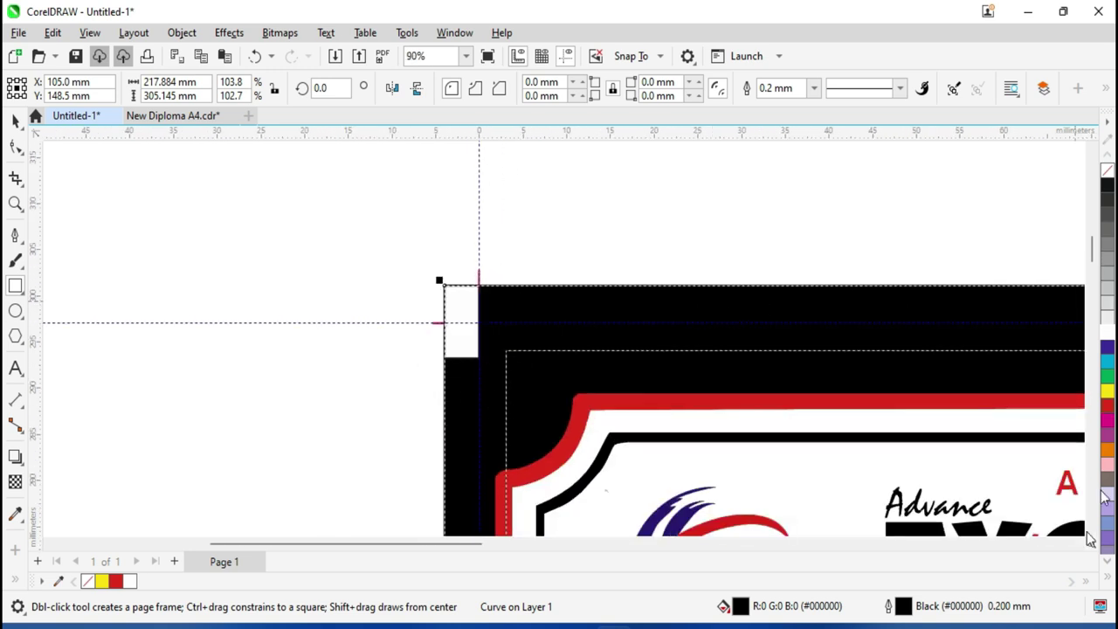
key("F4")
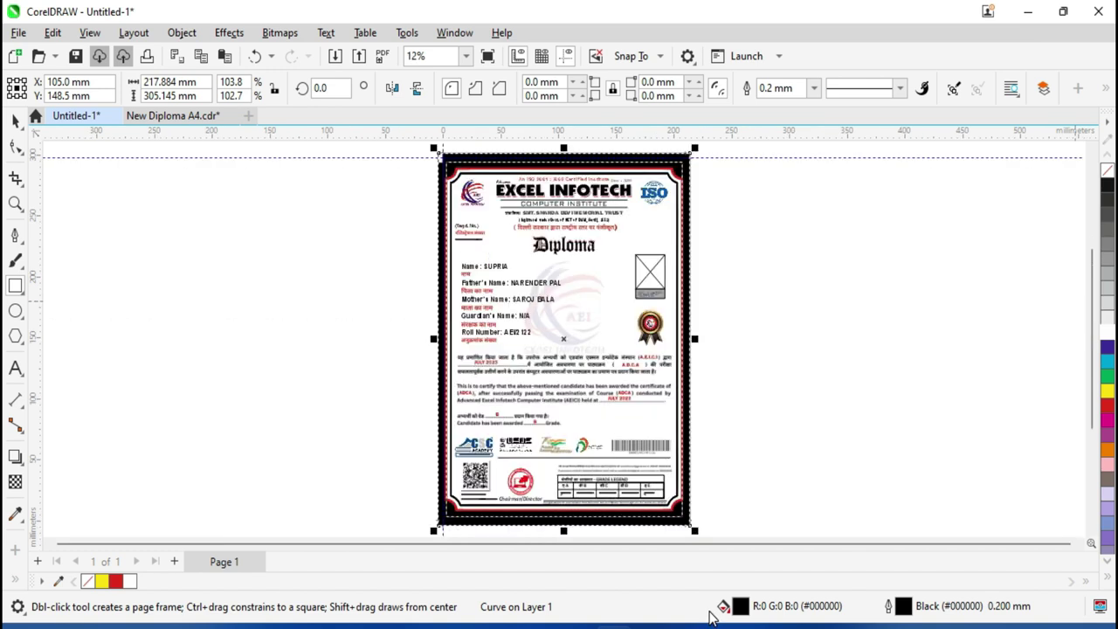
left_click(92, 33)
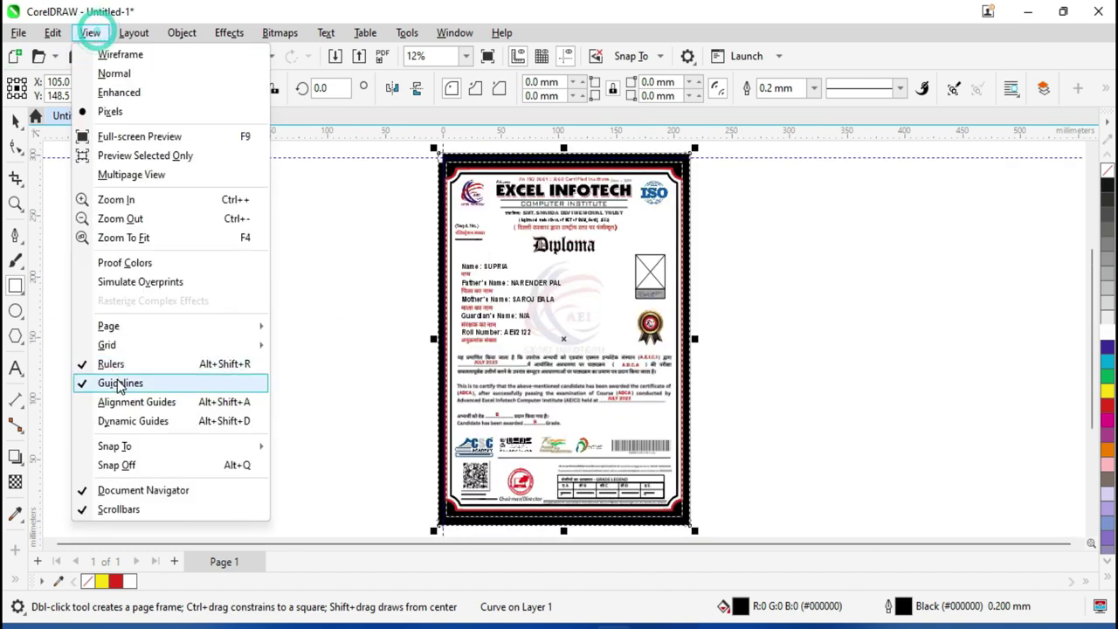
mouse_move(250, 325)
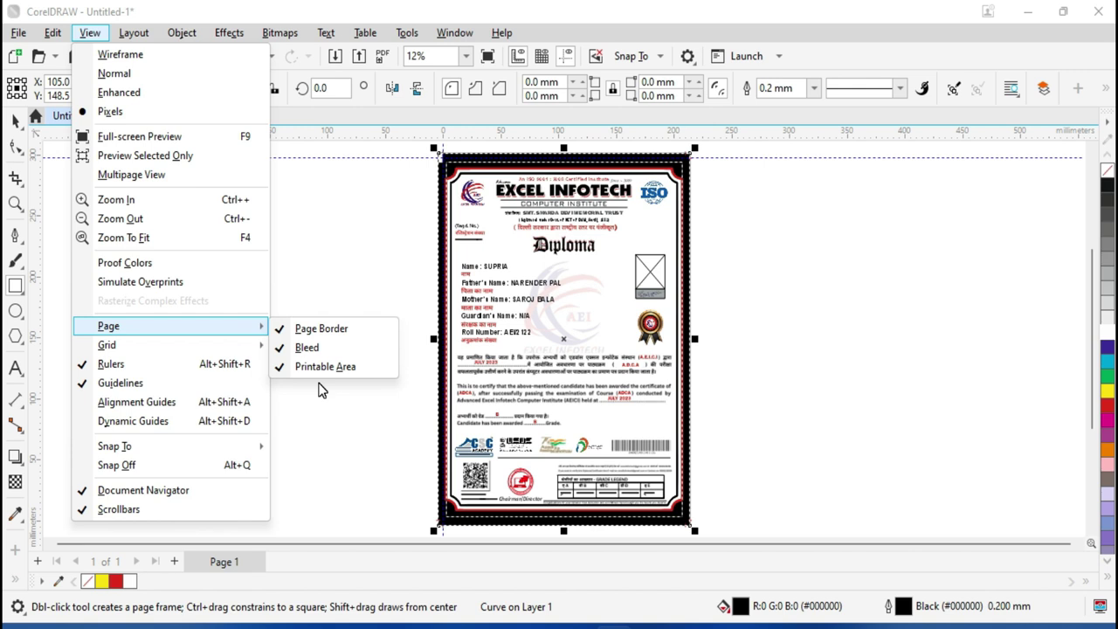
mouse_move(164, 349)
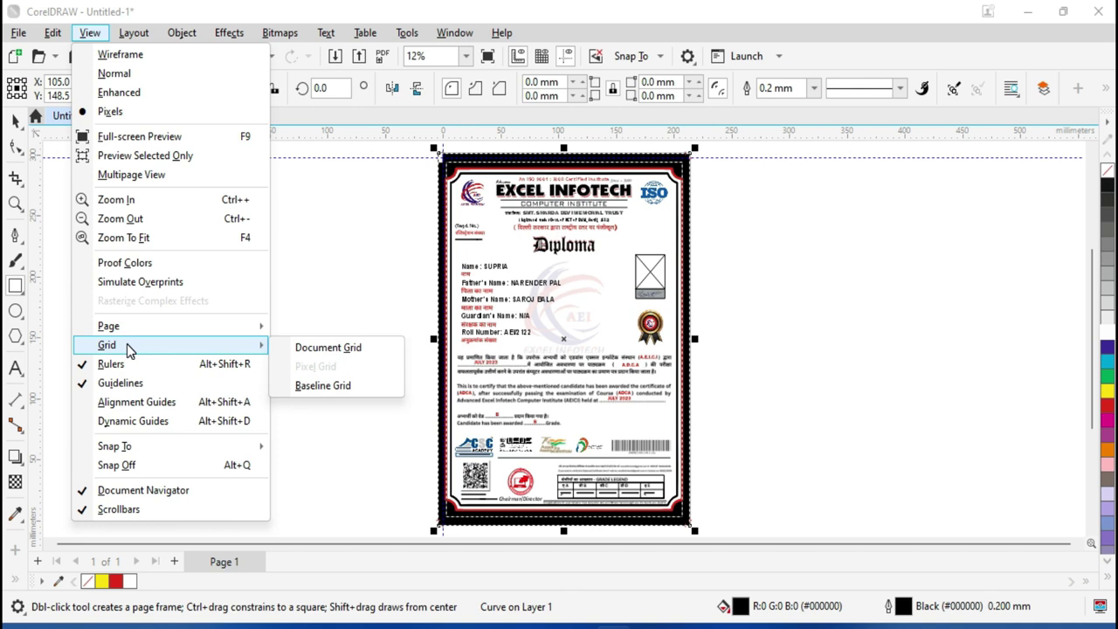
left_click(301, 261)
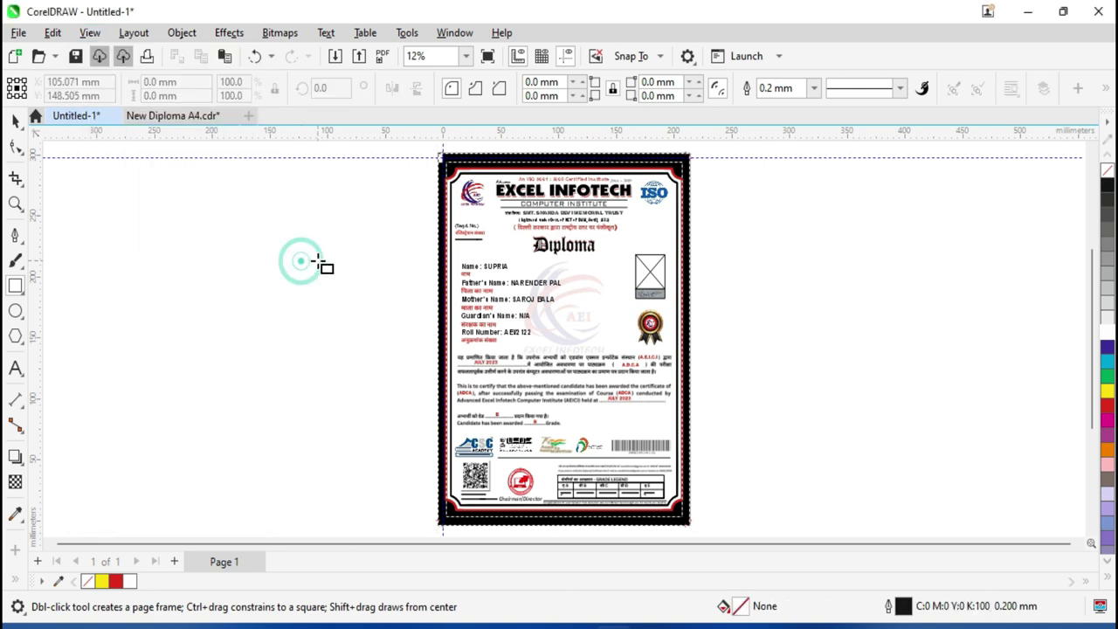
Close both open certificate documents without saving and create a new blank A4 document
left_click(232, 116)
left_click(557, 369)
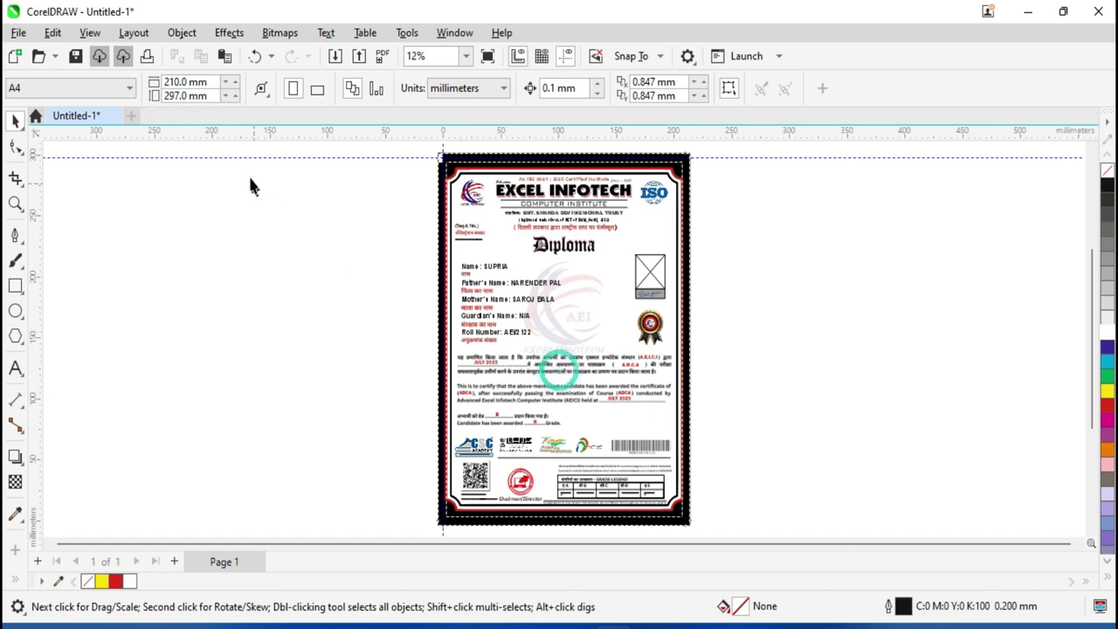
left_click(131, 116)
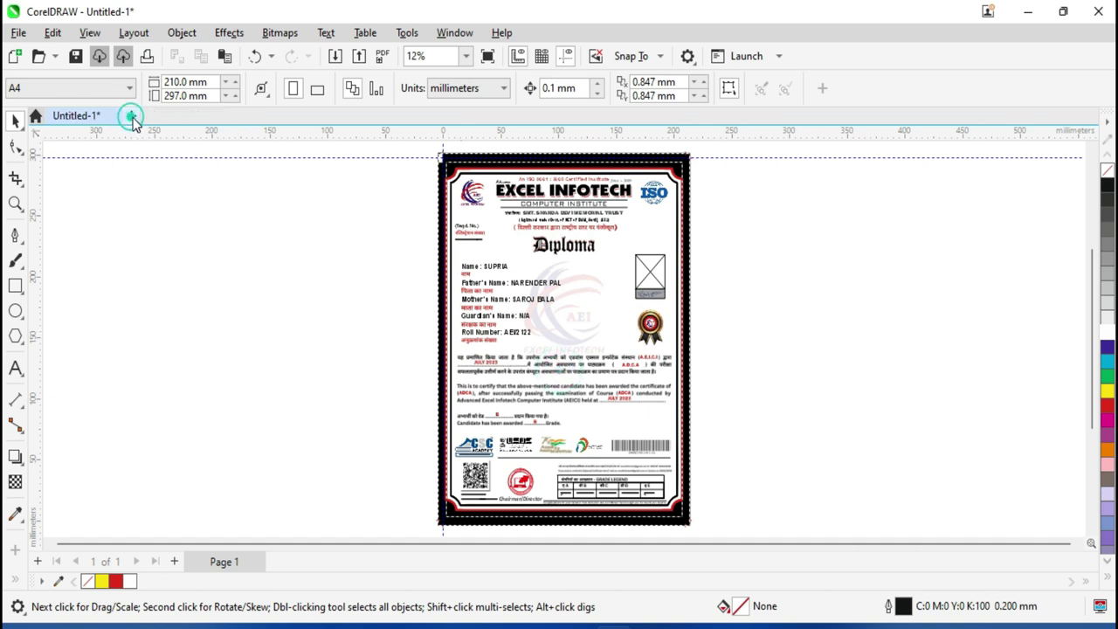
double_click(324, 178)
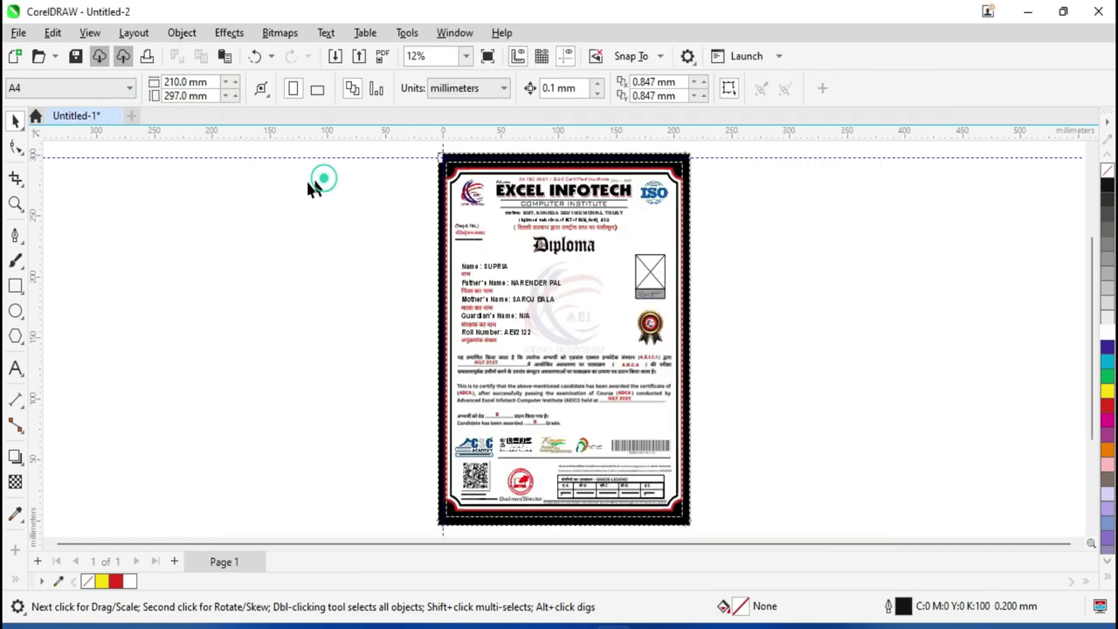
left_click(114, 116)
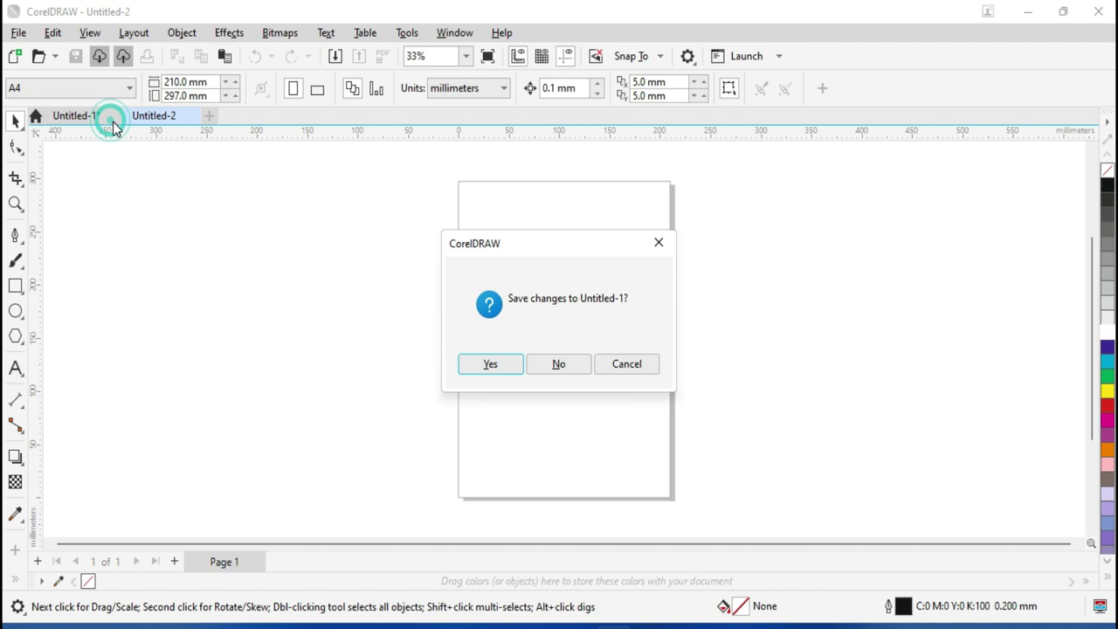
left_click(546, 363)
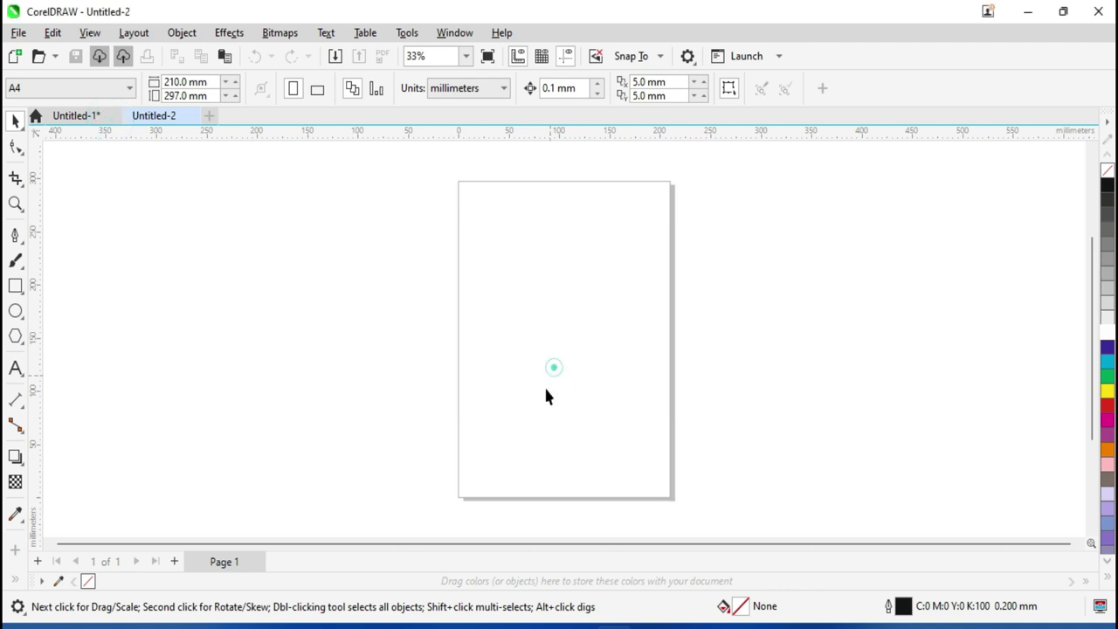
Display the document grid in the new A4 document
left_click(90, 33)
mouse_move(189, 344)
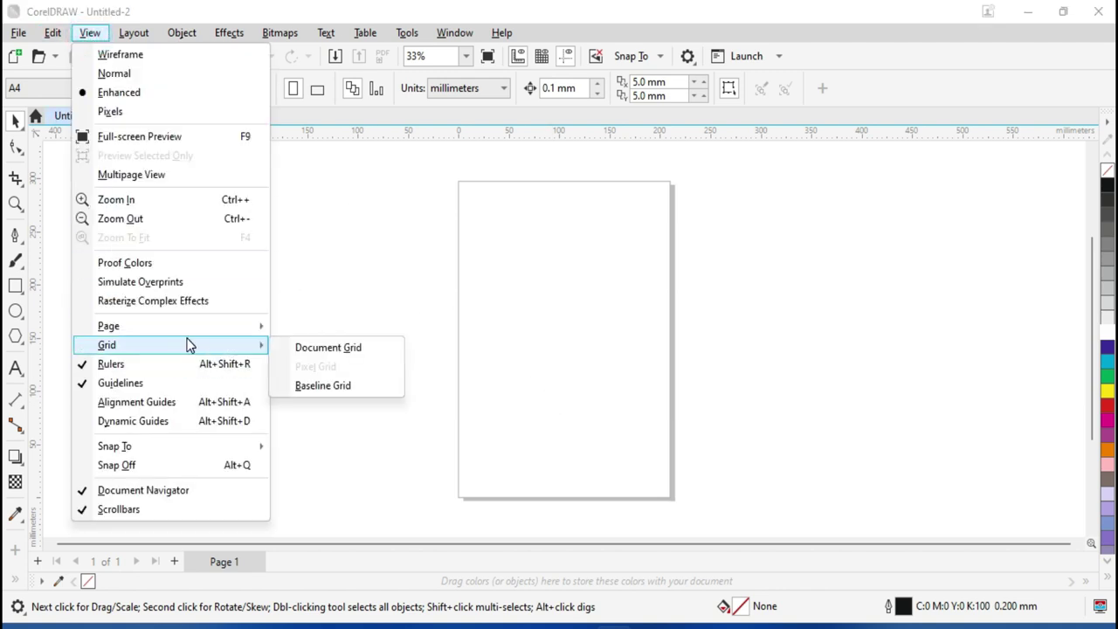
left_click(351, 348)
scroll(541, 337, "up", 2)
scroll(546, 341, "down", 1)
scroll(552, 353, "up", 6)
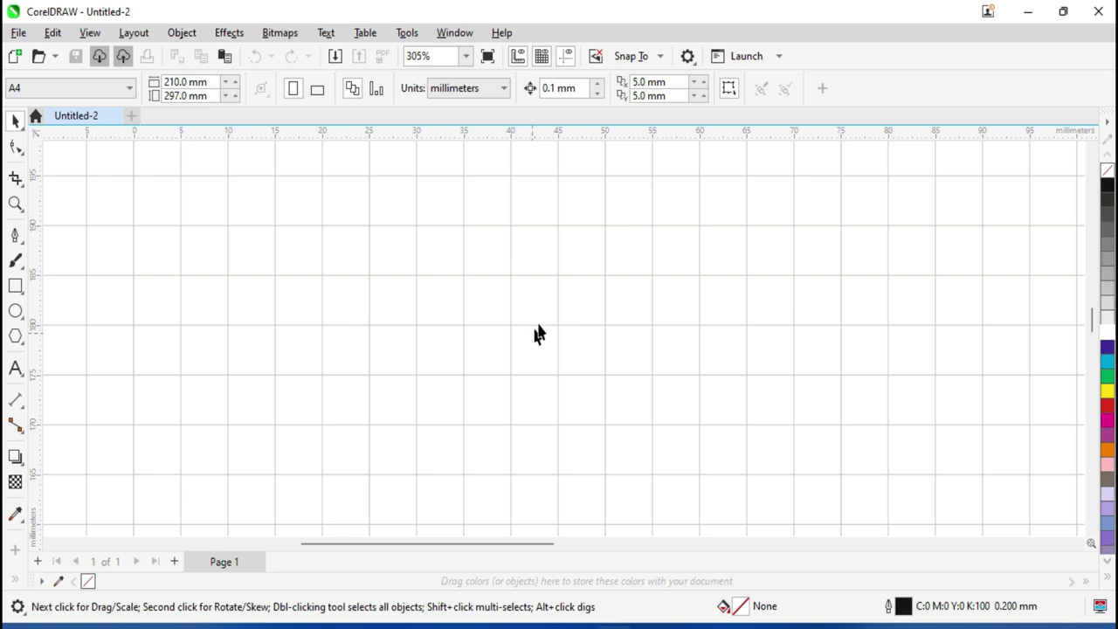
left_click(677, 80)
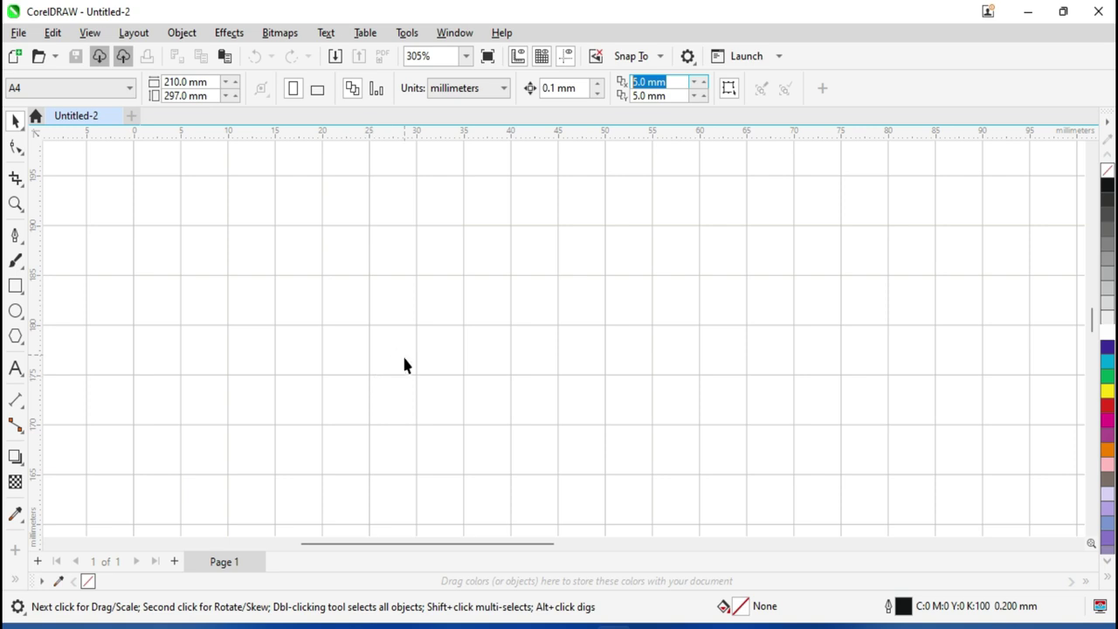
Turn on snapping to the document grid
left_click(631, 57)
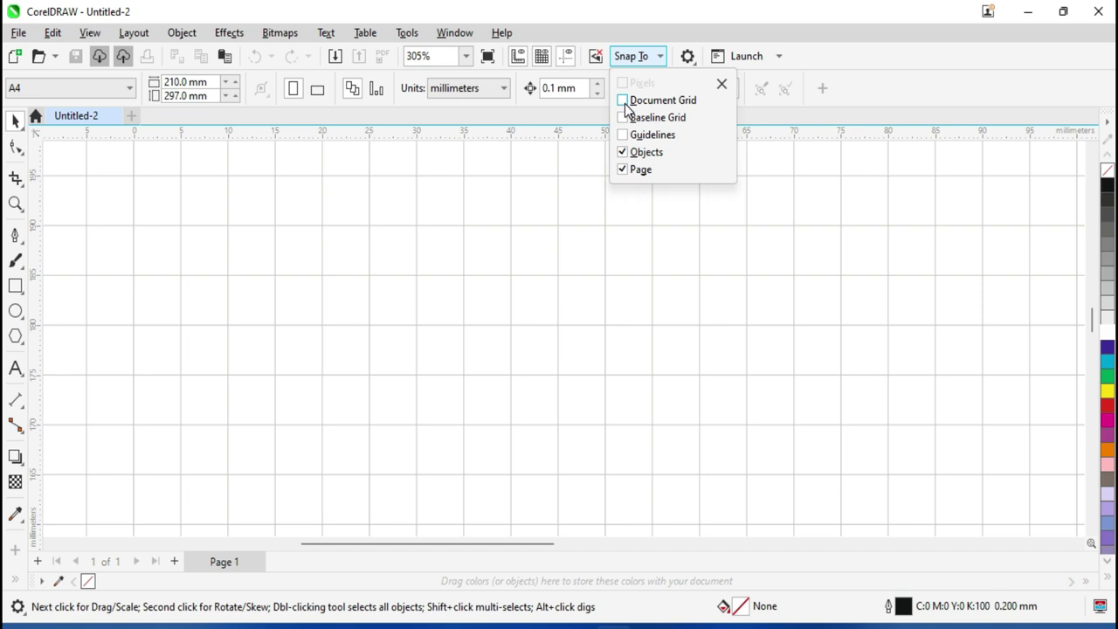
left_click(622, 101)
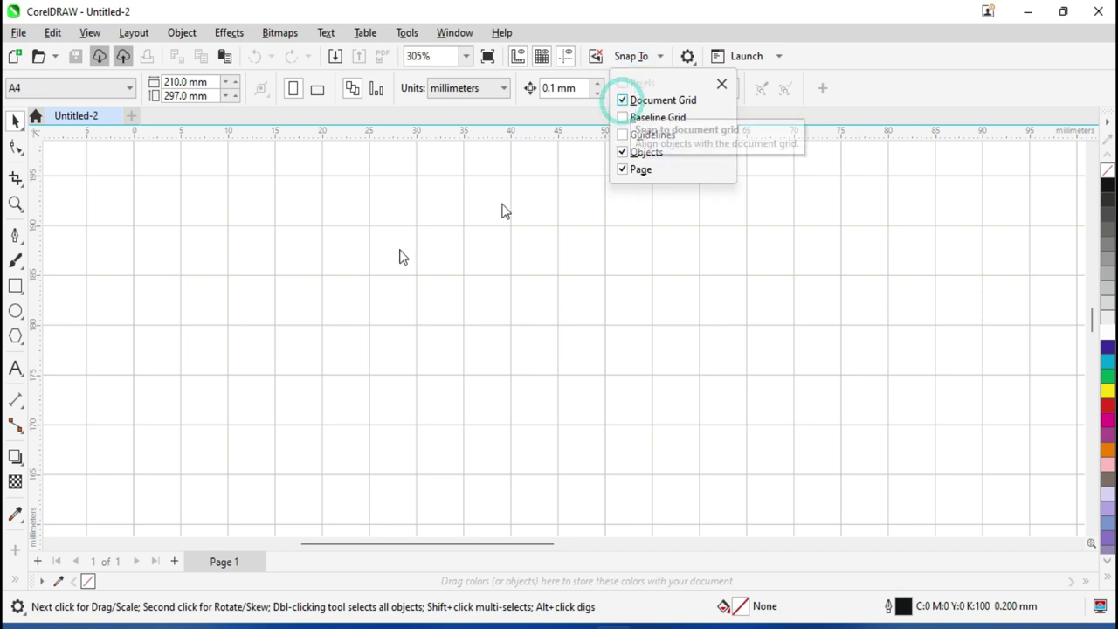
left_click_drag(326, 270, 429, 367)
Draw a 25 × 15 mm rectangle whose edges follow the document grid lines
left_click(16, 286)
left_click_drag(321, 277, 558, 425)
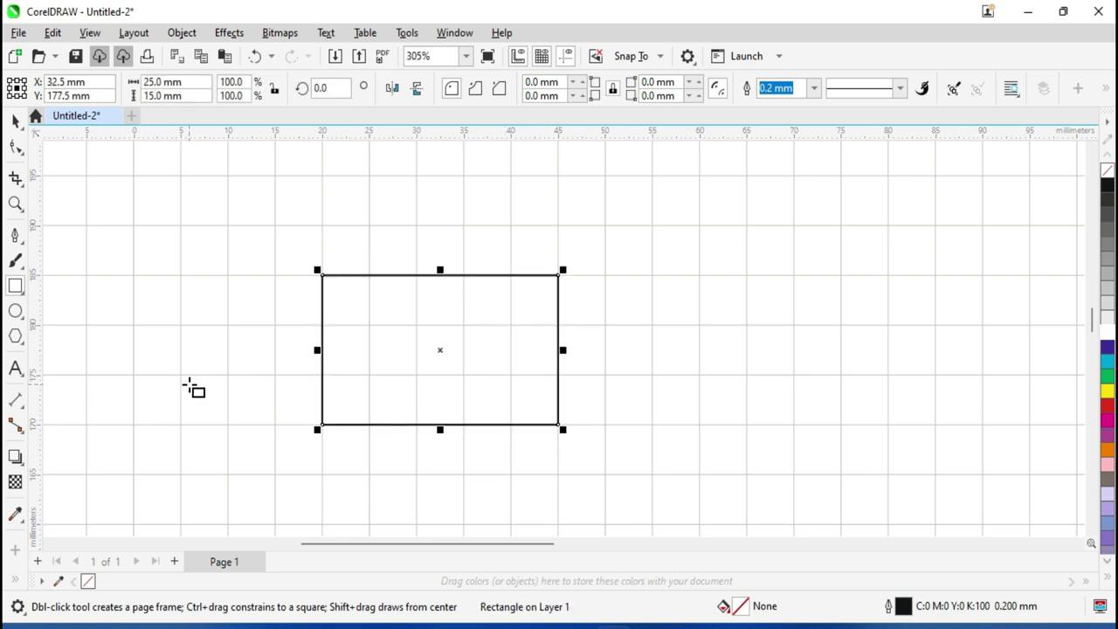
left_click(16, 121)
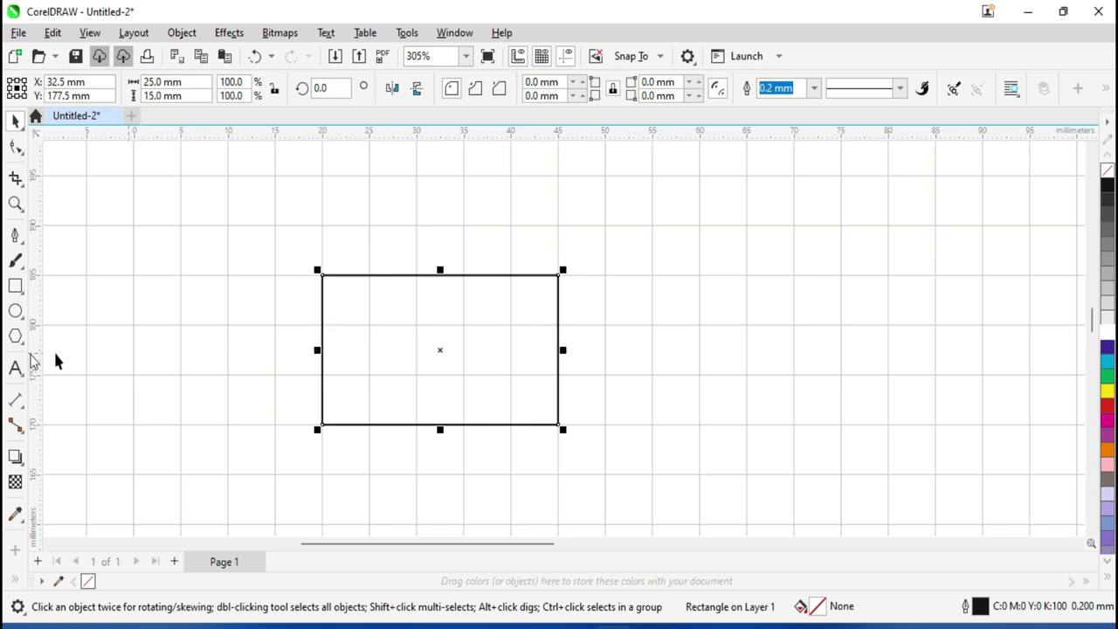
Draw a near-circular ellipse about 15.1 mm wide beside the rectangle and stretch its top up to the grid line, about 14.8 mm high
left_click(15, 311)
left_click_drag(662, 280, 809, 428)
scroll(756, 281, "up", 2)
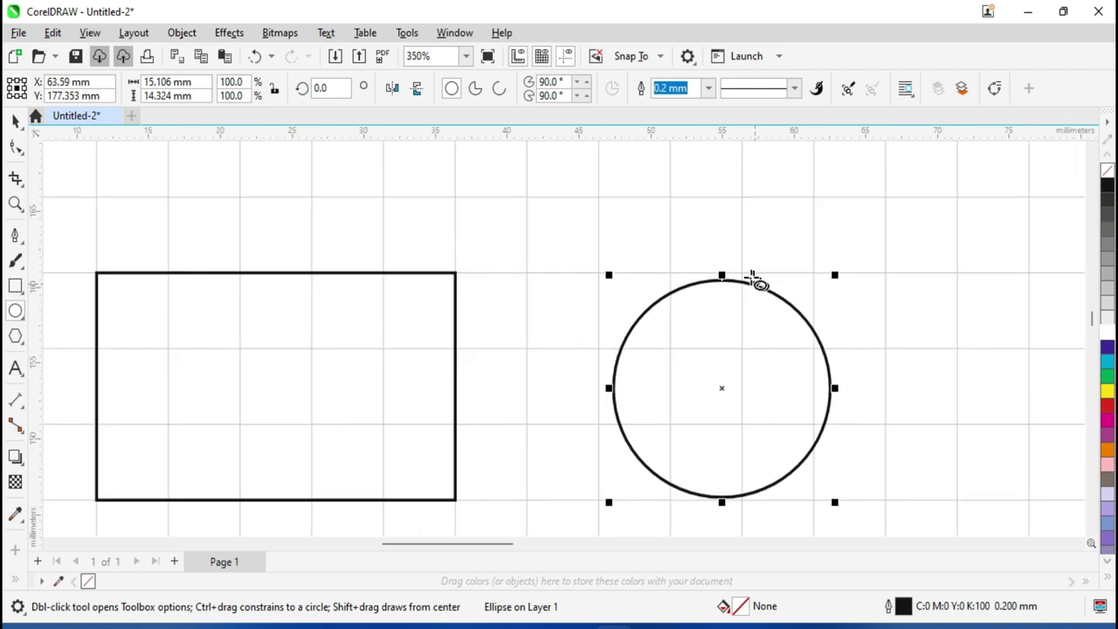
left_click_drag(712, 276, 714, 264)
scroll(731, 352, "down", 2)
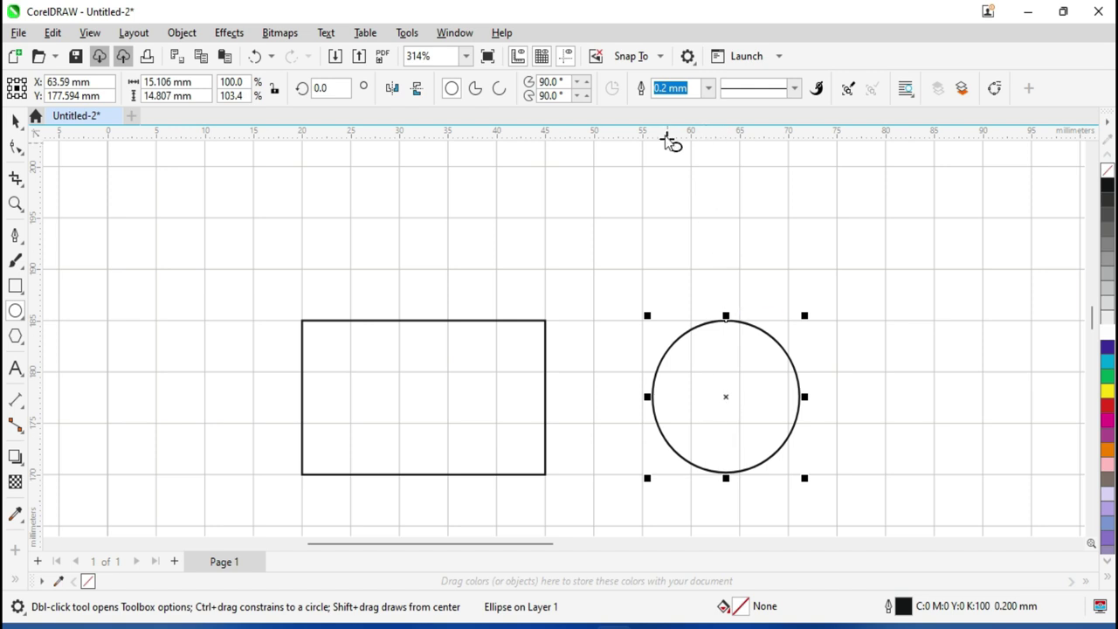
Turn off the document grid display behind the rectangle and ellipse
left_click(638, 58)
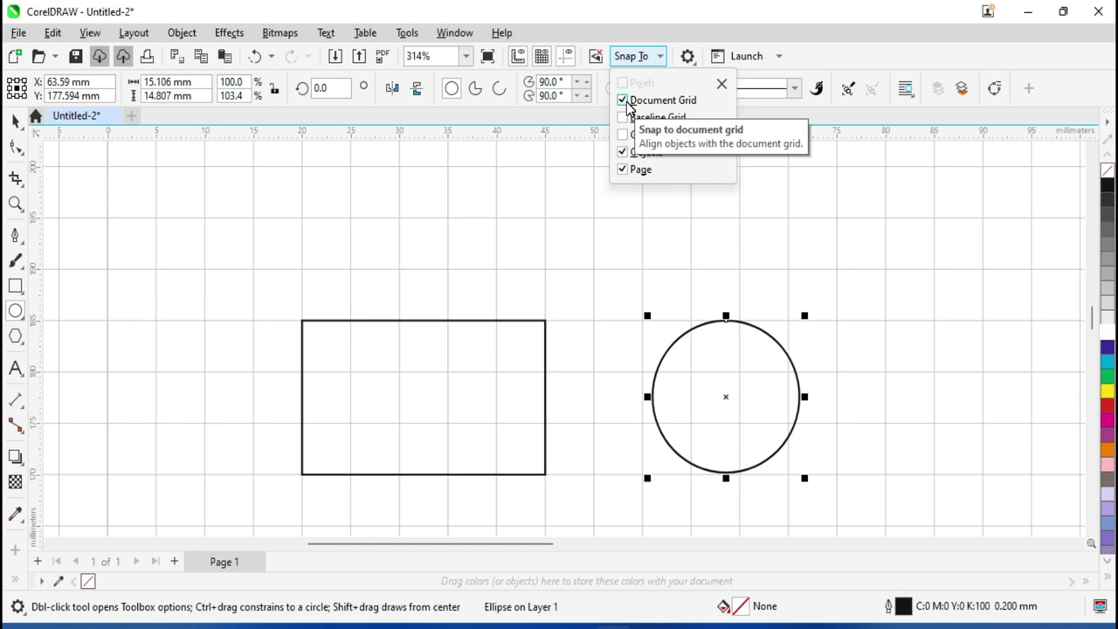
left_click(90, 33)
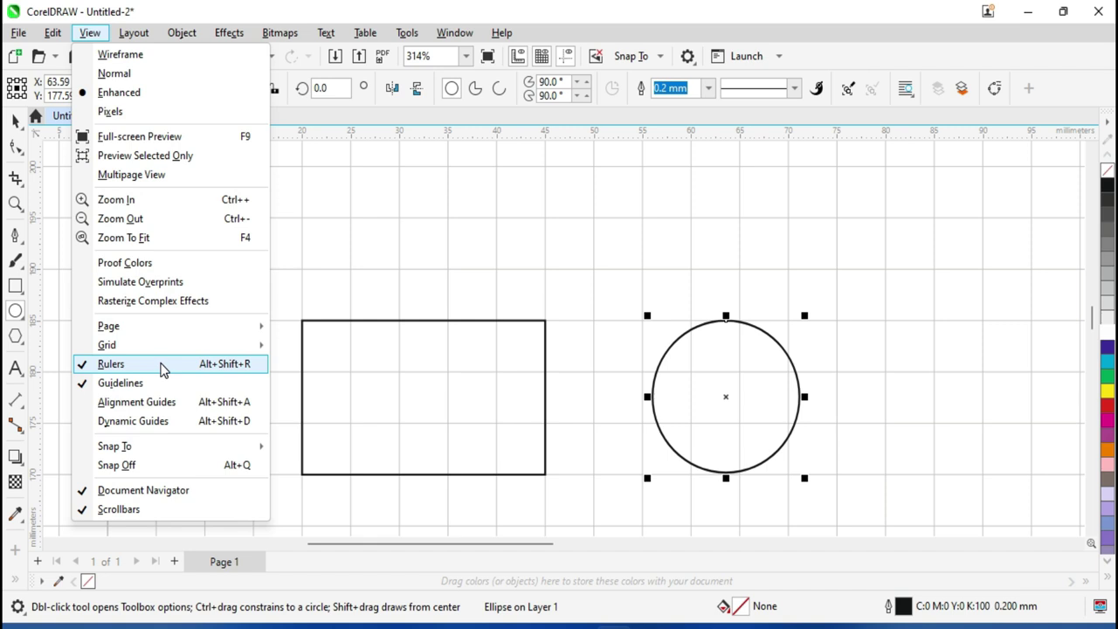
mouse_move(164, 349)
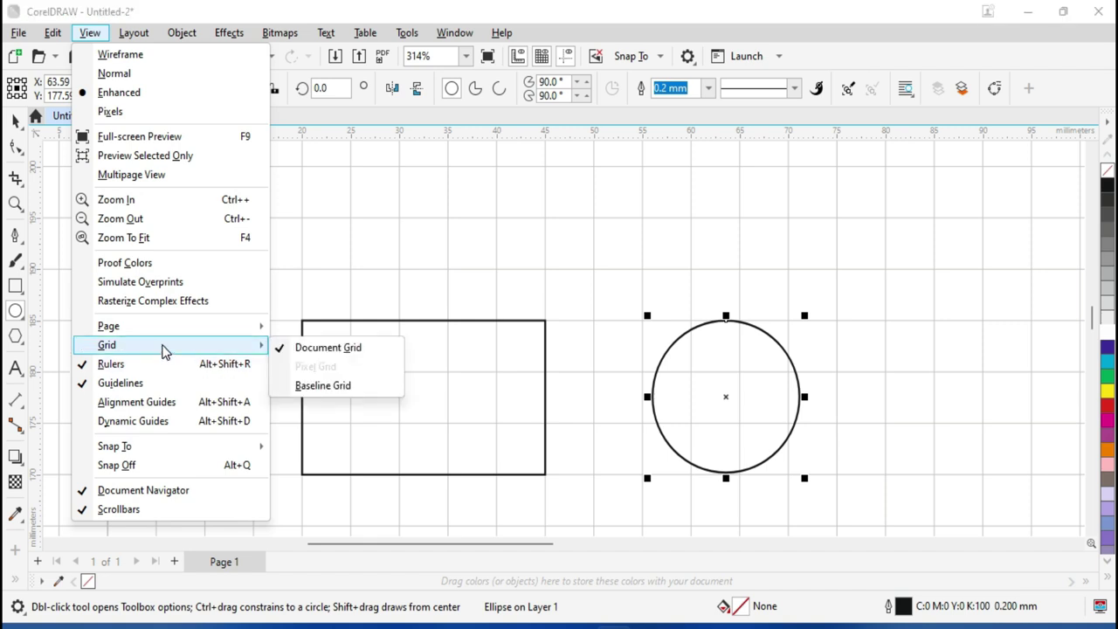
left_click(316, 351)
Select both the rectangle and the ellipse and delete them from the page
scroll(469, 365, "down", 3)
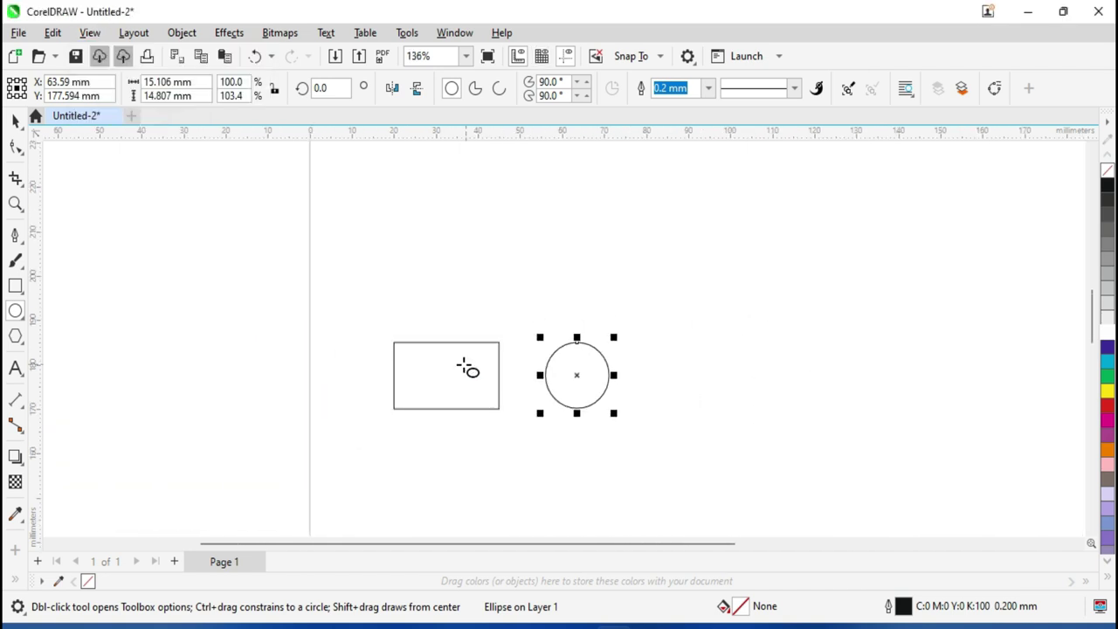
left_click(14, 119)
left_click_drag(111, 228, 638, 432)
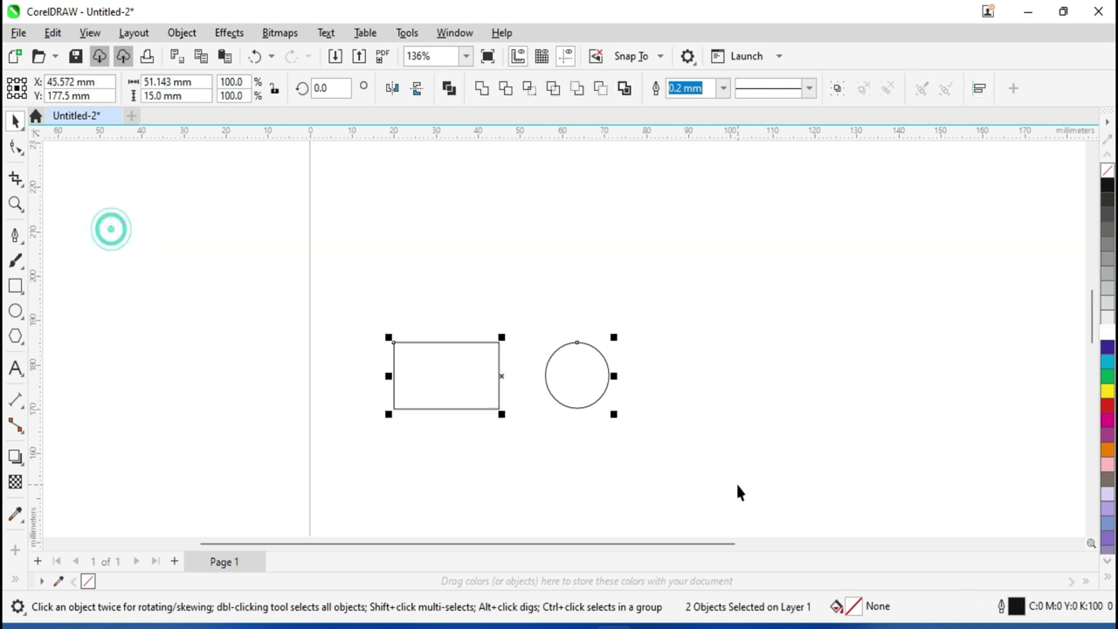
key("Delete")
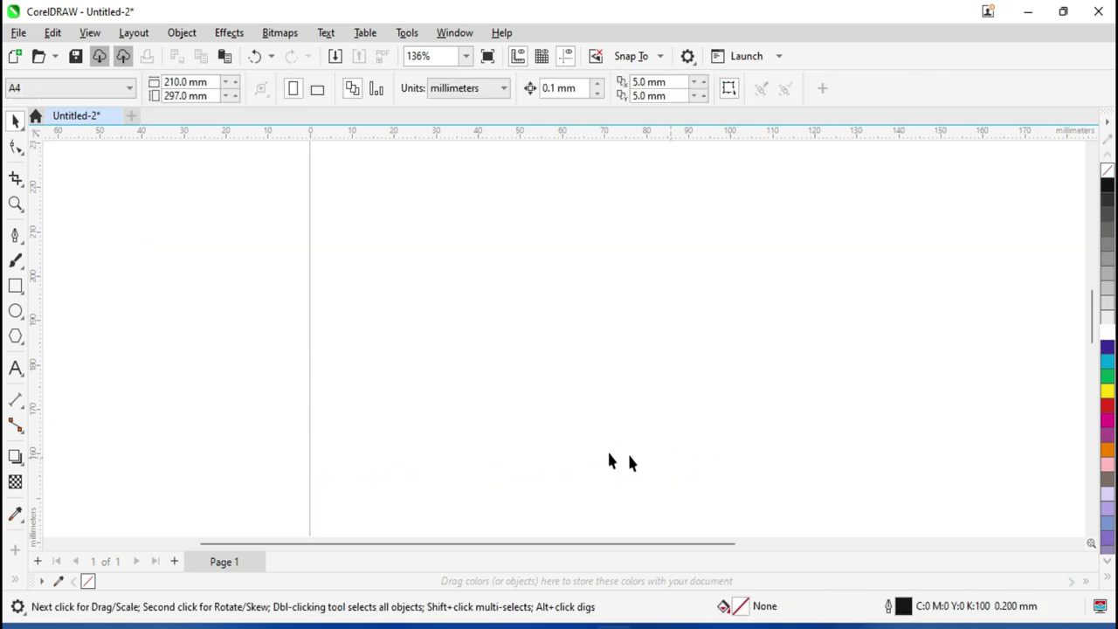
Display the baseline grid on the empty A4 page and inspect its lines up close
left_click(98, 35)
mouse_move(175, 356)
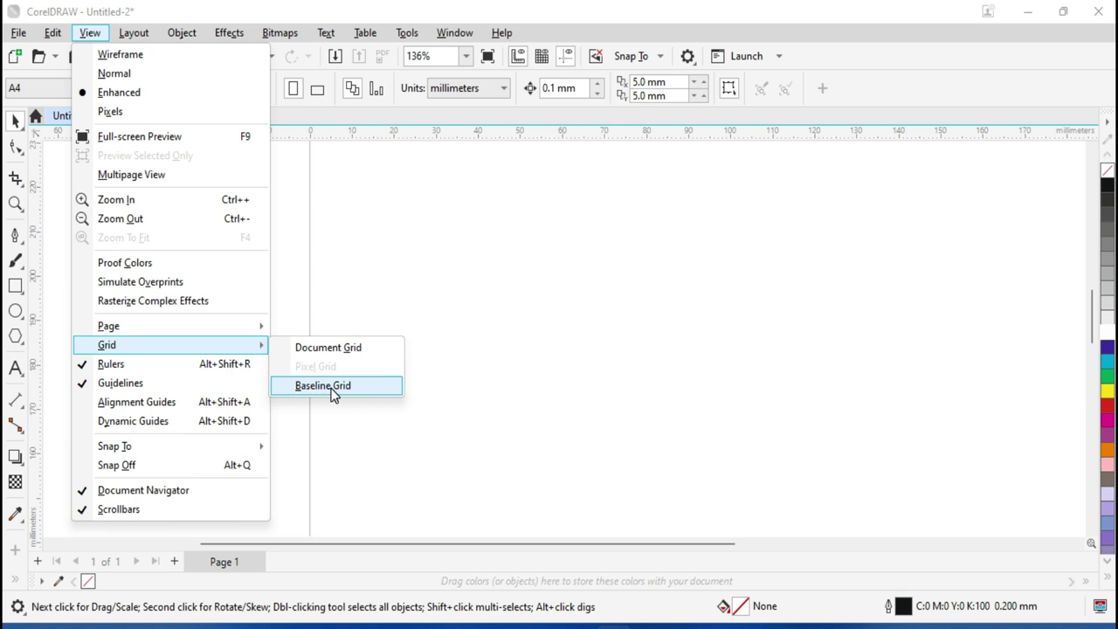
left_click(332, 389)
scroll(498, 428, "down", 4)
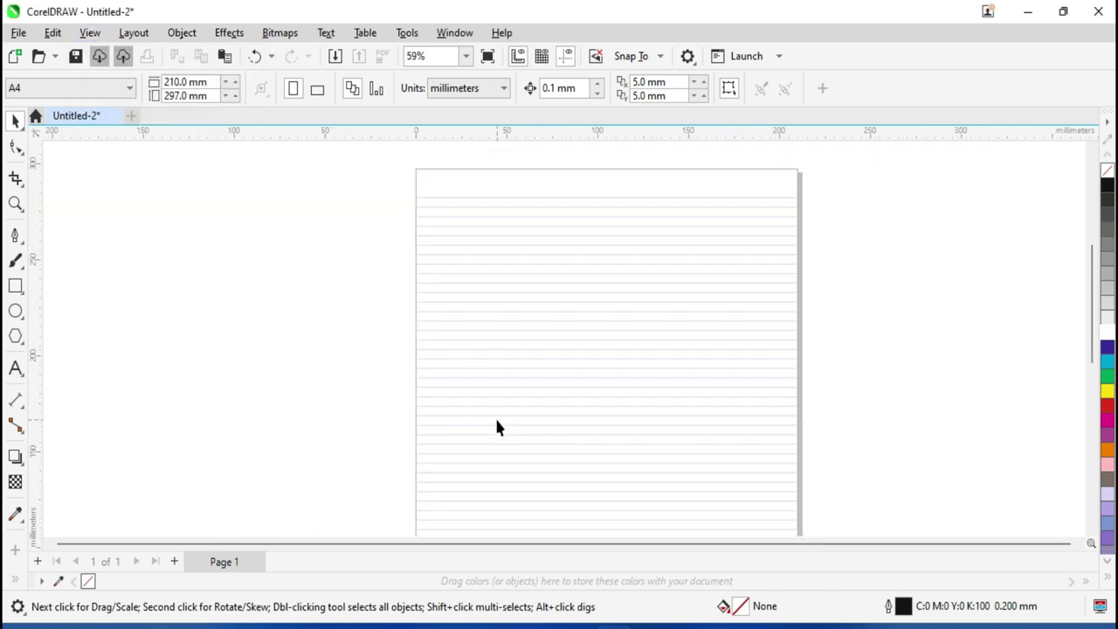
scroll(442, 293, "up", 5)
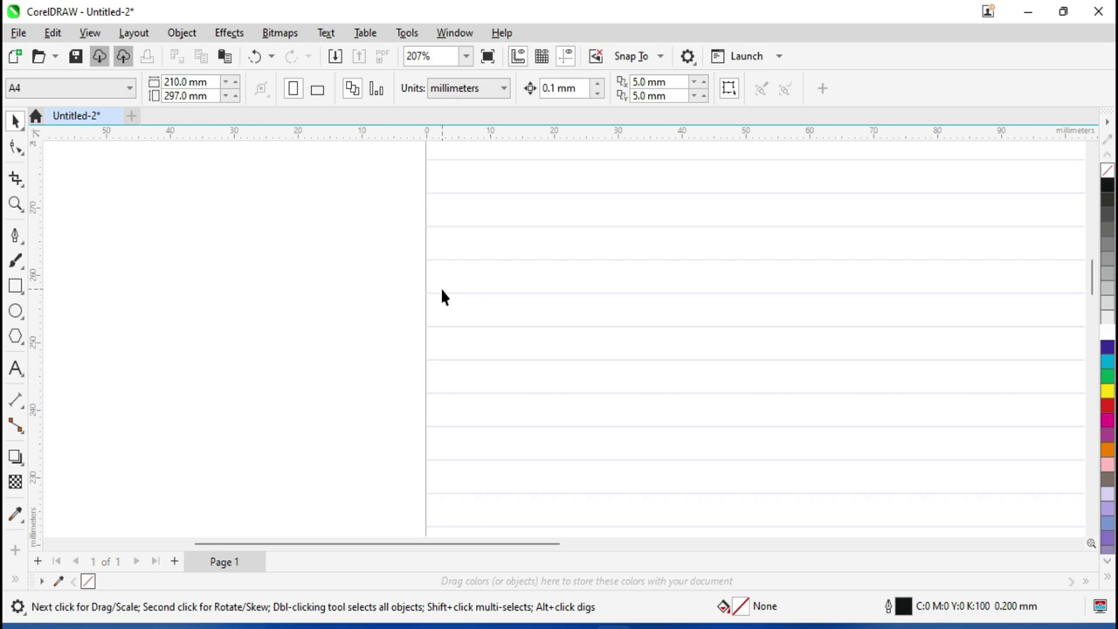
scroll(441, 297, "up", 2)
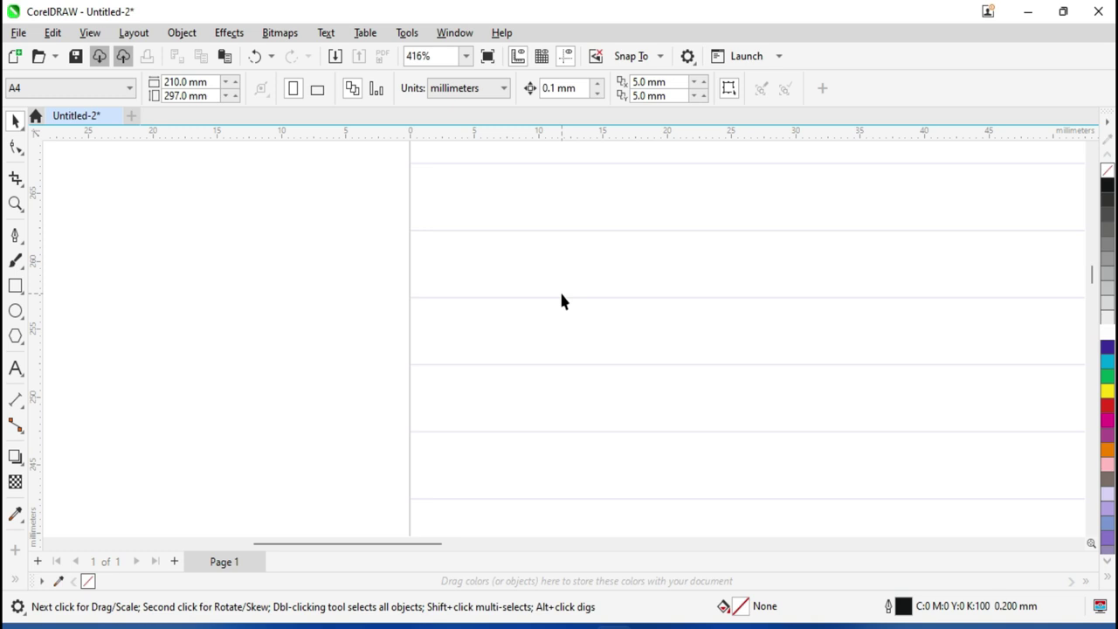
Paste the text line "elements you want from the different galleries." onto the page
left_click(547, 365)
scroll(577, 359, "down", 5)
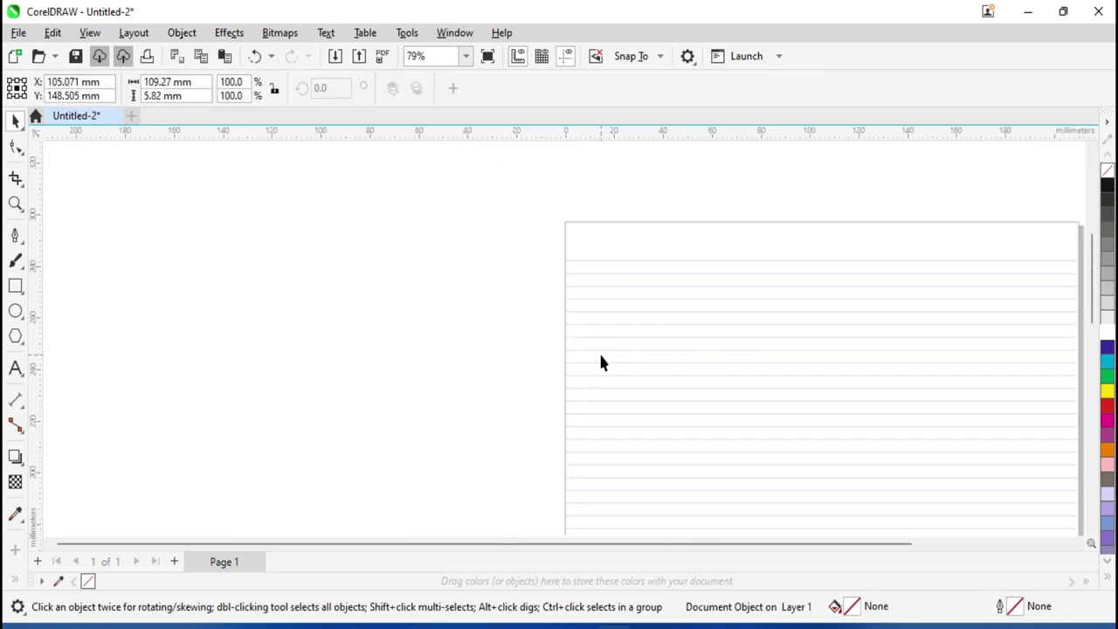
scroll(600, 362, "down", 3)
scroll(671, 493, "up", 4)
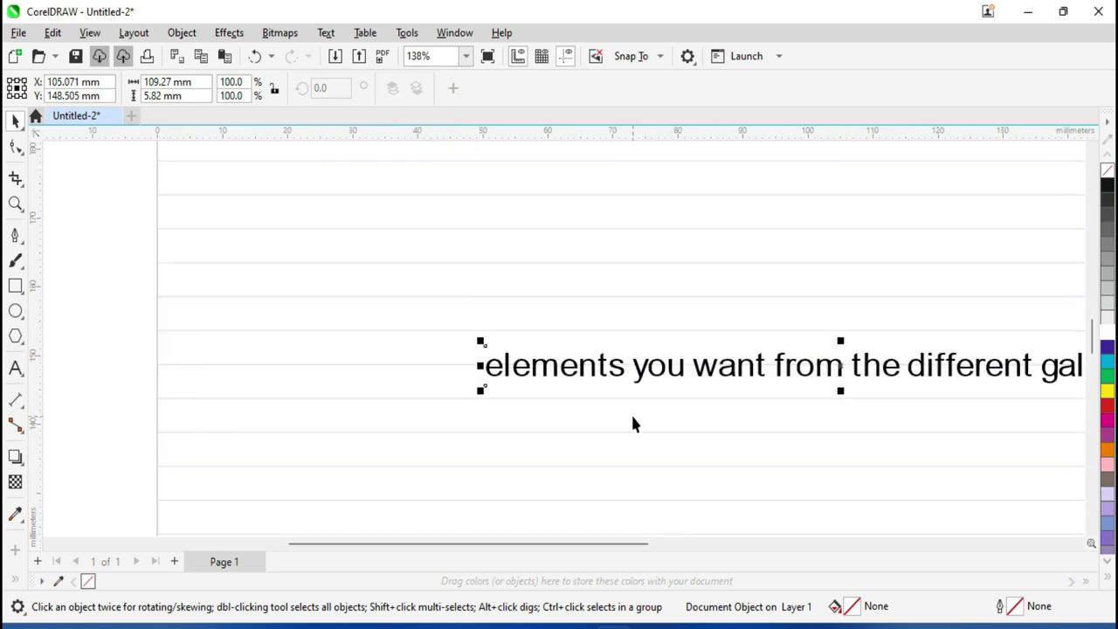
scroll(633, 423, "down", 2)
Move the text line to the page's left edge and nudge it up so its letters sit between two baseline grid lines
left_click_drag(600, 376, 360, 455)
scroll(420, 393, "up", 5)
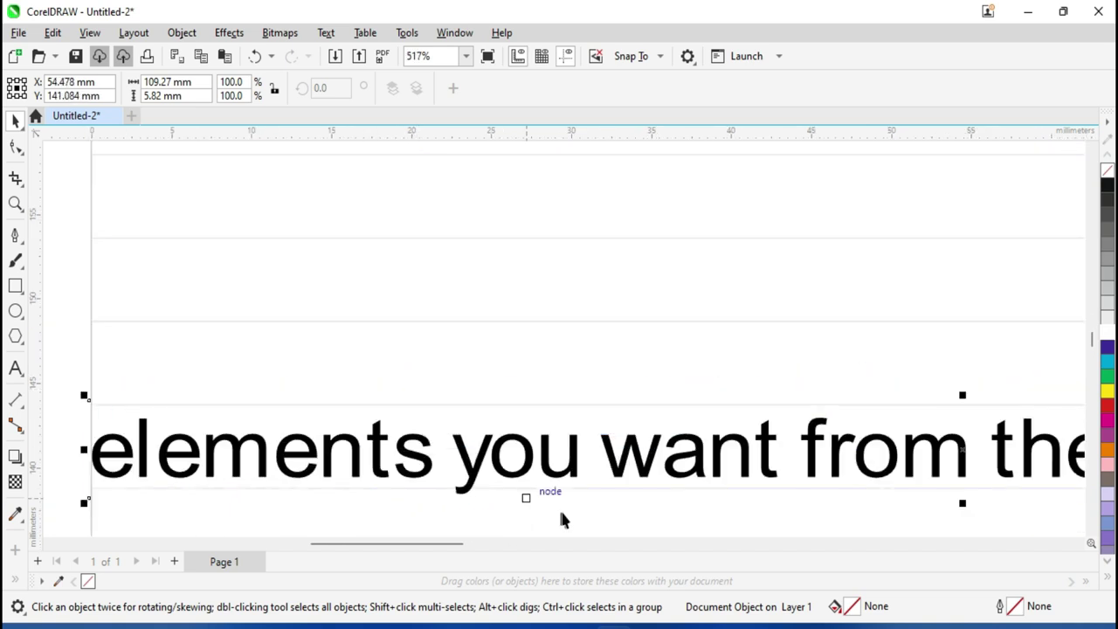
scroll(630, 491, "down", 3)
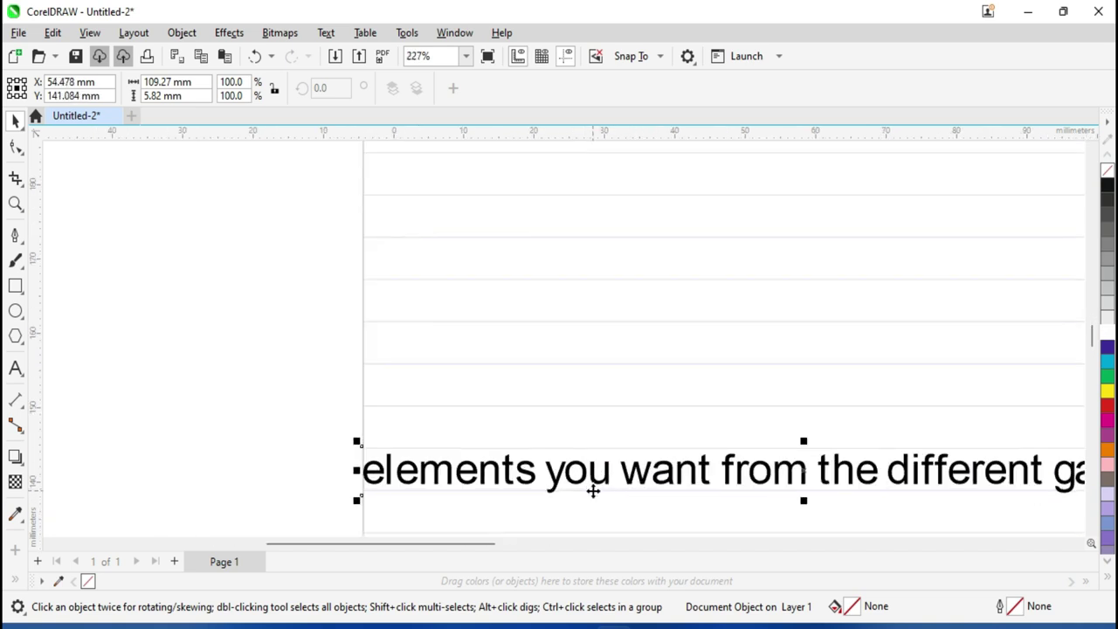
scroll(594, 489, "up", 4)
left_click_drag(559, 422, 562, 413)
scroll(543, 495, "down", 2)
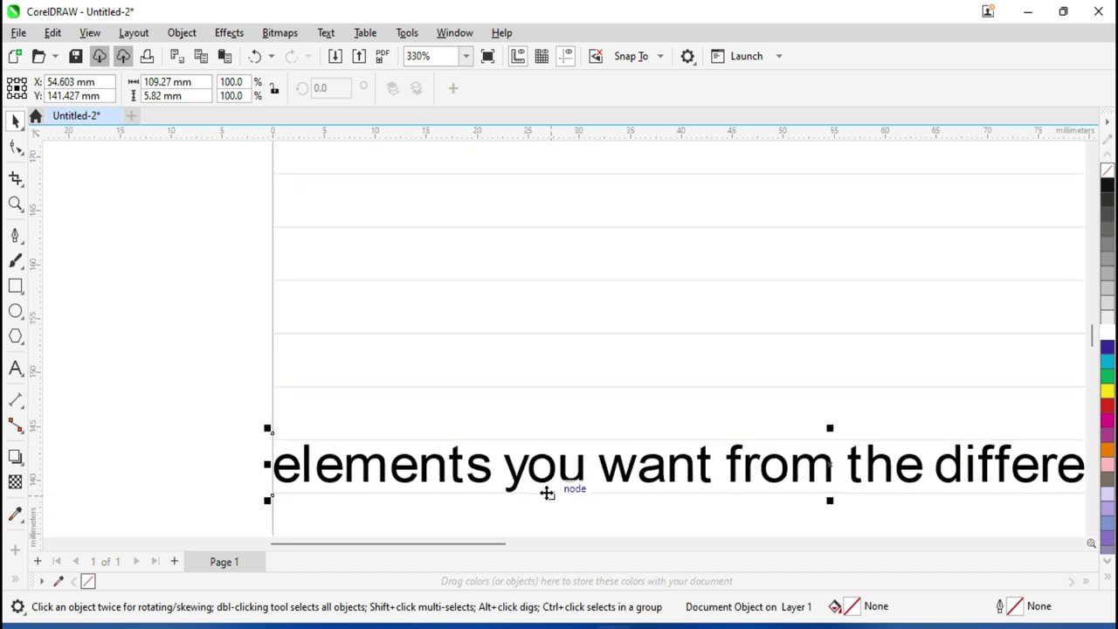
scroll(581, 369, "down", 2)
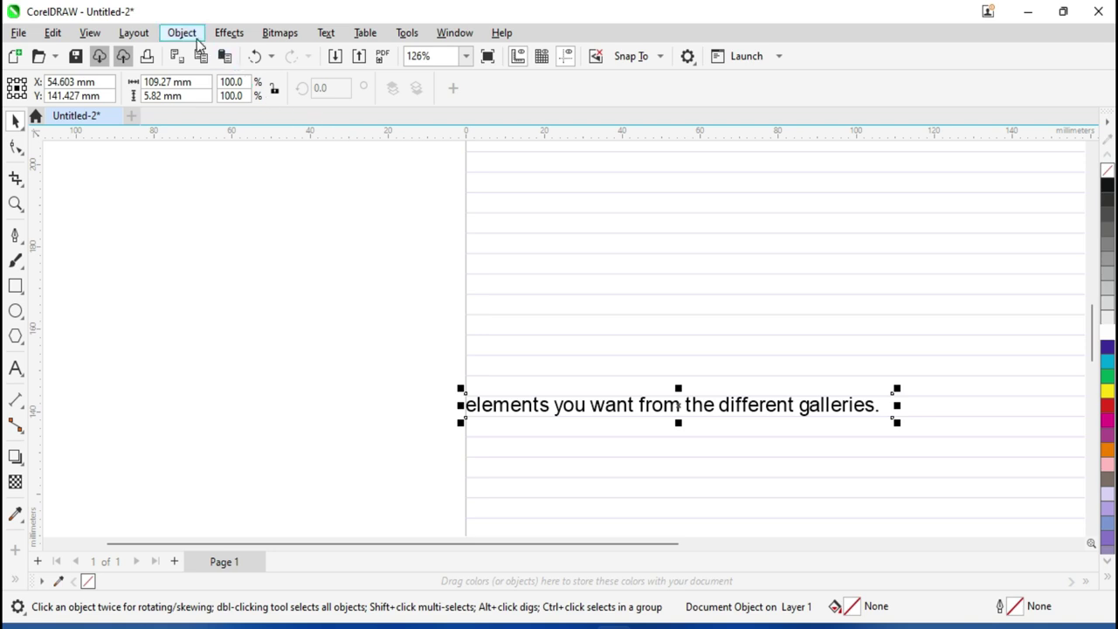
Deselect the text line and hide the rulers
left_click(91, 34)
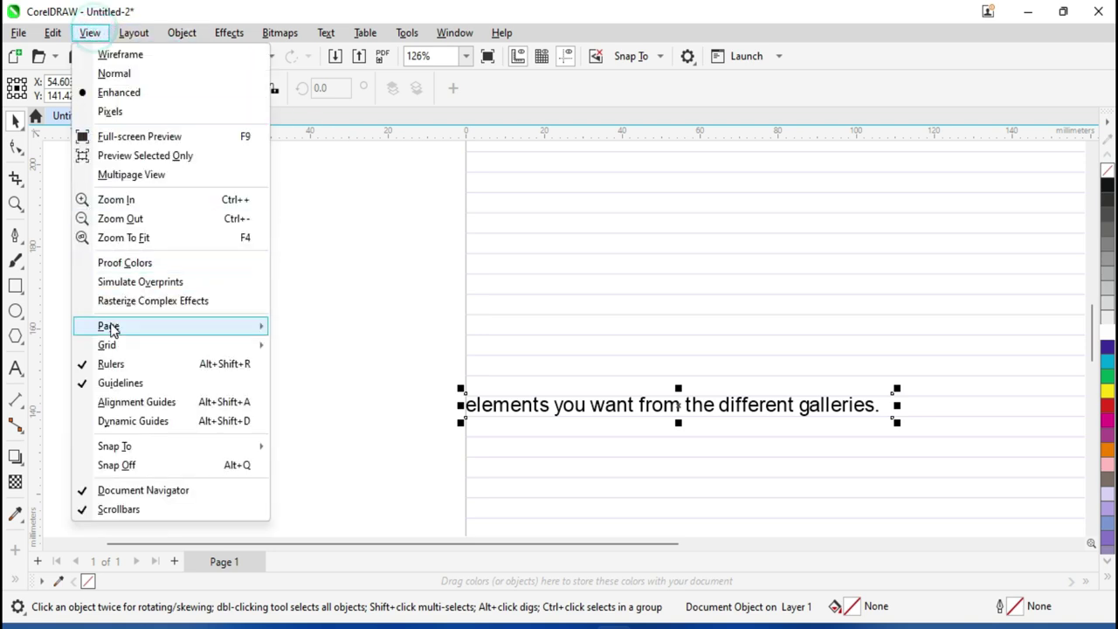
key("Escape")
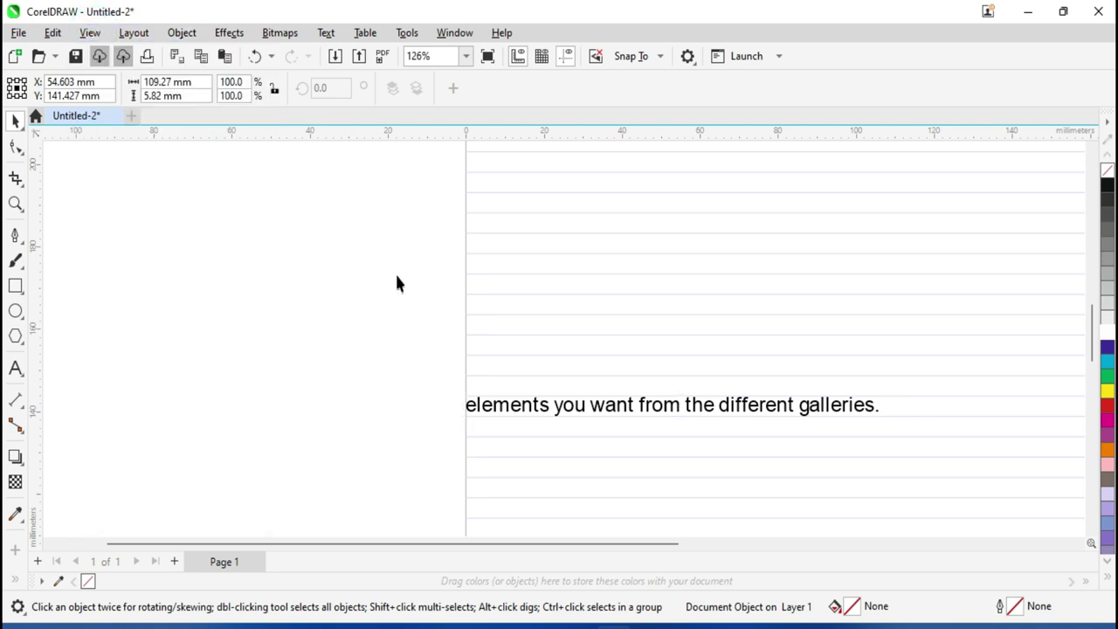
left_click(395, 274)
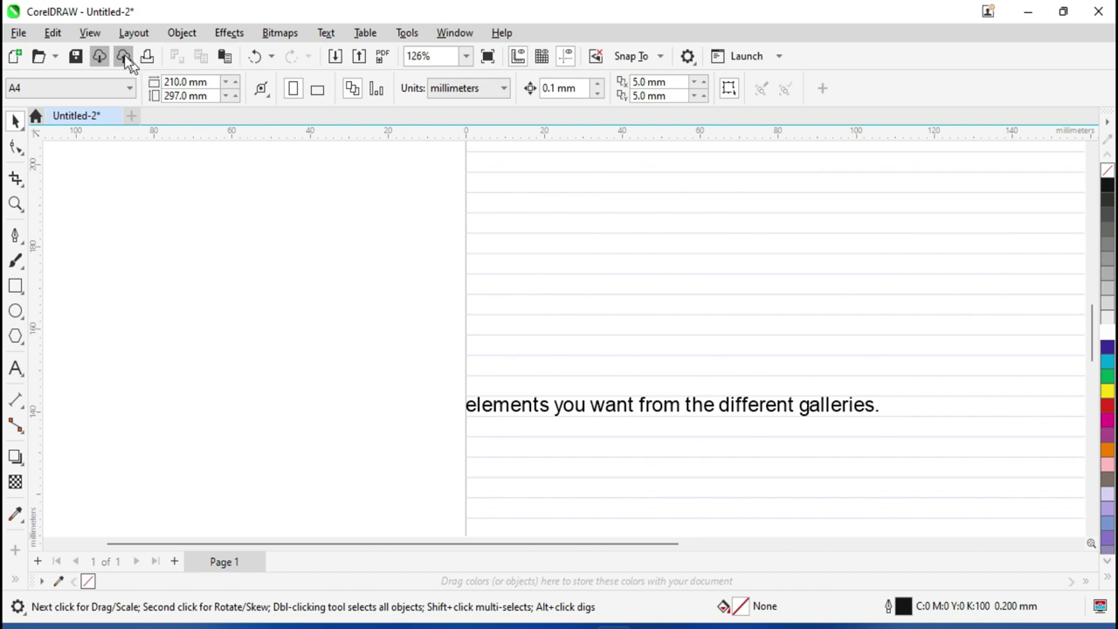
left_click(90, 33)
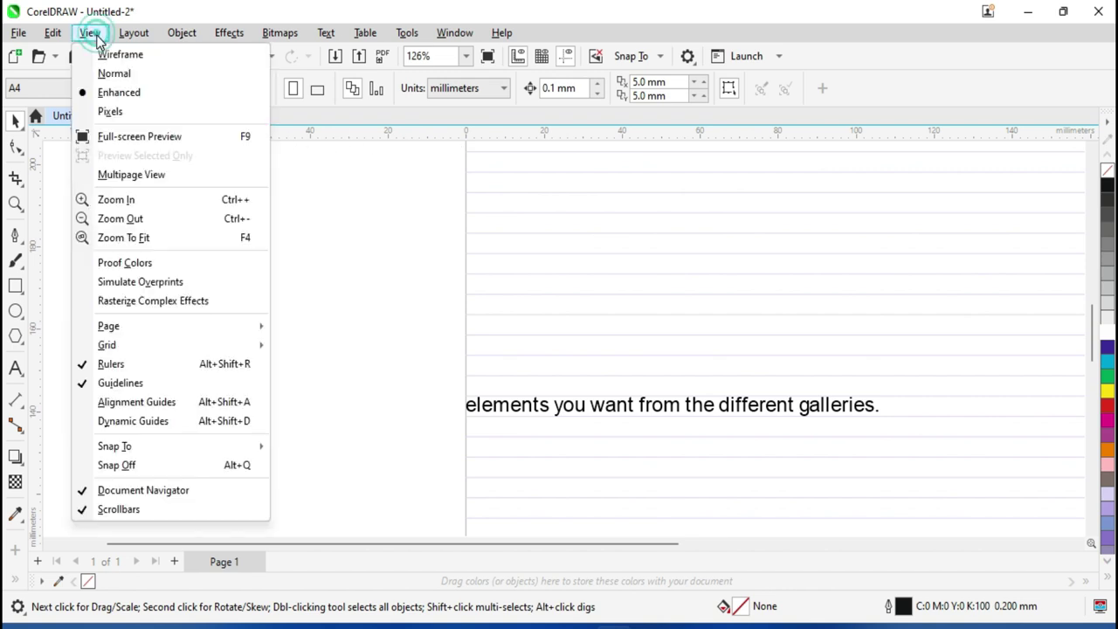
left_click(113, 367)
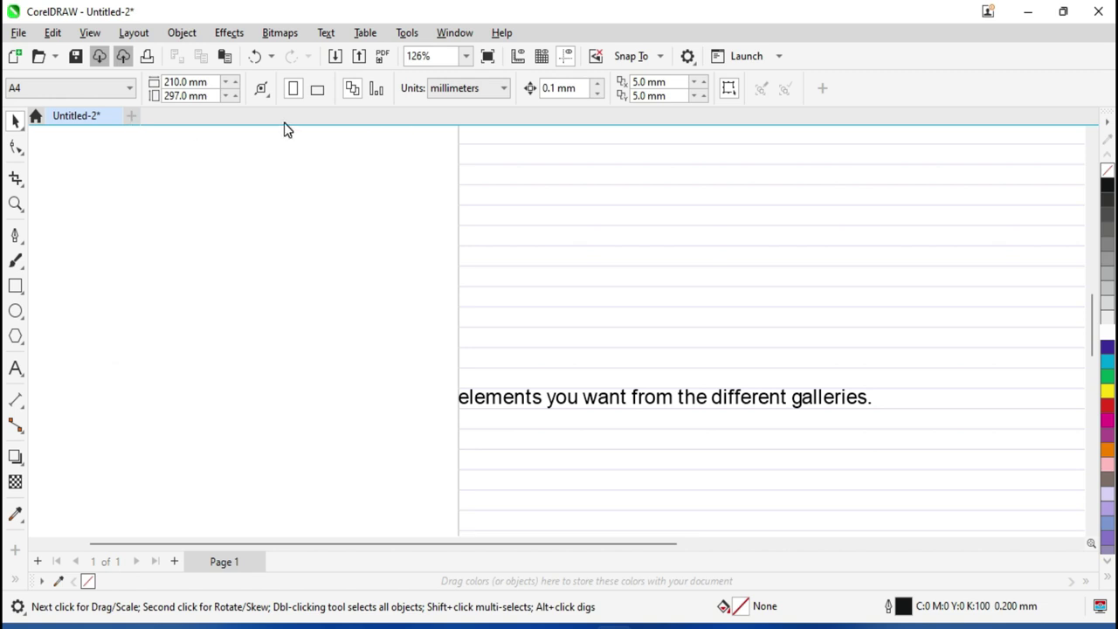
Turn off the baseline grid display behind the text line
left_click(78, 37)
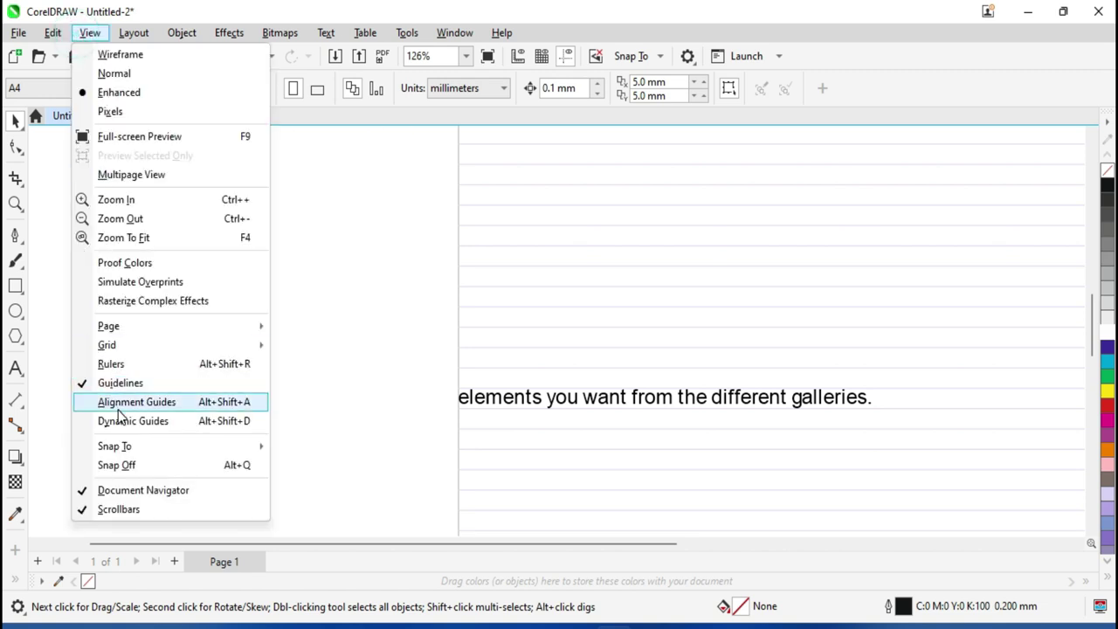
mouse_move(128, 448)
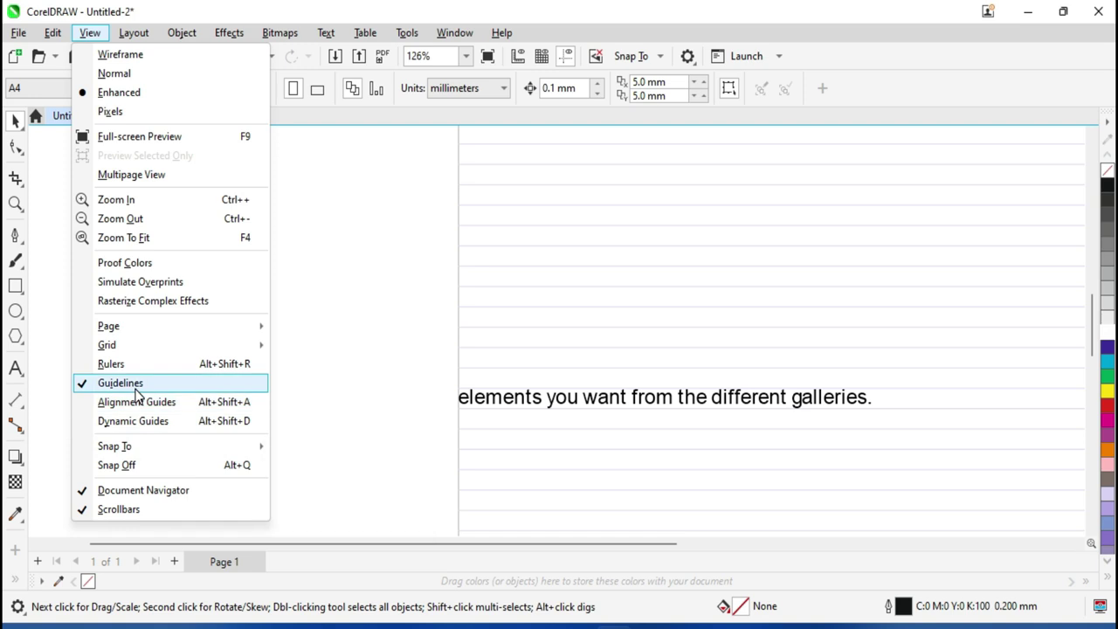
mouse_move(145, 349)
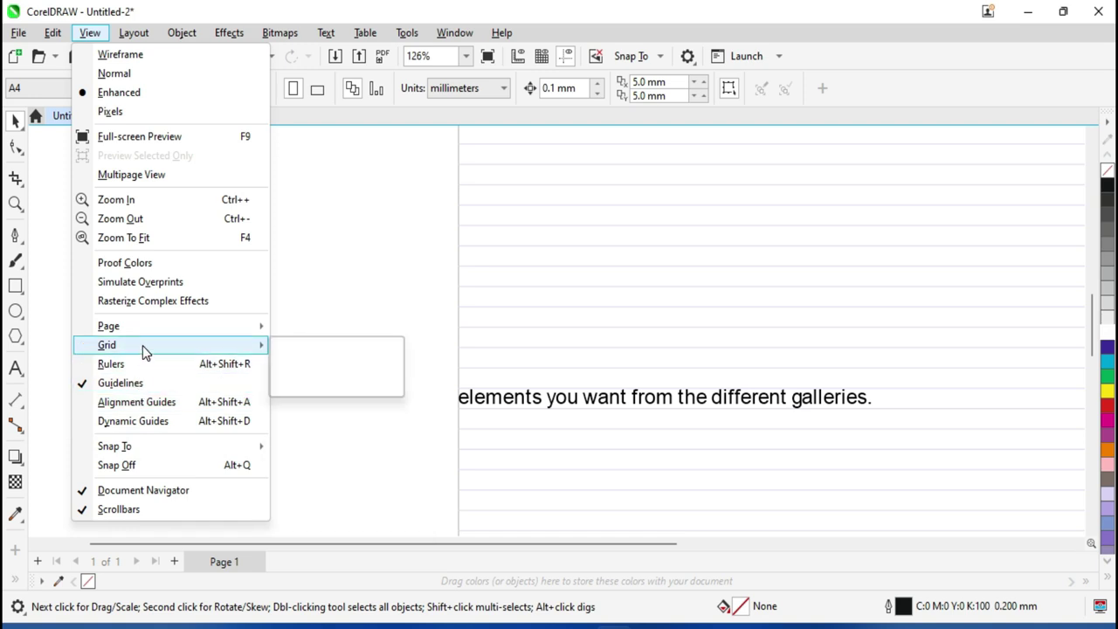
left_click(316, 388)
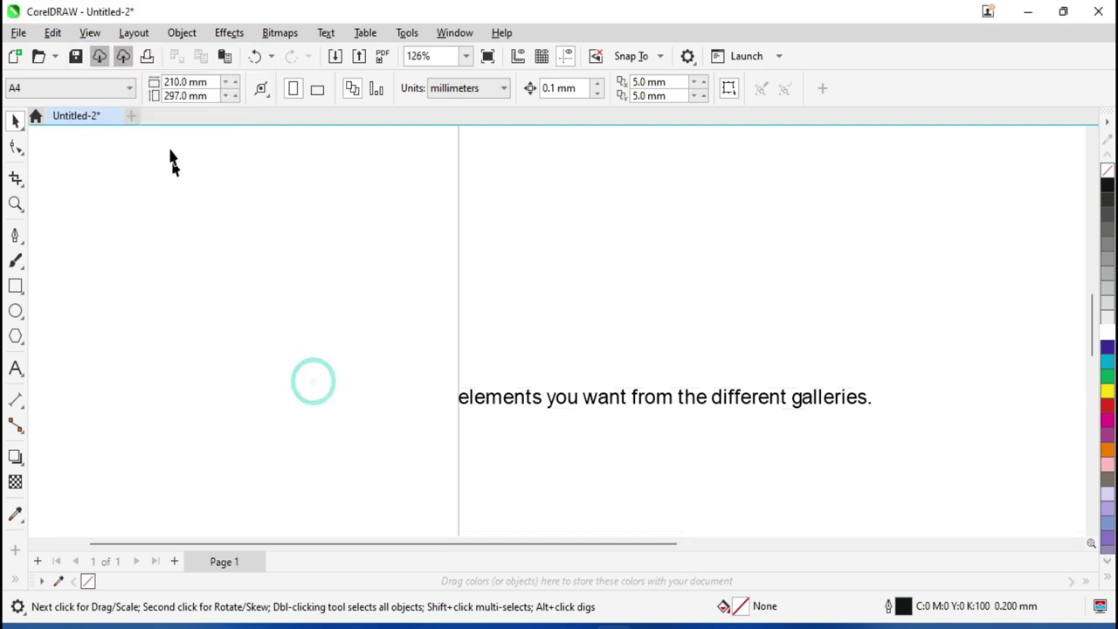
Show the rulers around the drawing area again
left_click(90, 35)
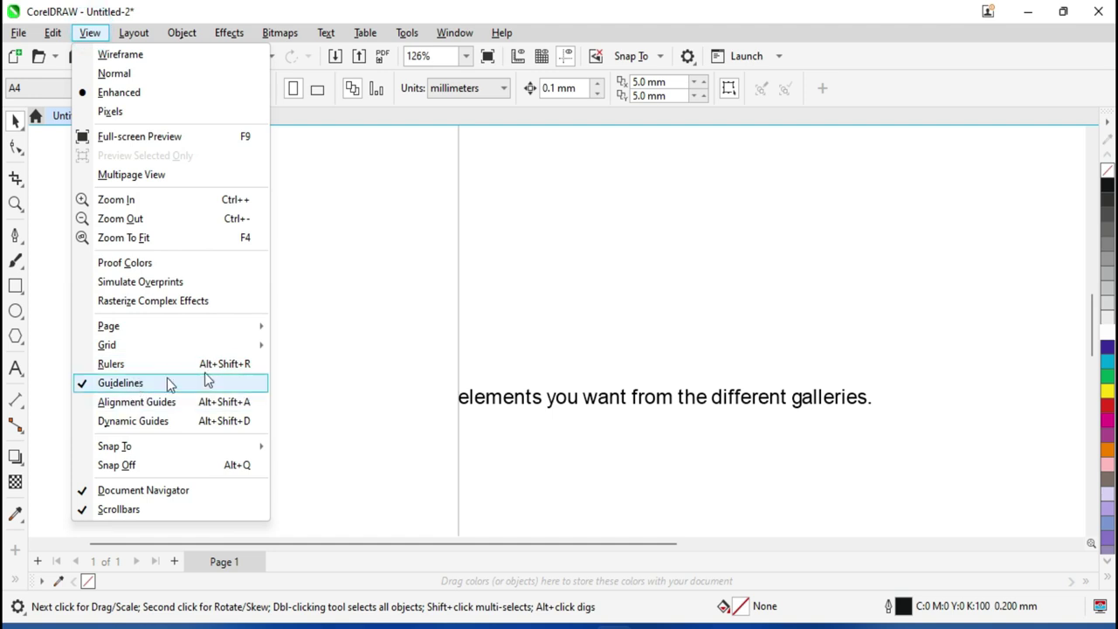
left_click(137, 386)
left_click(90, 32)
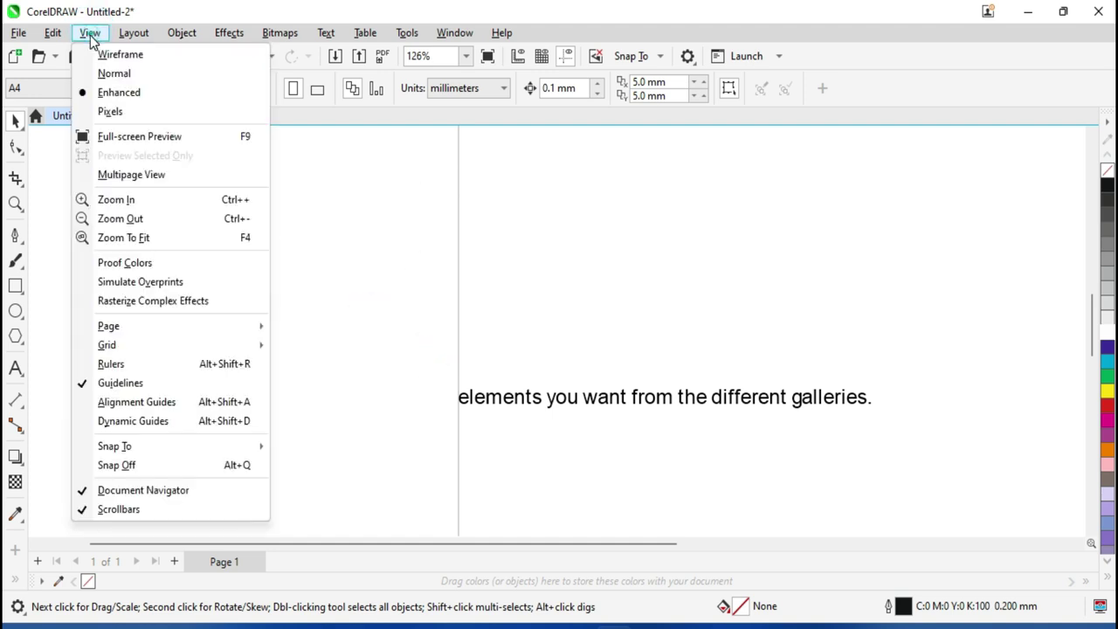
left_click(127, 366)
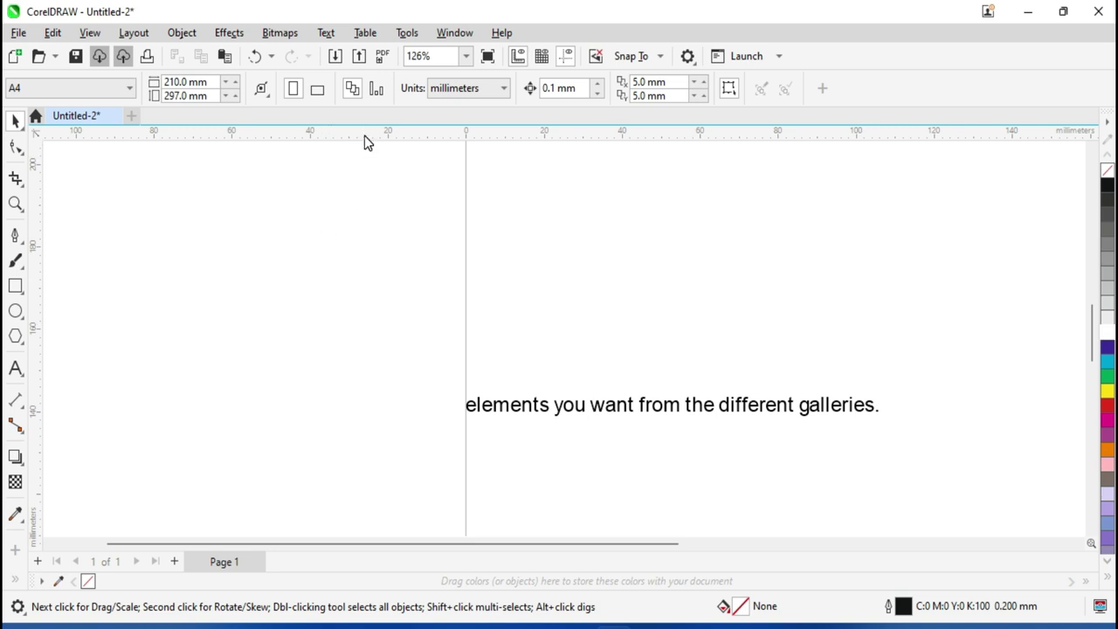
Pull a horizontal guideline from the ruler to about Y 168.5 mm, then hide all guidelines
left_click_drag(364, 137, 382, 297)
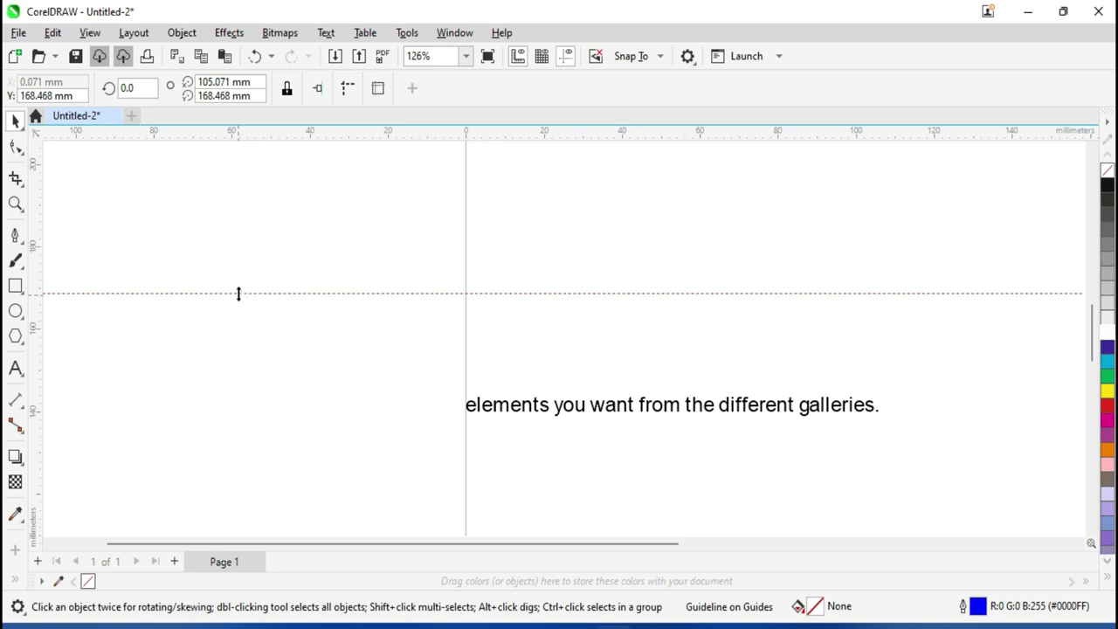
left_click(85, 33)
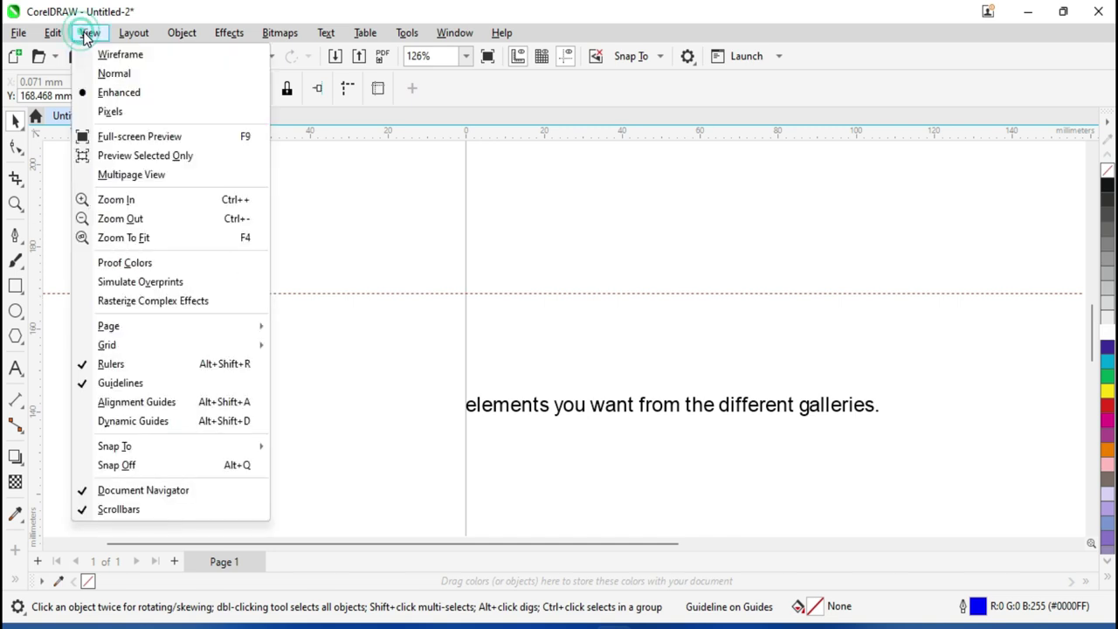
left_click(130, 383)
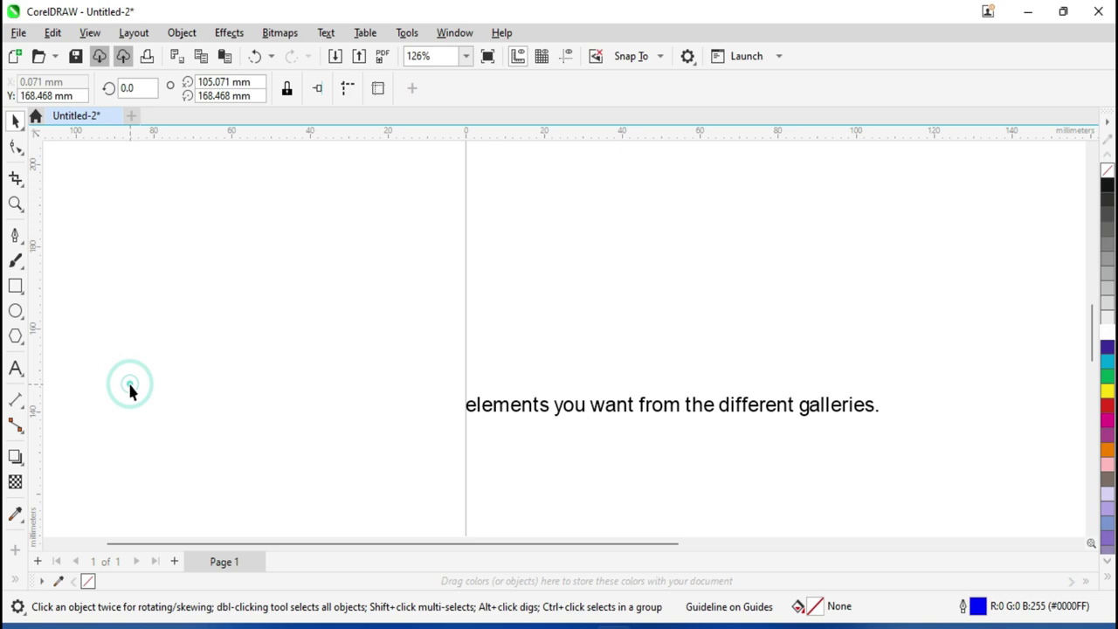
Pull a vertical guideline from the ruler to X -40 mm and make all guidelines visible
left_click_drag(38, 381, 305, 393)
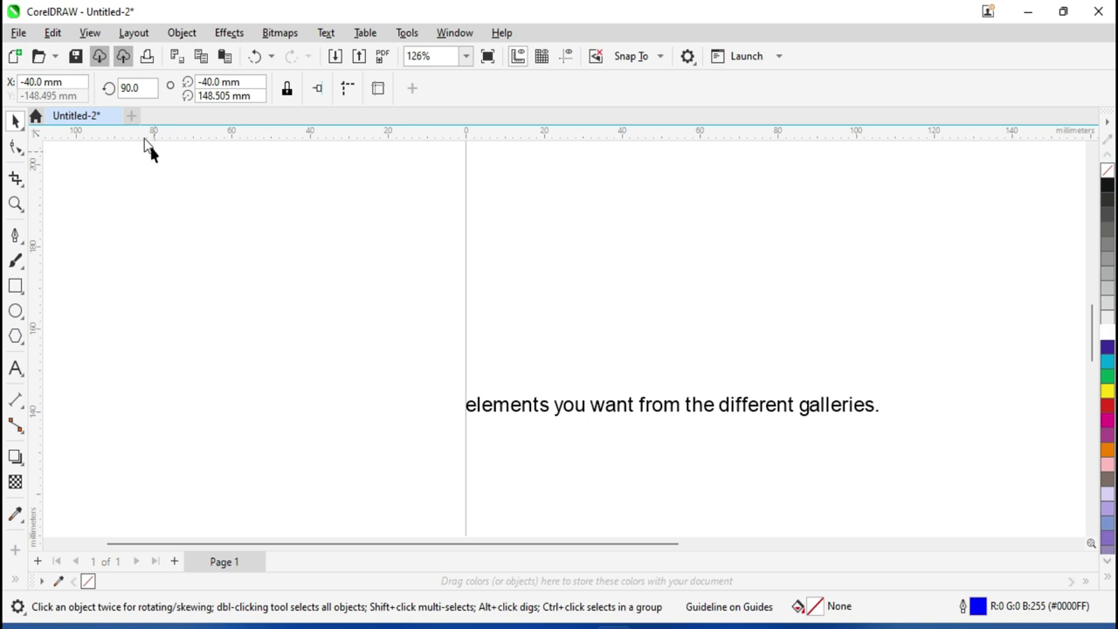
left_click(90, 32)
mouse_move(133, 32)
mouse_move(90, 32)
left_click(128, 382)
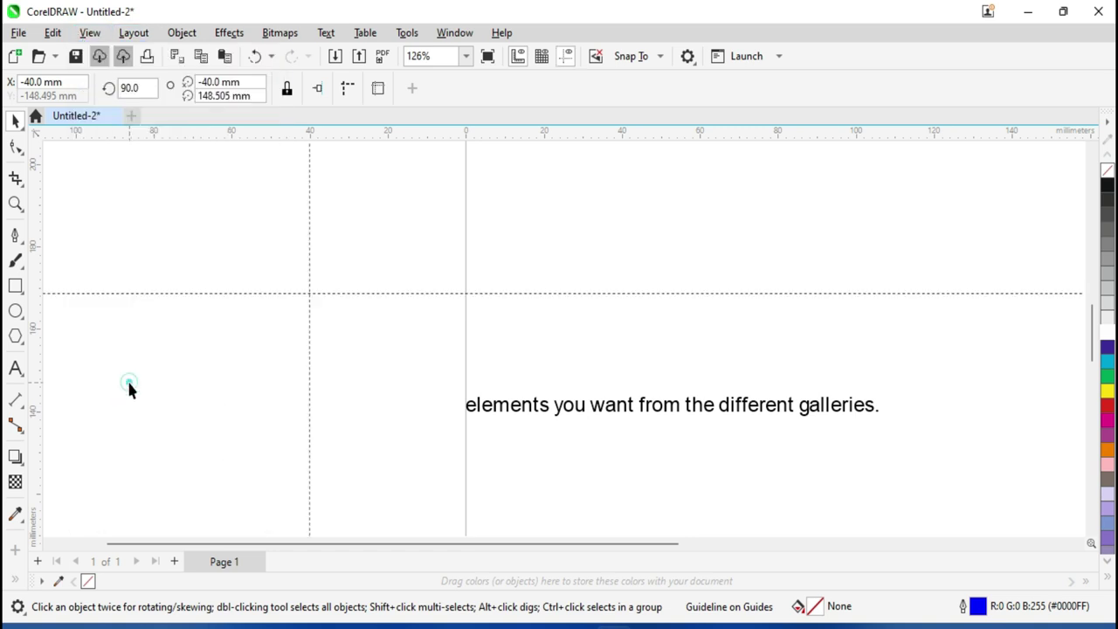
Turn on the alignment guides for drawing with the Rectangle tool
scroll(326, 294, "up", 2)
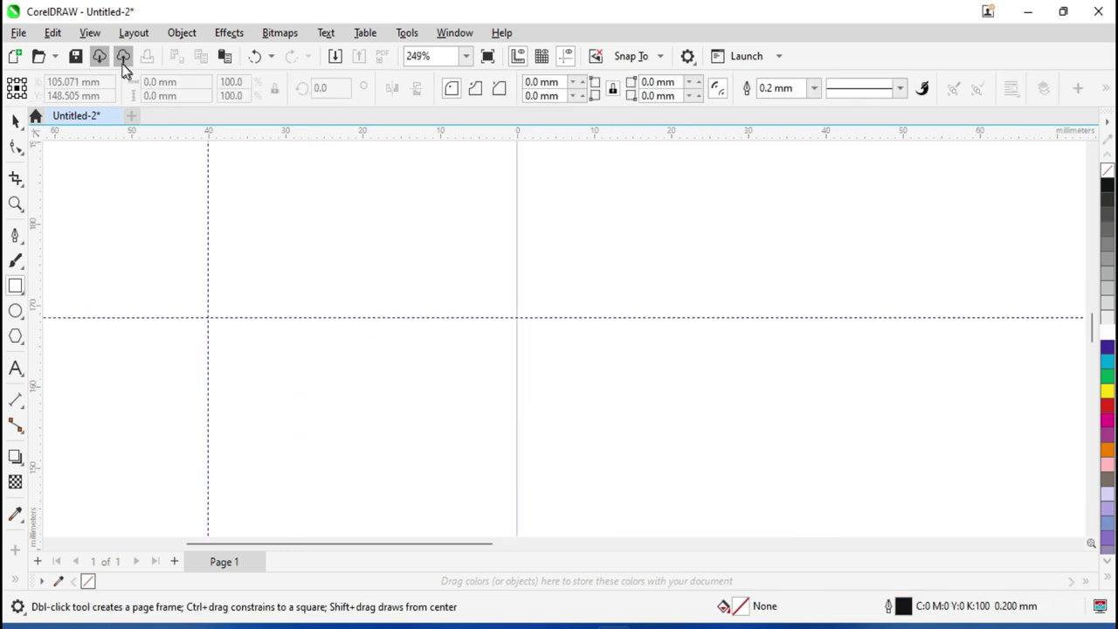
left_click(90, 32)
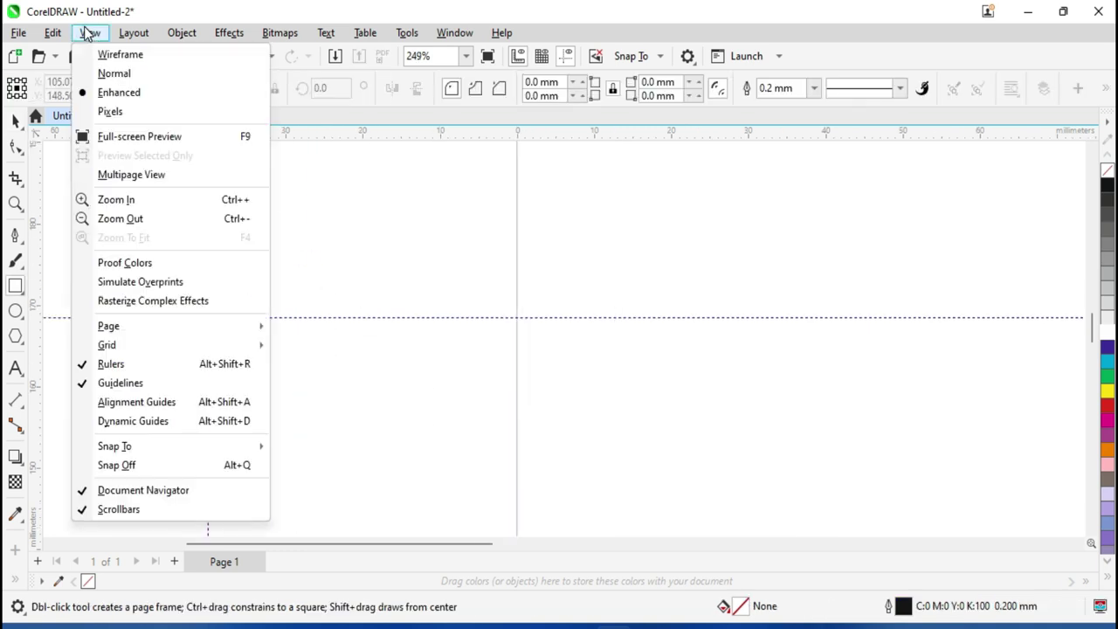
left_click(179, 405)
left_click(362, 359)
scroll(210, 349, "up", 2)
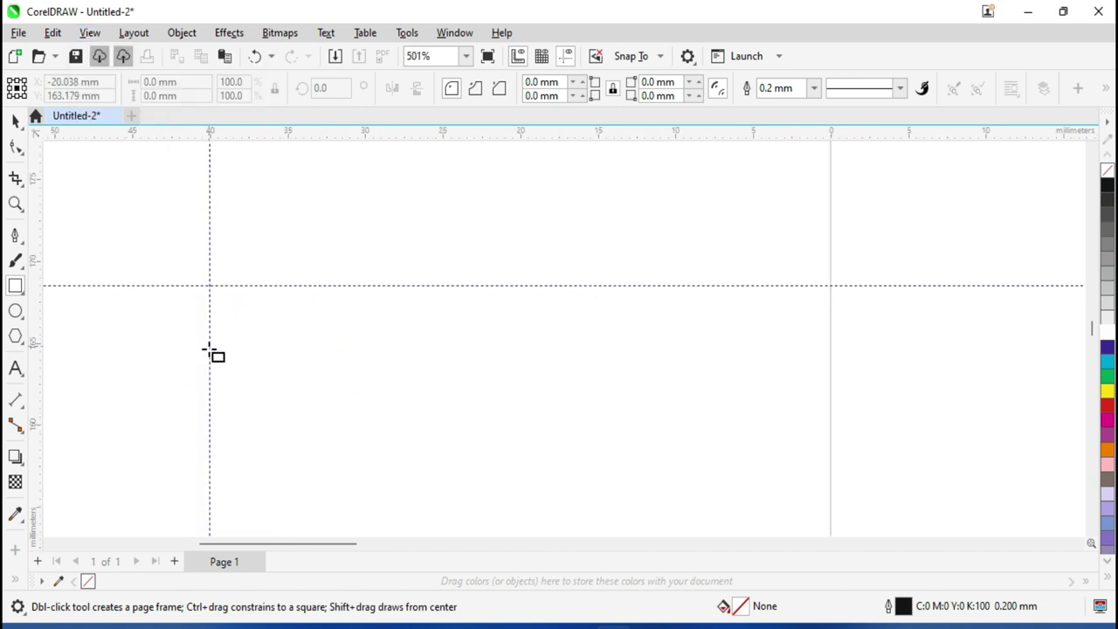
scroll(210, 349, "down", 1)
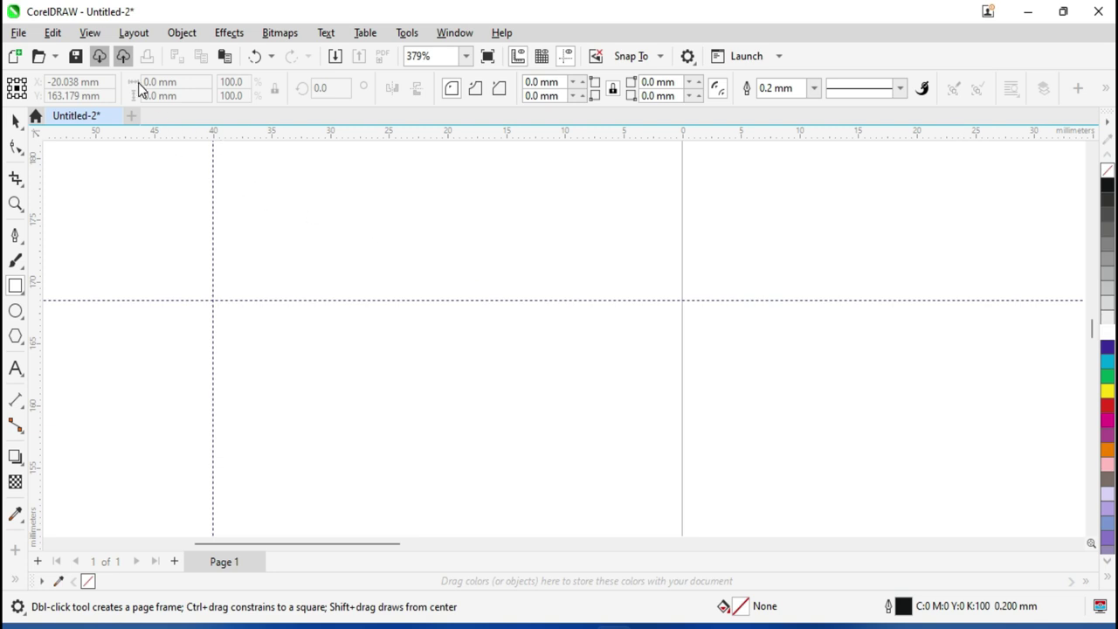
left_click(90, 32)
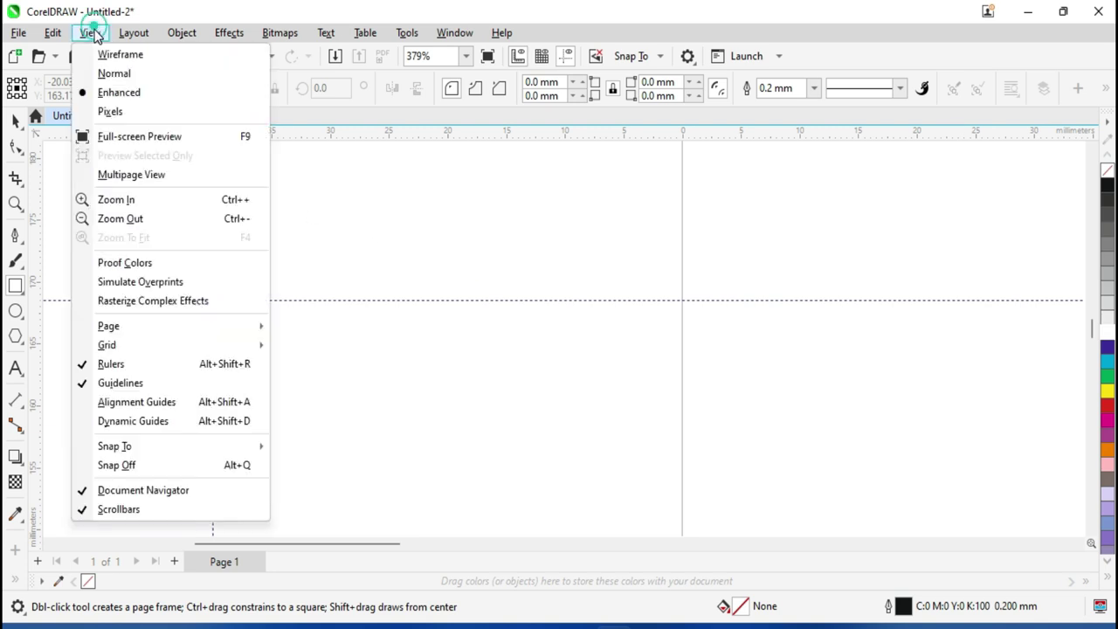
left_click(173, 404)
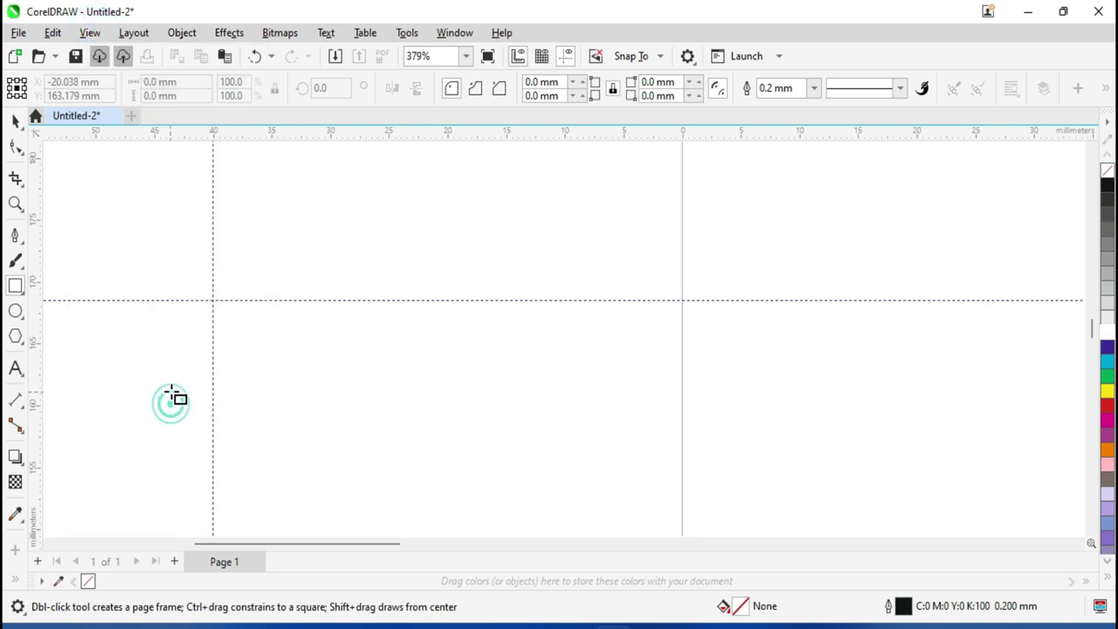
Draw a row of five separate rectangles with their top edges along the horizontal guideline
left_click_drag(233, 301, 373, 470)
left_click_drag(450, 301, 614, 491)
left_click_drag(688, 301, 812, 491)
left_click_drag(887, 302, 1011, 491)
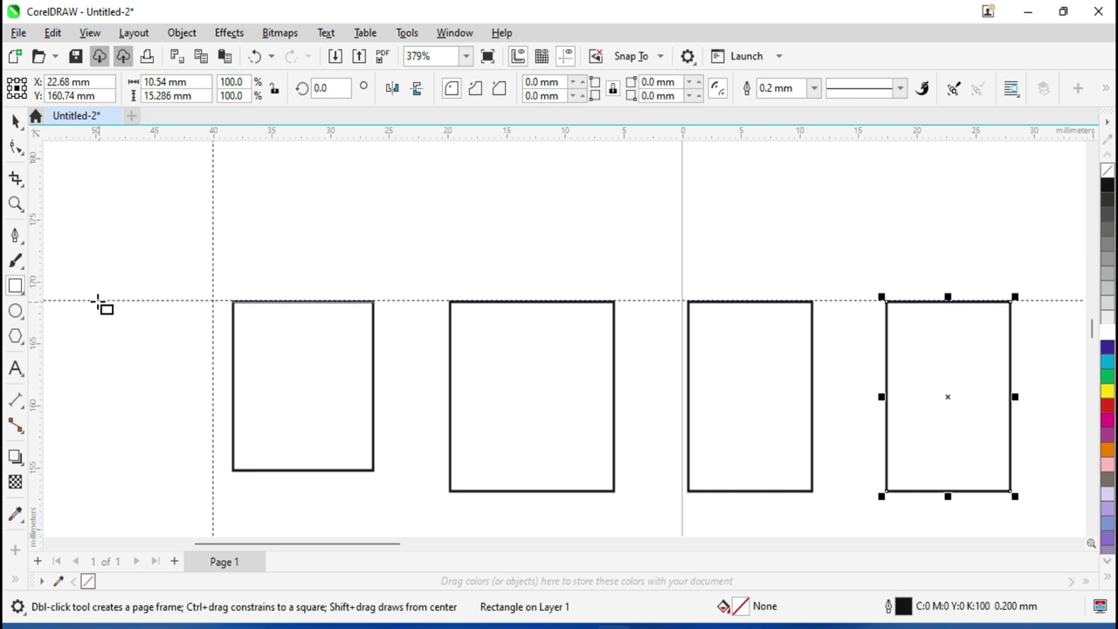
left_click_drag(85, 301, 157, 454)
left_click(414, 312)
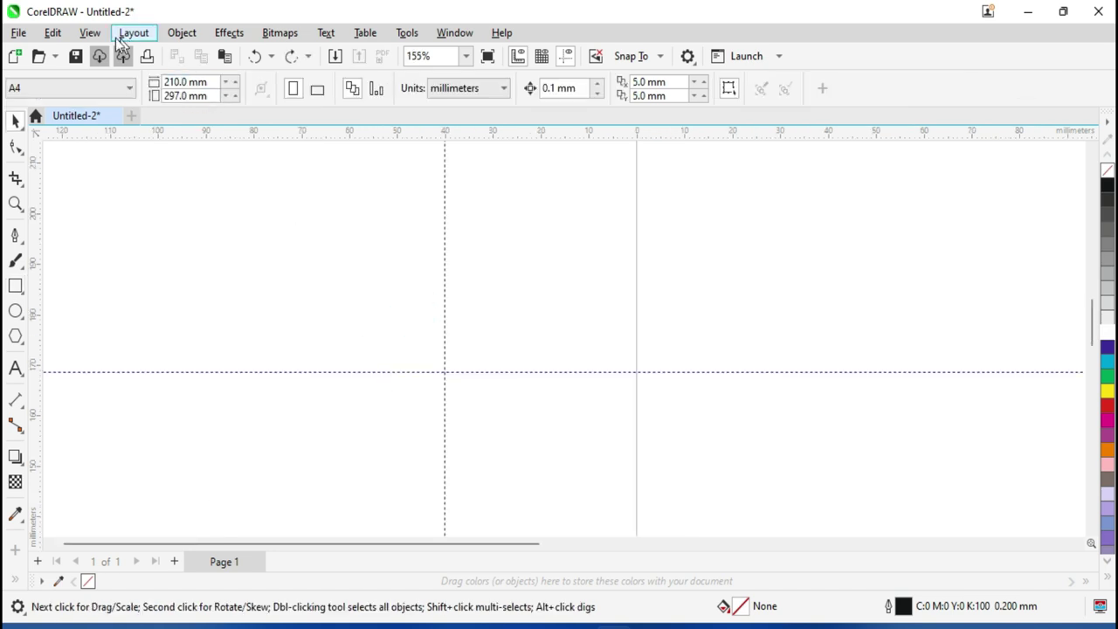
Enable the alignment guides for the document
left_click(90, 33)
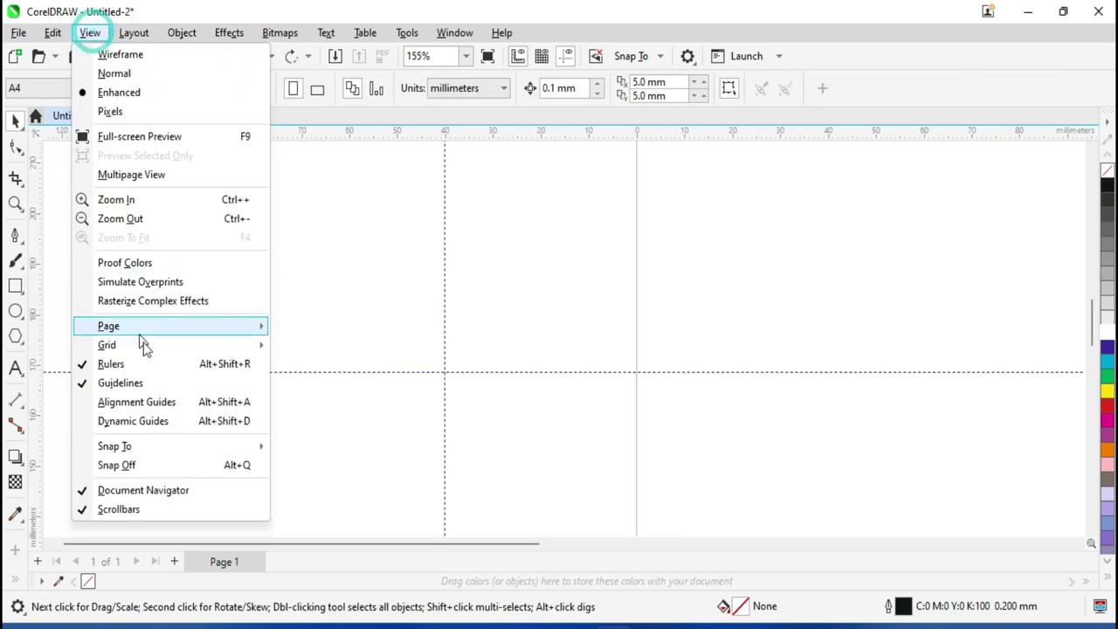
left_click(111, 403)
left_click(90, 33)
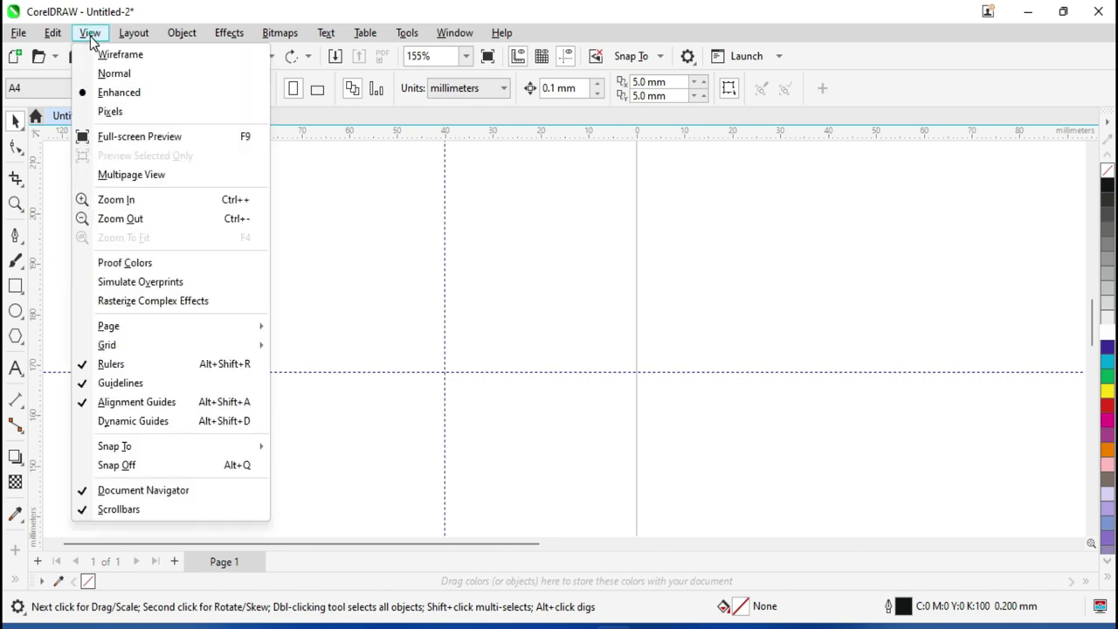
left_click(526, 341)
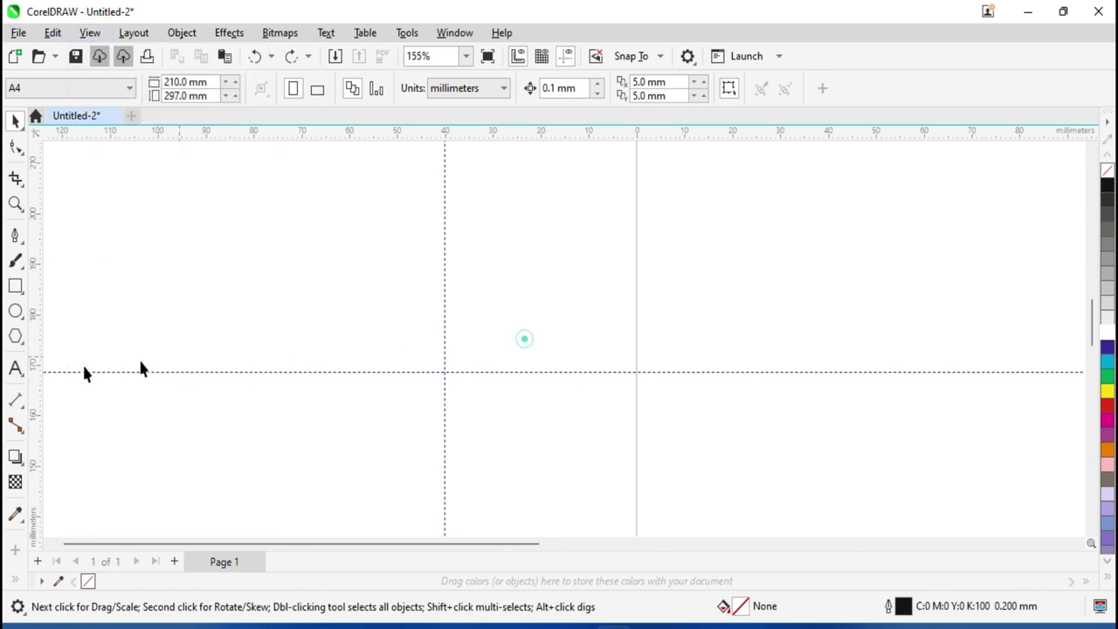
Draw an ellipse above the horizontal guideline, left of the vertical one, and enlarge it to about 17 mm wide by 19 mm high
left_click(16, 312)
left_click_drag(215, 223, 302, 325)
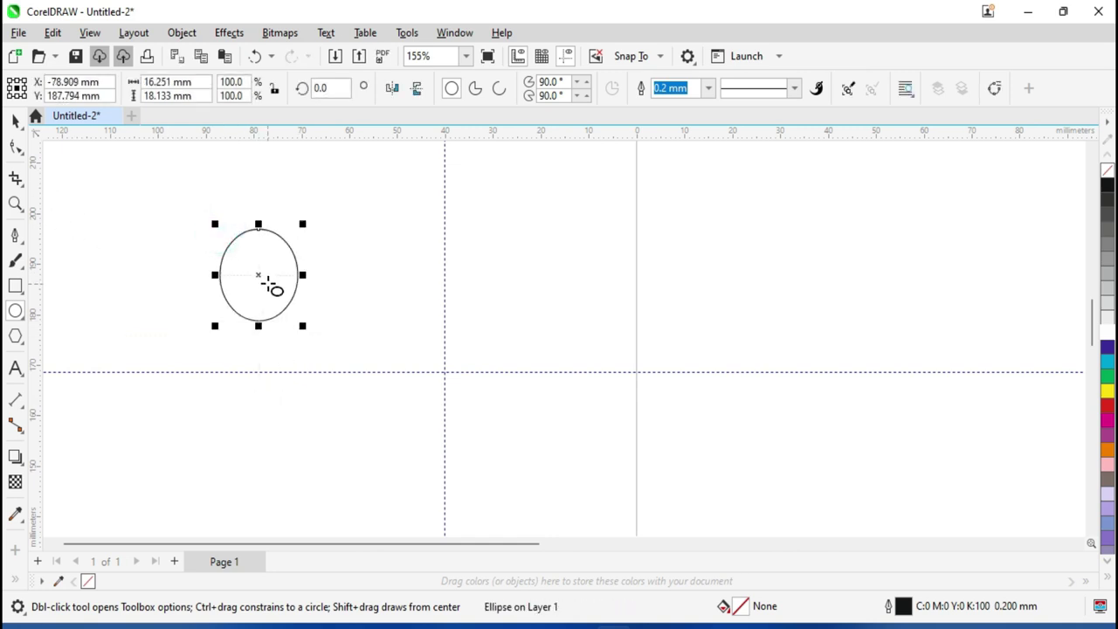
scroll(269, 284, "up", 2)
scroll(268, 284, "up", 1)
left_click_drag(364, 400, 467, 428)
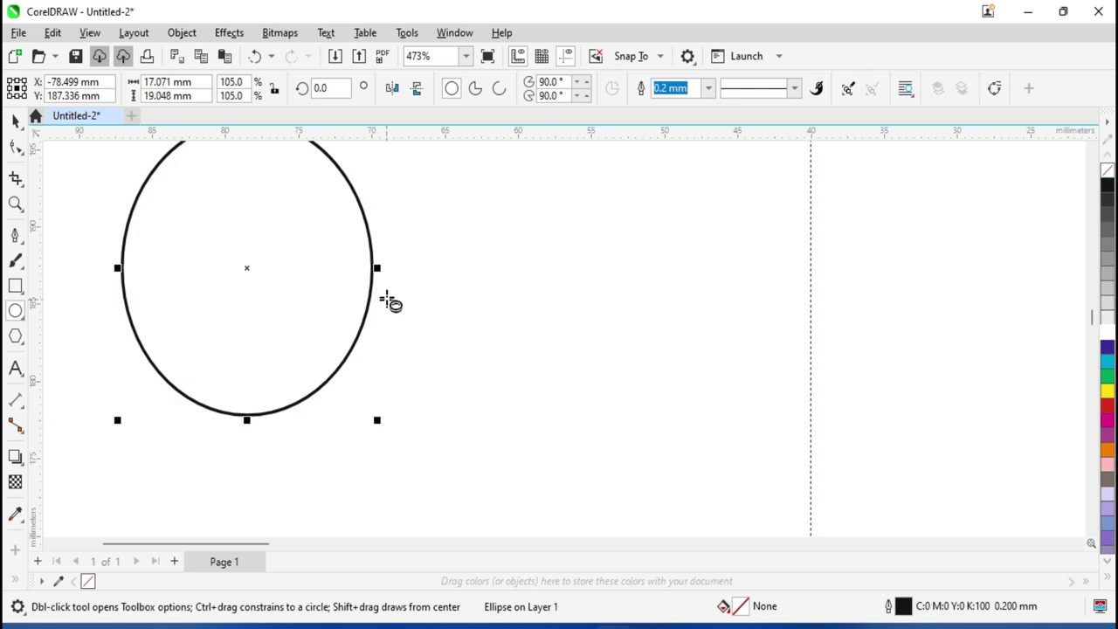
mouse_move(382, 270)
left_mouse_down()
mouse_move(436, 279)
mouse_move(379, 278)
left_mouse_up()
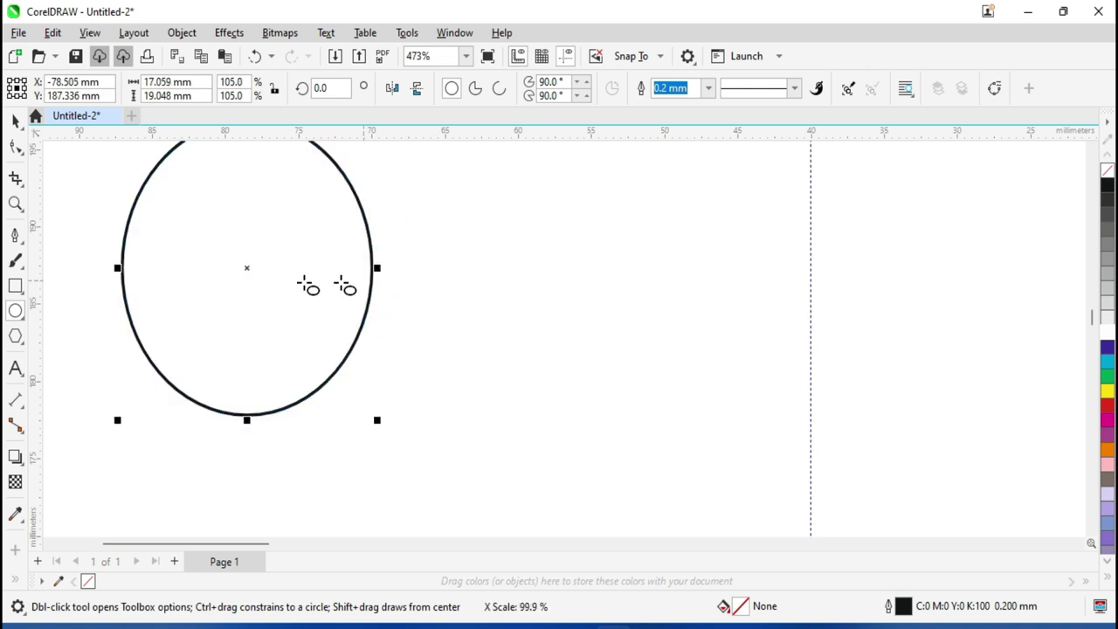
scroll(166, 259, "up", 1)
scroll(166, 260, "up", 1)
scroll(296, 310, "down", 1)
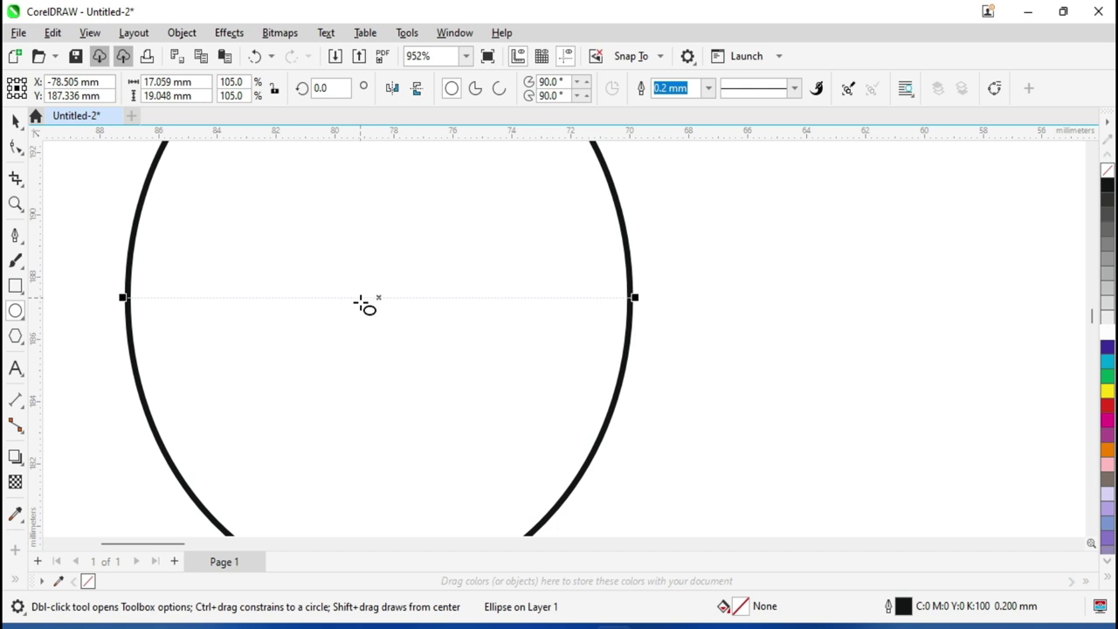
scroll(365, 304, "down", 2)
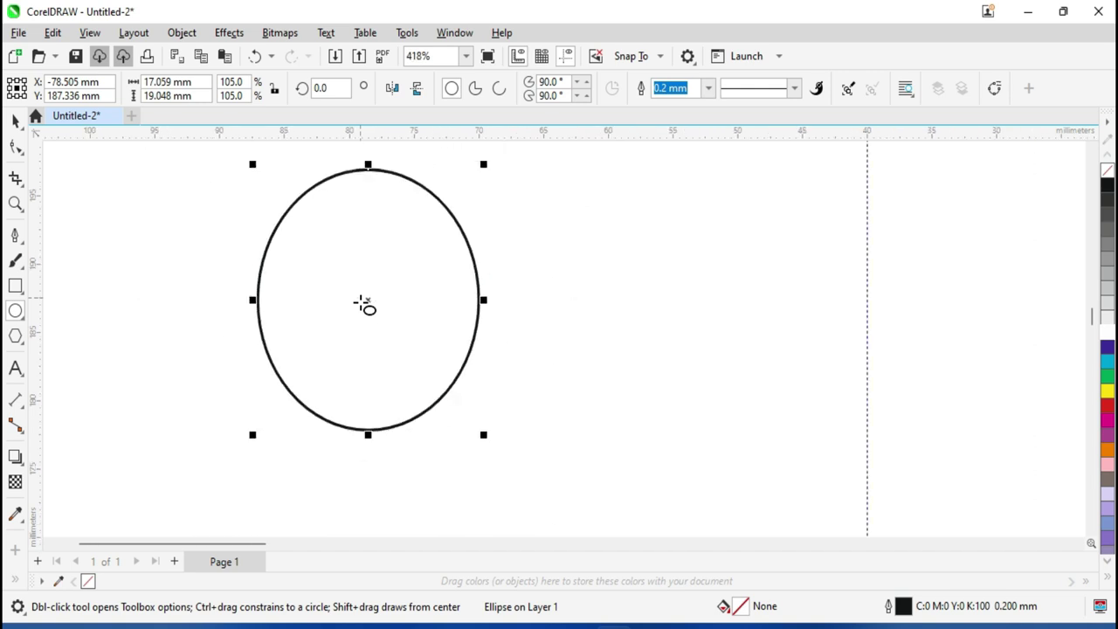
Place a copy of the ellipse to its right at about X -56.2 mm, level with the original using the alignment guides
left_click(15, 121)
left_click_drag(364, 279, 652, 293)
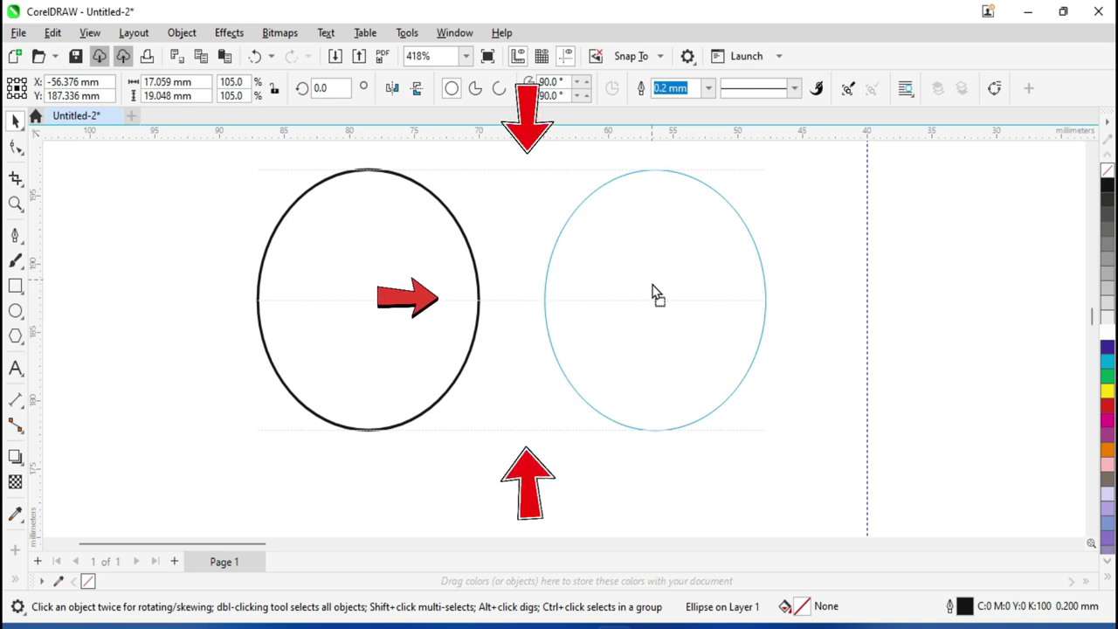
mouse_move(652, 284)
left_mouse_down()
mouse_move(657, 320)
mouse_move(658, 295)
left_mouse_up()
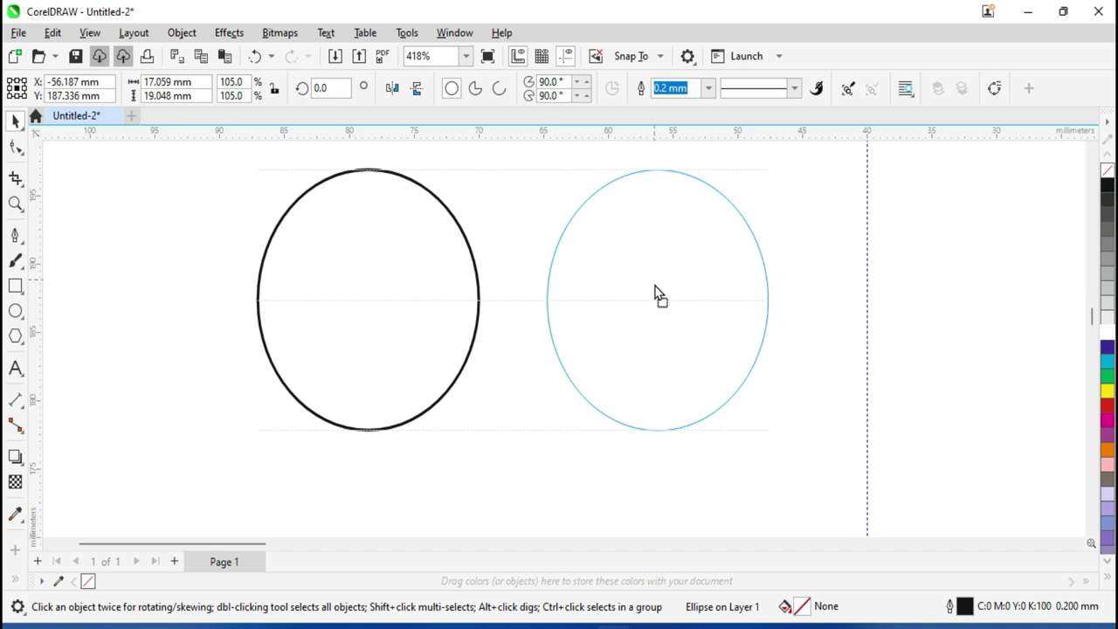
left_click_drag(655, 285, 654, 284)
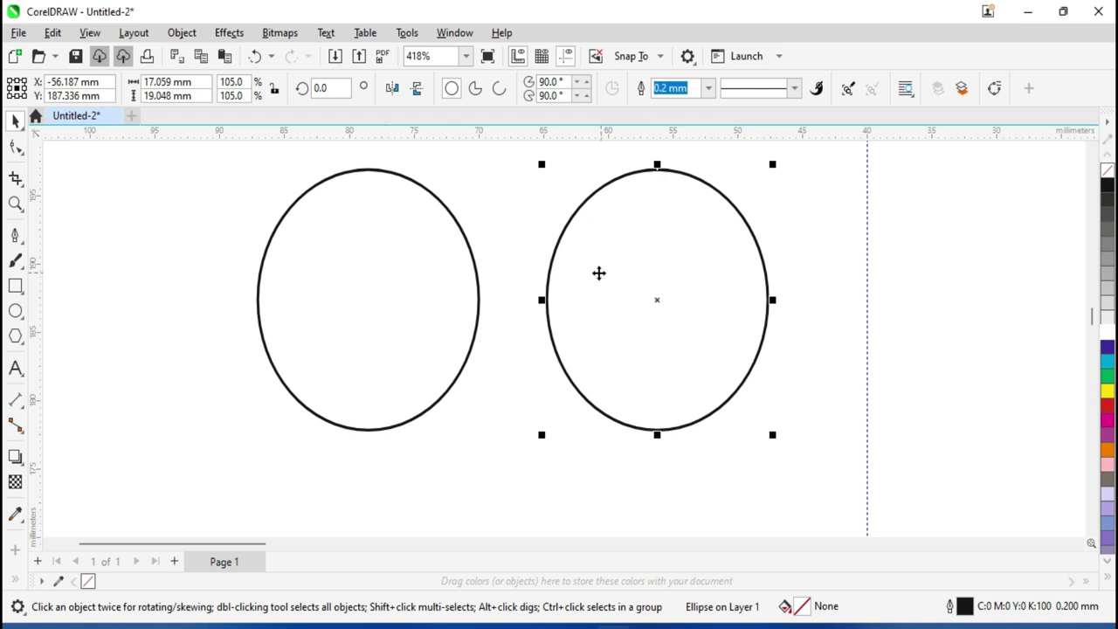
Turn off the alignment guides and move the right ellipse freely to about X -57.9 mm, Y 188.3 mm
left_click(90, 32)
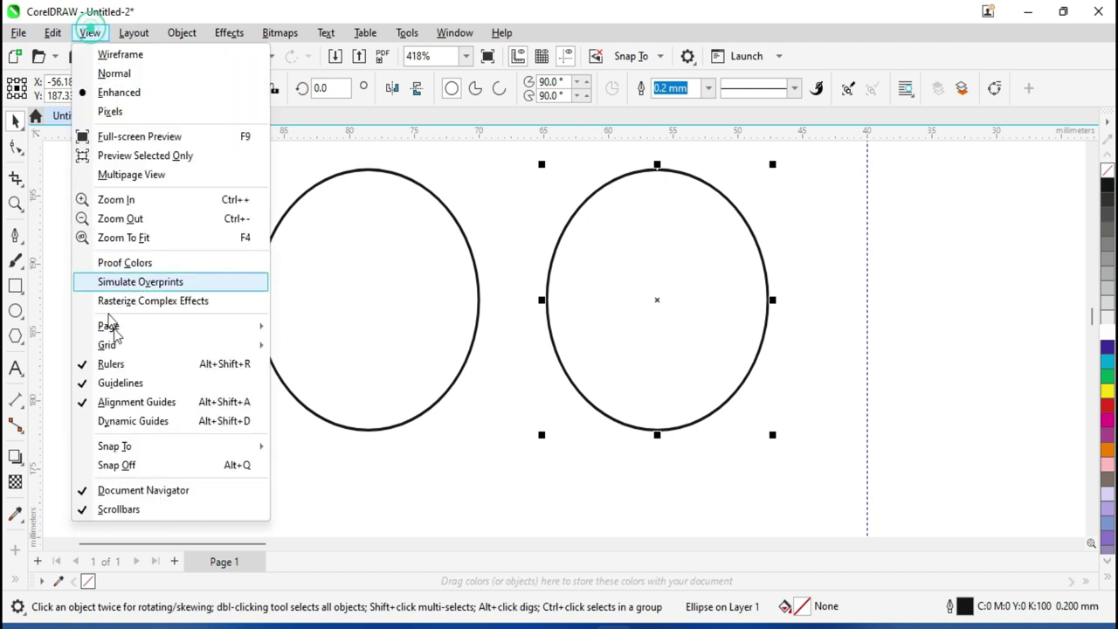
left_click(126, 404)
left_click(668, 339)
mouse_move(669, 276)
left_mouse_down()
mouse_move(662, 324)
mouse_move(664, 273)
mouse_move(651, 291)
mouse_move(683, 288)
mouse_move(672, 269)
mouse_move(636, 279)
mouse_move(649, 300)
mouse_move(691, 271)
mouse_move(648, 275)
left_mouse_up()
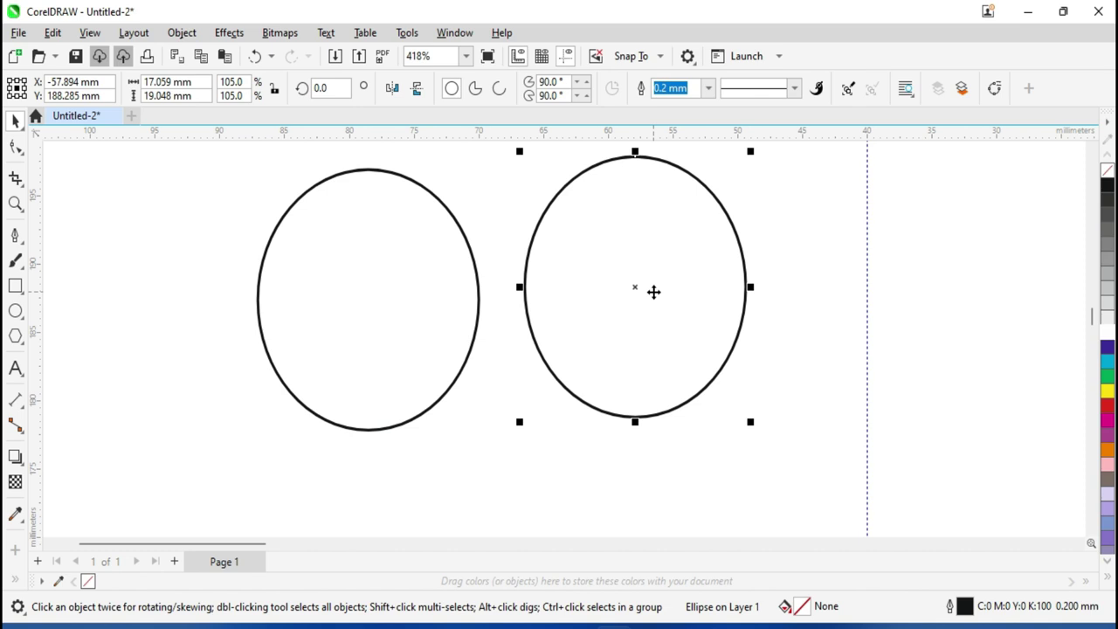
Turn on the dynamic guides and shift the left ellipse farther left
left_click(90, 32)
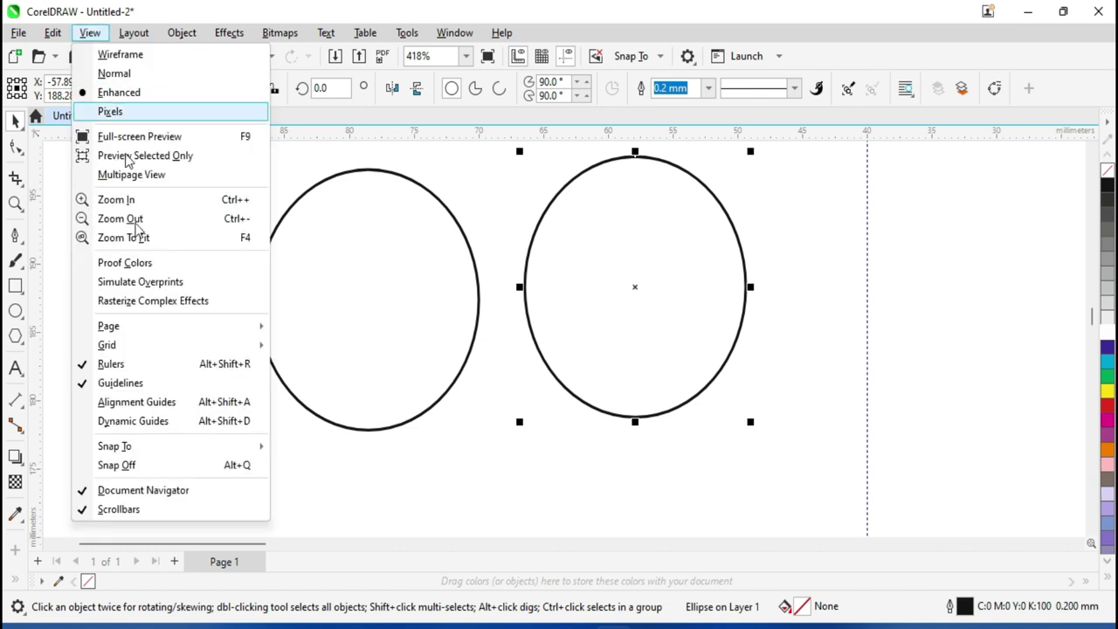
left_click(150, 422)
scroll(694, 329, "down", 2)
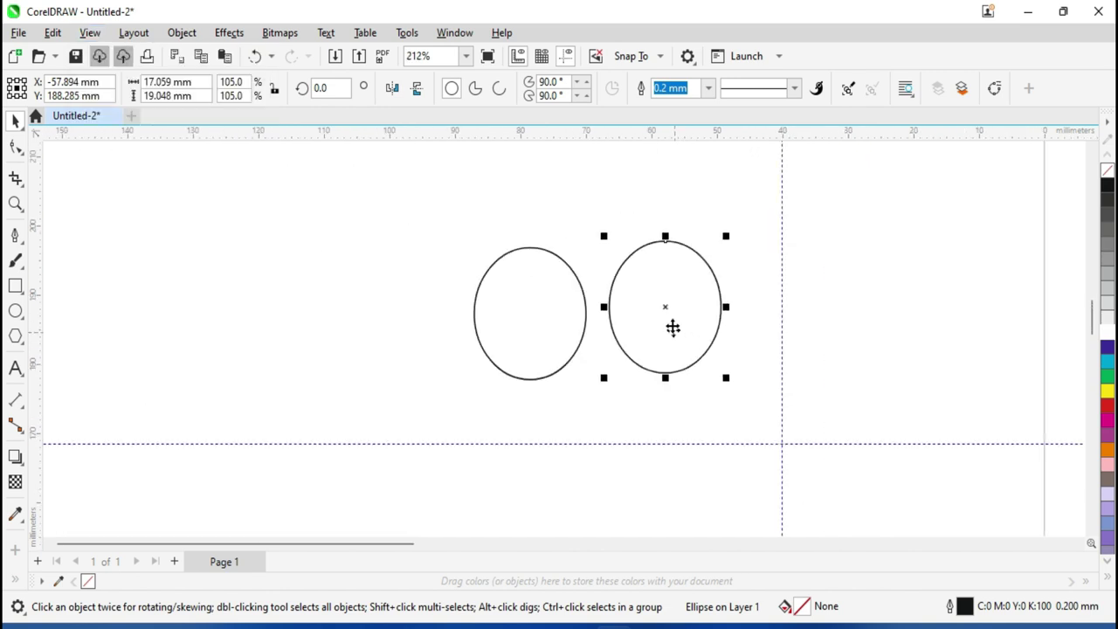
left_click_drag(529, 320, 408, 319)
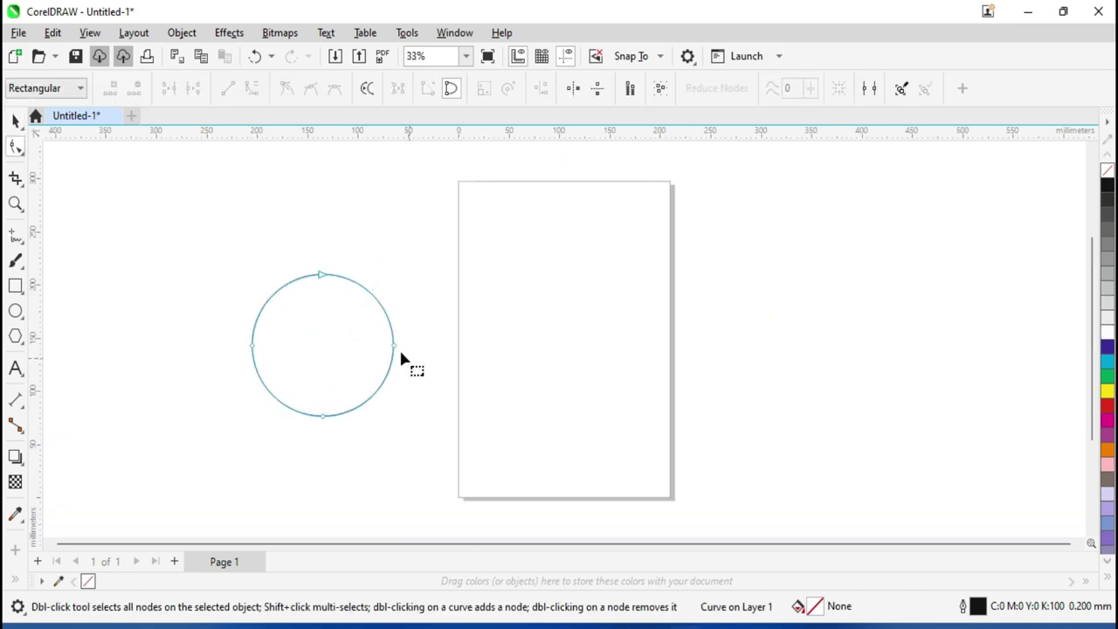
Reshape the circle curve by moving its right node along the 45° dynamic guide, and finally up past its upper left side
left_click(395, 351)
left_click_drag(395, 345, 413, 326)
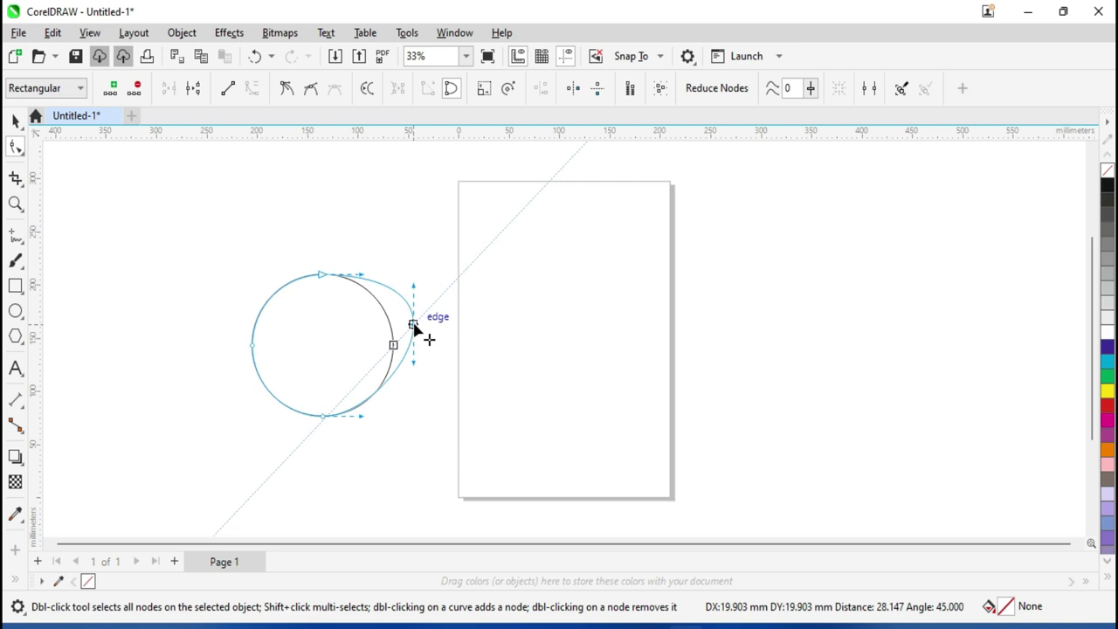
left_click_drag(414, 326, 256, 202)
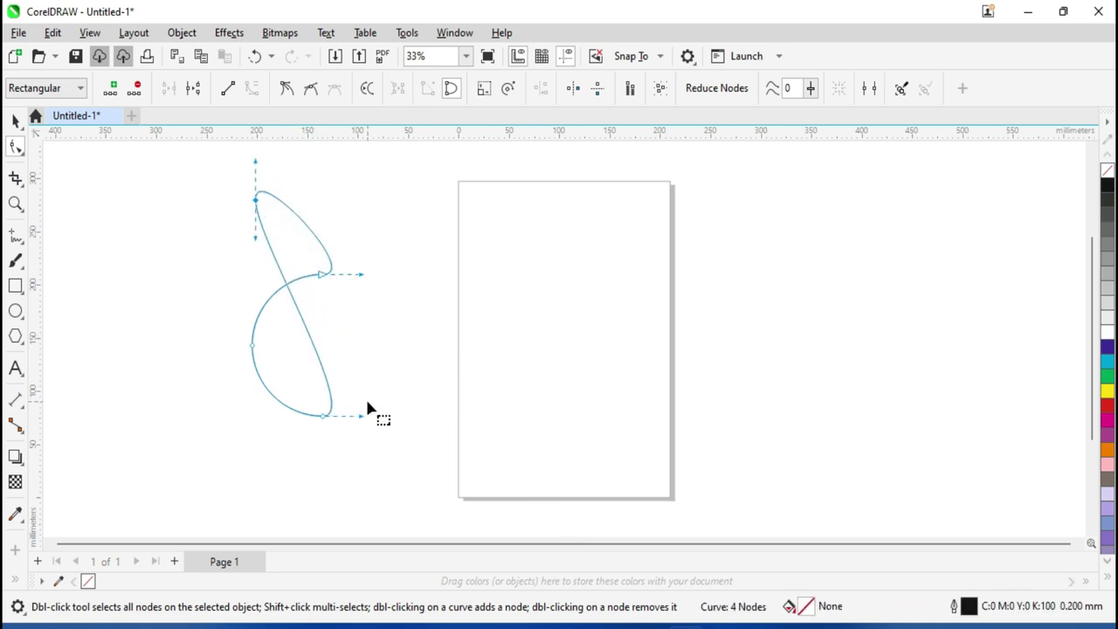
Enable snapping to pixels for the document with the canal photo
left_click(90, 32)
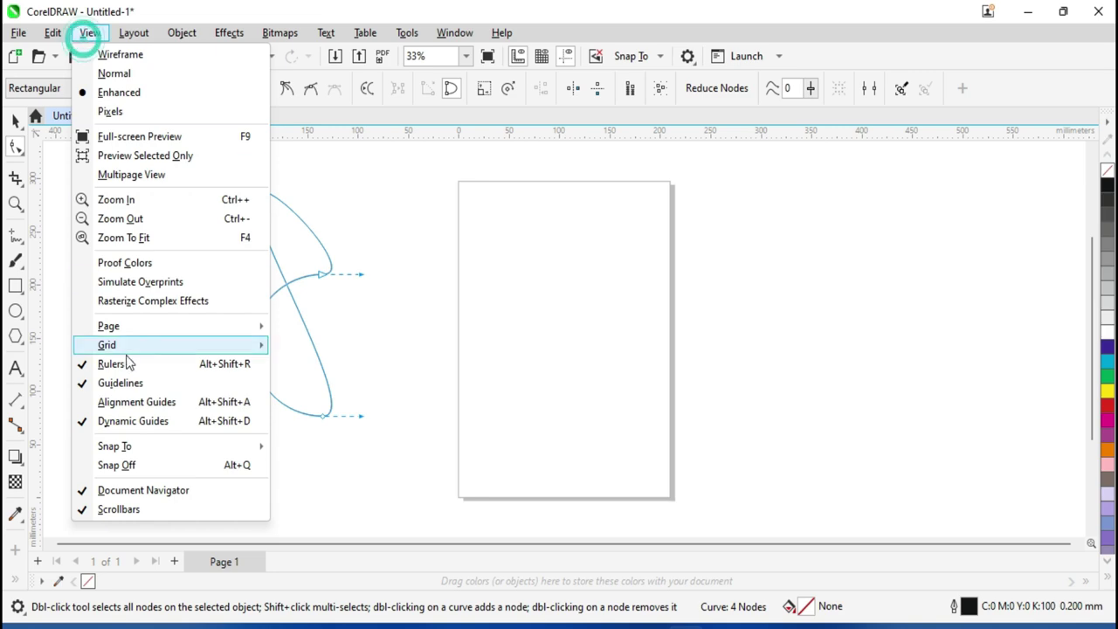
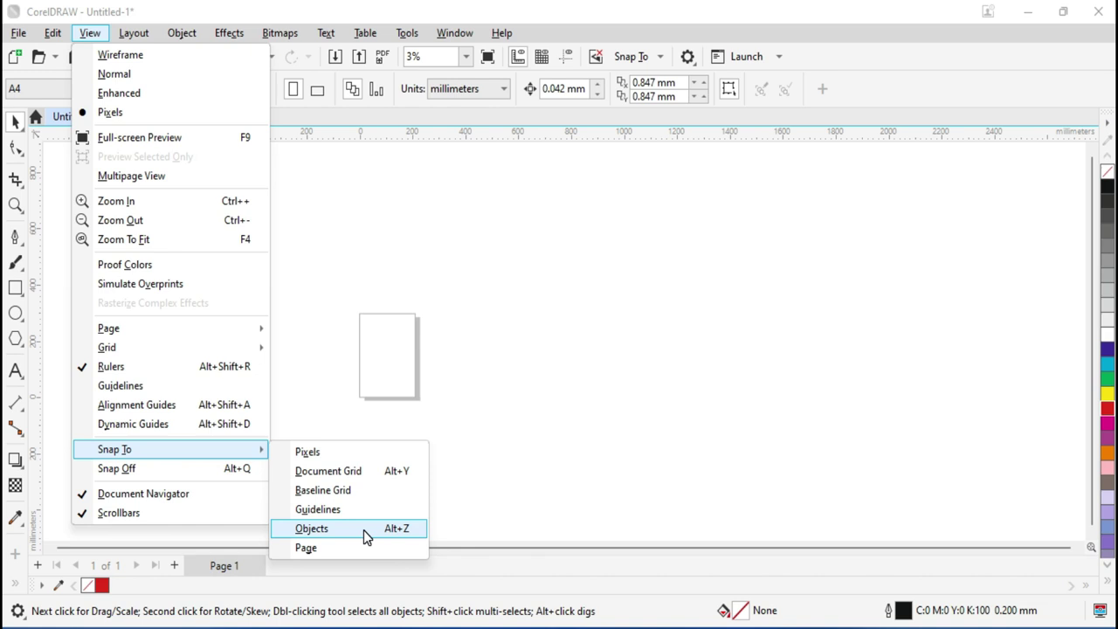
left_click(633, 63)
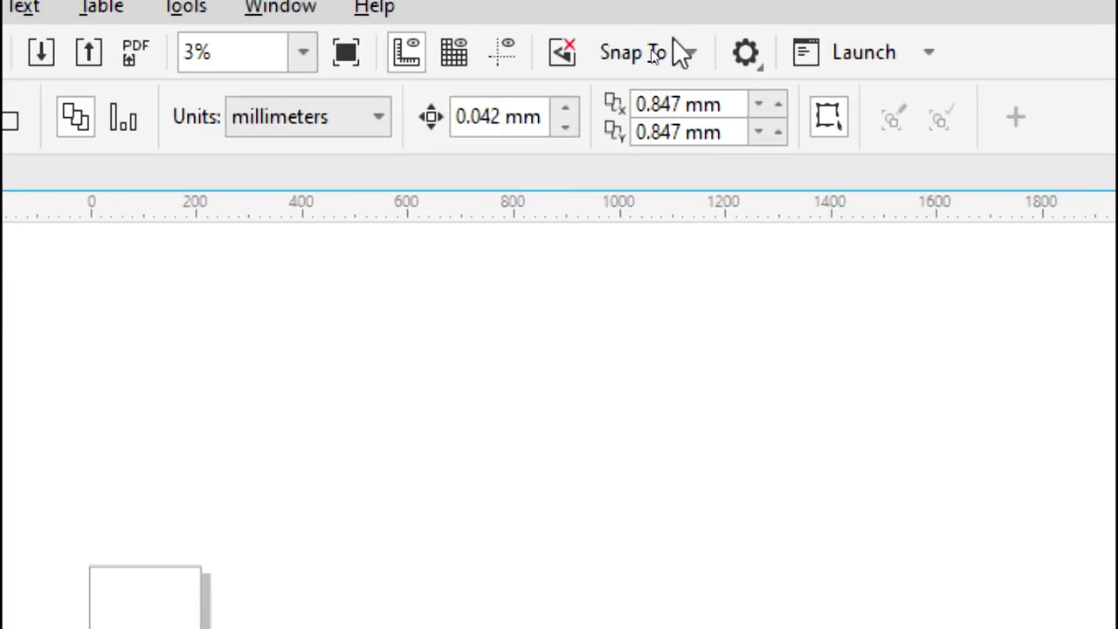
left_click(664, 54)
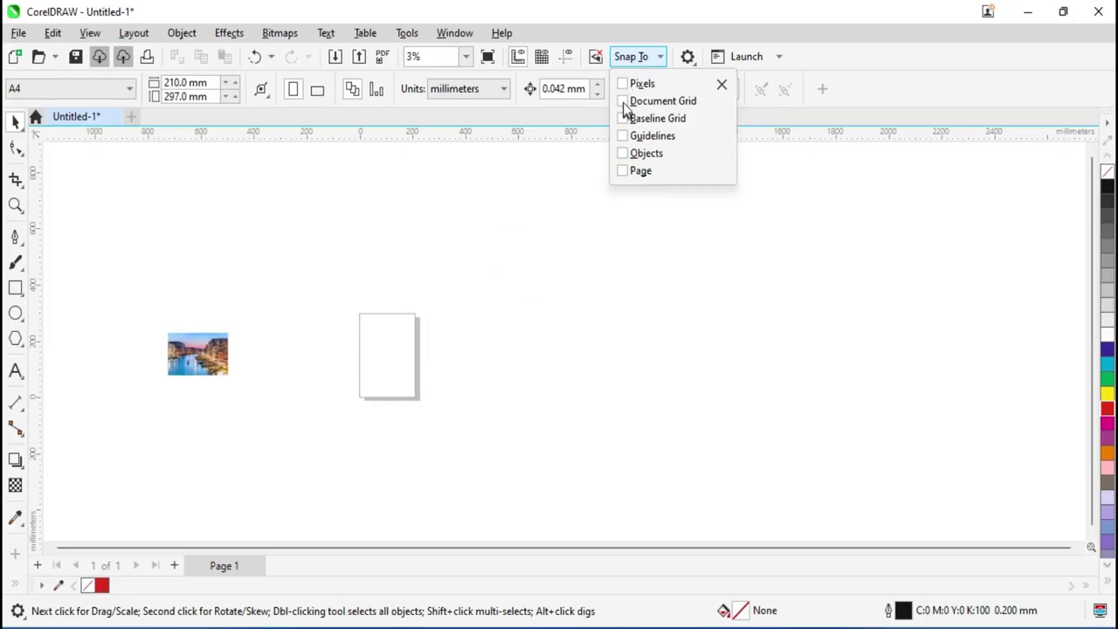
left_click(621, 84)
left_click(461, 257)
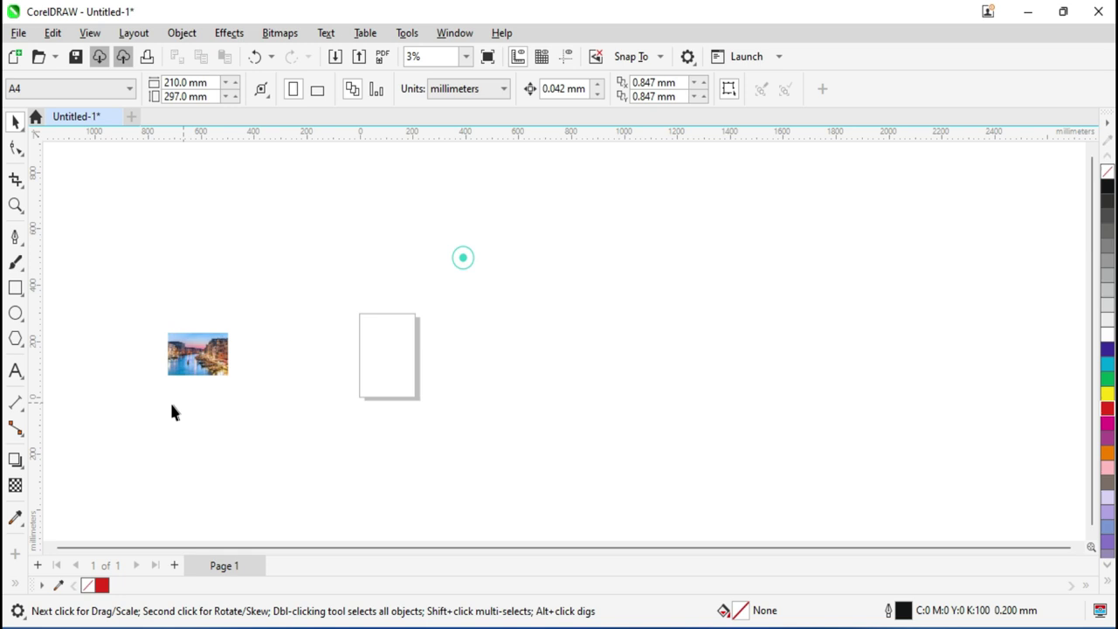
Place a copy of the canal photo to its right at about X -285.8 mm, Y 178.7 mm
scroll(188, 358, "up", 3)
left_click(187, 349)
scroll(212, 301, "up", 2)
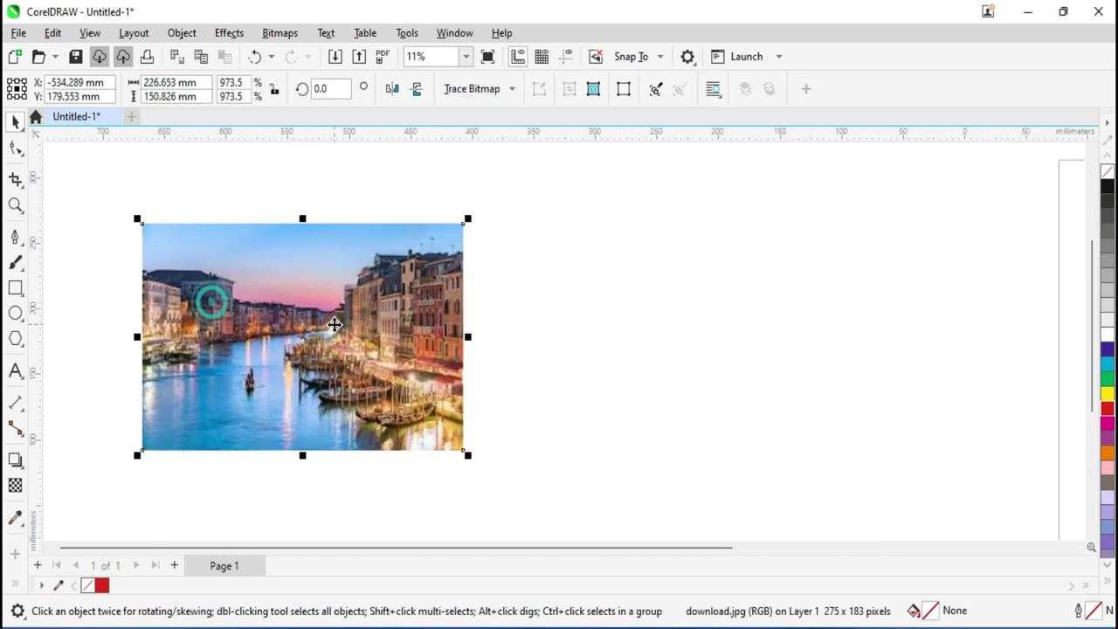
left_click_drag(335, 325, 790, 325)
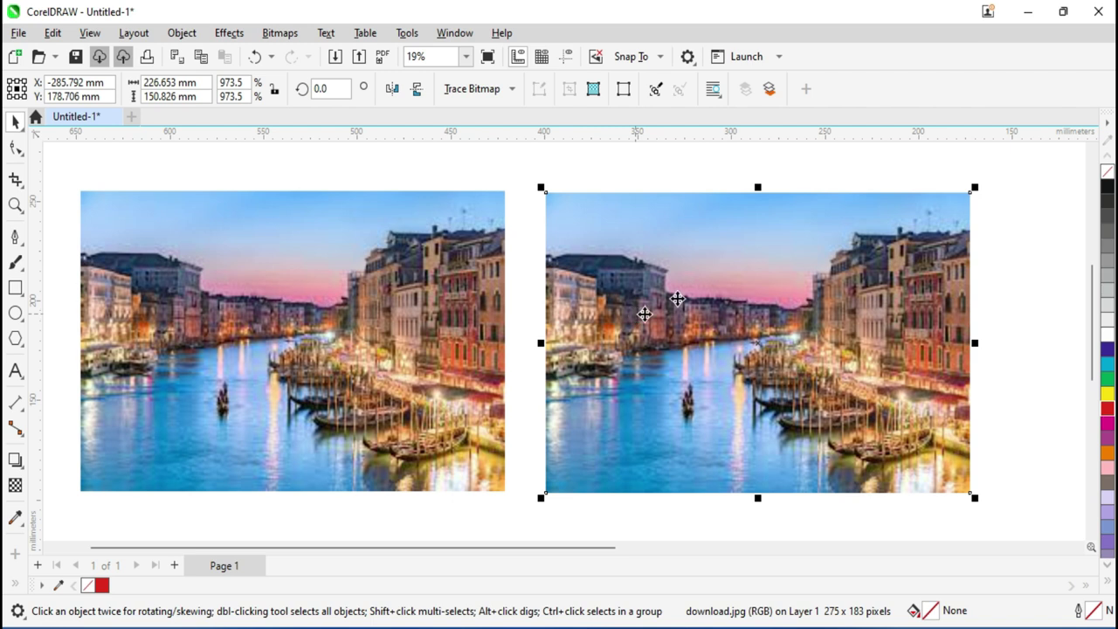
Check the snap to pixels option and examine the gap between the two photos up close
left_click(637, 54)
left_click(630, 83)
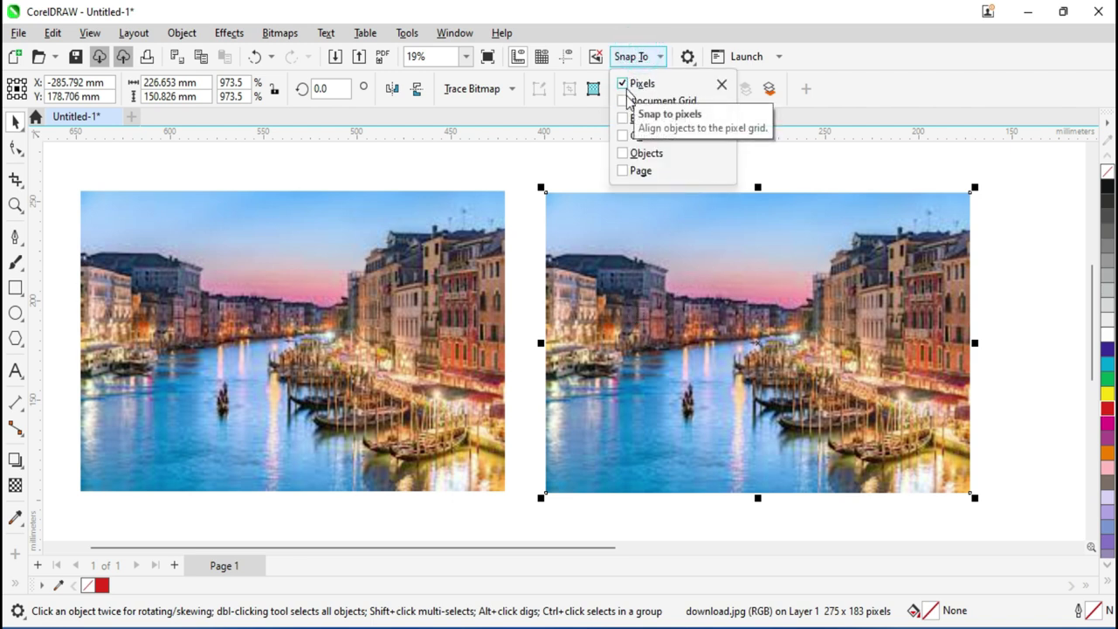
left_click(592, 332)
scroll(591, 332, "up", 2)
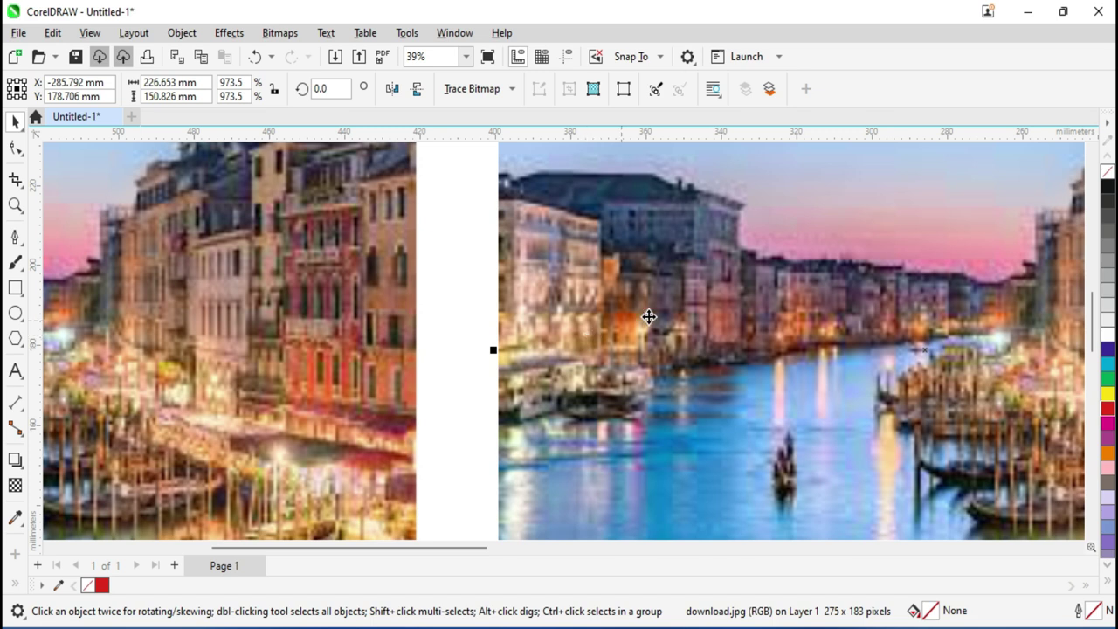
Try snapping the photo copy flush against the first photo's right edge at about X -308 mm, Y 180.7 mm
left_click_drag(689, 312, 609, 307)
scroll(413, 358, "up", 2)
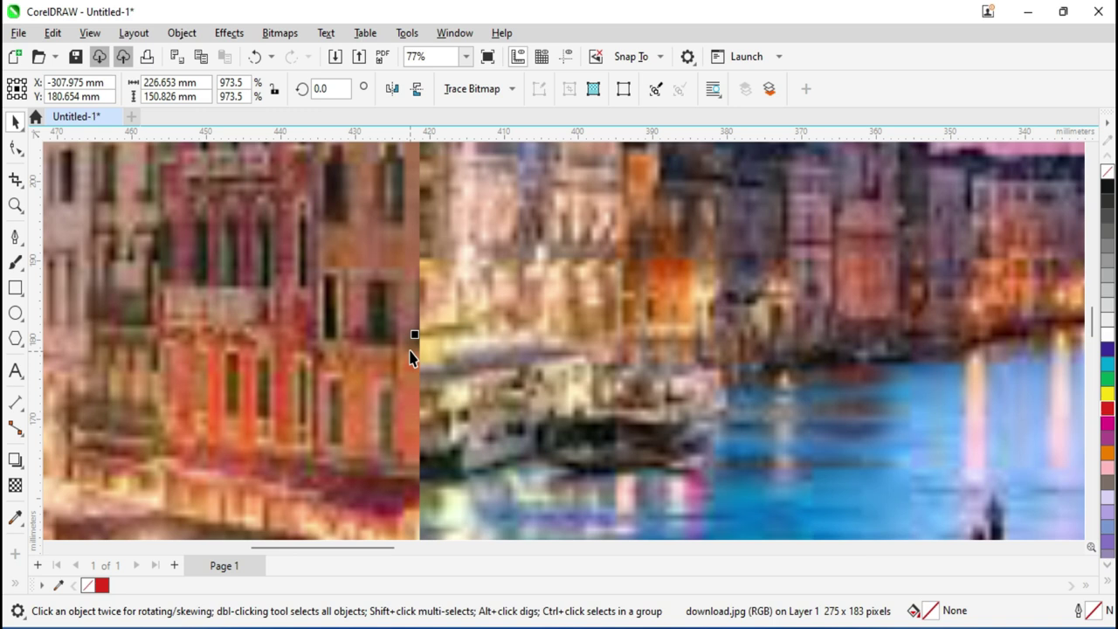
scroll(413, 358, "down", 3)
key("ctrl+z")
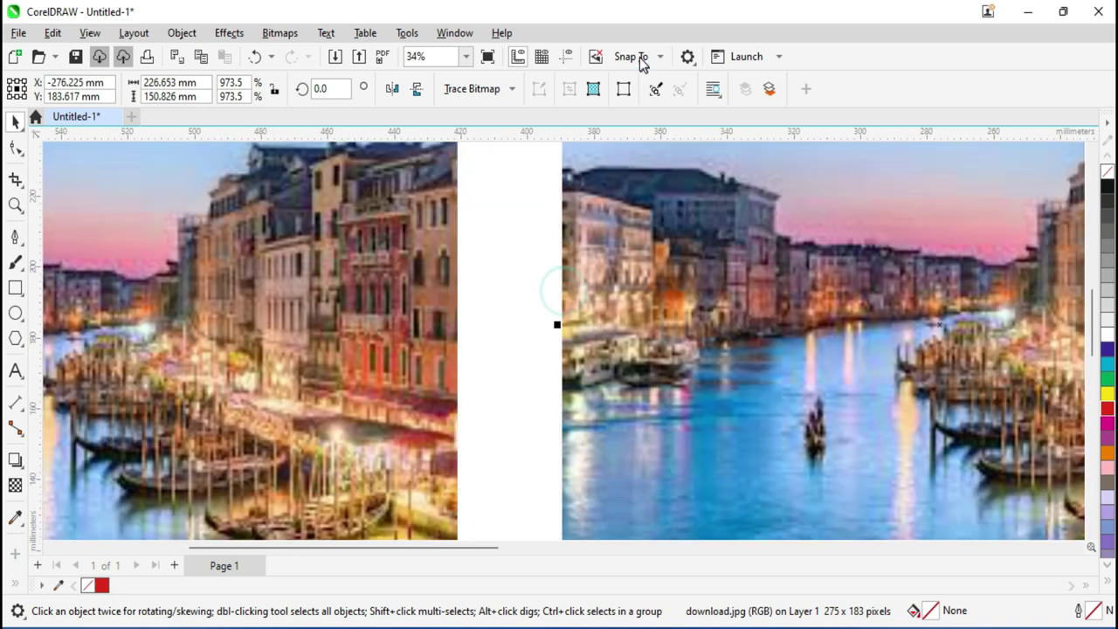
Turn off snapping to pixels and move the photo copy beside the first photo at about X -307.6 mm, Y 186.9 mm
left_click(630, 55)
left_click(621, 84)
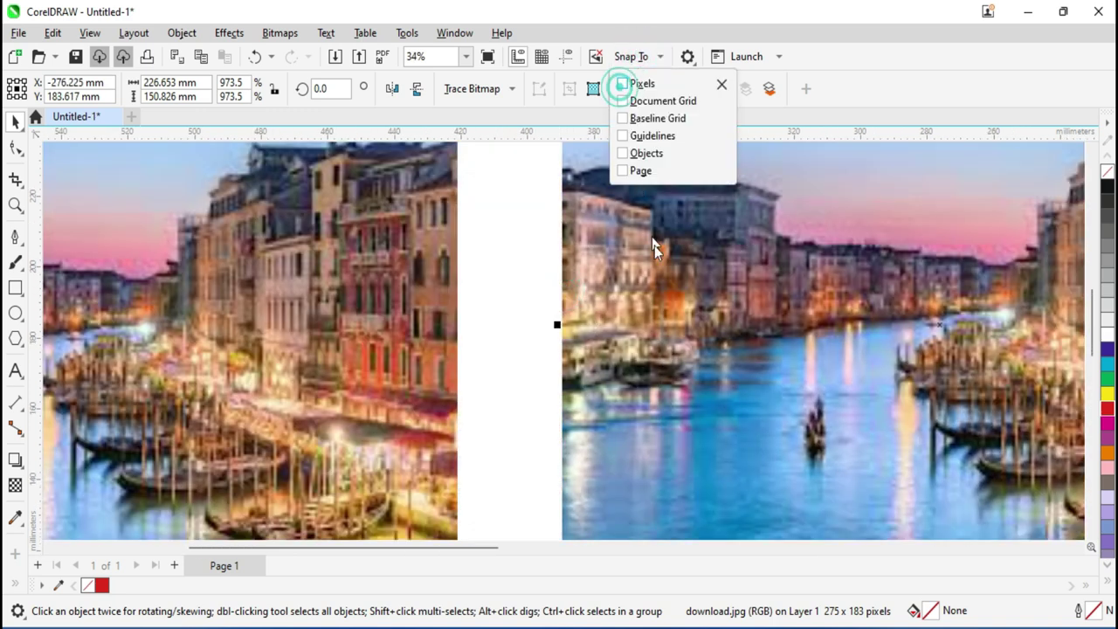
left_click_drag(654, 246, 619, 240)
scroll(541, 324, "up", 2)
left_click_drag(686, 317, 466, 317)
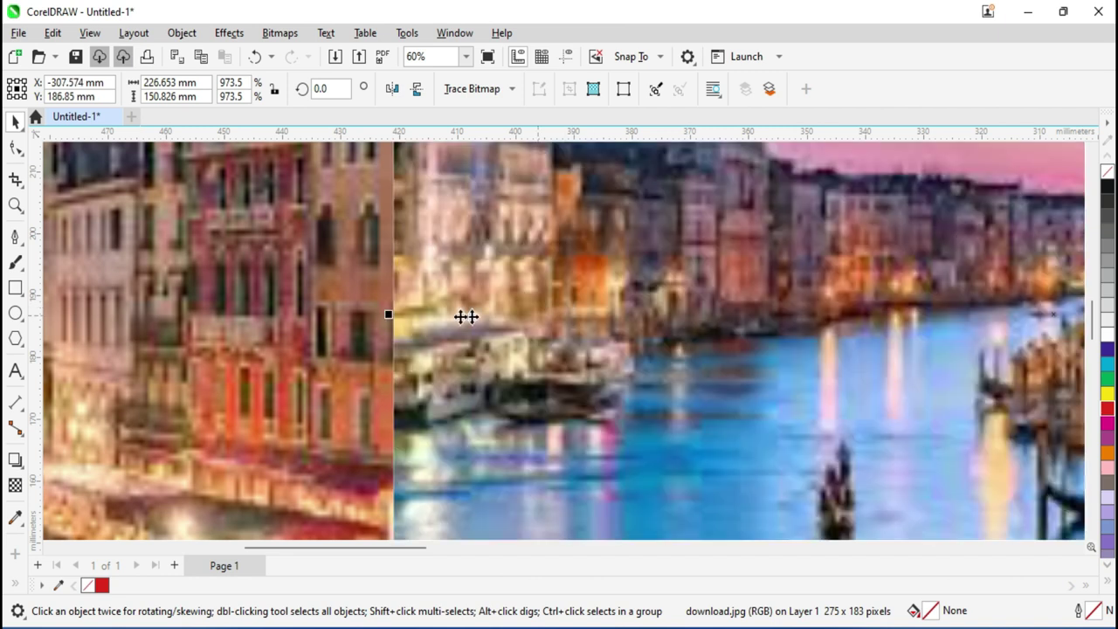
scroll(392, 299, "up", 4)
scroll(394, 299, "up", 4)
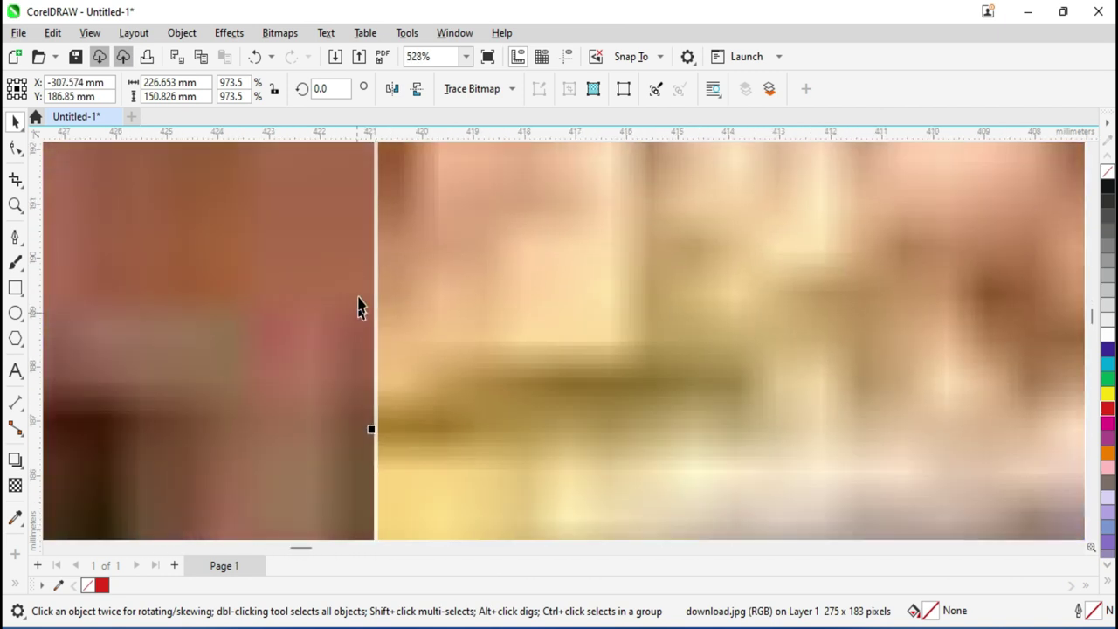
scroll(424, 328, "down", 8)
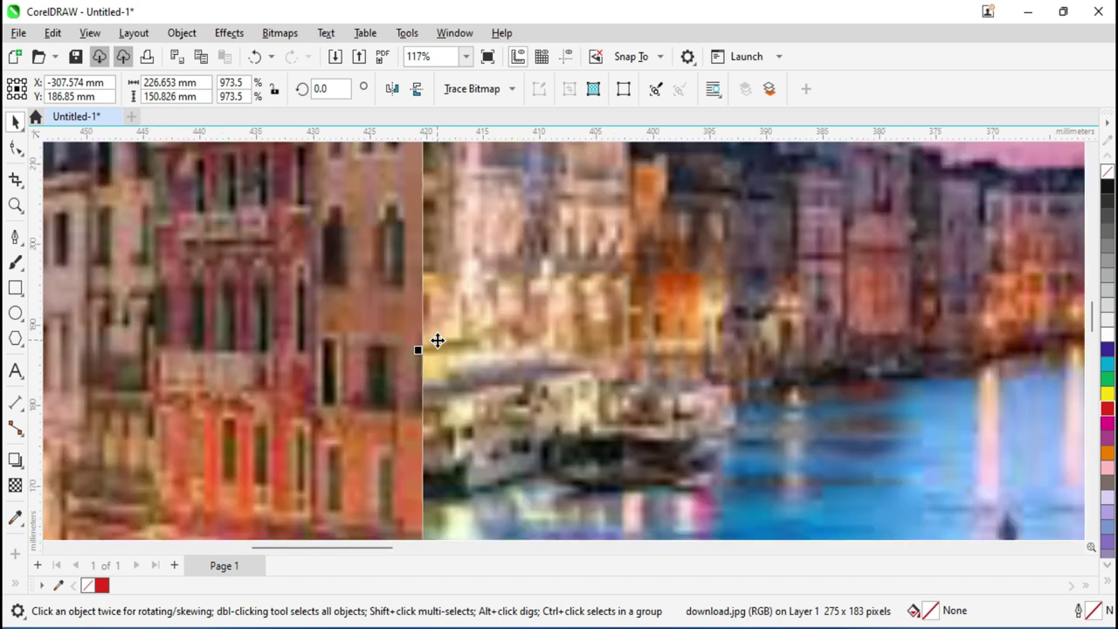
scroll(436, 341, "down", 3)
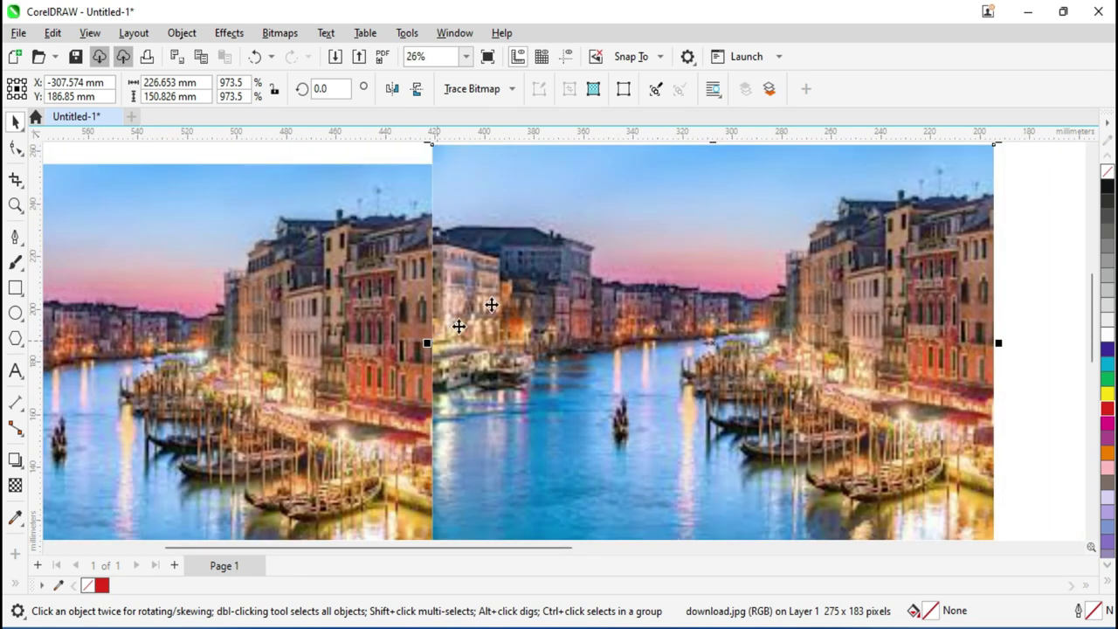
Change the document's view mode from Pixels to Enhanced
left_click(634, 55)
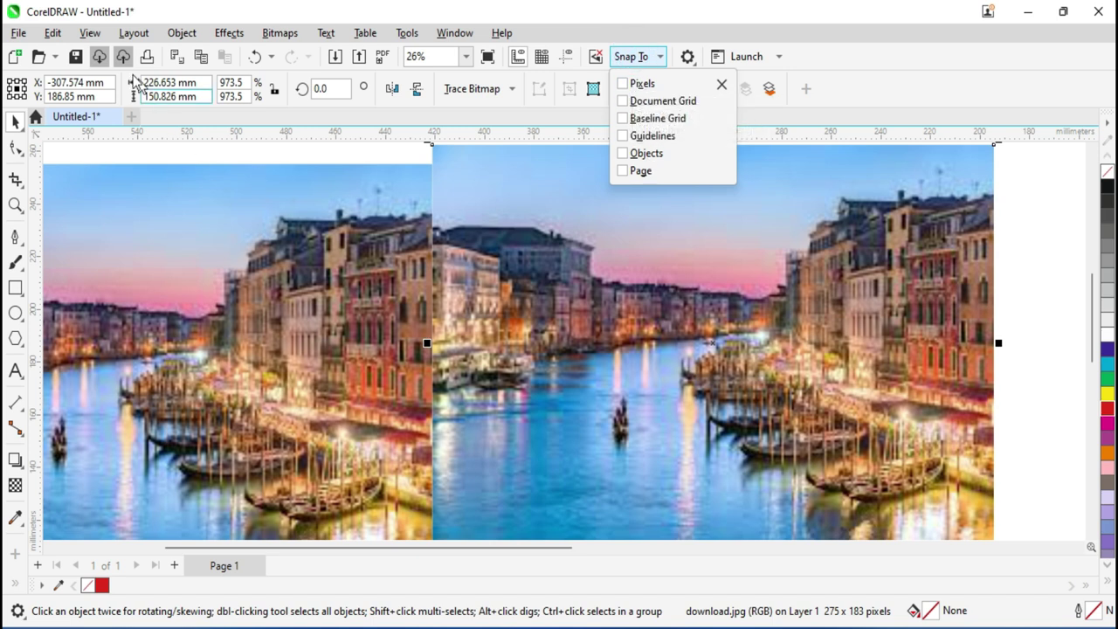
left_click(89, 32)
left_click(89, 32)
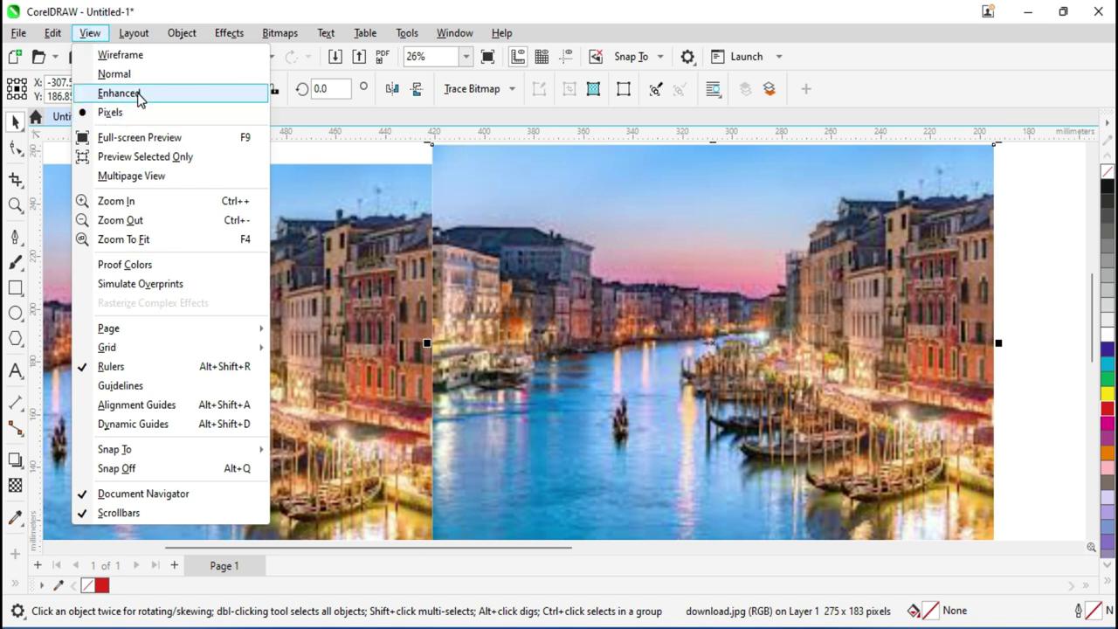
left_click(136, 93)
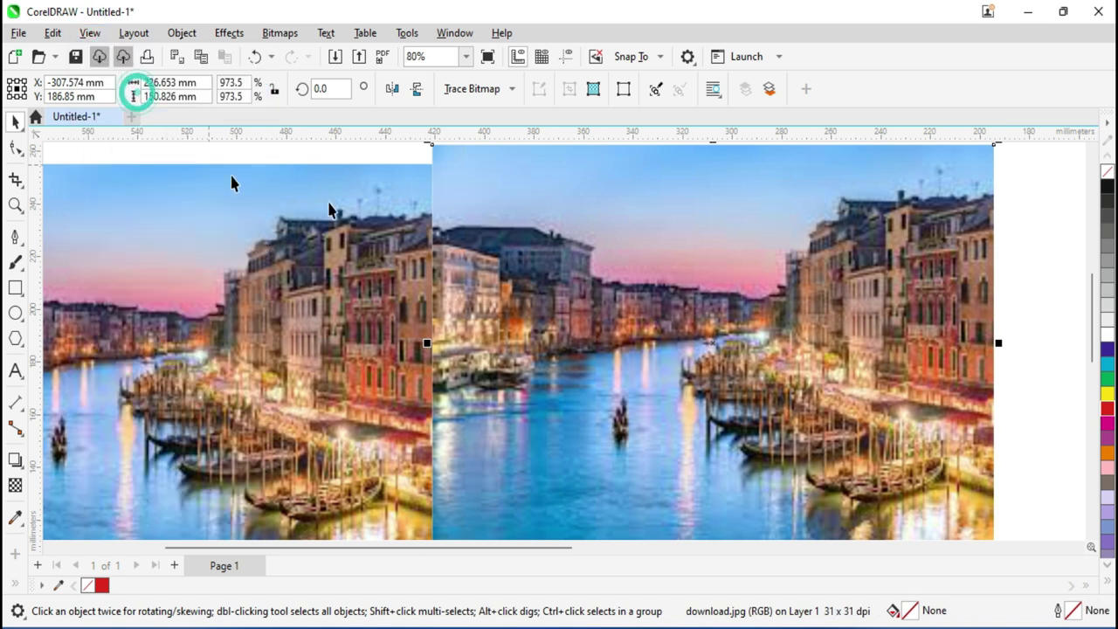
Display the document grid and turn on snapping to it
left_click(638, 56)
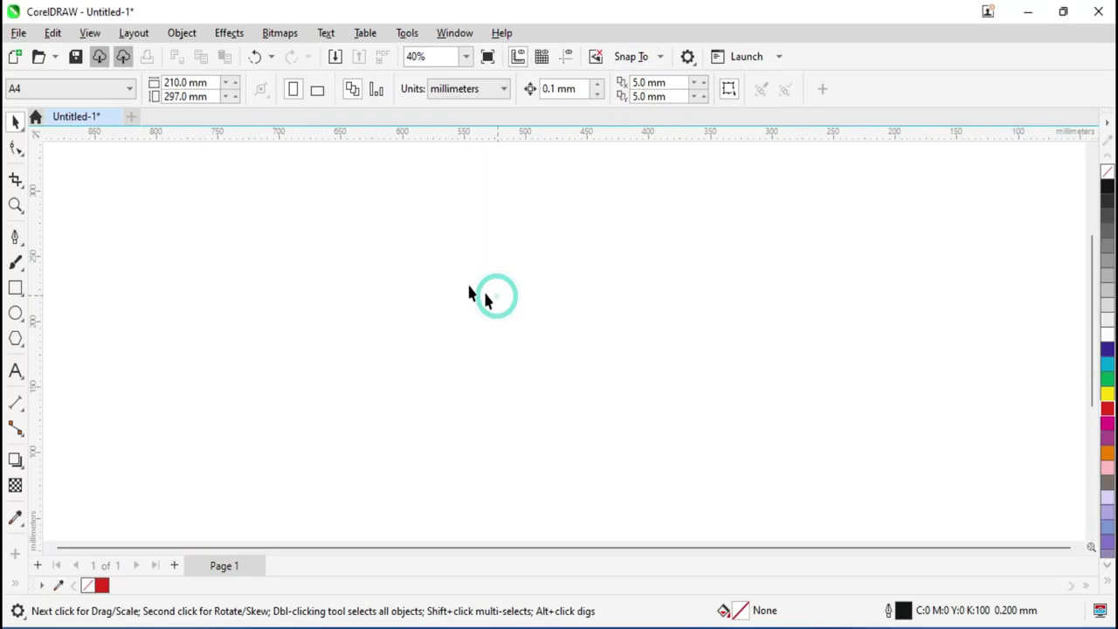
left_click(90, 33)
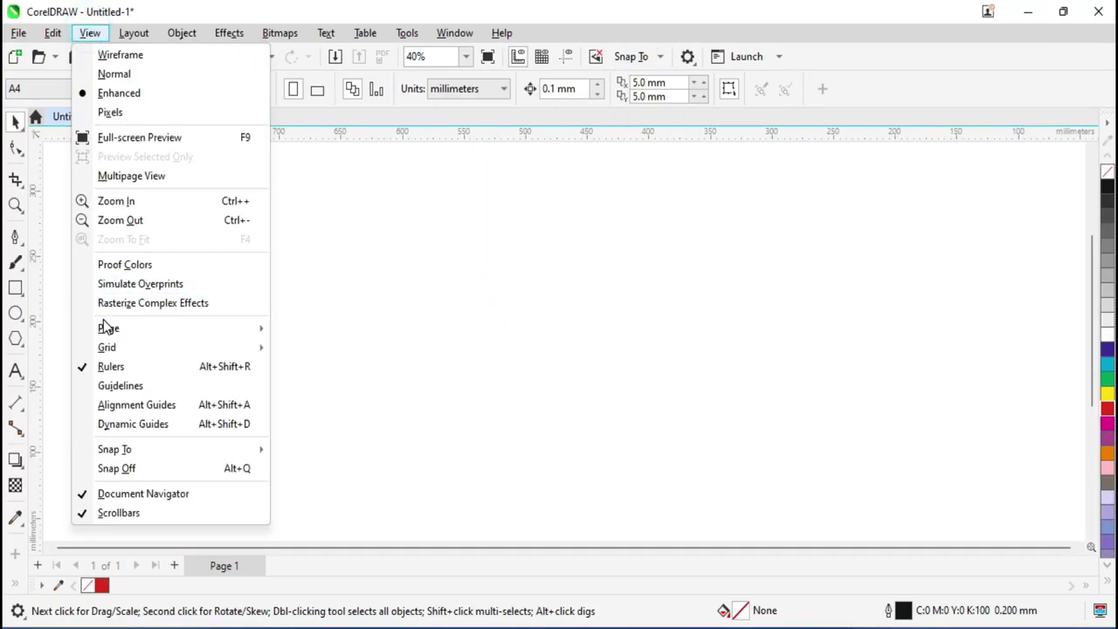
mouse_move(109, 353)
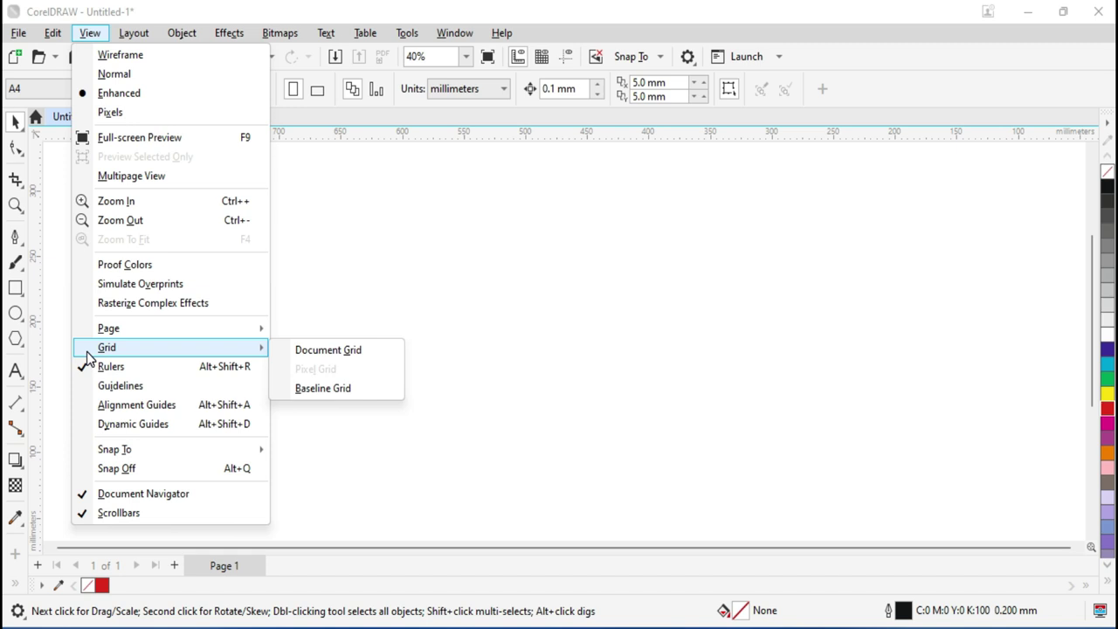
left_click(347, 350)
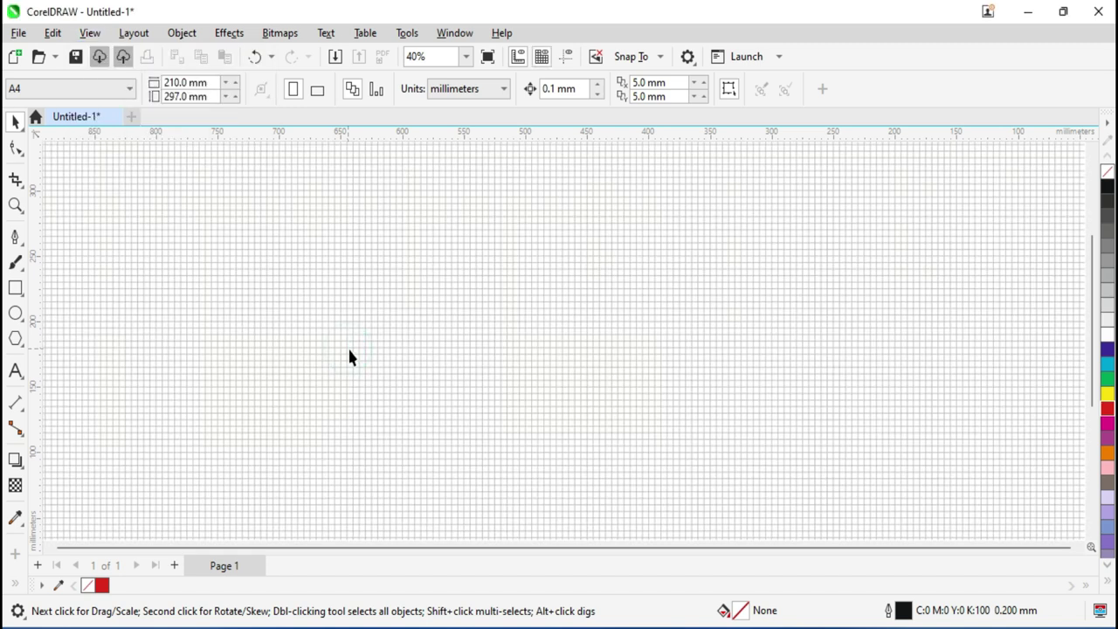
scroll(407, 274, "up", 3)
scroll(407, 274, "up", 3)
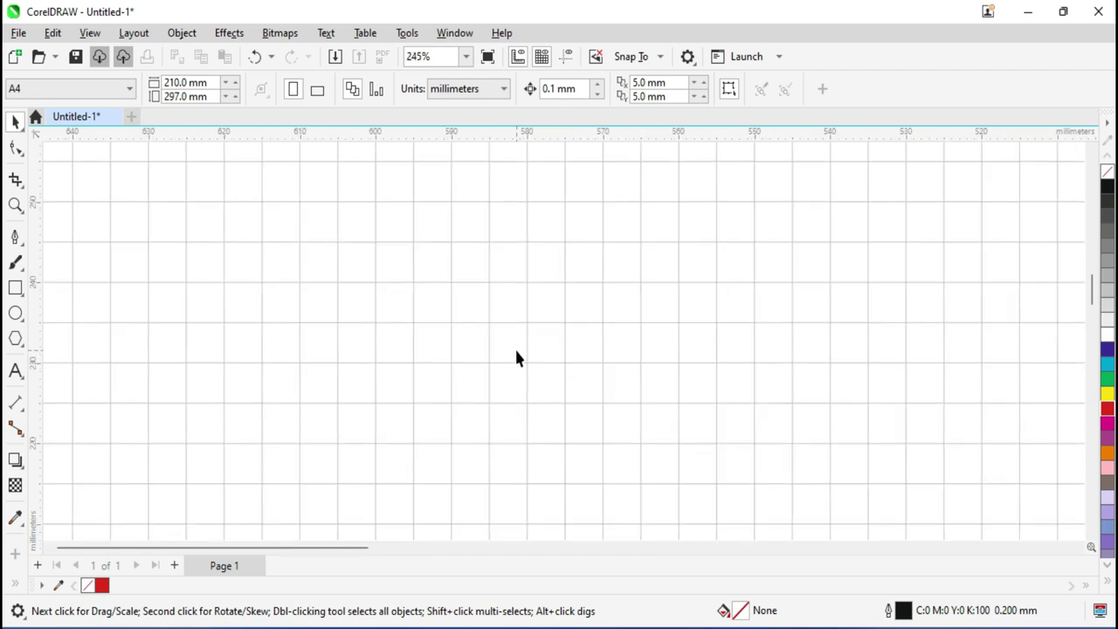
Draw a 20 × 20 mm square with its corners on document grid intersections, centred at X -585 mm, Y 240 mm
left_click(14, 288)
scroll(15, 288, "down", 1)
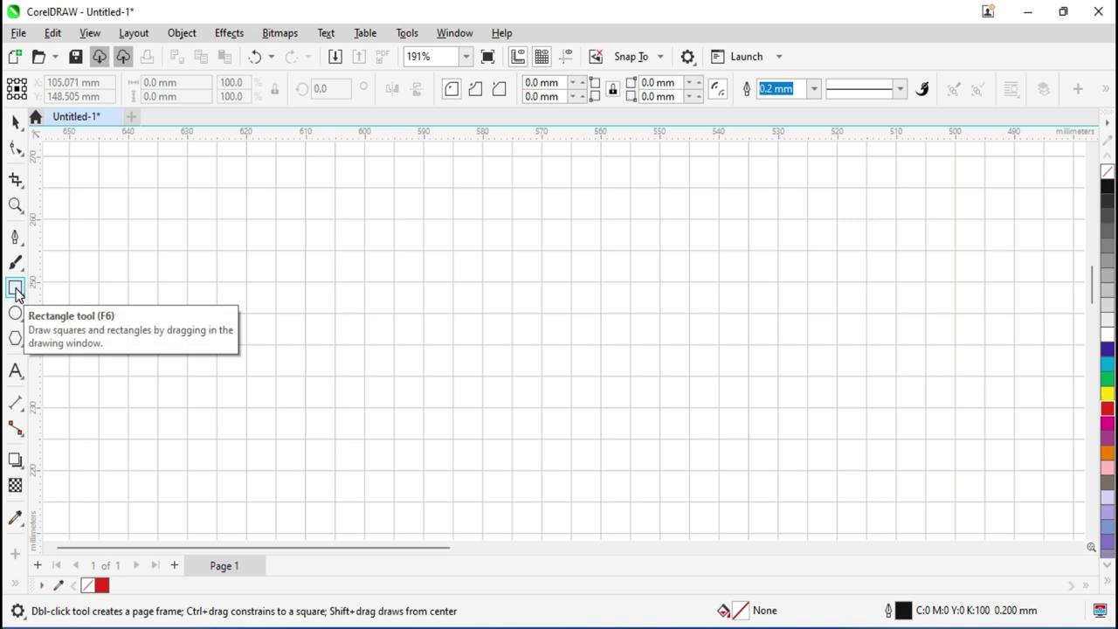
scroll(410, 297, "up", 2)
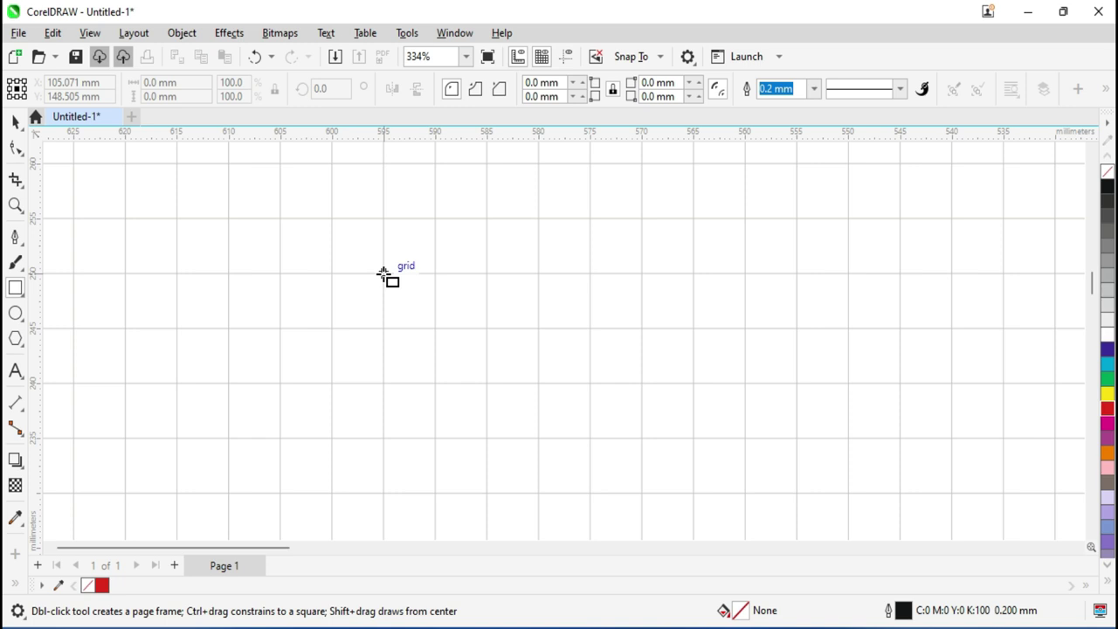
left_click_drag(383, 274, 591, 492)
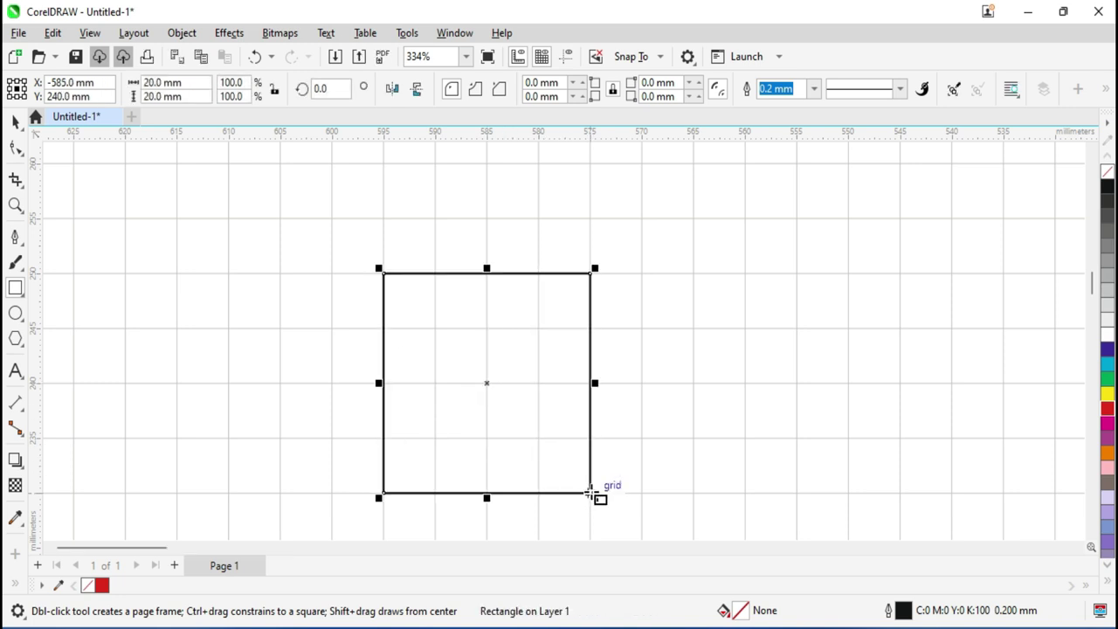
Draw a 20 mm circle on the document grid to the right of the square, centred at X -560 mm, Y 240 mm
left_click(15, 313)
left_click_drag(643, 275, 849, 493)
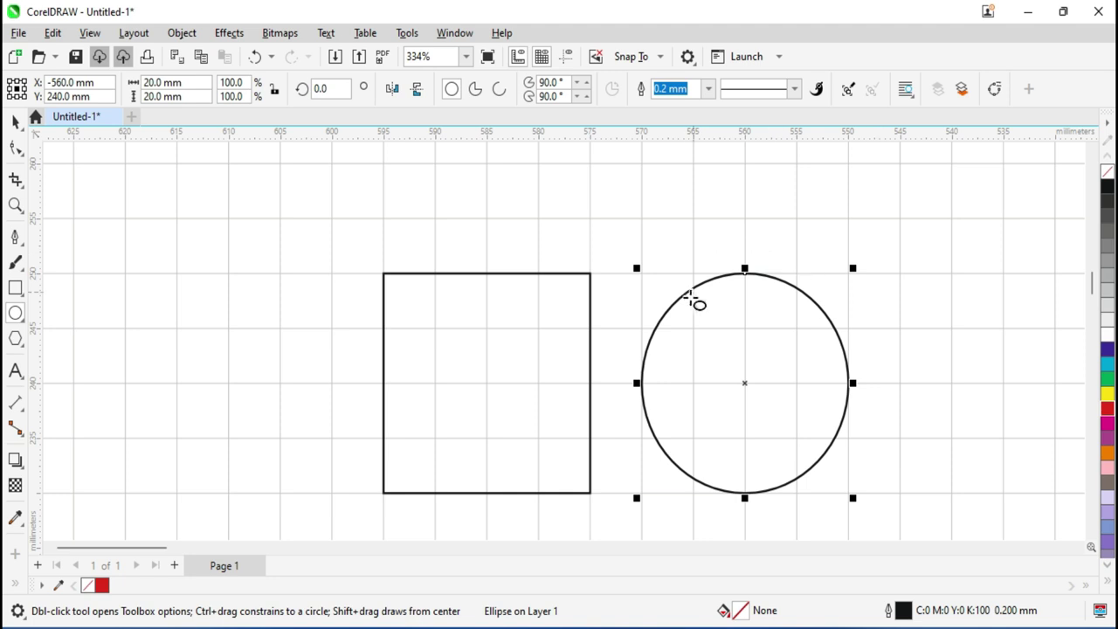
scroll(868, 426, "up", 1)
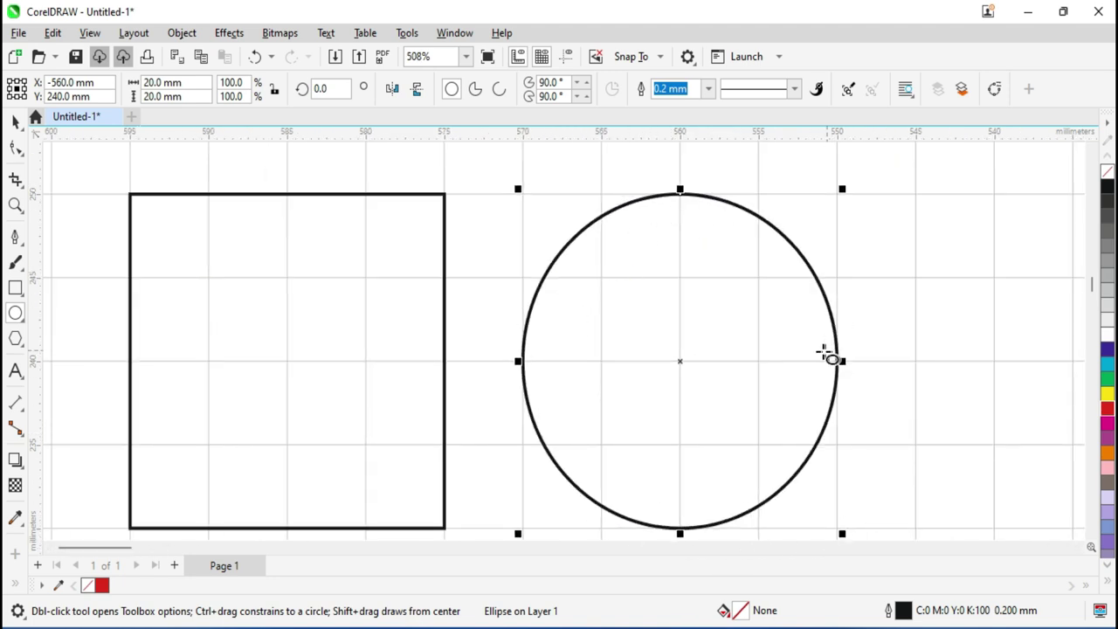
scroll(821, 358, "down", 2)
scroll(821, 365, "down", 1)
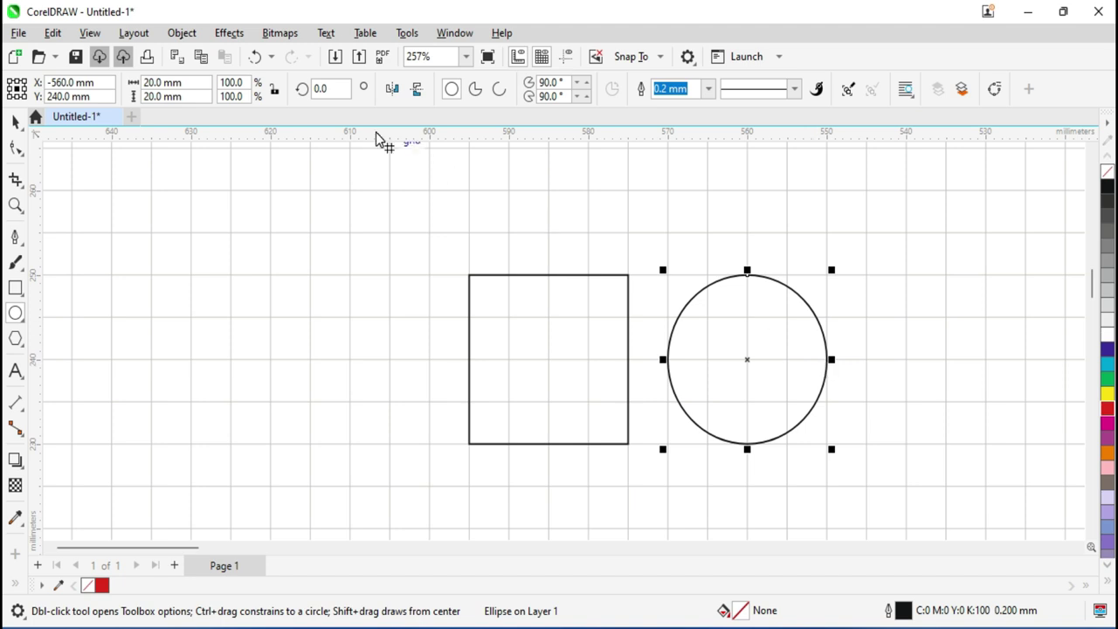
Hide the document grid and display the baseline grid instead
left_click(90, 33)
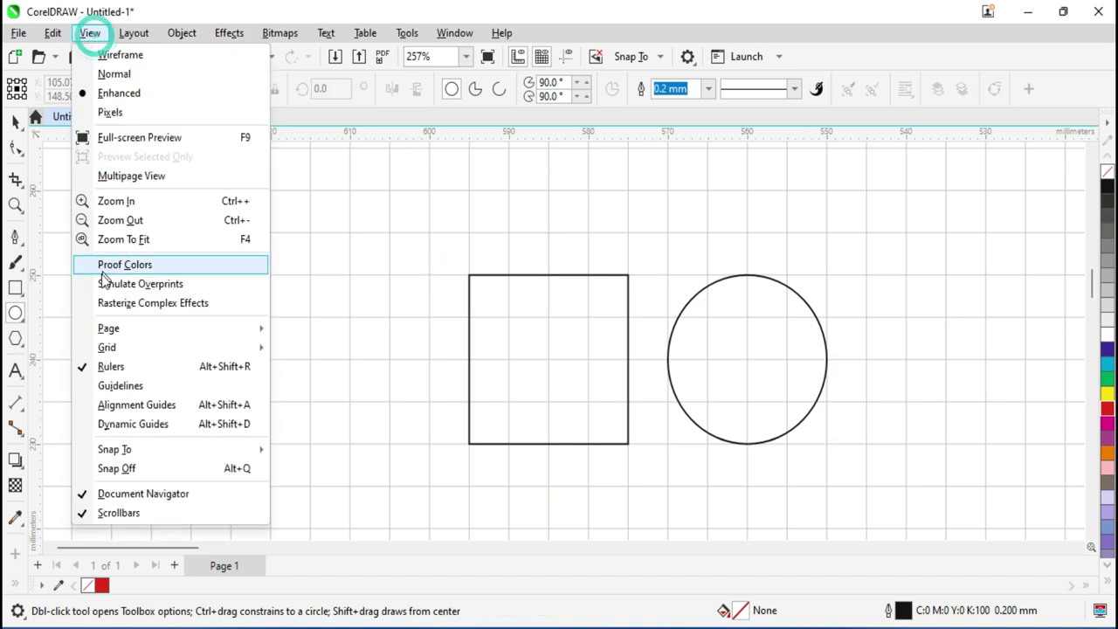
mouse_move(128, 347)
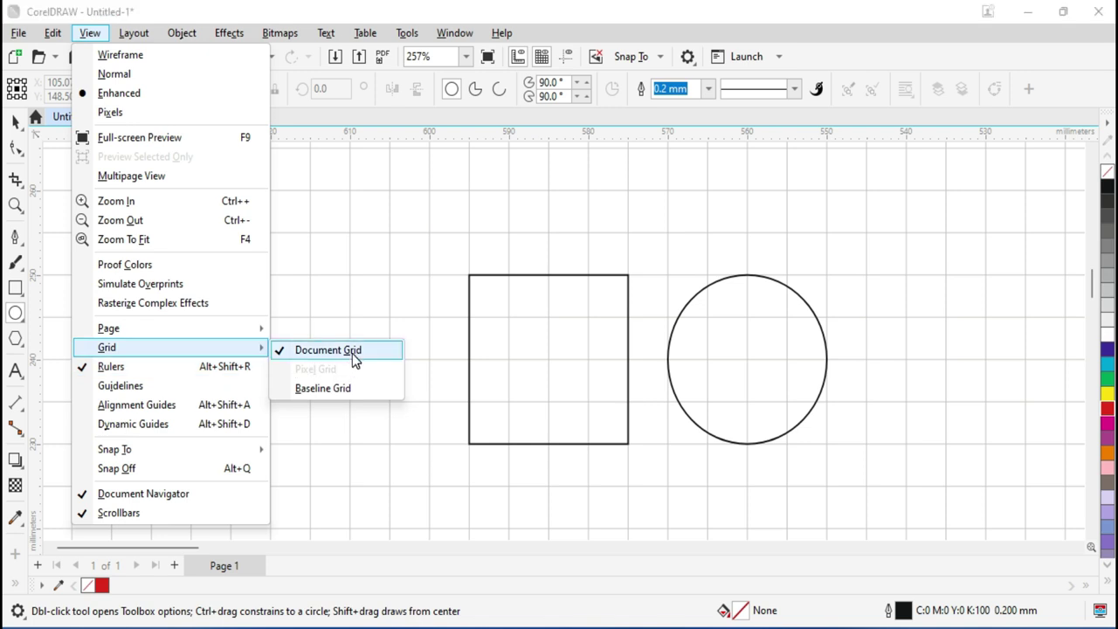
left_click(354, 353)
left_click(90, 33)
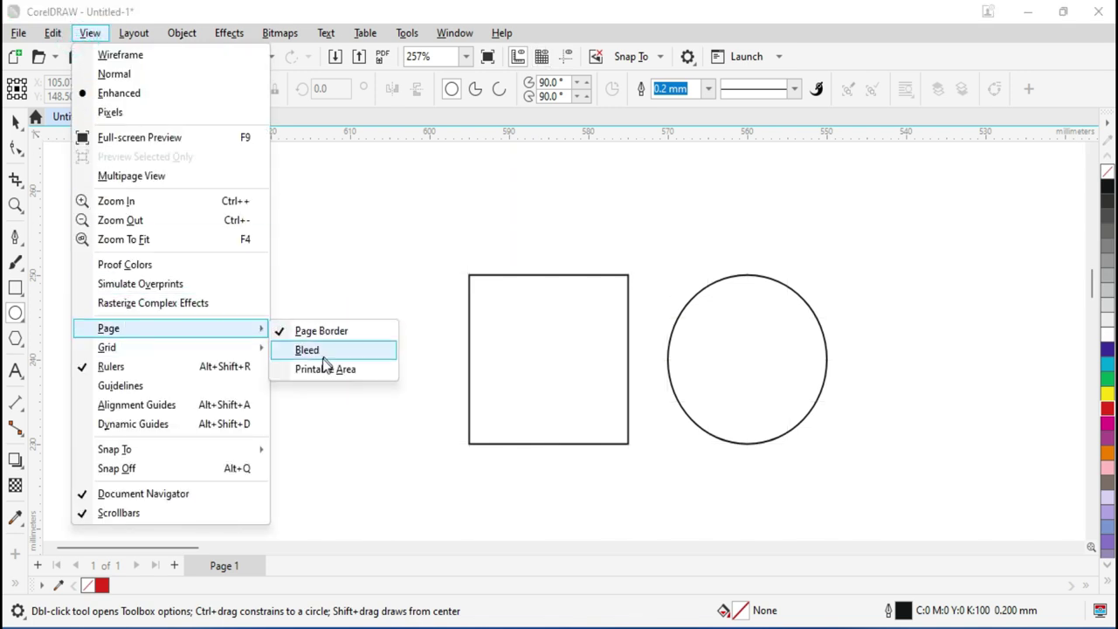
mouse_move(183, 348)
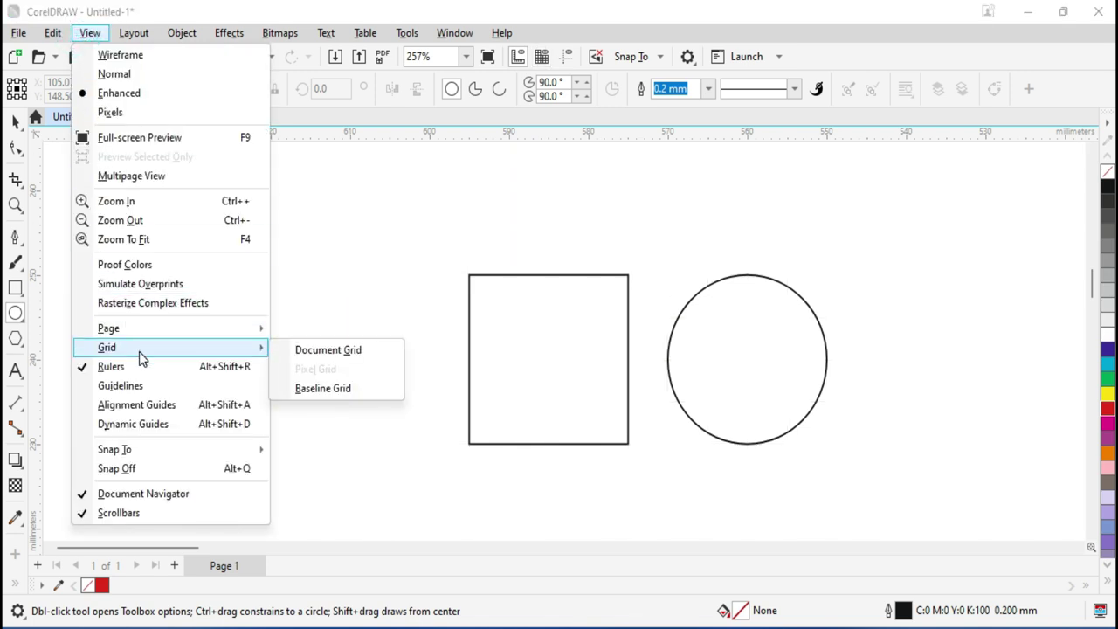
left_click(350, 392)
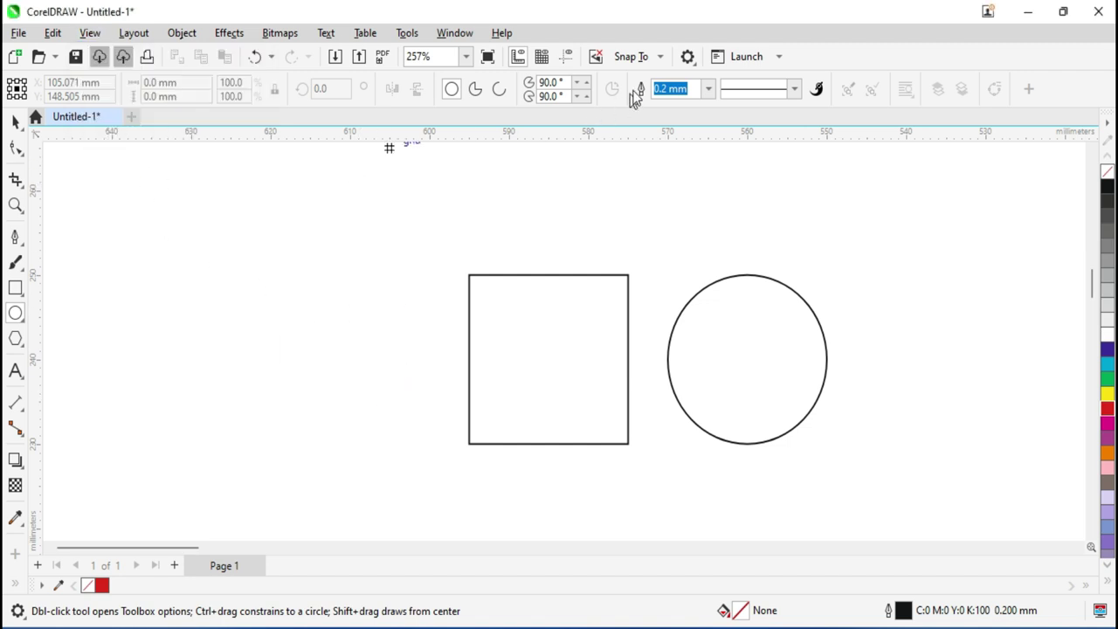
Turn off snapping to the document grid and turn on snapping to the baseline grid
left_click(635, 57)
left_click(623, 102)
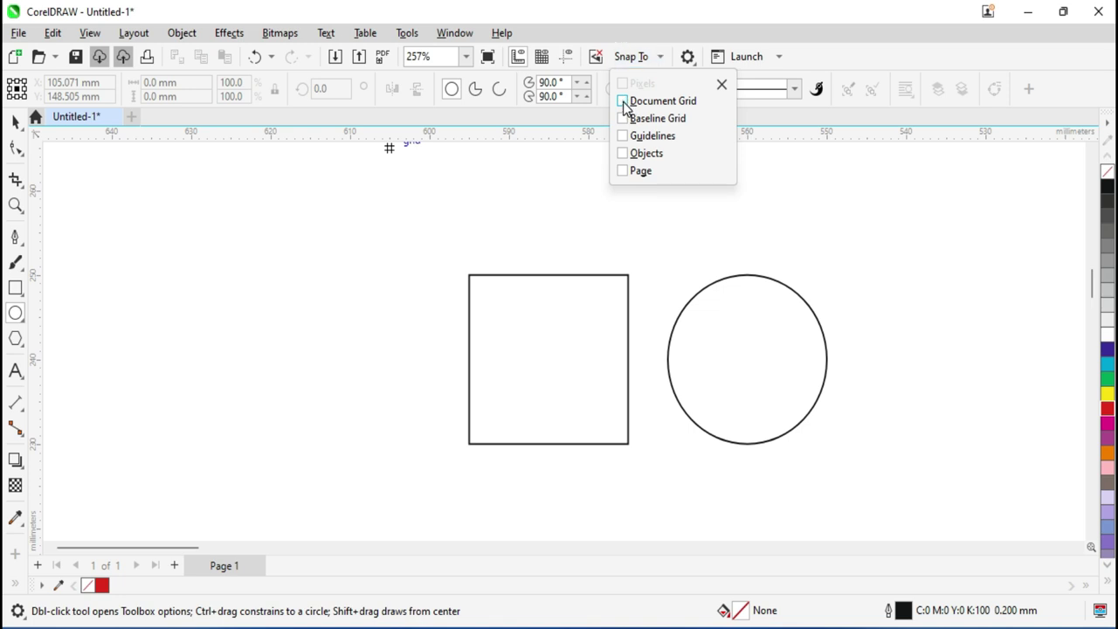
left_click(623, 118)
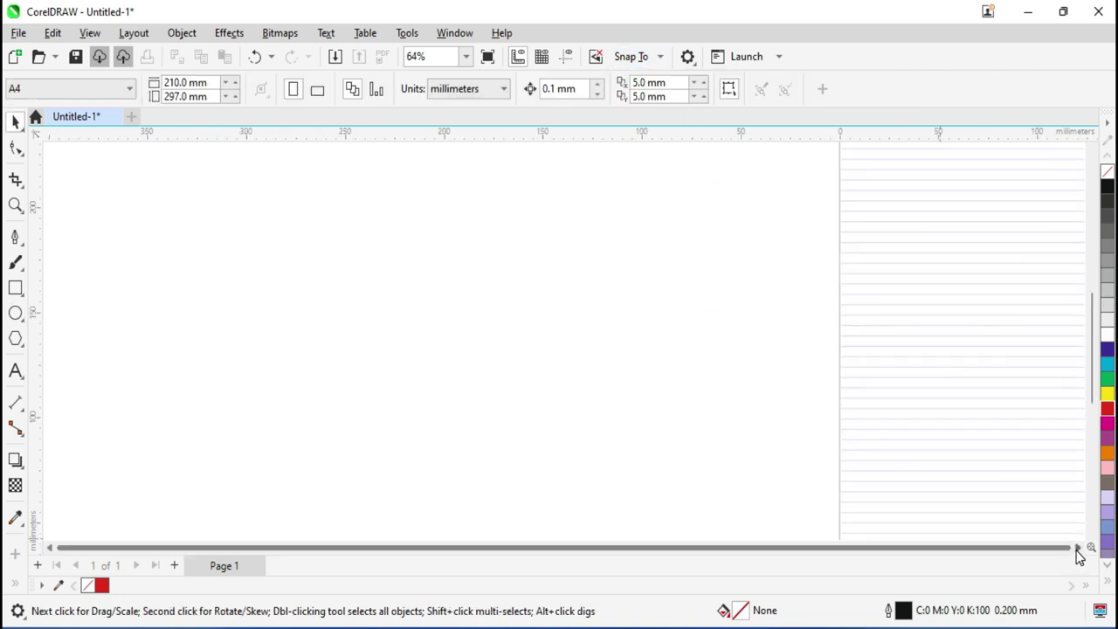
Draw an ellipse about 34.4 × 34.6 mm and, to its right, a rectangle about 26 × 29.6 mm on the page's baseline grid lines
left_click(1077, 548)
scroll(608, 395, "up", 3)
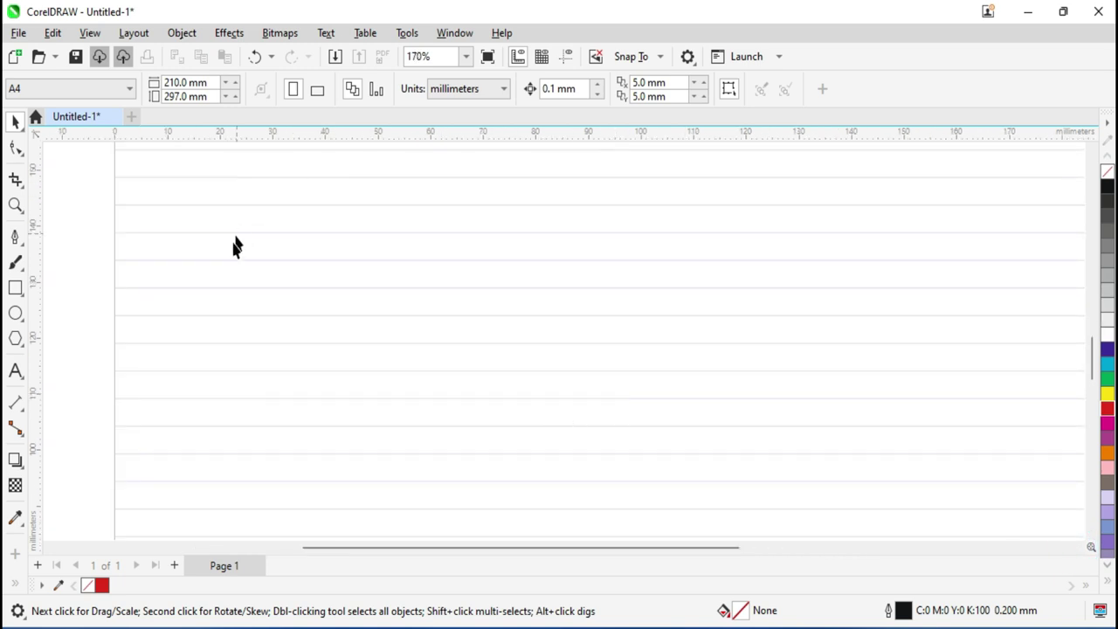
left_click(19, 316)
left_click_drag(285, 260, 466, 450)
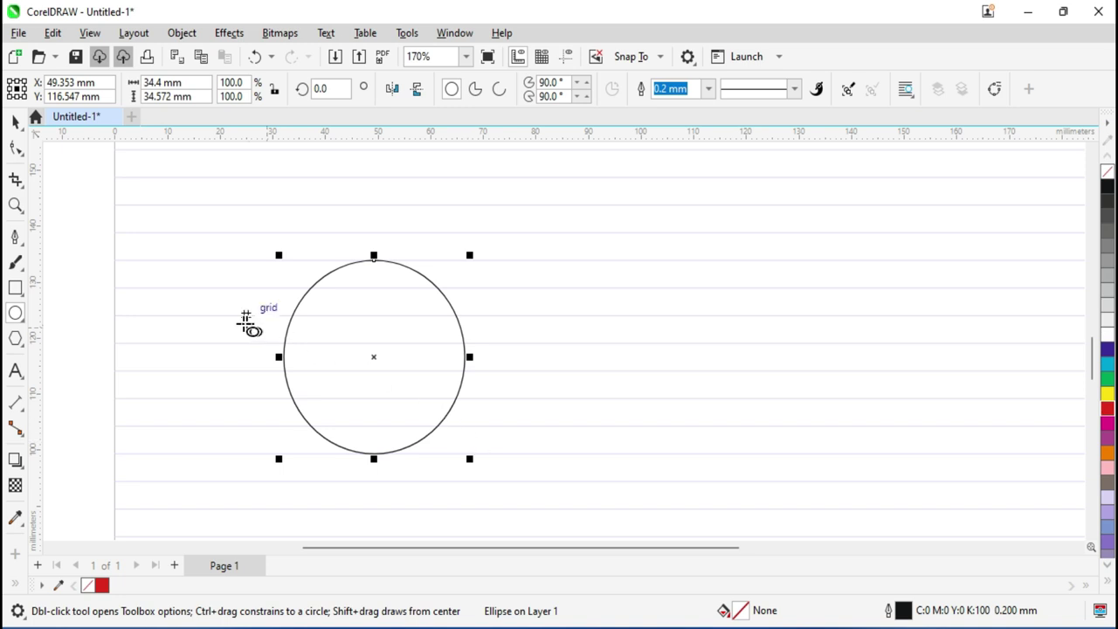
left_click(15, 288)
left_click_drag(557, 260, 693, 427)
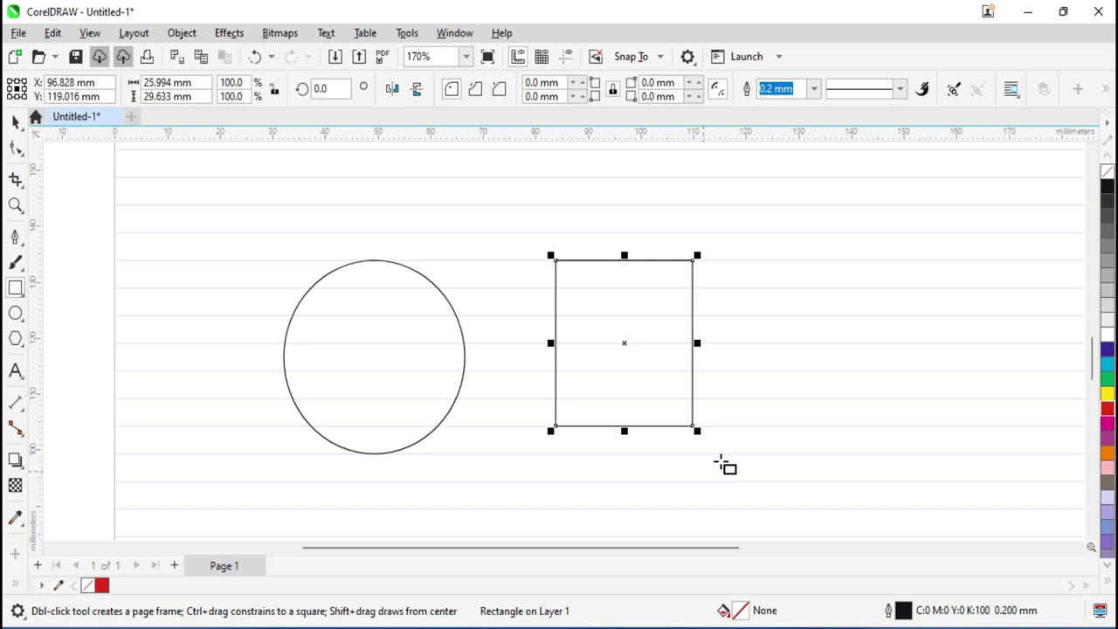
Turn off snapping to the baseline grid and hide the baseline grid
left_click(630, 56)
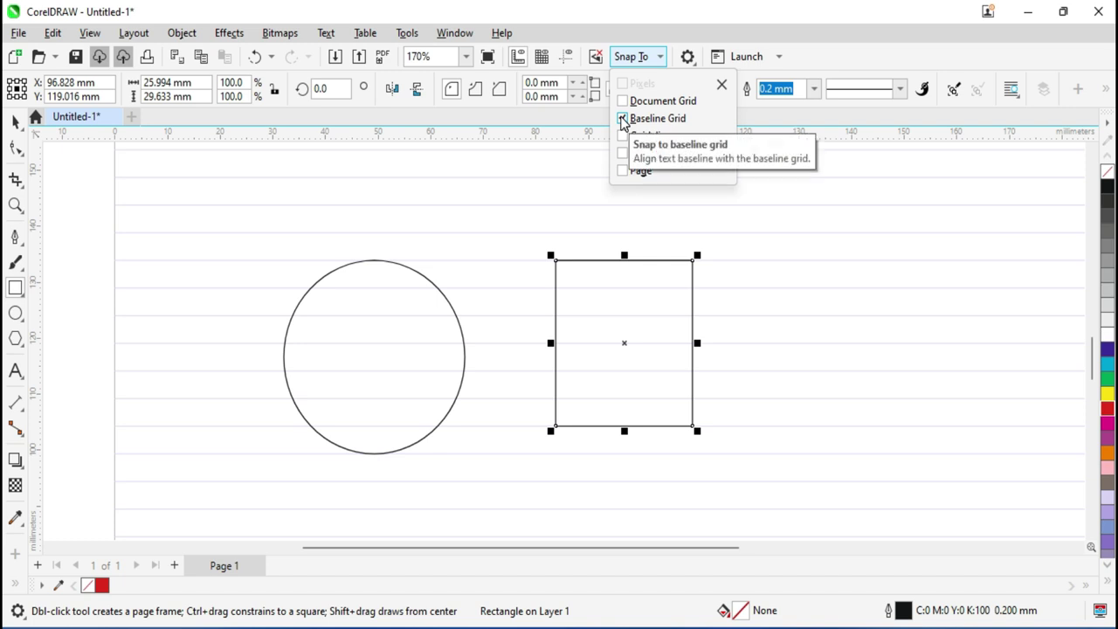
left_click(621, 118)
left_click(88, 35)
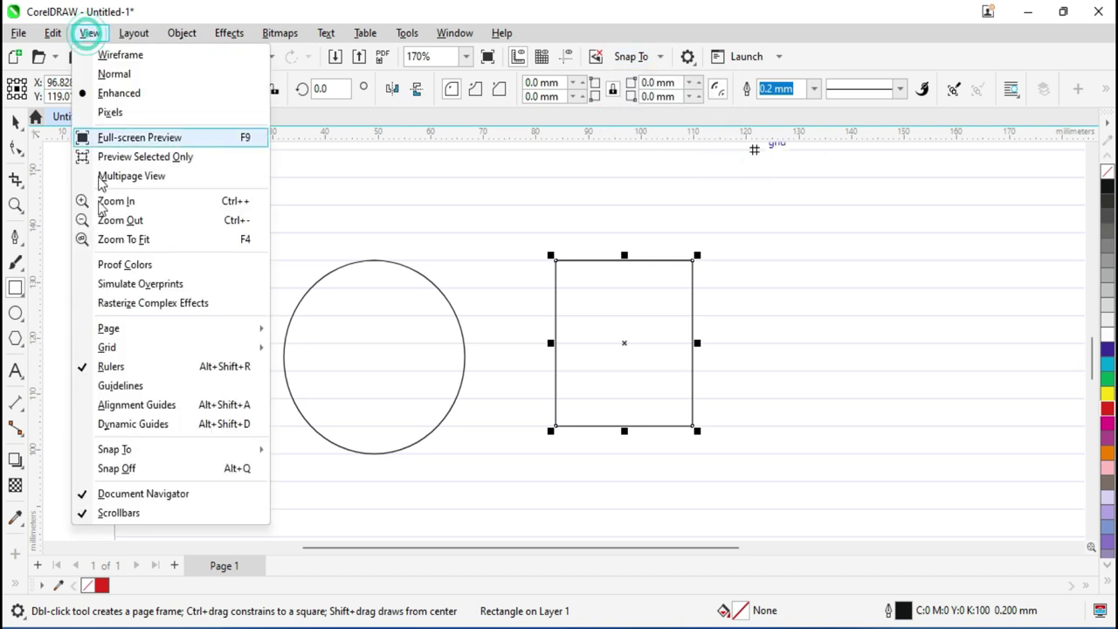
mouse_move(139, 351)
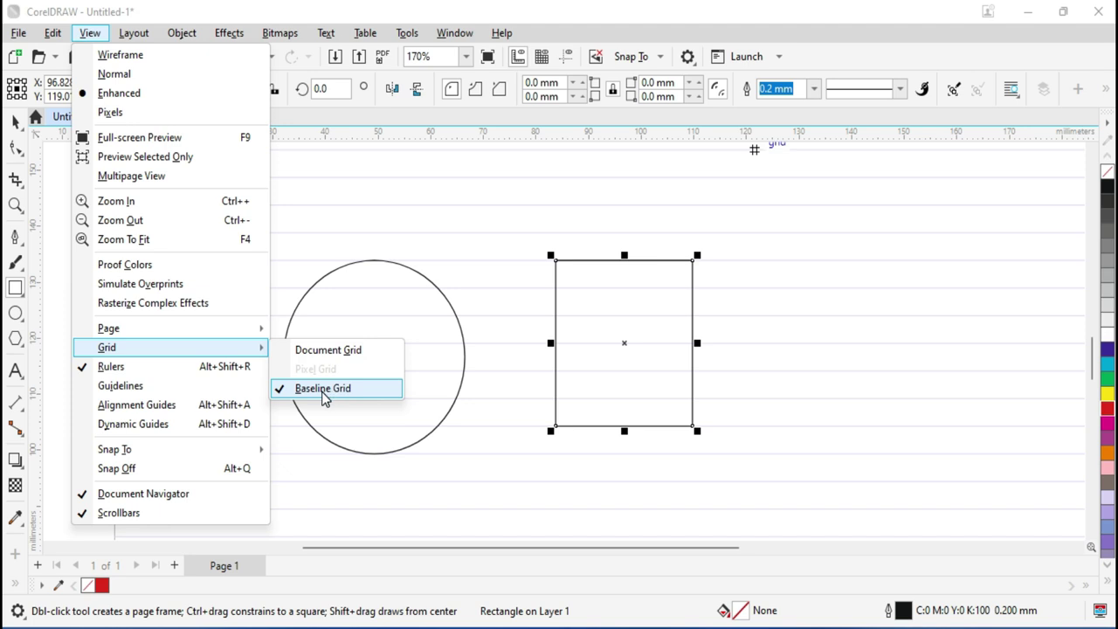
left_click(323, 388)
Turn on snapping to guidelines and display the guidelines
left_click(637, 55)
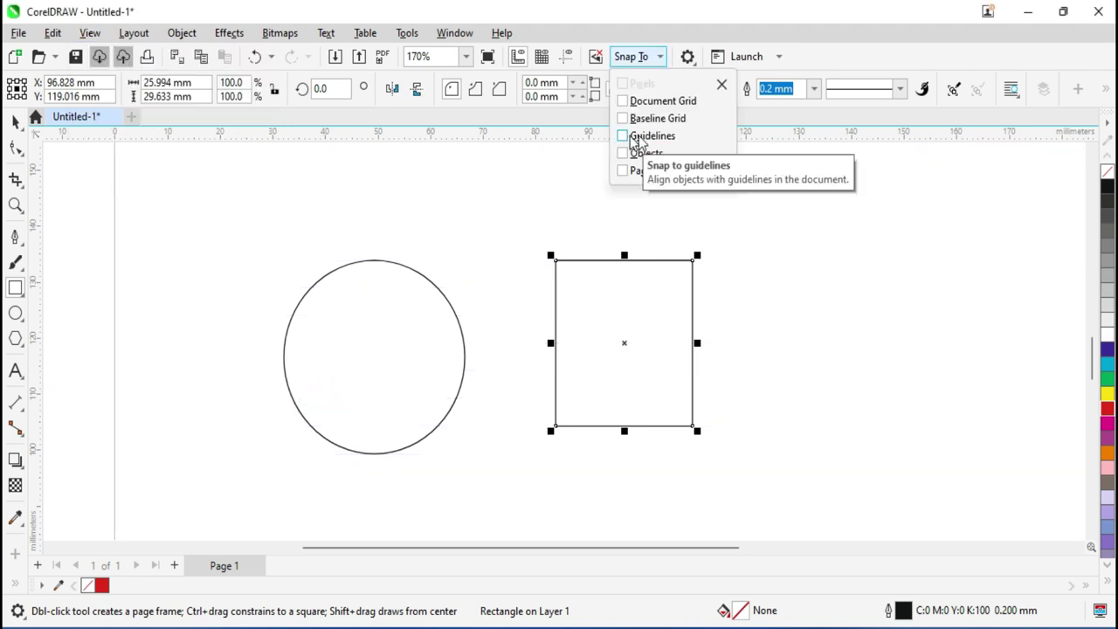
left_click(624, 136)
left_click(88, 35)
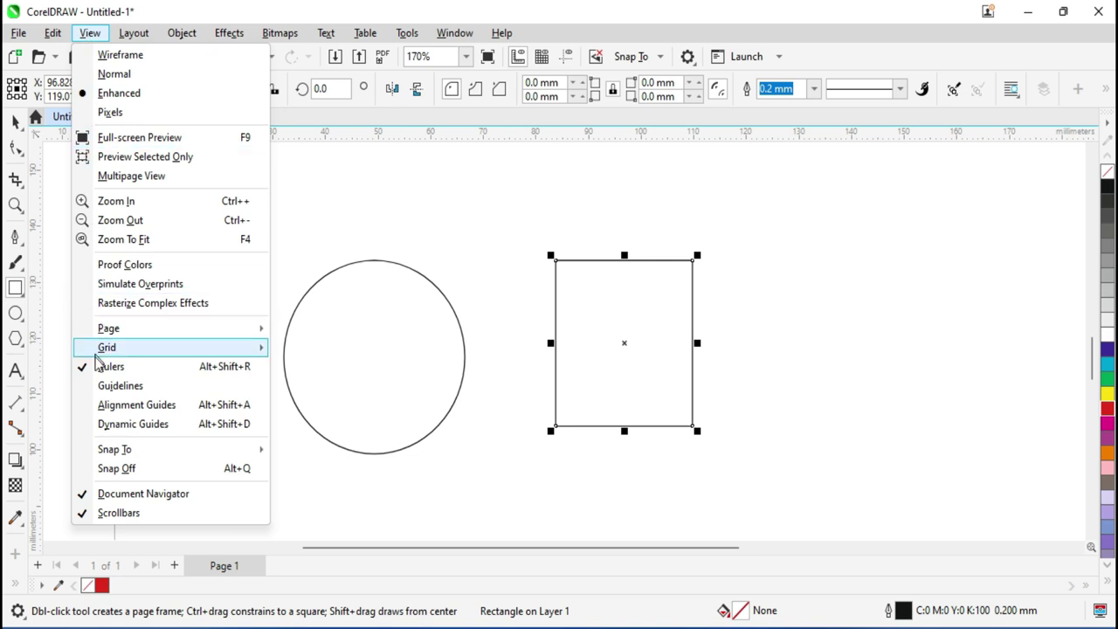
left_click(127, 392)
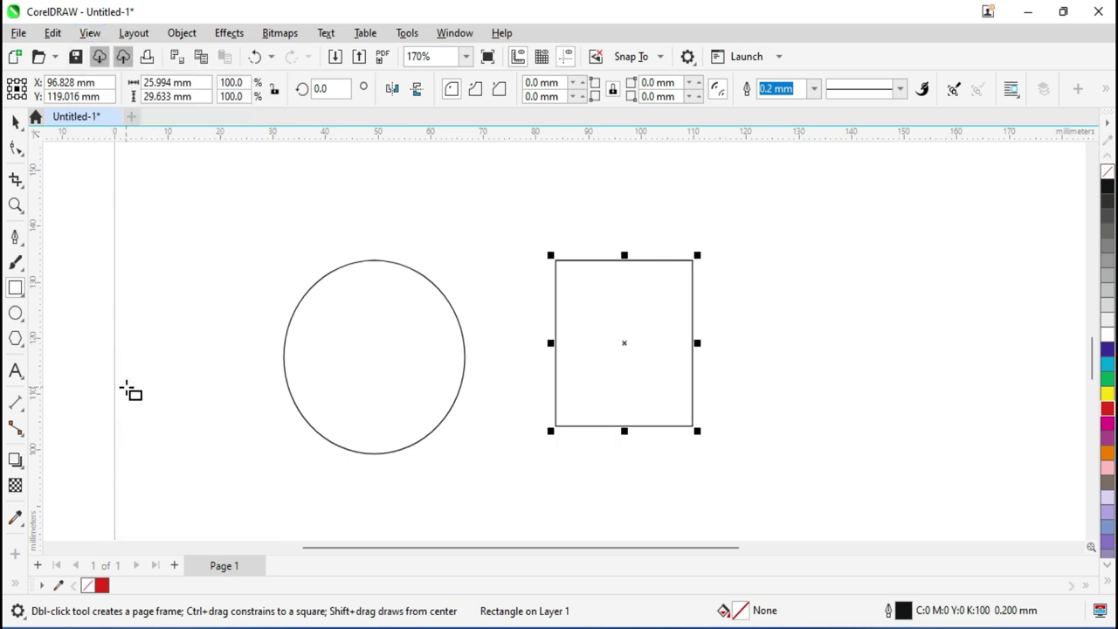
Add a horizontal guideline at about 155.7 mm above the existing shapes, and delete the ellipse and rectangle
left_click(16, 123)
scroll(494, 328, "down", 2)
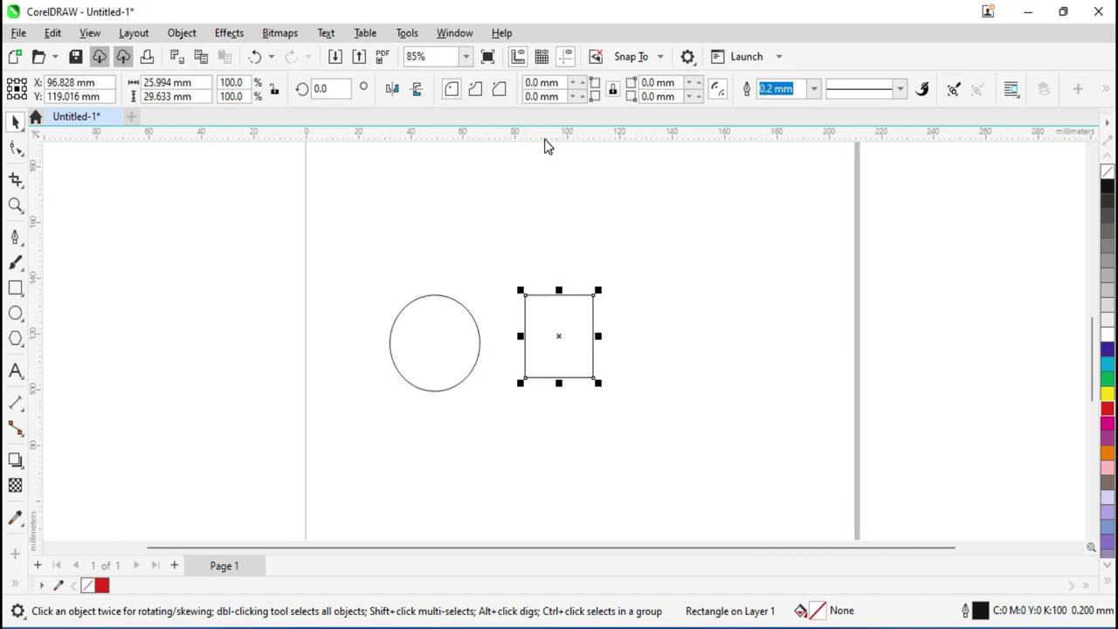
left_click_drag(549, 214, 551, 234)
left_click_drag(682, 465, 335, 282)
key("Delete")
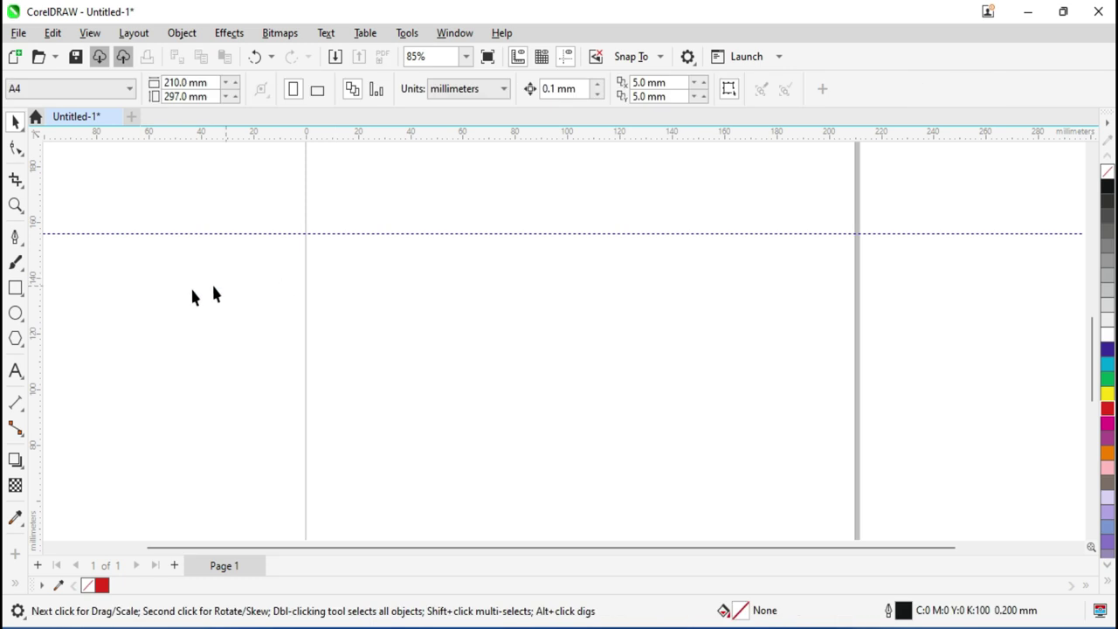
Draw rectangles of about 33.3 × 29 mm and 33.7 × 24.2 mm and an ellipse of about 31 × 30.8 mm, their tops on the guideline
left_click(16, 288)
scroll(361, 281, "up", 3)
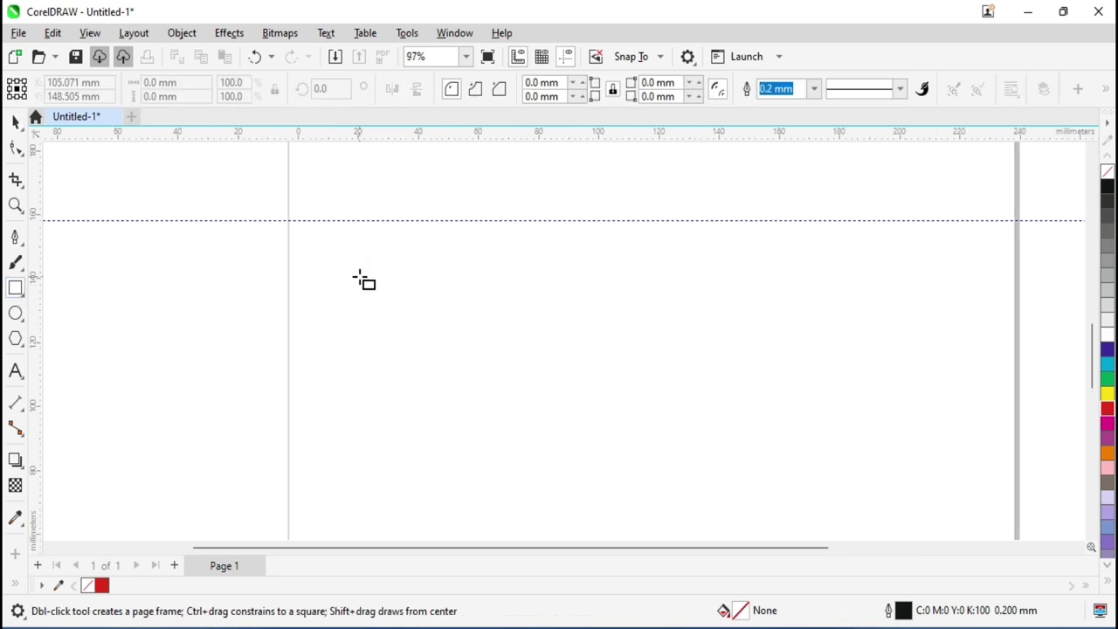
left_click_drag(277, 202, 431, 343)
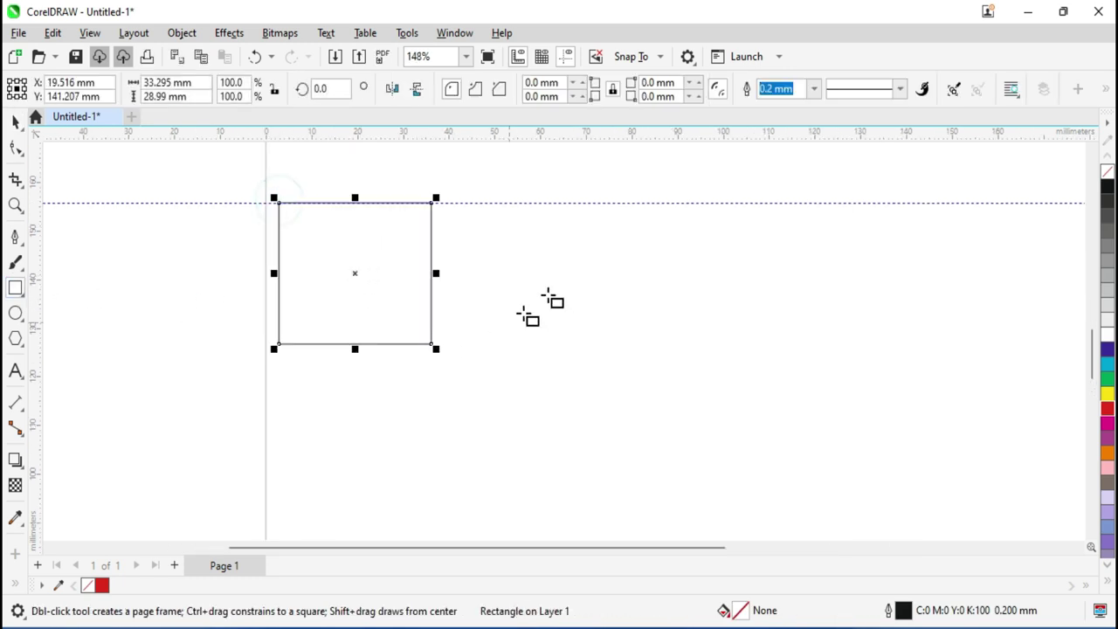
left_click_drag(515, 202, 670, 320)
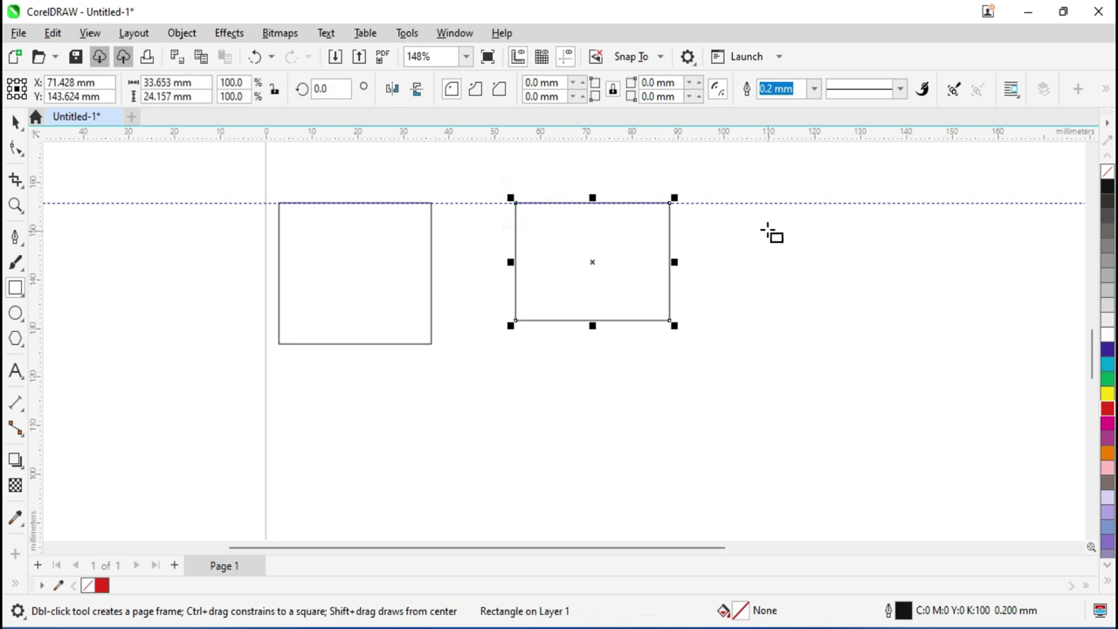
left_click(16, 312)
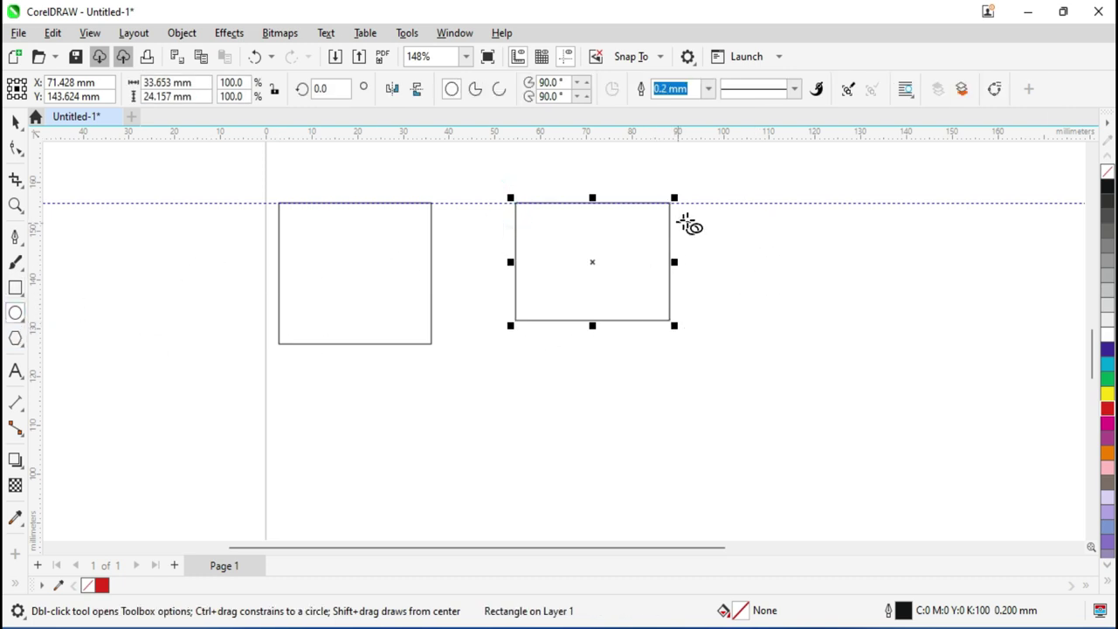
mouse_move(725, 203)
left_mouse_down()
mouse_move(865, 326)
mouse_move(830, 331)
mouse_move(914, 352)
mouse_move(833, 341)
mouse_move(868, 353)
left_mouse_up()
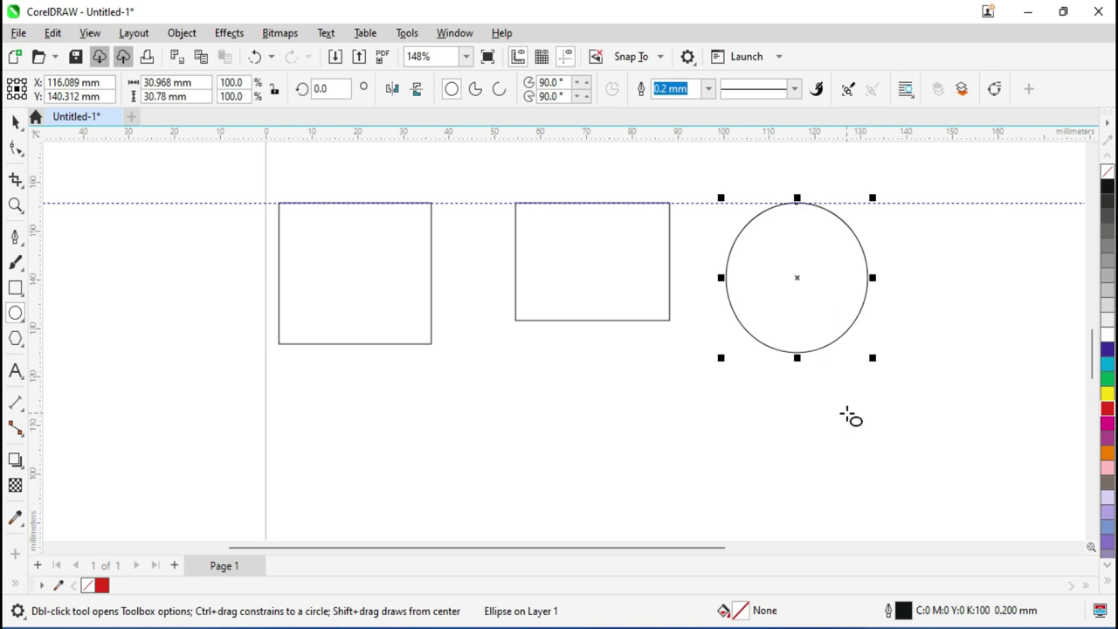
Turn off snapping to guidelines and turn on snapping to objects
left_click(632, 56)
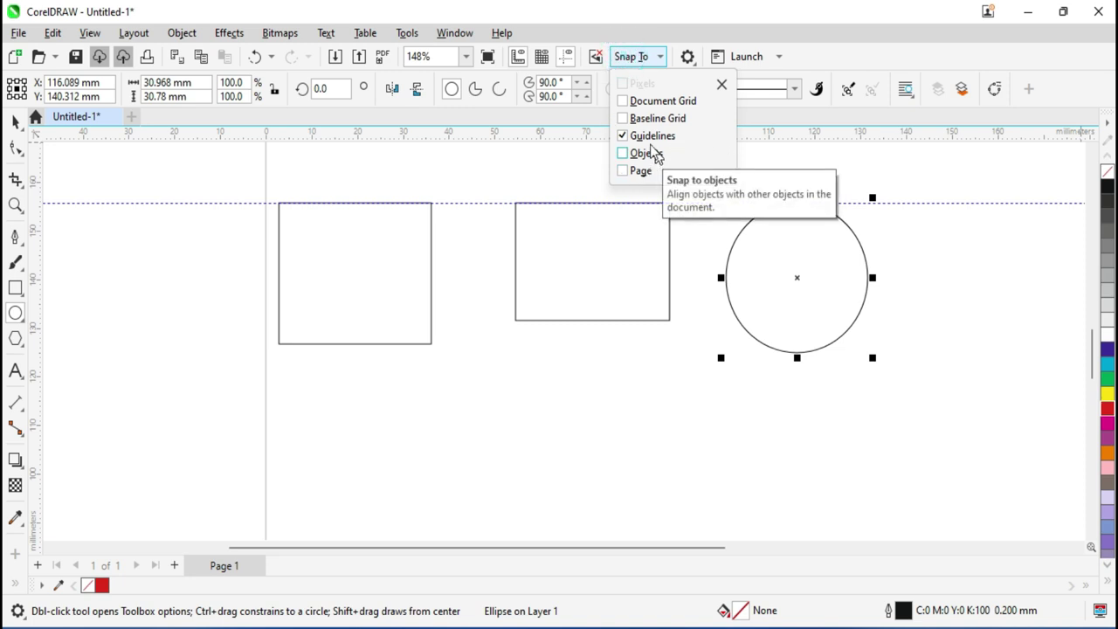
left_click(624, 137)
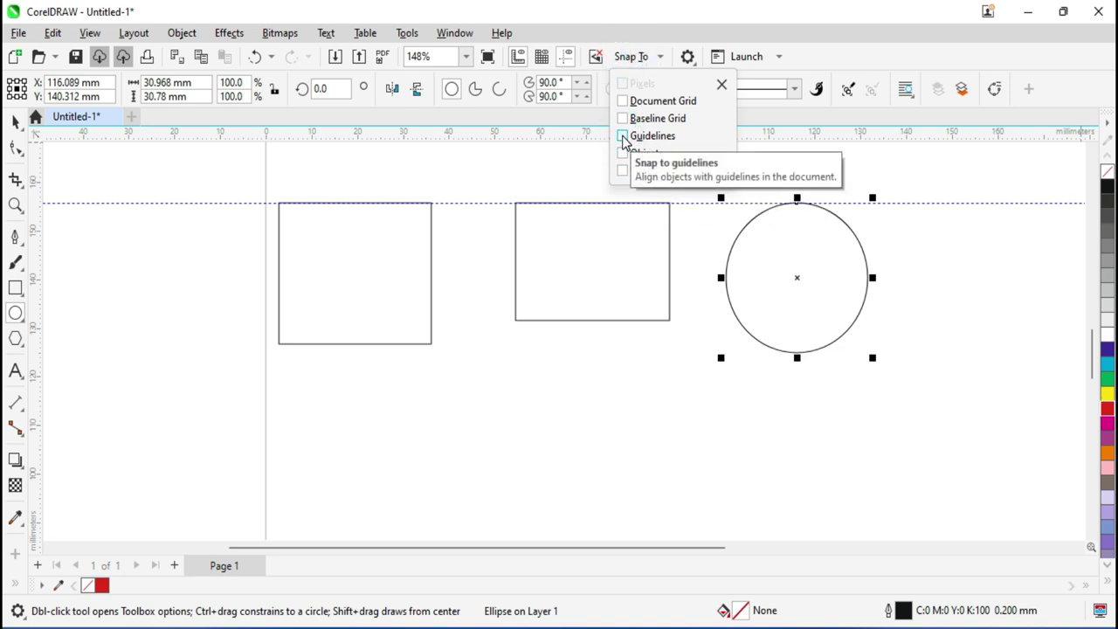
left_click(622, 154)
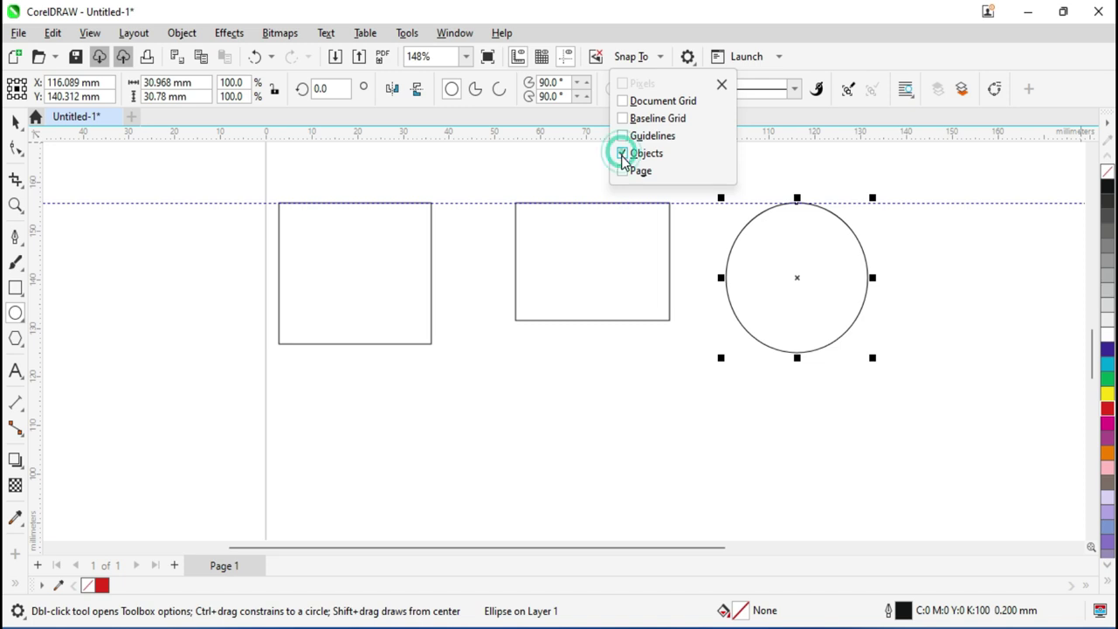
left_click(384, 295)
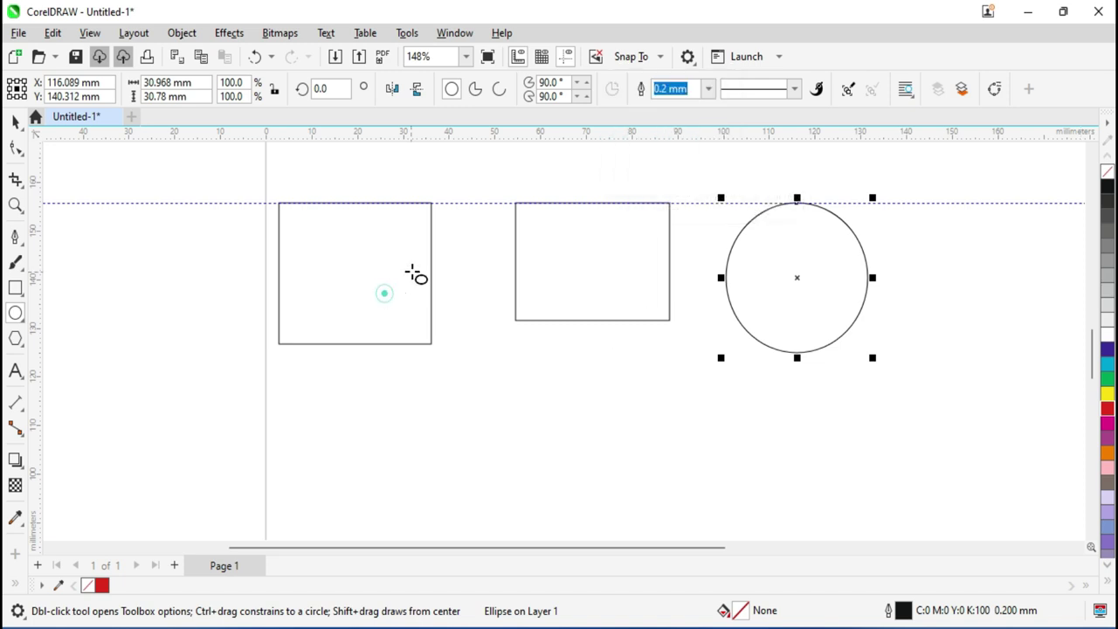
Draw a straight Pen line from the first rectangle's left edge down to its right edge, spanning about 33.3 × 11.1 mm
left_click(13, 238)
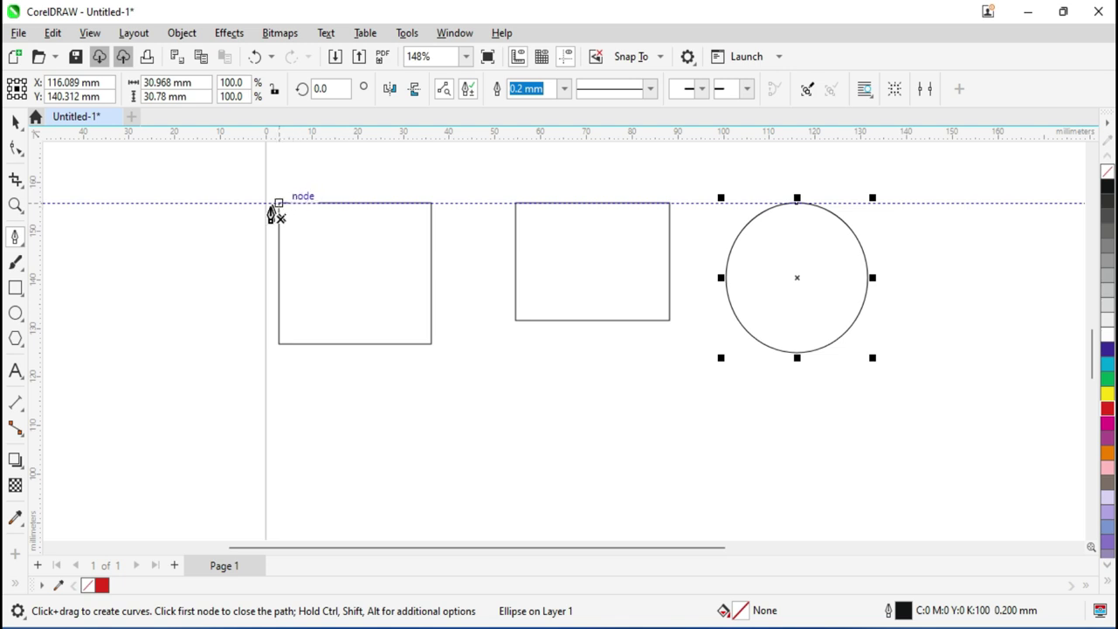
scroll(279, 250, "up", 2)
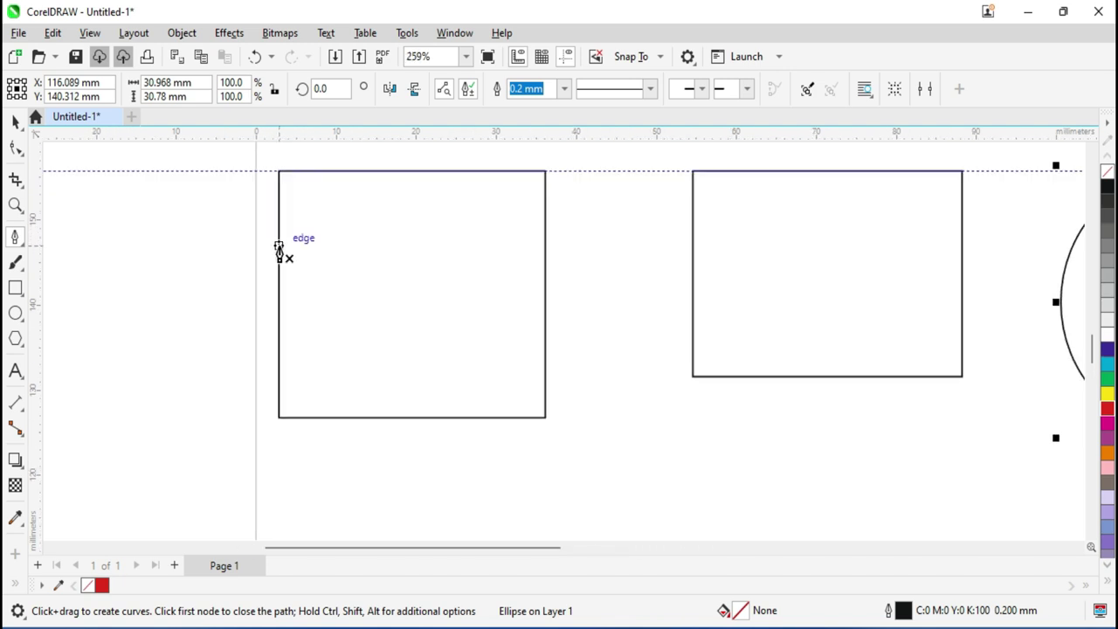
scroll(278, 250, "up", 2)
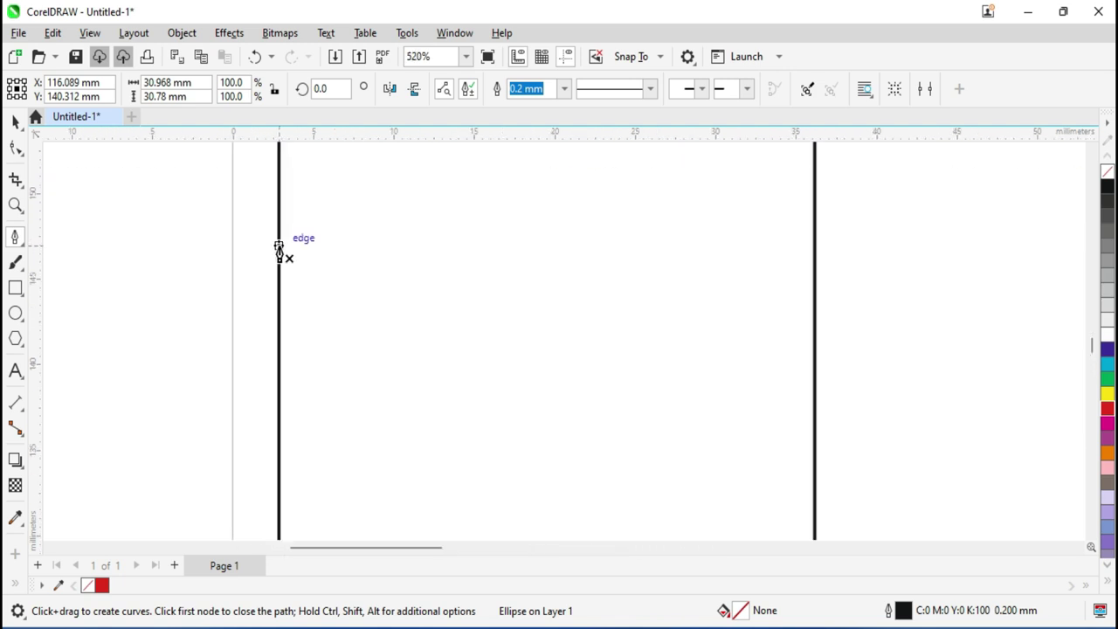
scroll(278, 250, "down", 1)
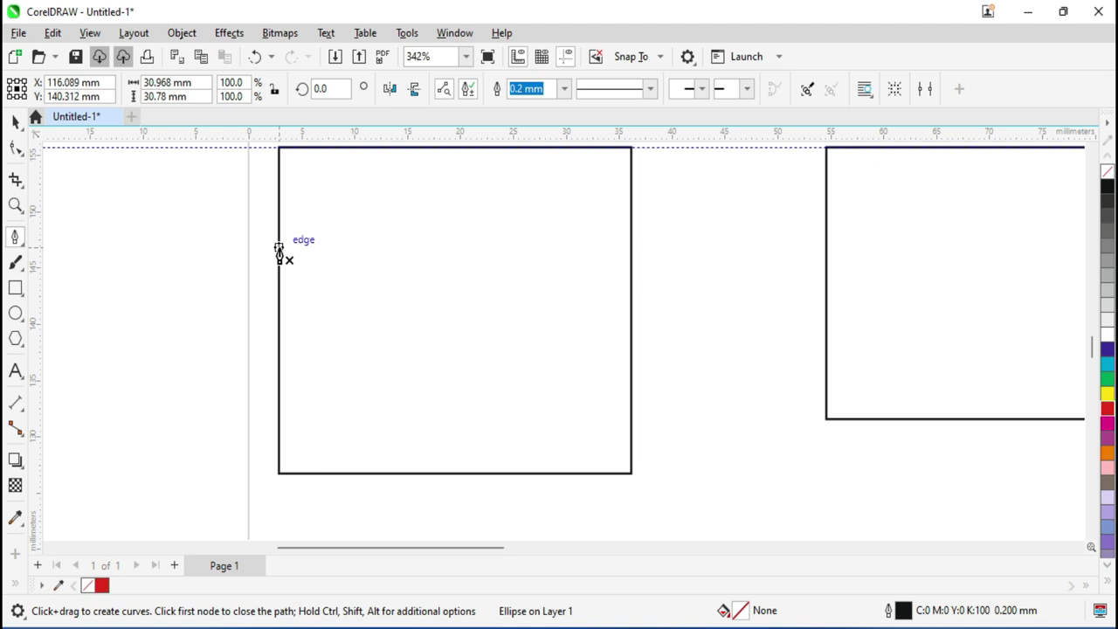
left_click(280, 249)
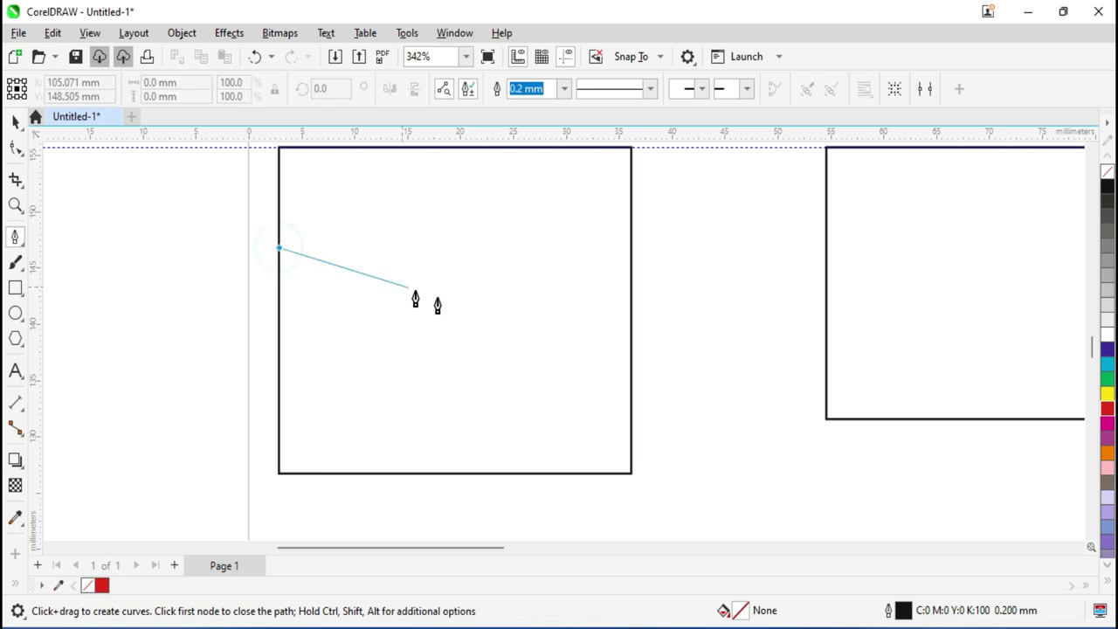
double_click(630, 385)
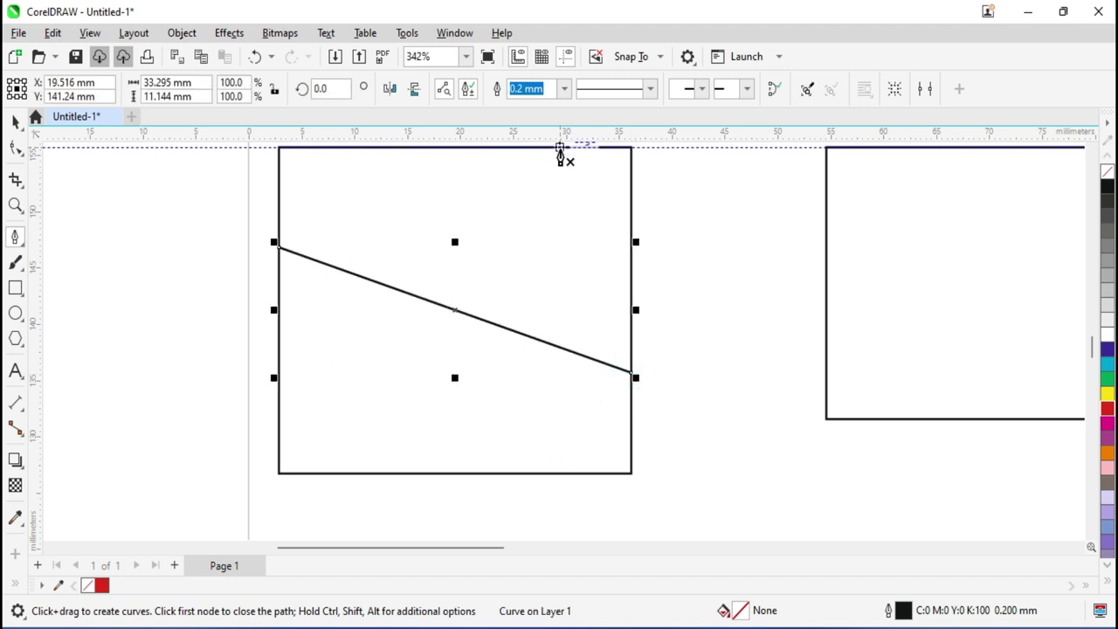
Draw a crossing Pen line from the first rectangle's top edge to its lower left edge, spanning about 26.5 × 23.7 mm
scroll(560, 154, "up", 1)
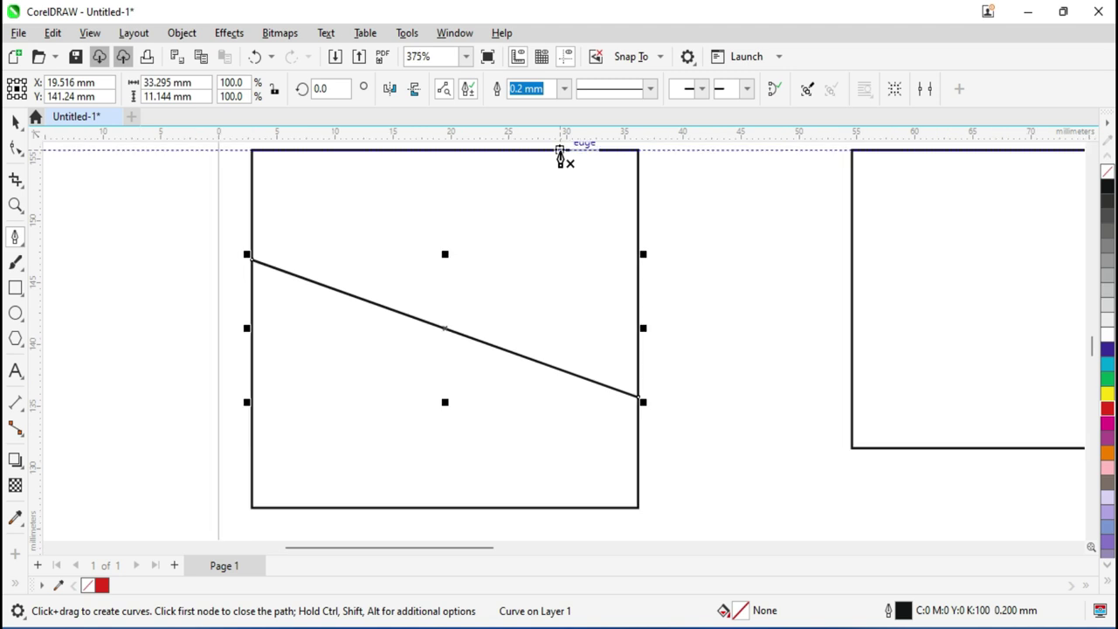
left_click(560, 150)
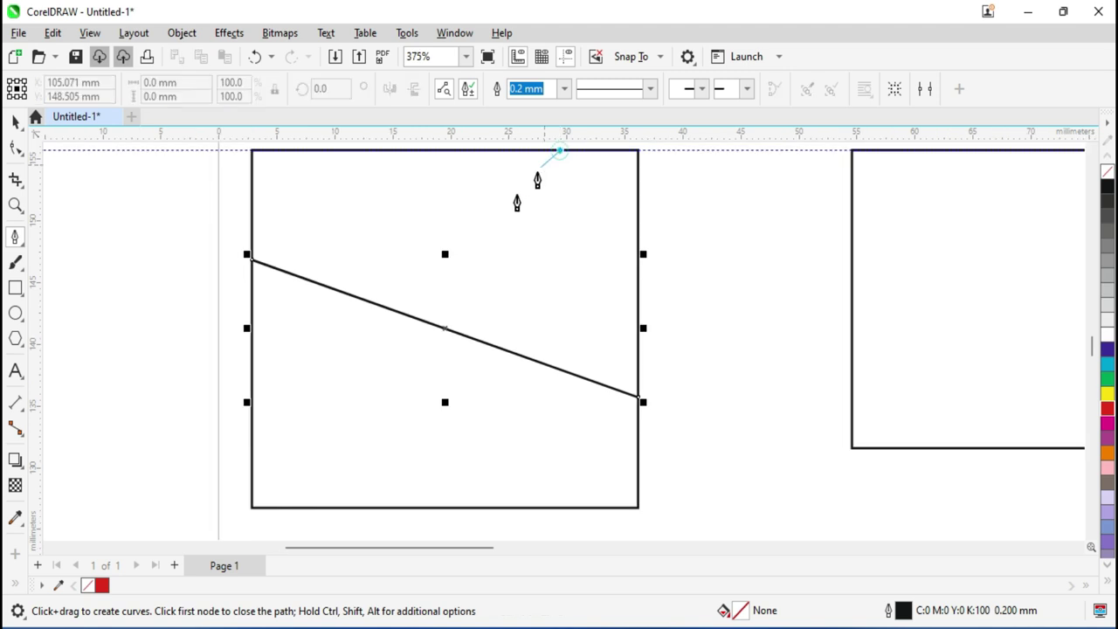
double_click(250, 443)
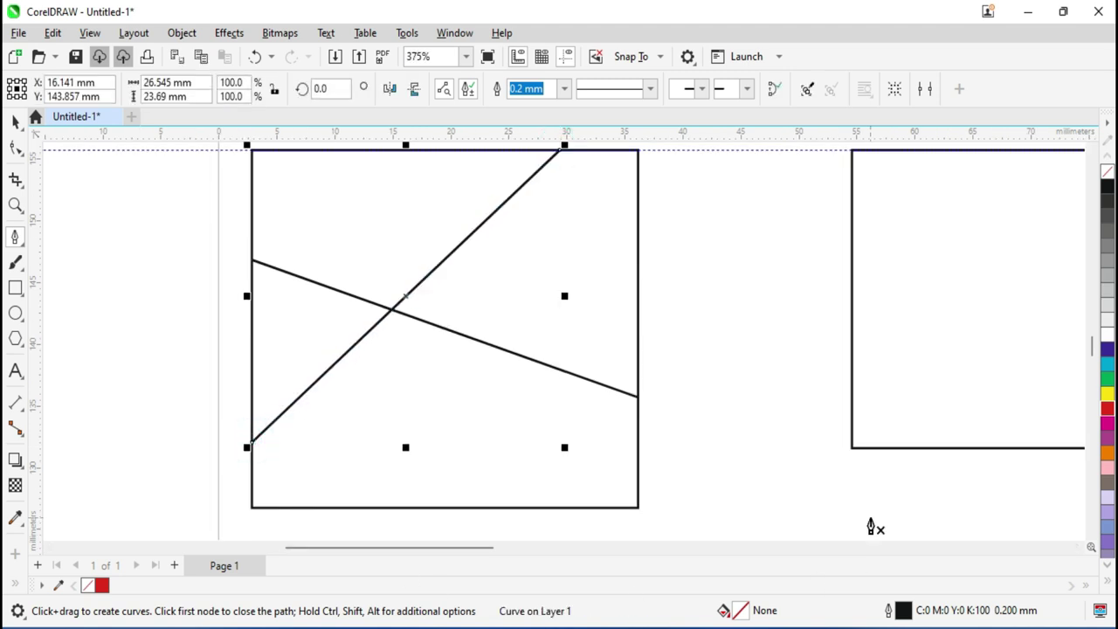
Turn off snapping to objects
left_click(646, 56)
left_click(623, 155)
left_click(248, 189)
Draw a third line across the first rectangle without snapping, spanning about 33.3 × 5.4 mm, and inspect its right end up close
scroll(251, 395, "up", 2)
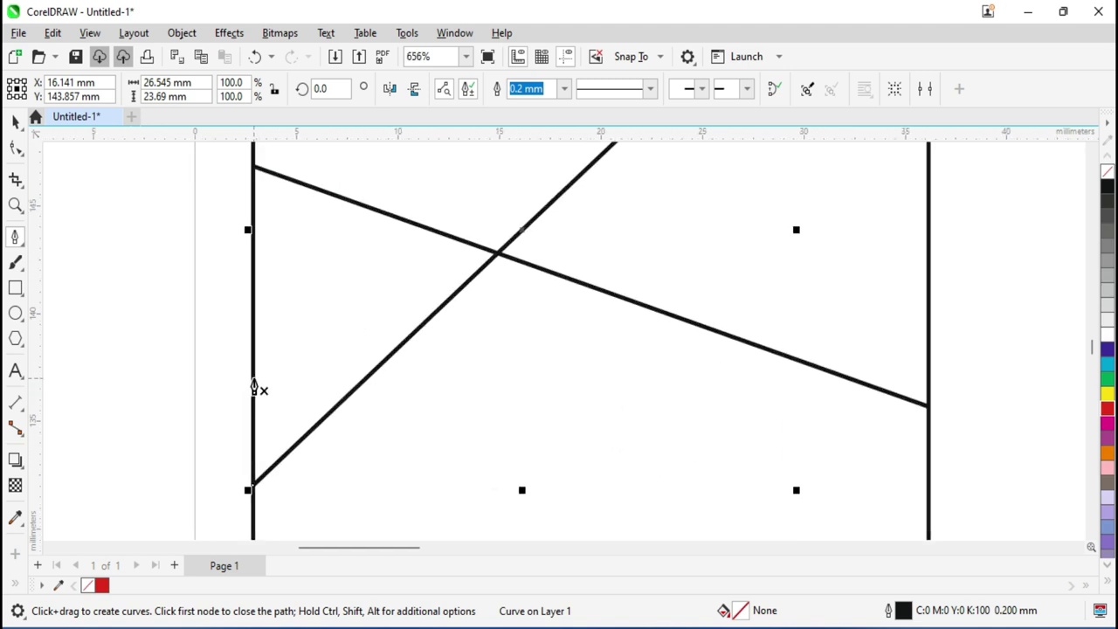
left_click(253, 379)
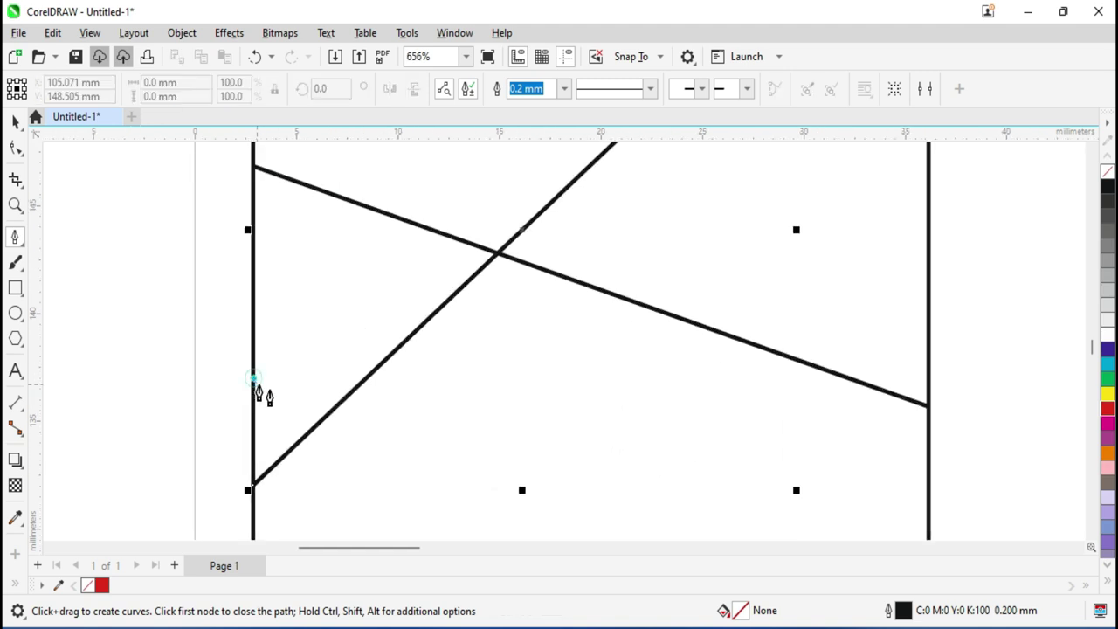
double_click(927, 494)
scroll(928, 500, "up", 2)
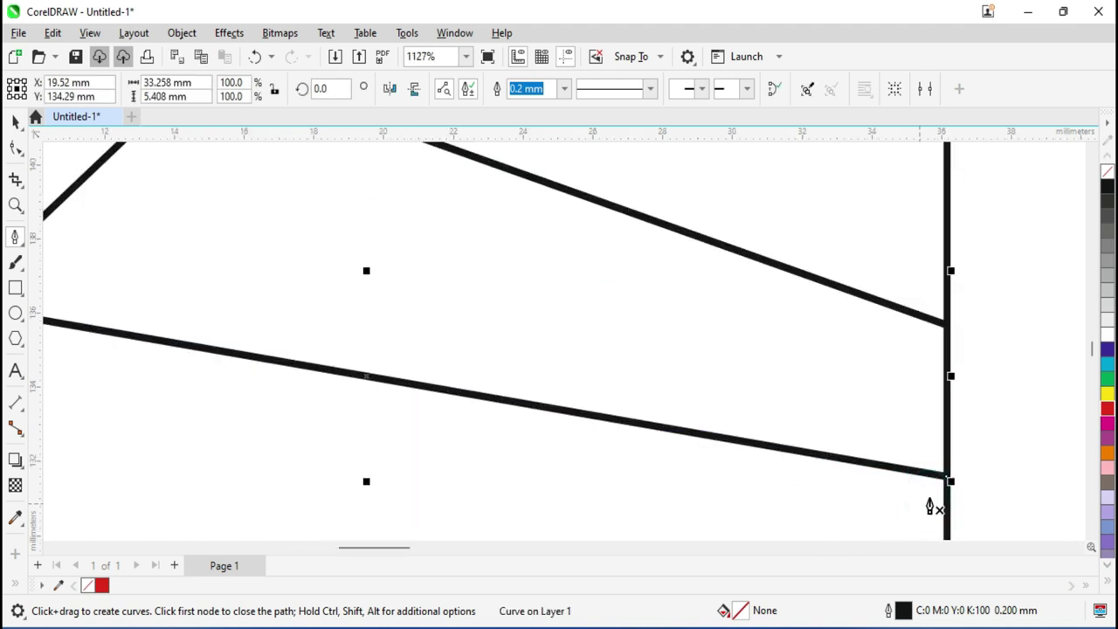
scroll(930, 506, "up", 2)
scroll(929, 476, "down", 8)
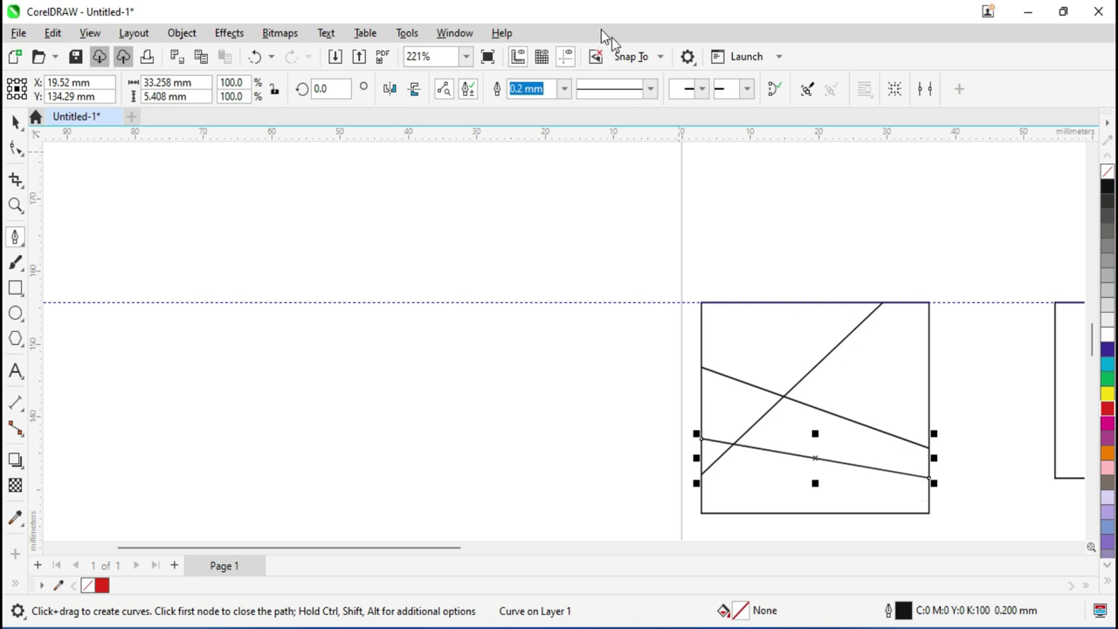
left_click(631, 56)
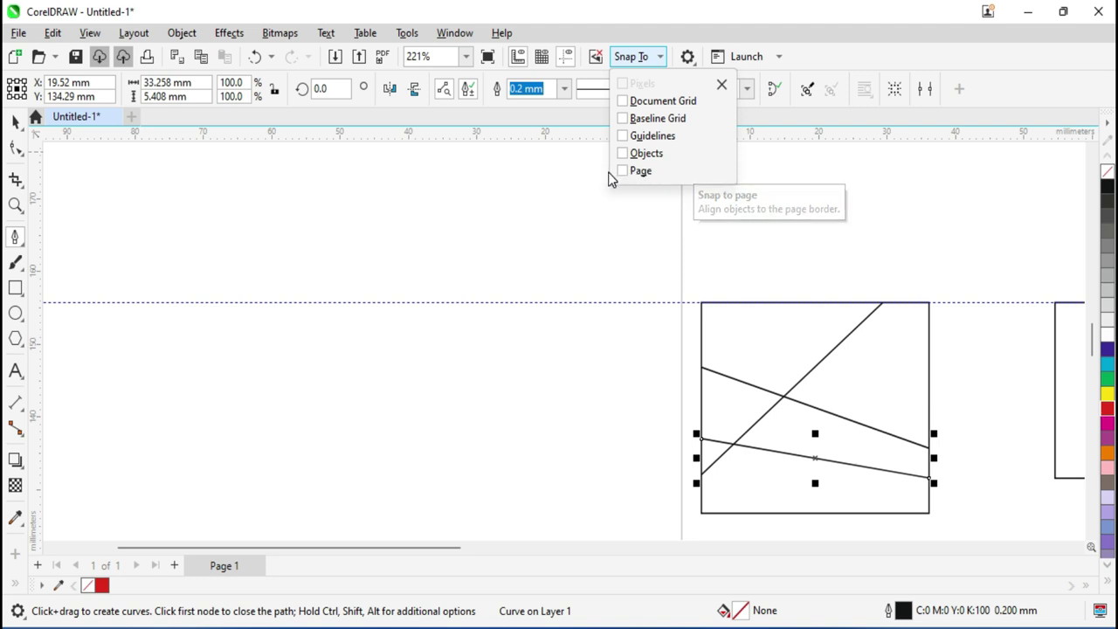
left_click(482, 276)
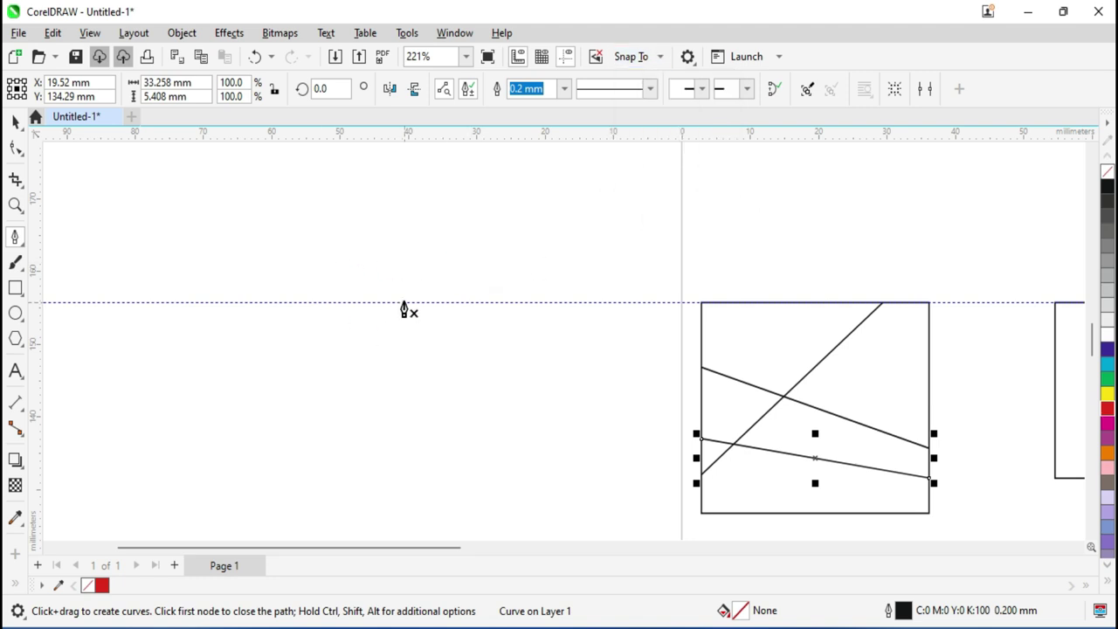
Delete the horizontal guideline and all the rectangles, lines and the ellipse, leaving the page empty
left_click(15, 120)
left_click(439, 302)
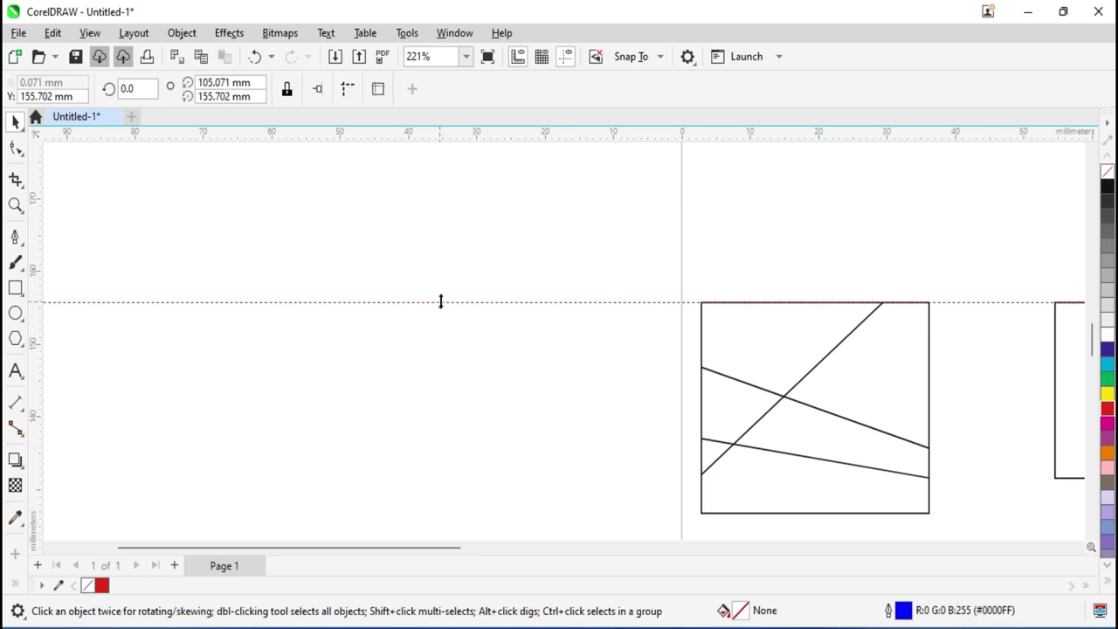
key("Delete")
scroll(510, 311, "down", 3)
left_click_drag(494, 285, 1039, 491)
key("Delete")
left_click(689, 226)
key("Delete")
scroll(700, 367, "down", 2)
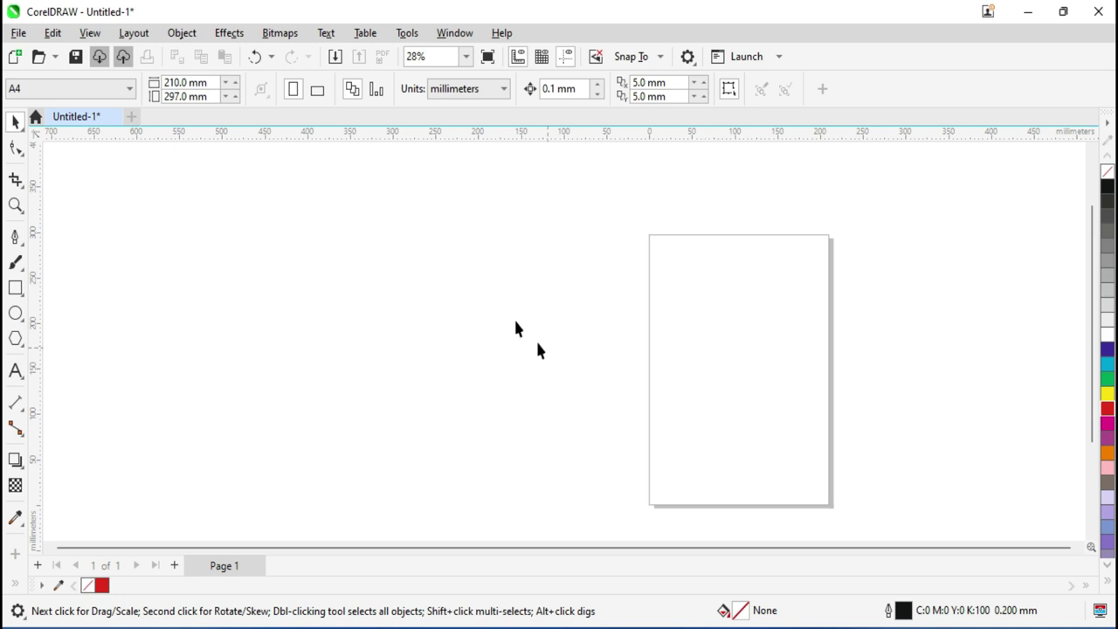
Turn on snapping to the page
left_click(634, 57)
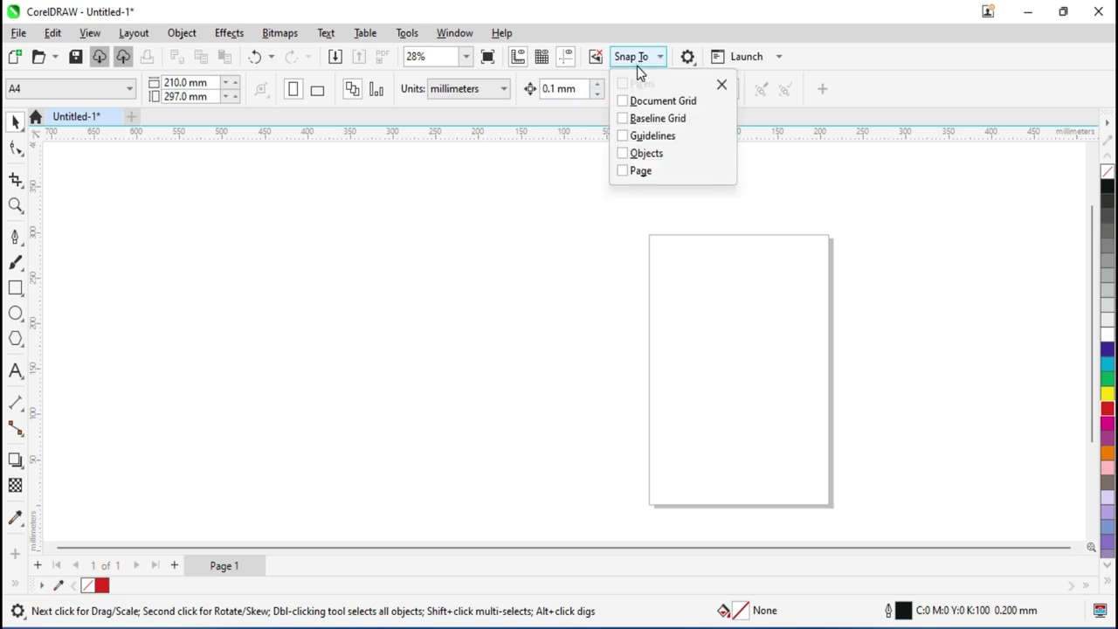
left_click(623, 171)
scroll(794, 406, "up", 2)
scroll(792, 397, "down", 2)
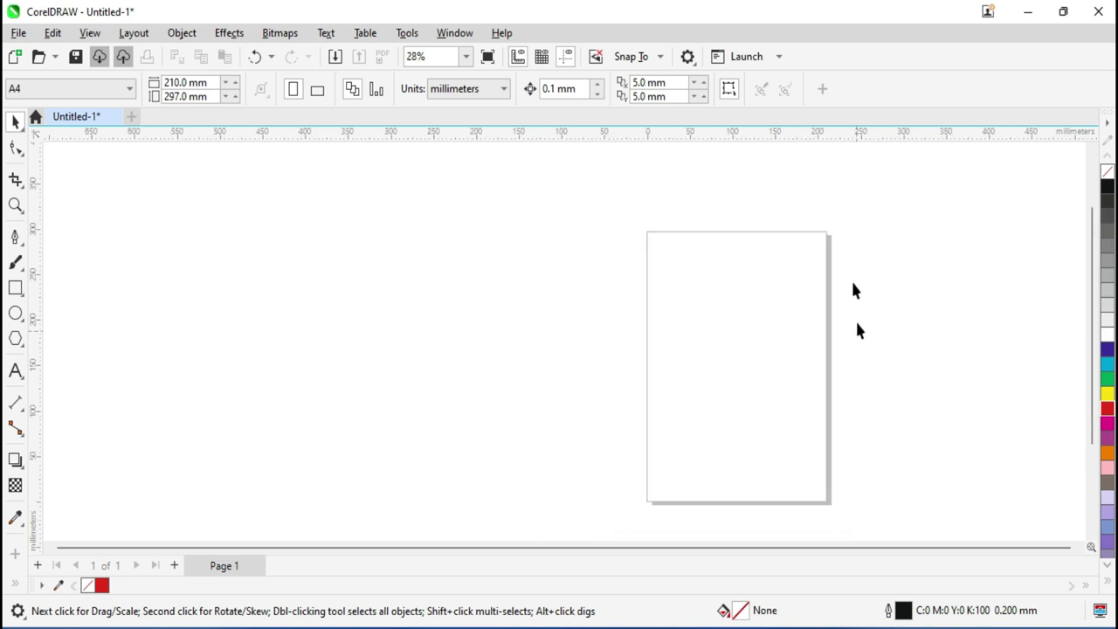
Draw a rectangle about 210 × 40.2 mm from the page's left edge to the midpoint of its right edge
left_click(14, 288)
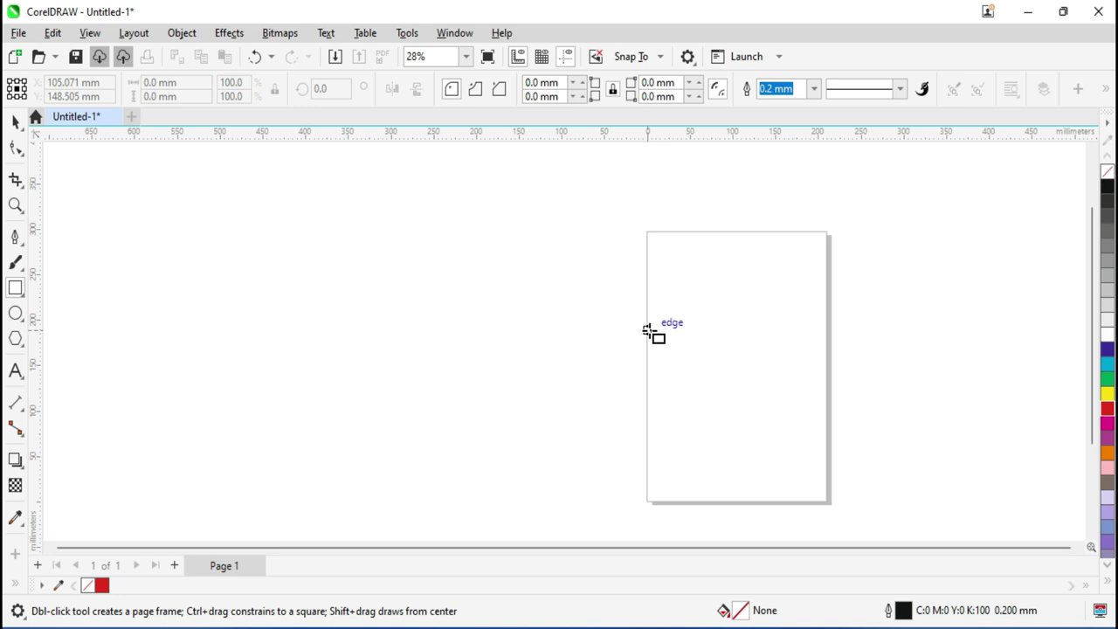
left_click_drag(647, 330, 826, 368)
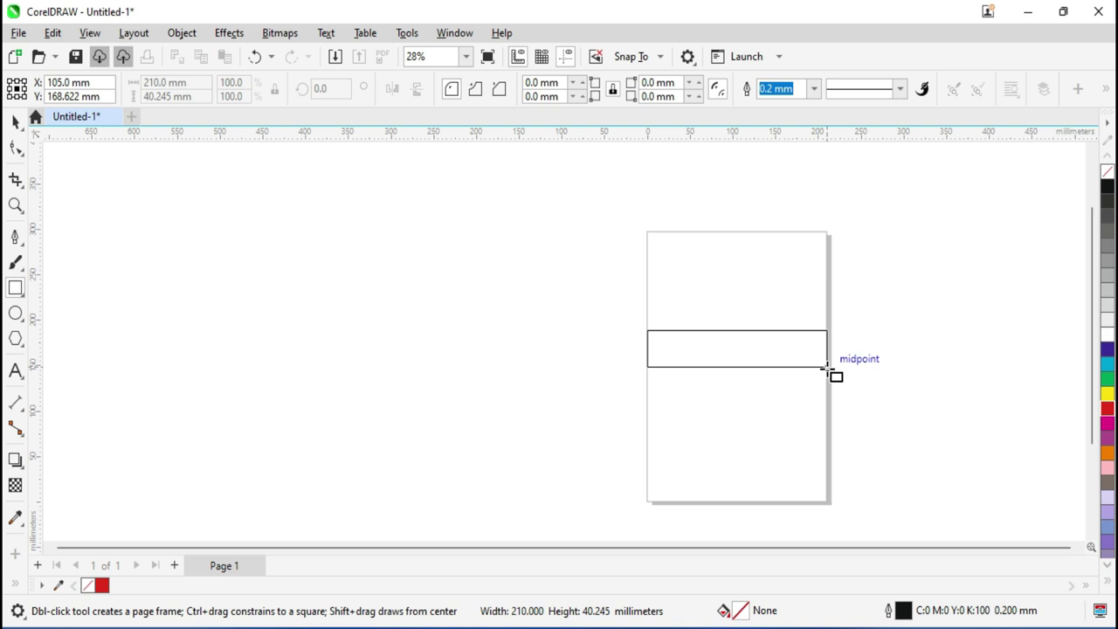
Finish the rectangle at the midpoint of the page's right edge and inspect both of its ends up close
mouse_move(826, 368)
left_mouse_down()
mouse_move(827, 354)
mouse_move(827, 367)
left_mouse_up()
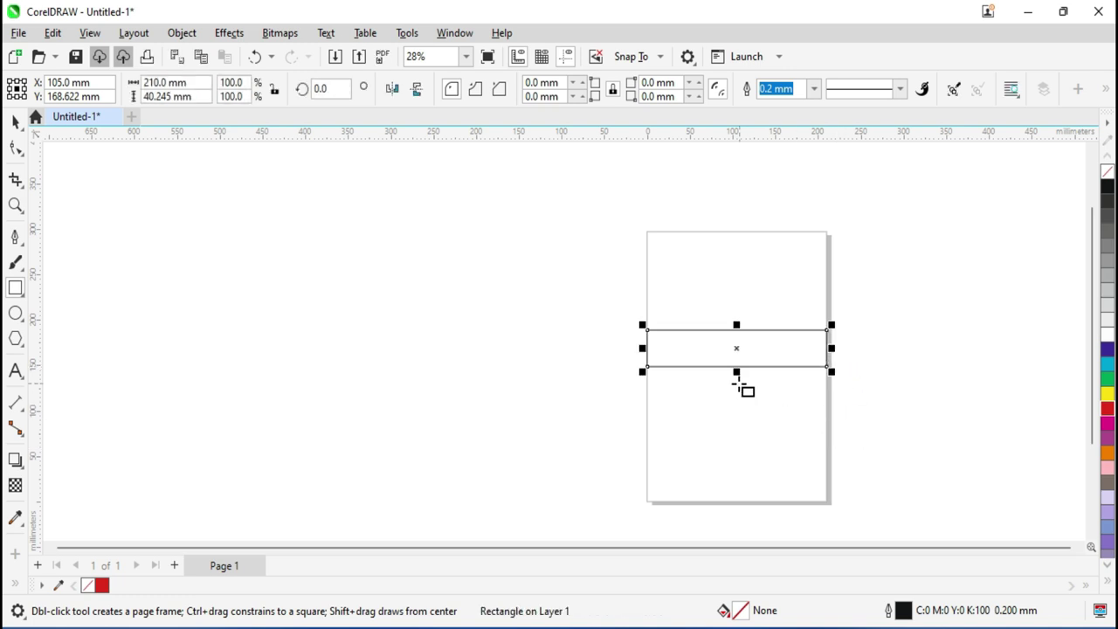
scroll(651, 362, "up", 2)
scroll(633, 339, "up", 2)
scroll(671, 319, "down", 4)
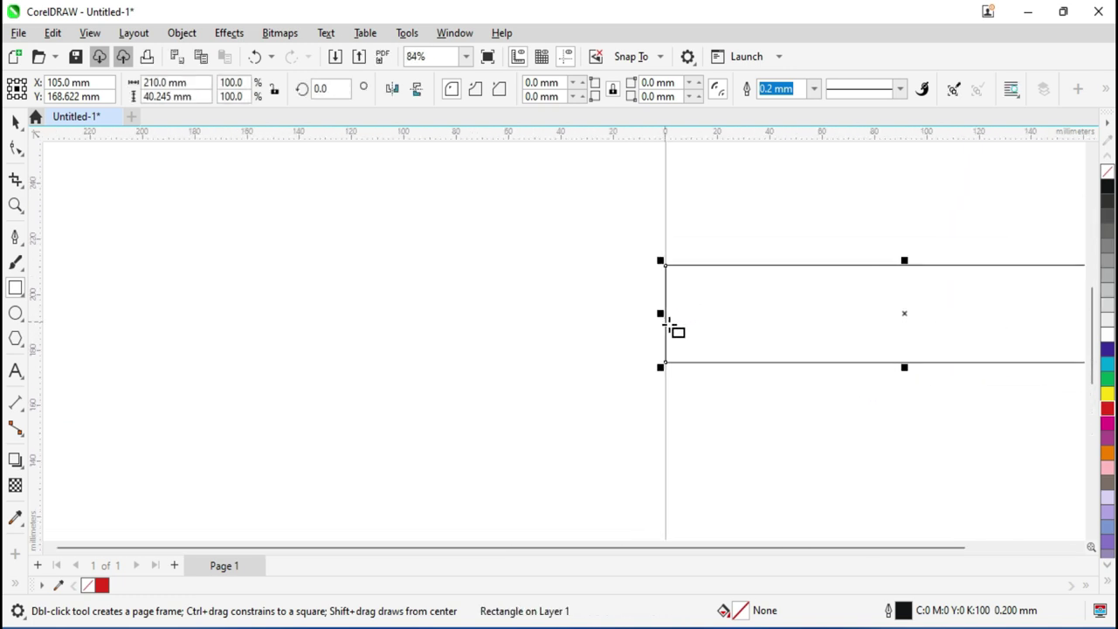
scroll(729, 360, "up", 6)
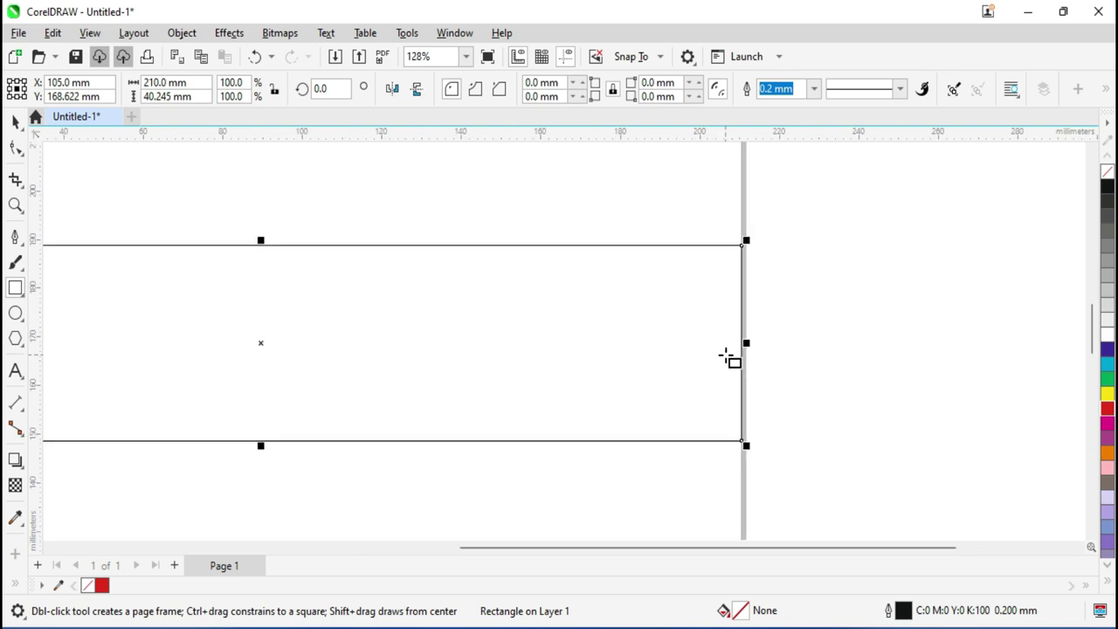
scroll(750, 362, "down", 7)
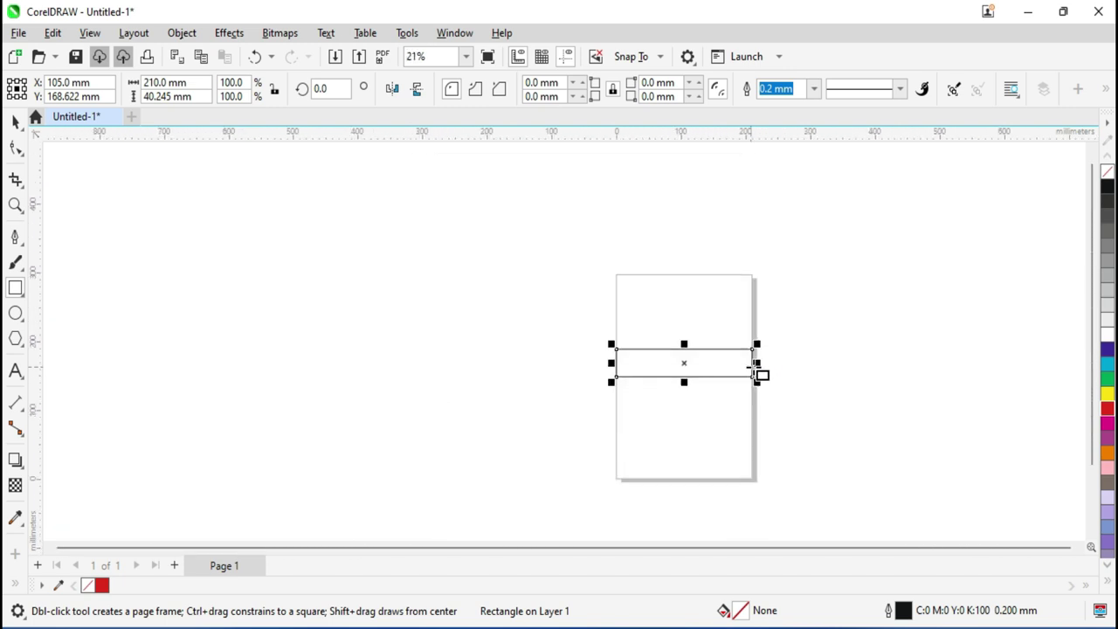
Draw three upright rectangles snapped to the page's top or bottom edges, the last about 40.5 × 297 mm, and inspect their ends
mouse_move(633, 275)
left_mouse_down()
mouse_move(661, 479)
mouse_move(659, 367)
mouse_move(659, 451)
mouse_move(670, 486)
mouse_move(675, 479)
left_mouse_up()
left_click_drag(706, 276, 739, 480)
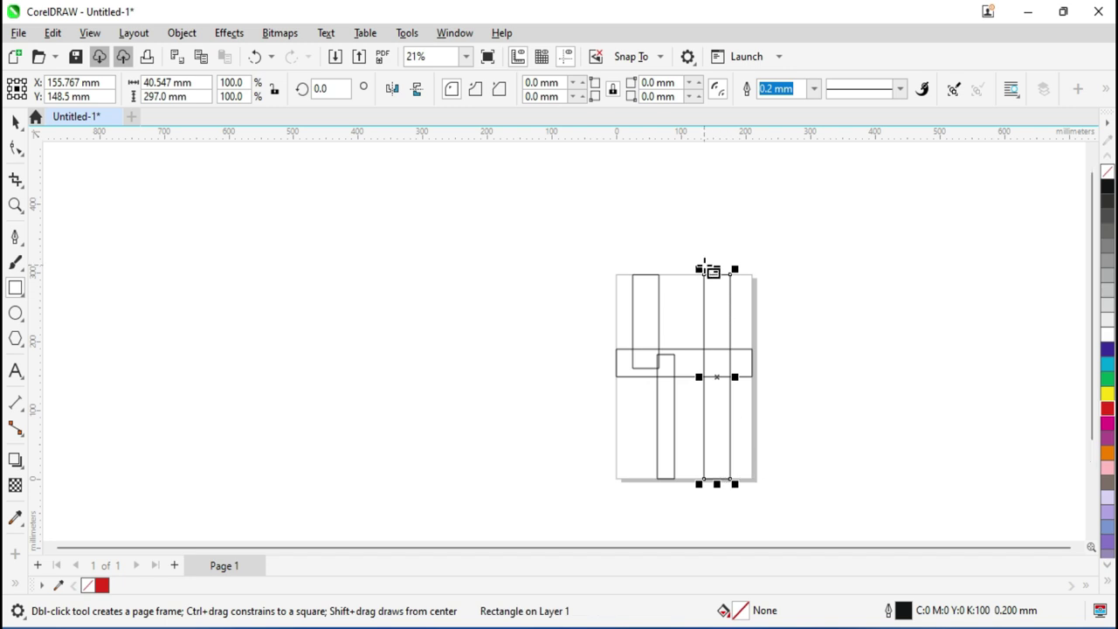
scroll(705, 266, "up", 3)
scroll(731, 424, "down", 6)
scroll(734, 489, "up", 2)
scroll(718, 516, "up", 3)
scroll(718, 511, "down", 4)
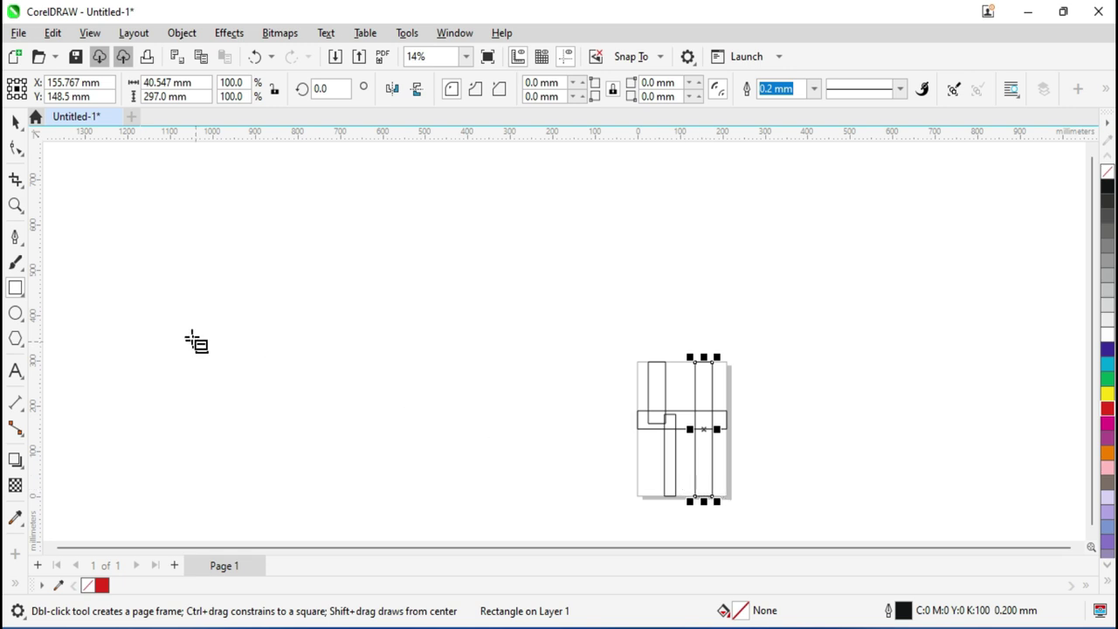
Turn off all snapping and draw a rectangle about 201.2 × 33.5 mm across the lower part of the page
left_click(91, 33)
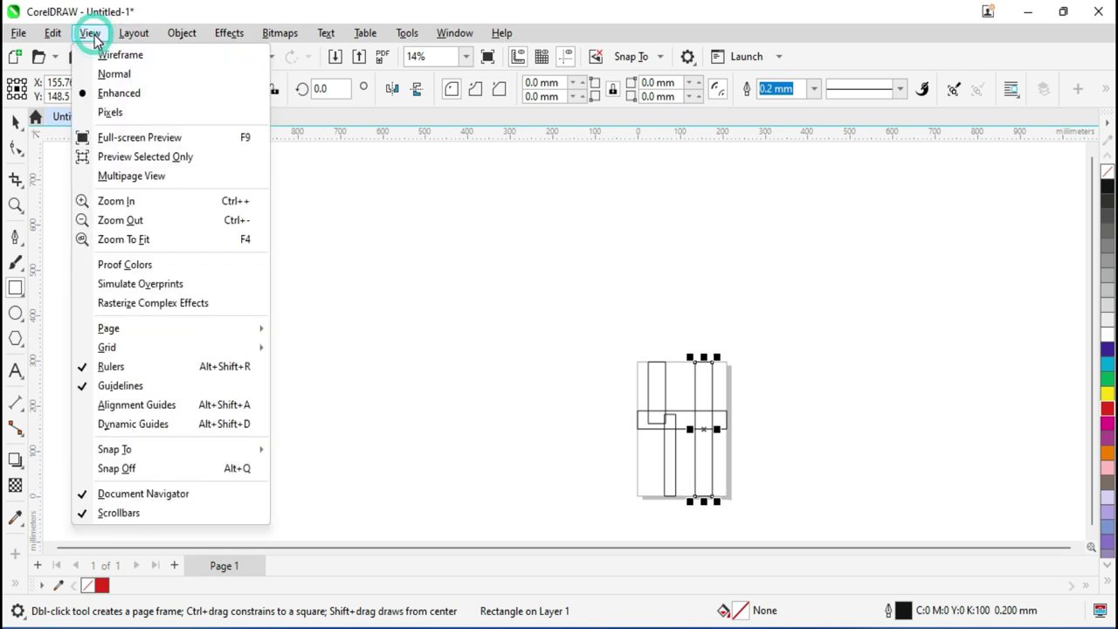
left_click(105, 472)
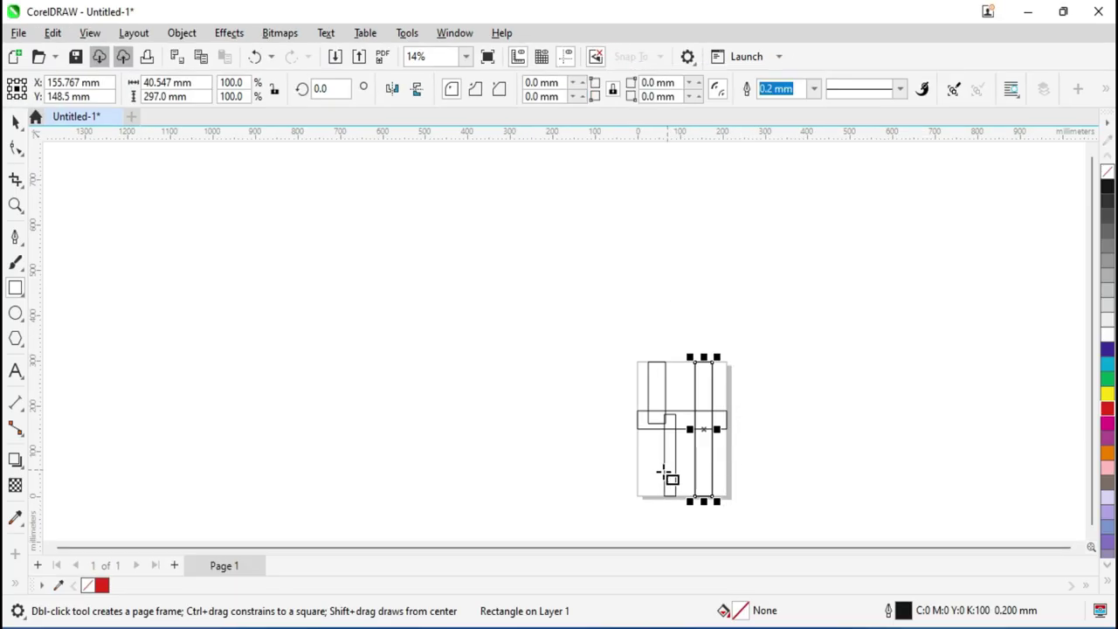
scroll(664, 472, "up", 2)
mouse_move(608, 438)
left_mouse_down()
mouse_move(806, 472)
mouse_move(782, 471)
left_mouse_up()
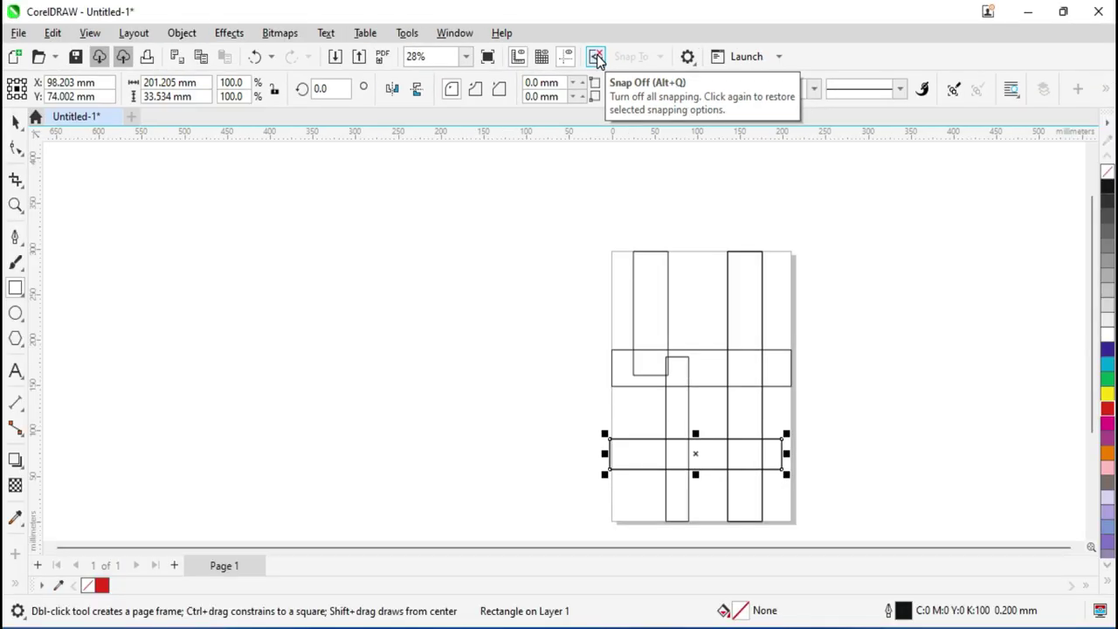
Turn snapping back on and review the available Snap To options
left_click(596, 54)
left_click(641, 58)
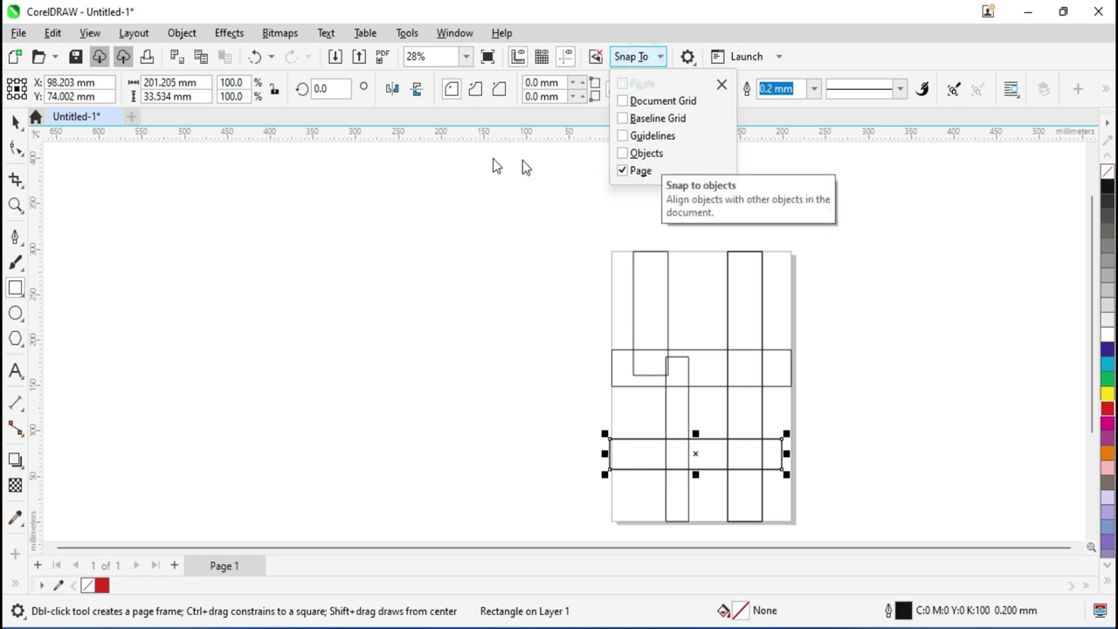
left_click(88, 35)
Hide the document navigator and show it again
left_click(88, 34)
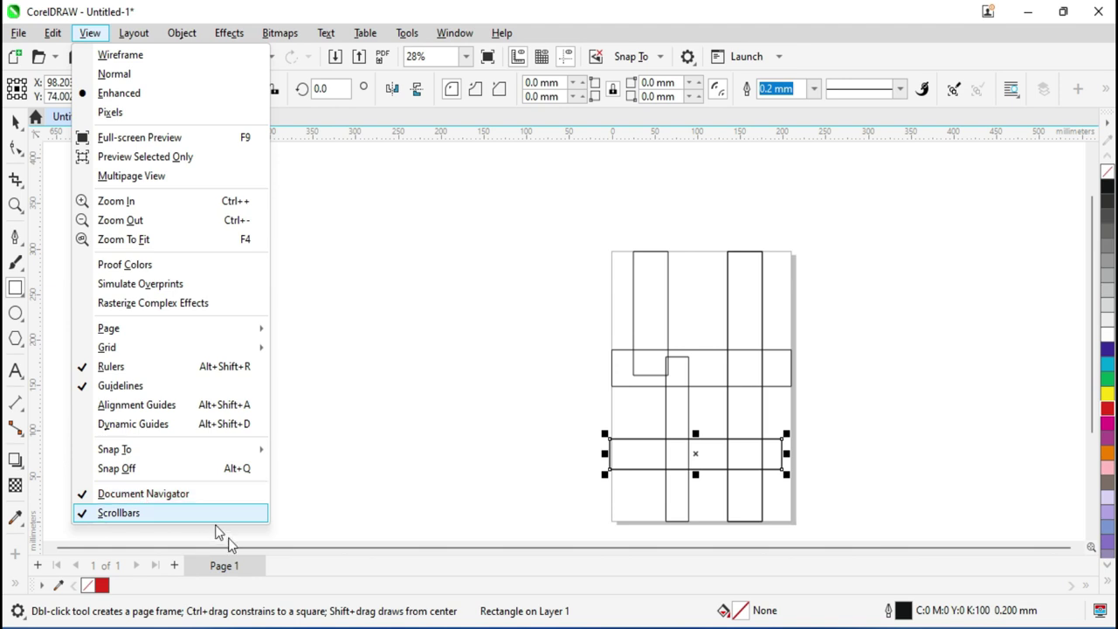
left_click(131, 495)
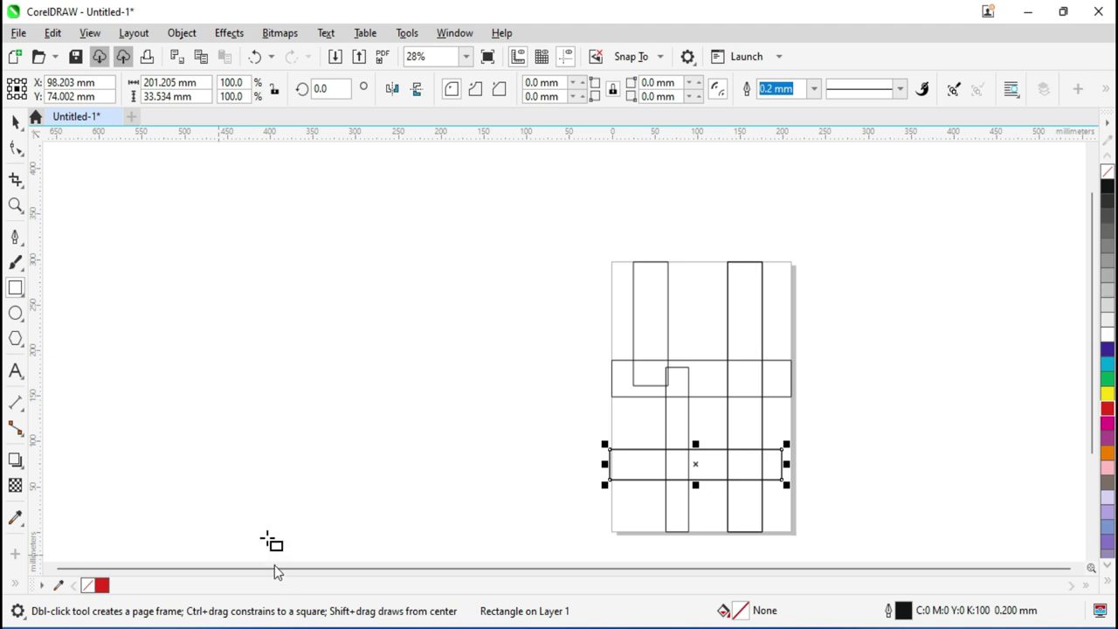
left_click(91, 35)
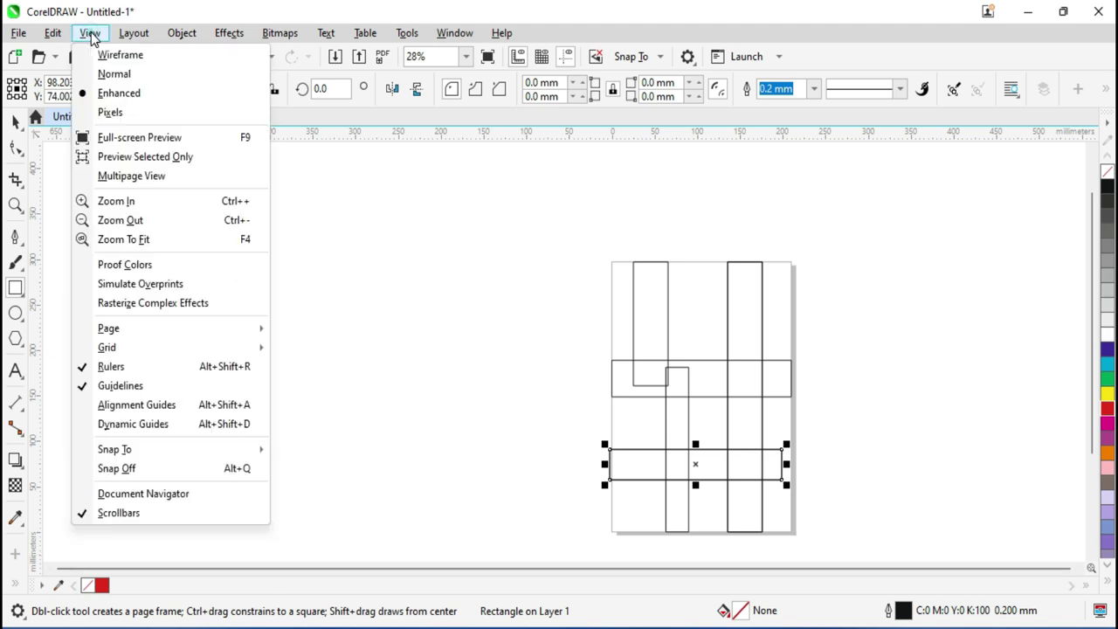
left_click(152, 495)
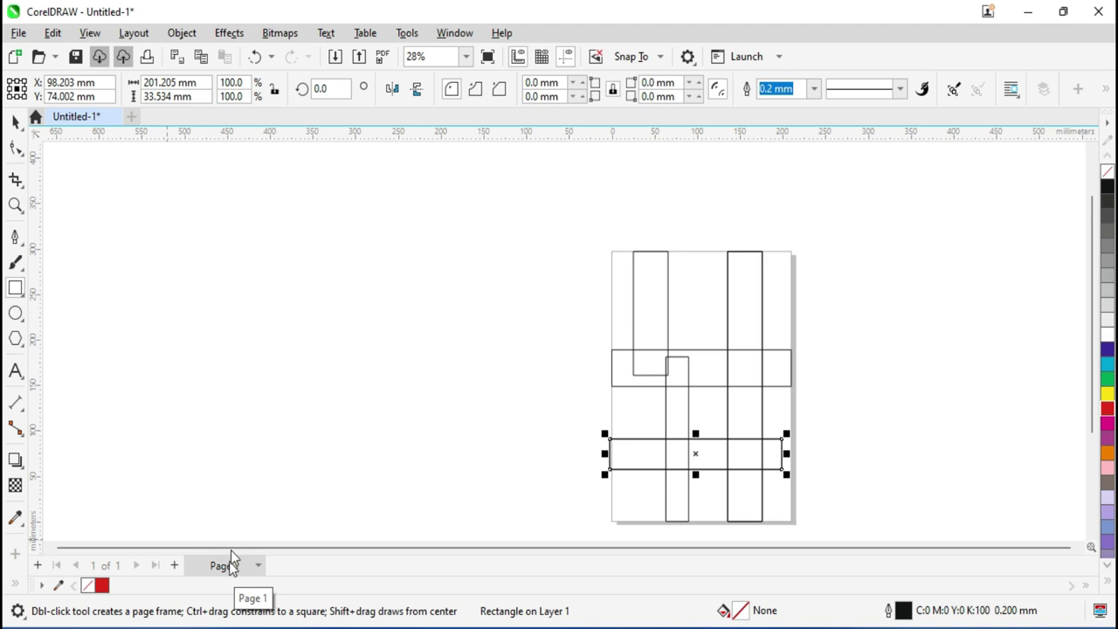
Hide the scrollbars of the drawing window
left_click(90, 33)
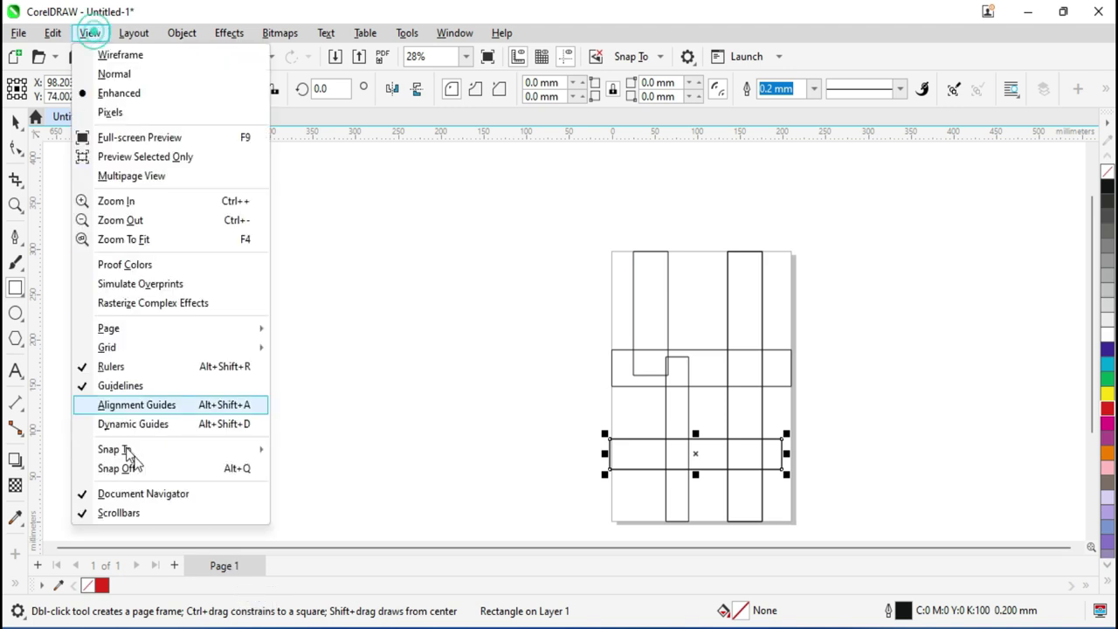
left_click(164, 524)
left_click(164, 524)
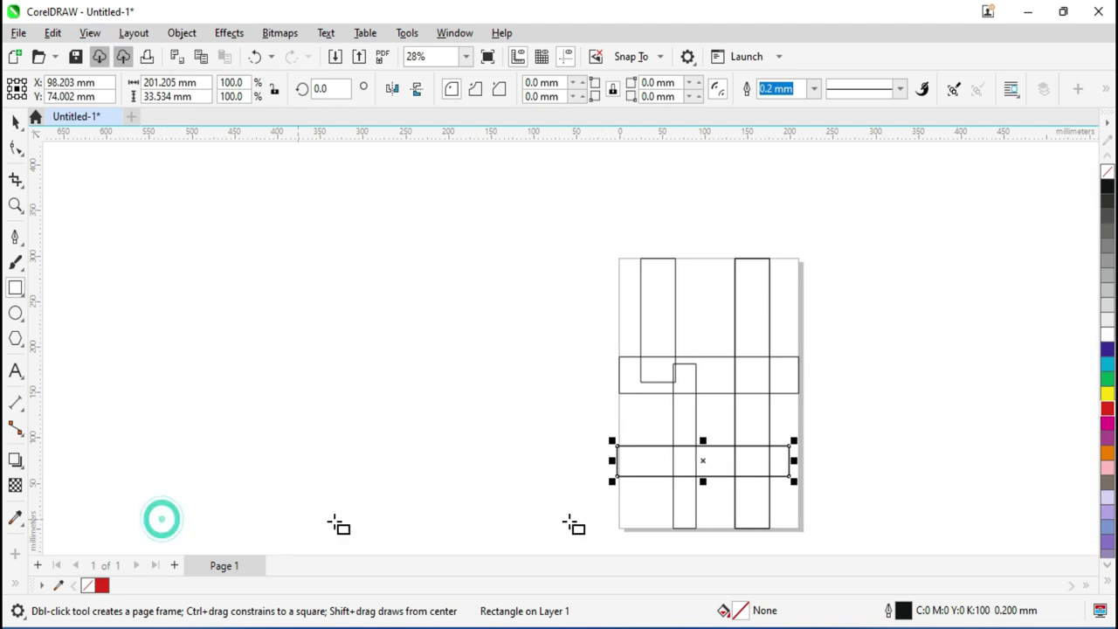